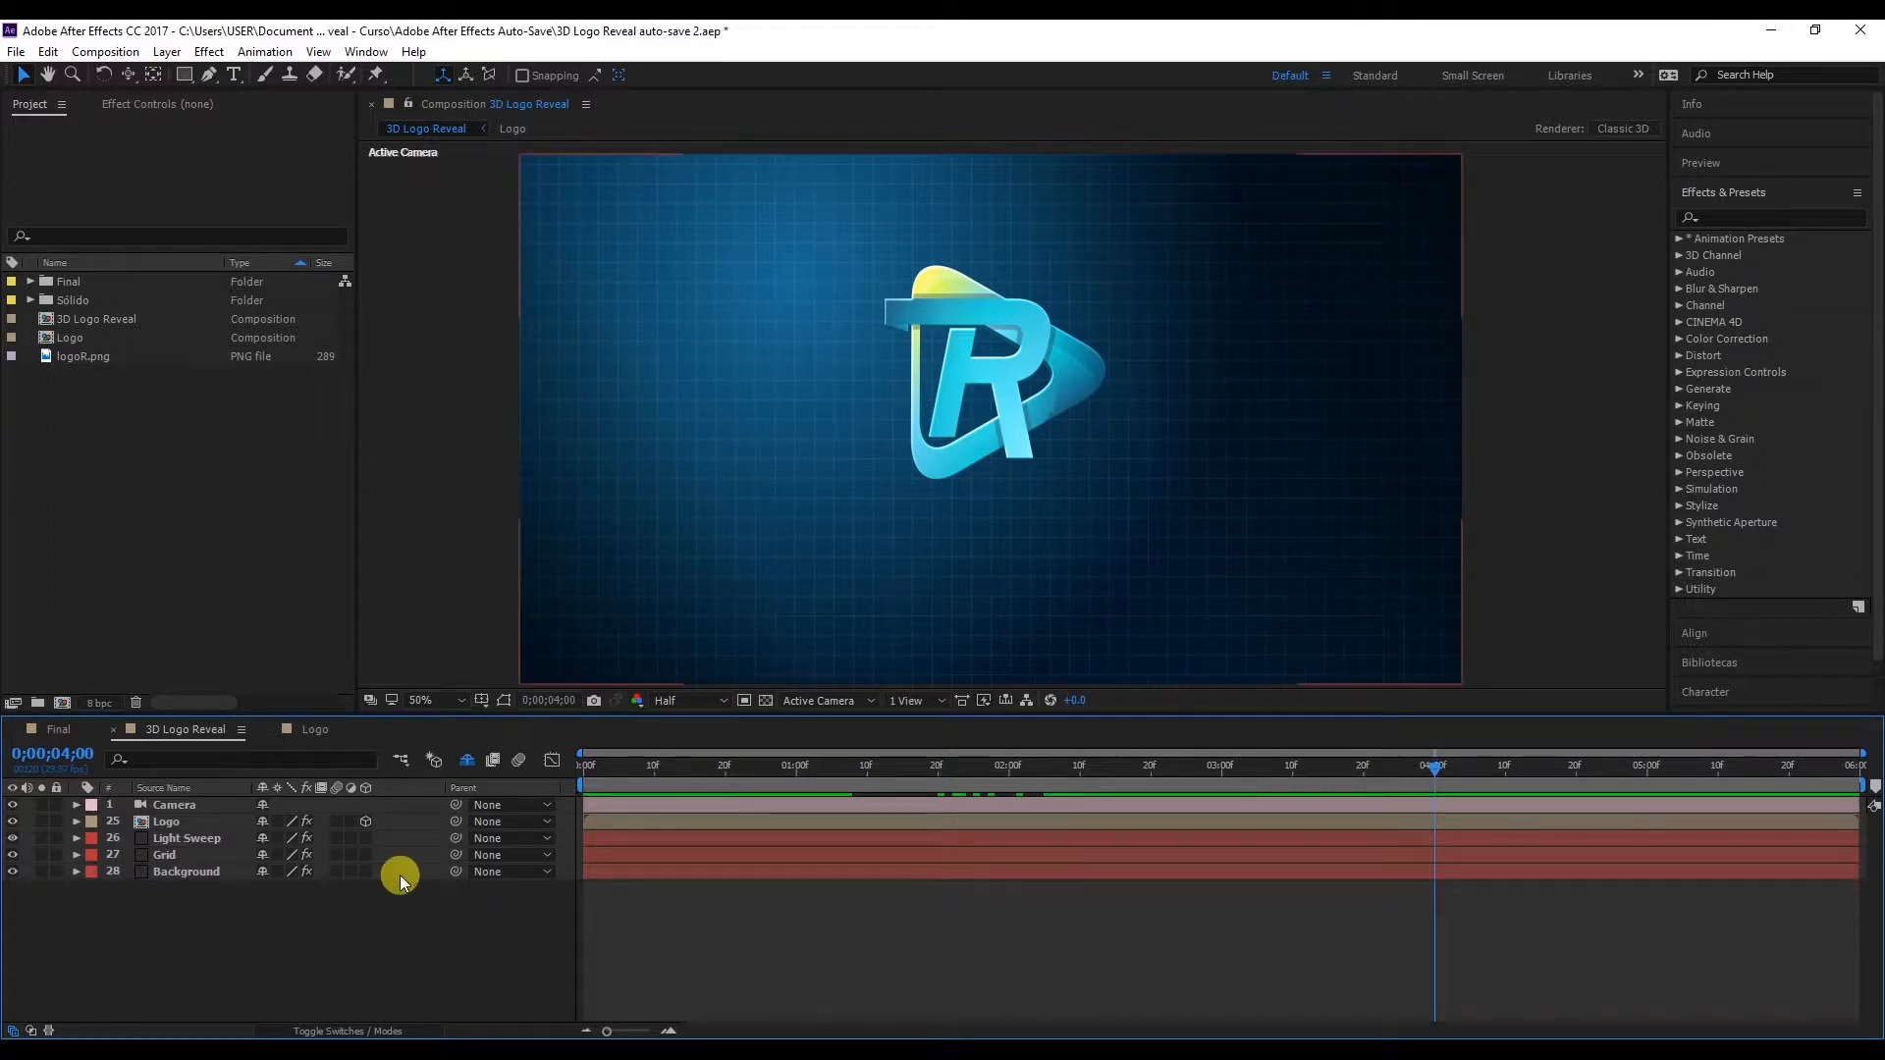
Step: Reveal the Logo layer's keyframes, shift its three Glow Radius keyframes about five frames later and preview the glow timing
{"action": "left_click", "coordinate": [178, 825]}
{"action": "key", "text": "u"}
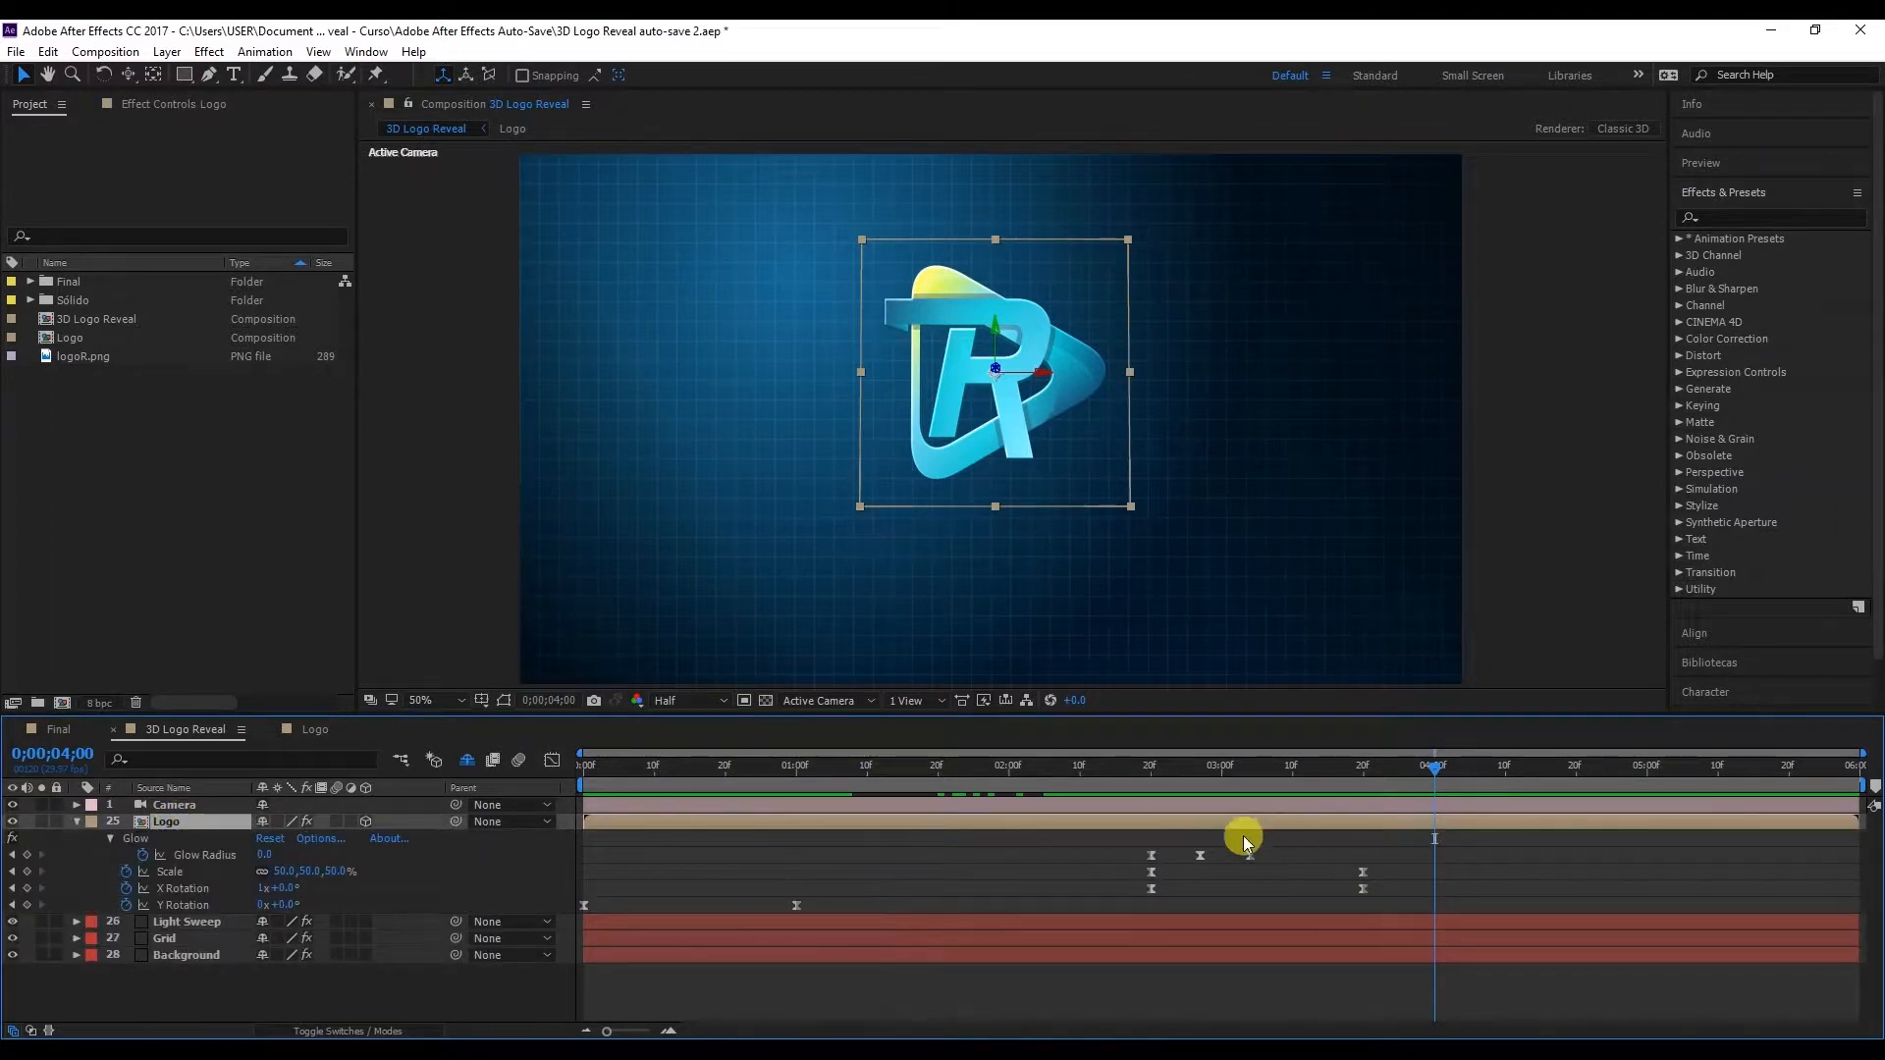
{"action": "left_click_drag", "start_coordinate": [1175, 775], "coordinate": [1255, 772]}
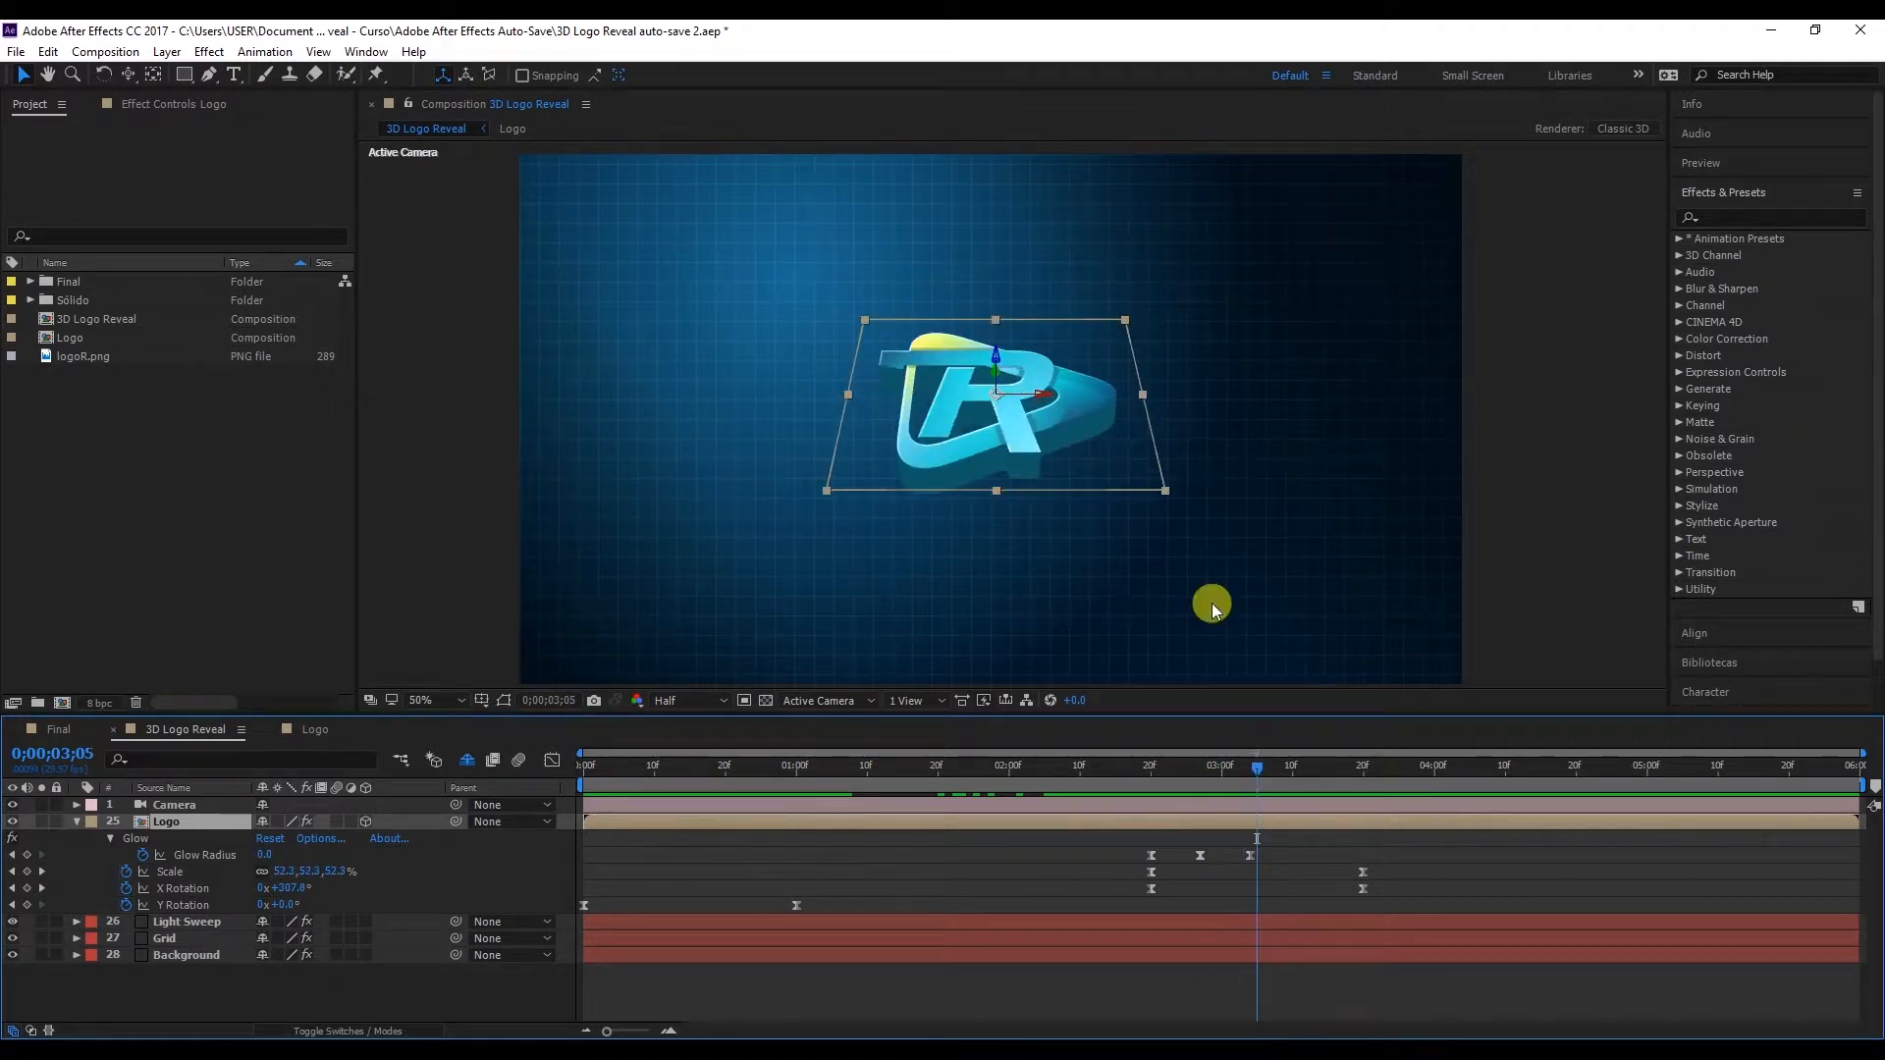
{"action": "left_click_drag", "start_coordinate": [1138, 843], "coordinate": [1288, 856]}
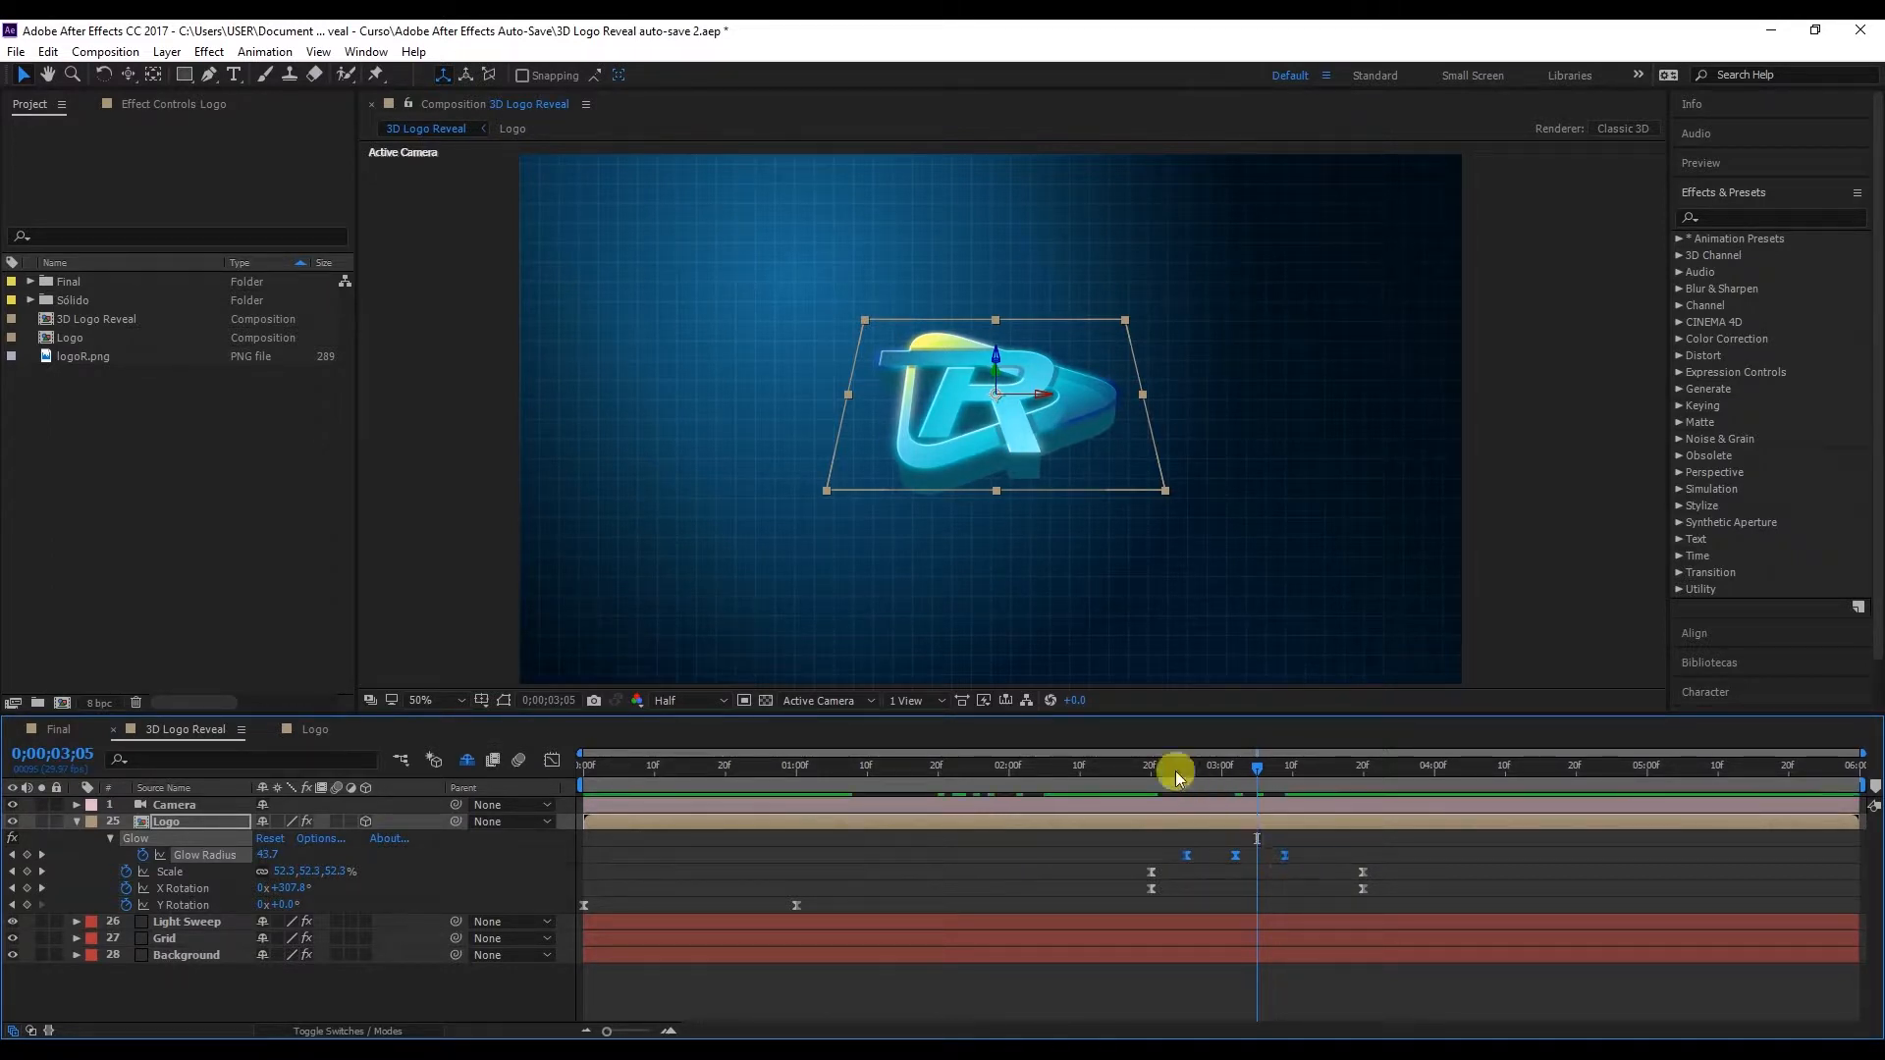
{"action": "left_click", "coordinate": [1136, 768]}
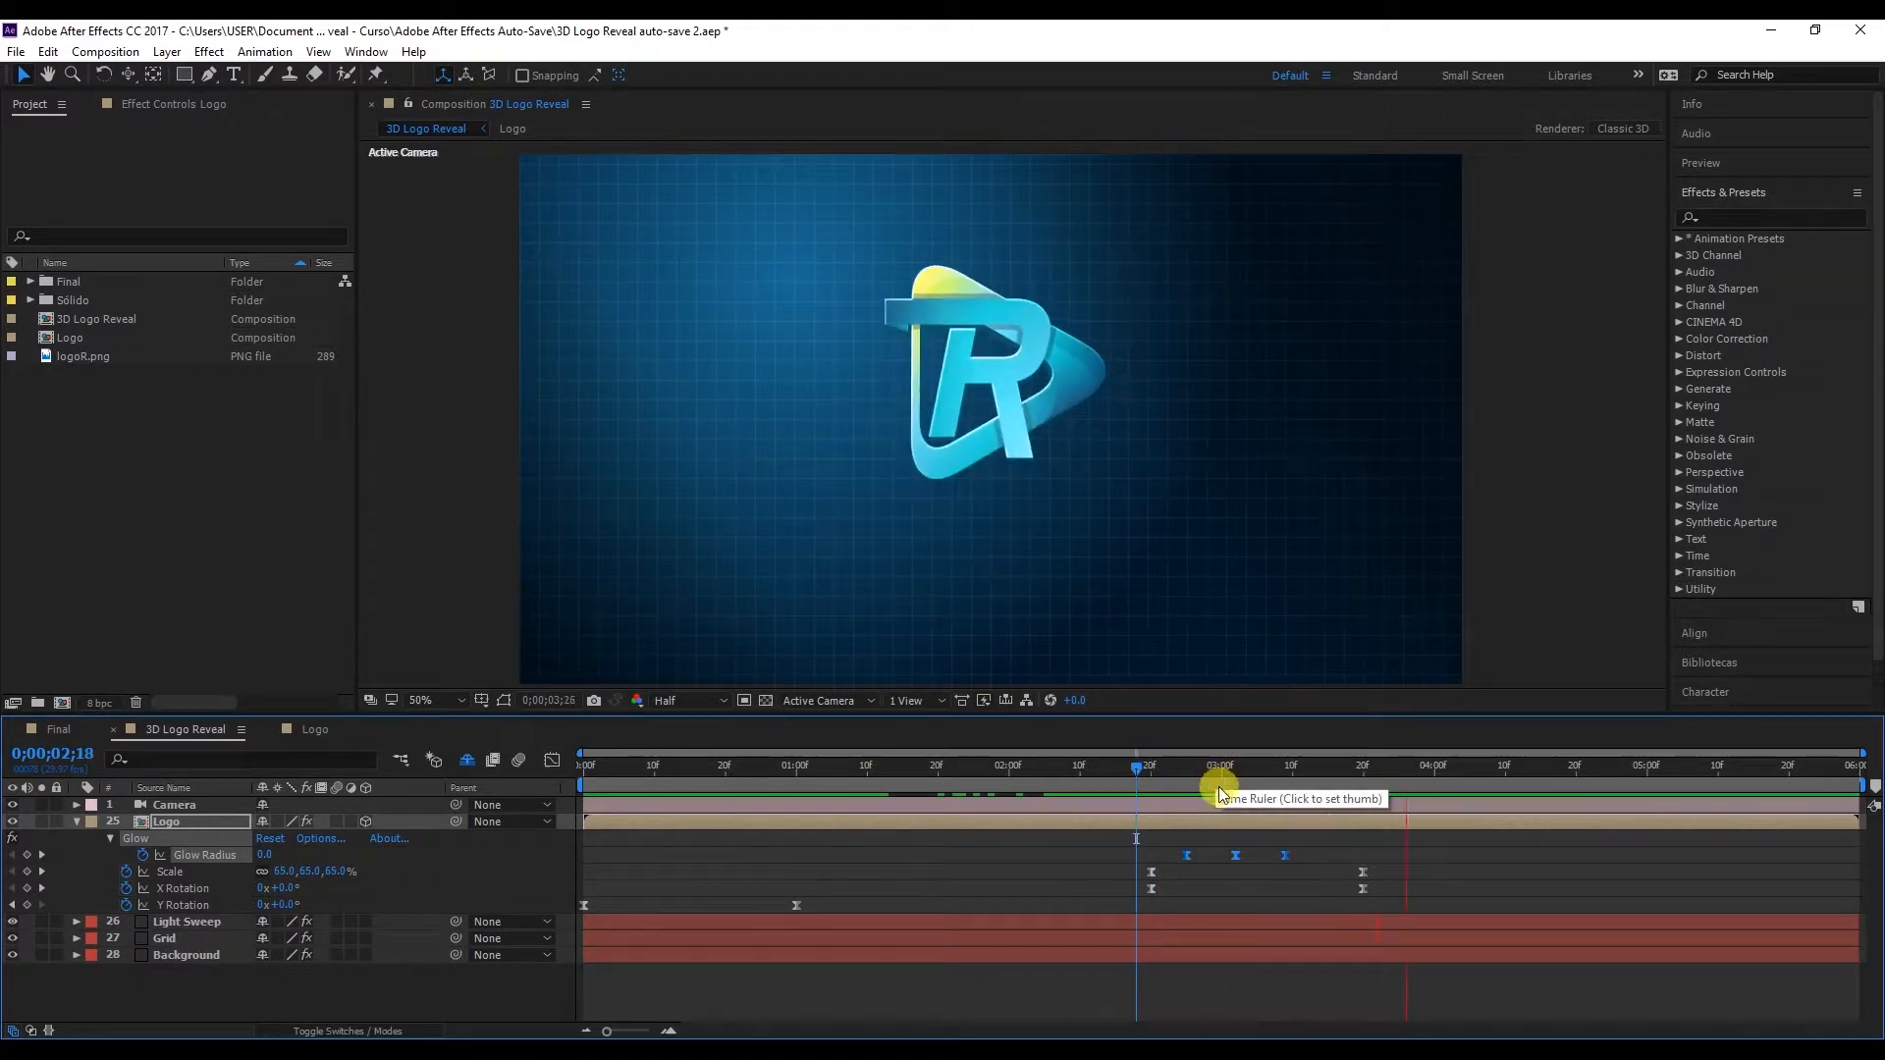
{"action": "left_click", "coordinate": [1281, 857]}
{"action": "key", "text": "space"}
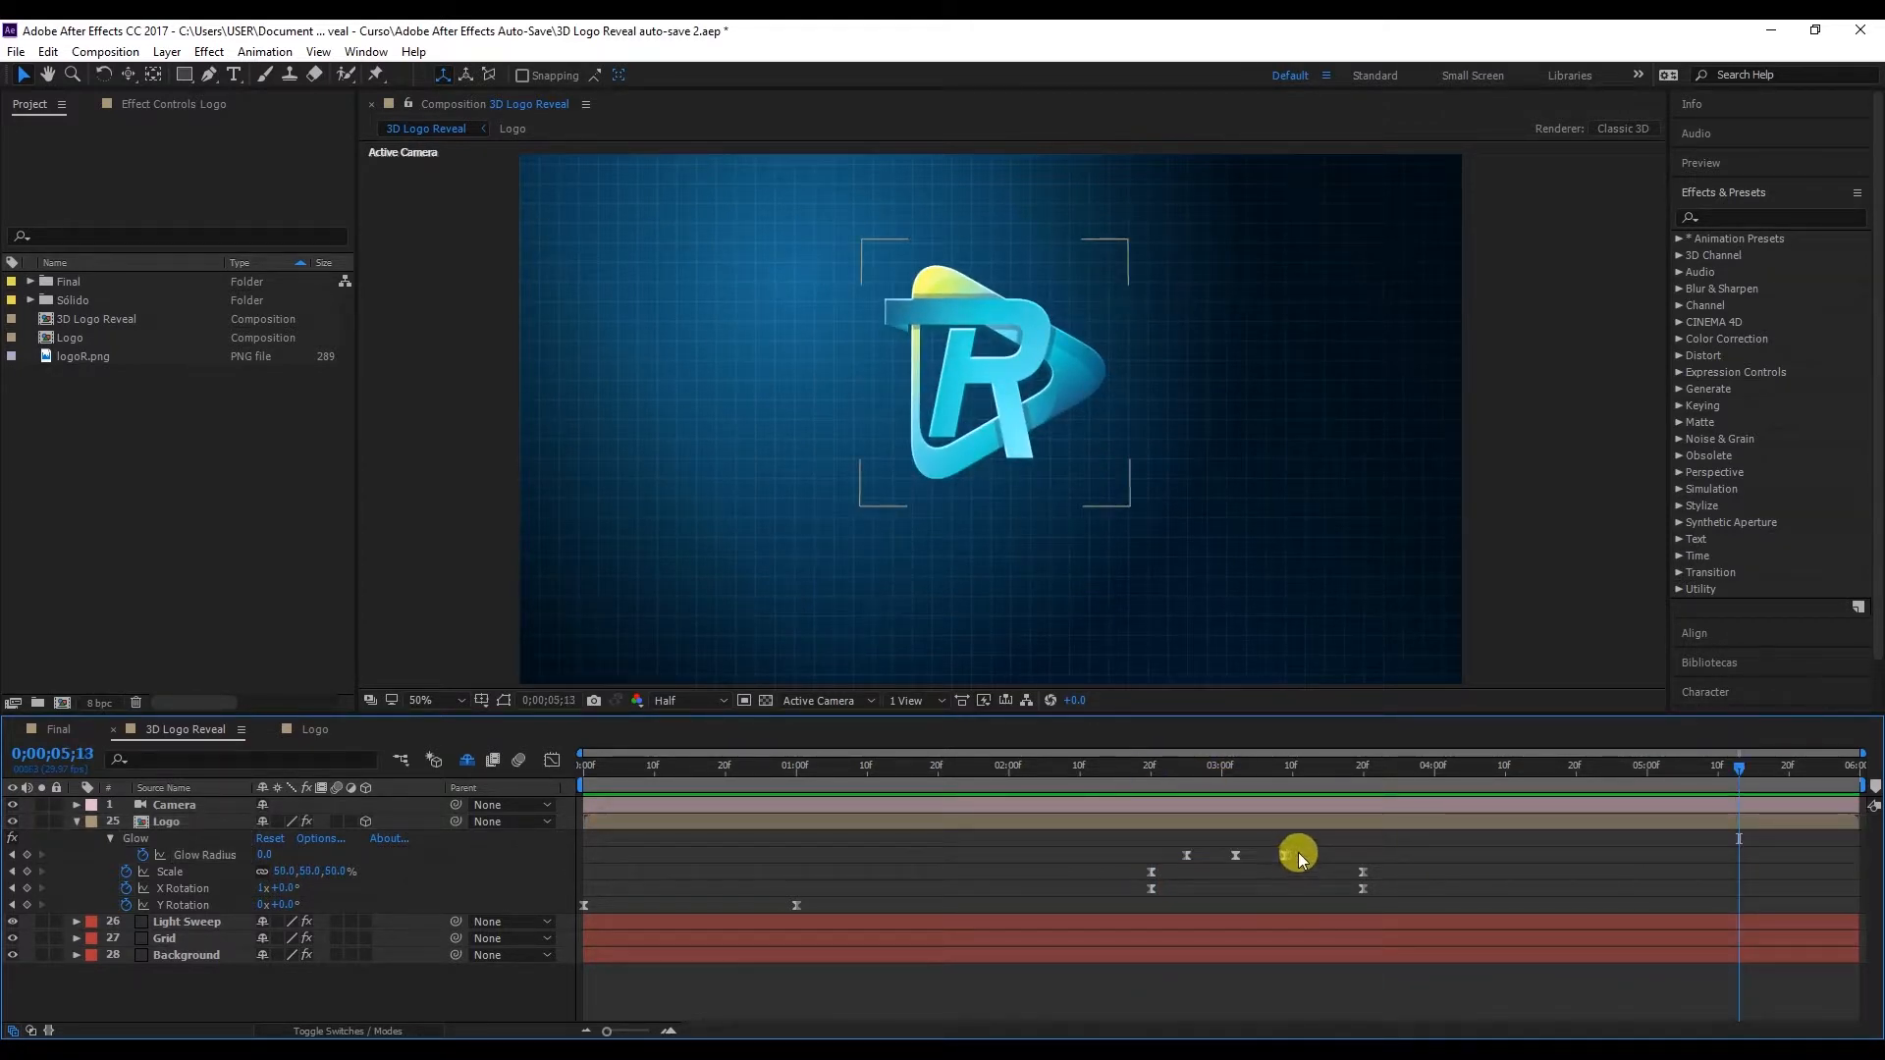
Step: Shift the three Glow Radius keyframes so the last sits at 0;00;03;10, preview the timing and collapse the Logo layer
{"action": "left_click_drag", "start_coordinate": [1296, 852], "coordinate": [1154, 856]}
{"action": "left_click_drag", "start_coordinate": [1286, 864], "coordinate": [1292, 862]}
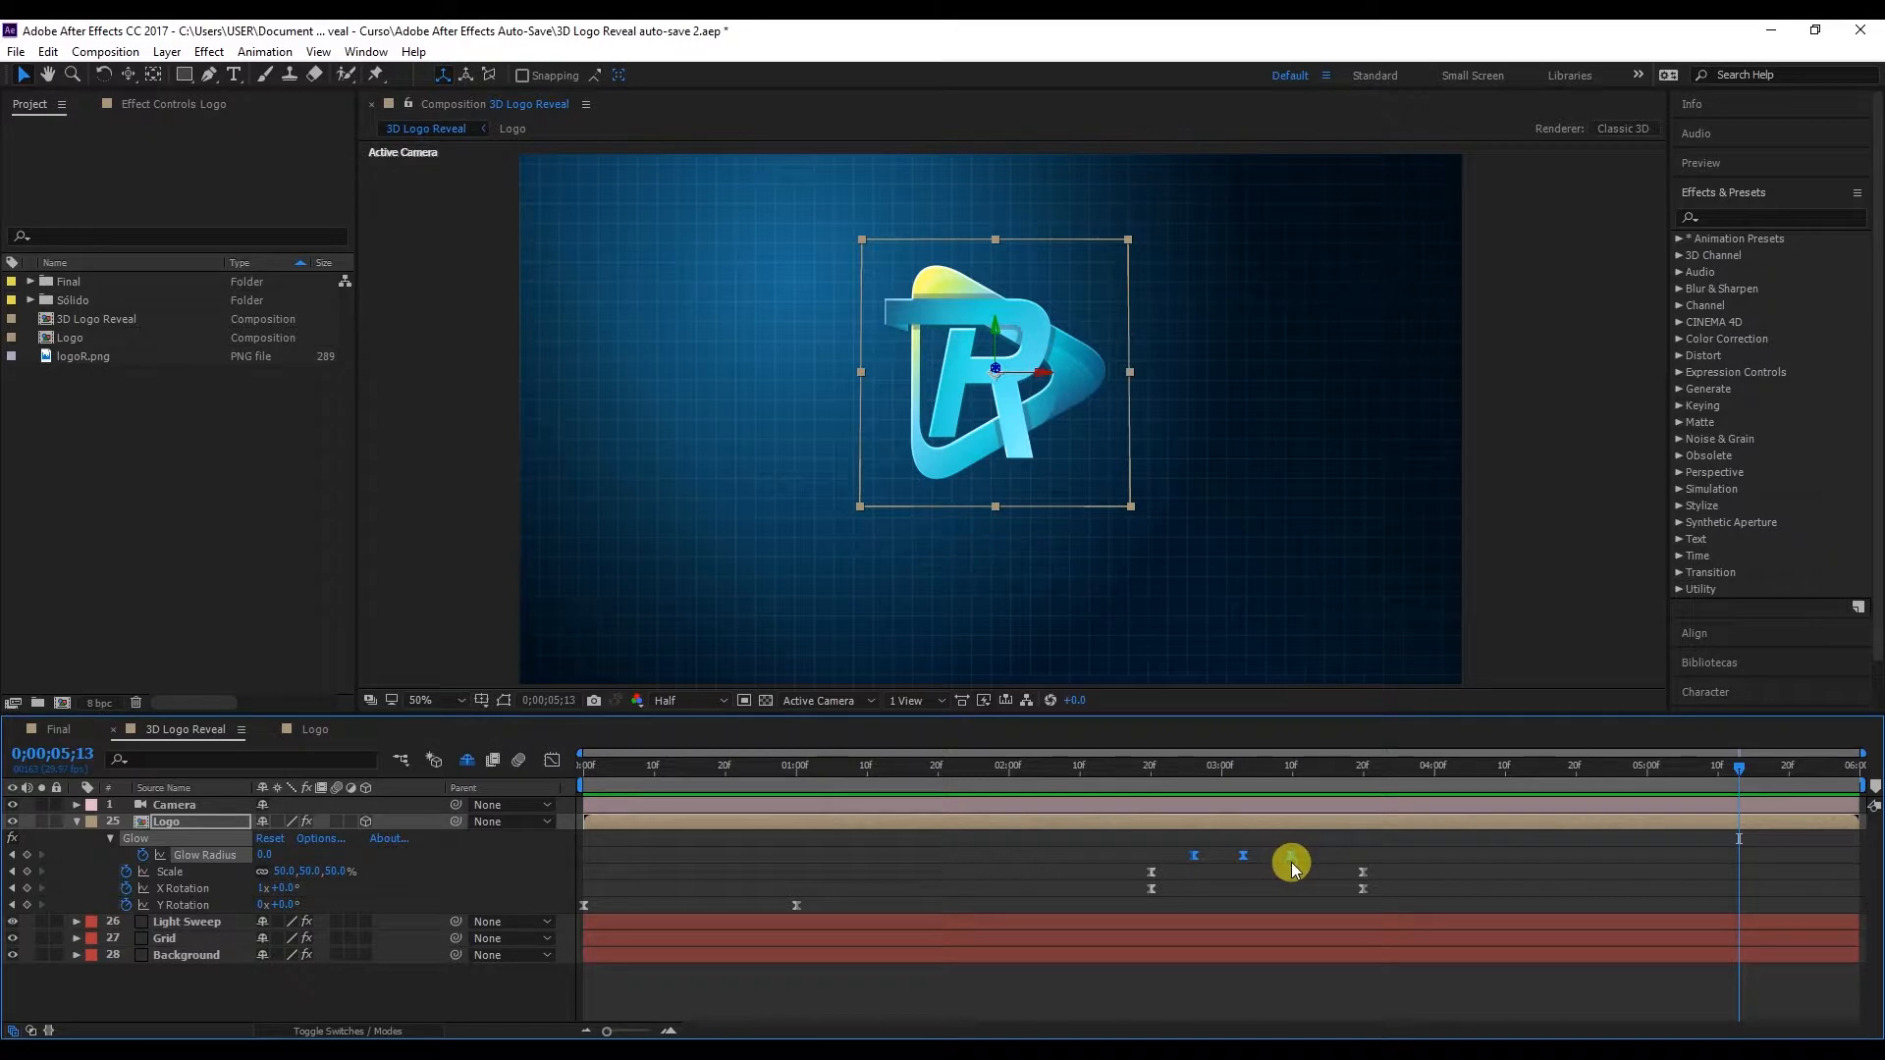
{"action": "left_click", "coordinate": [1253, 829]}
{"action": "left_click", "coordinate": [1140, 766]}
{"action": "key", "text": "space"}
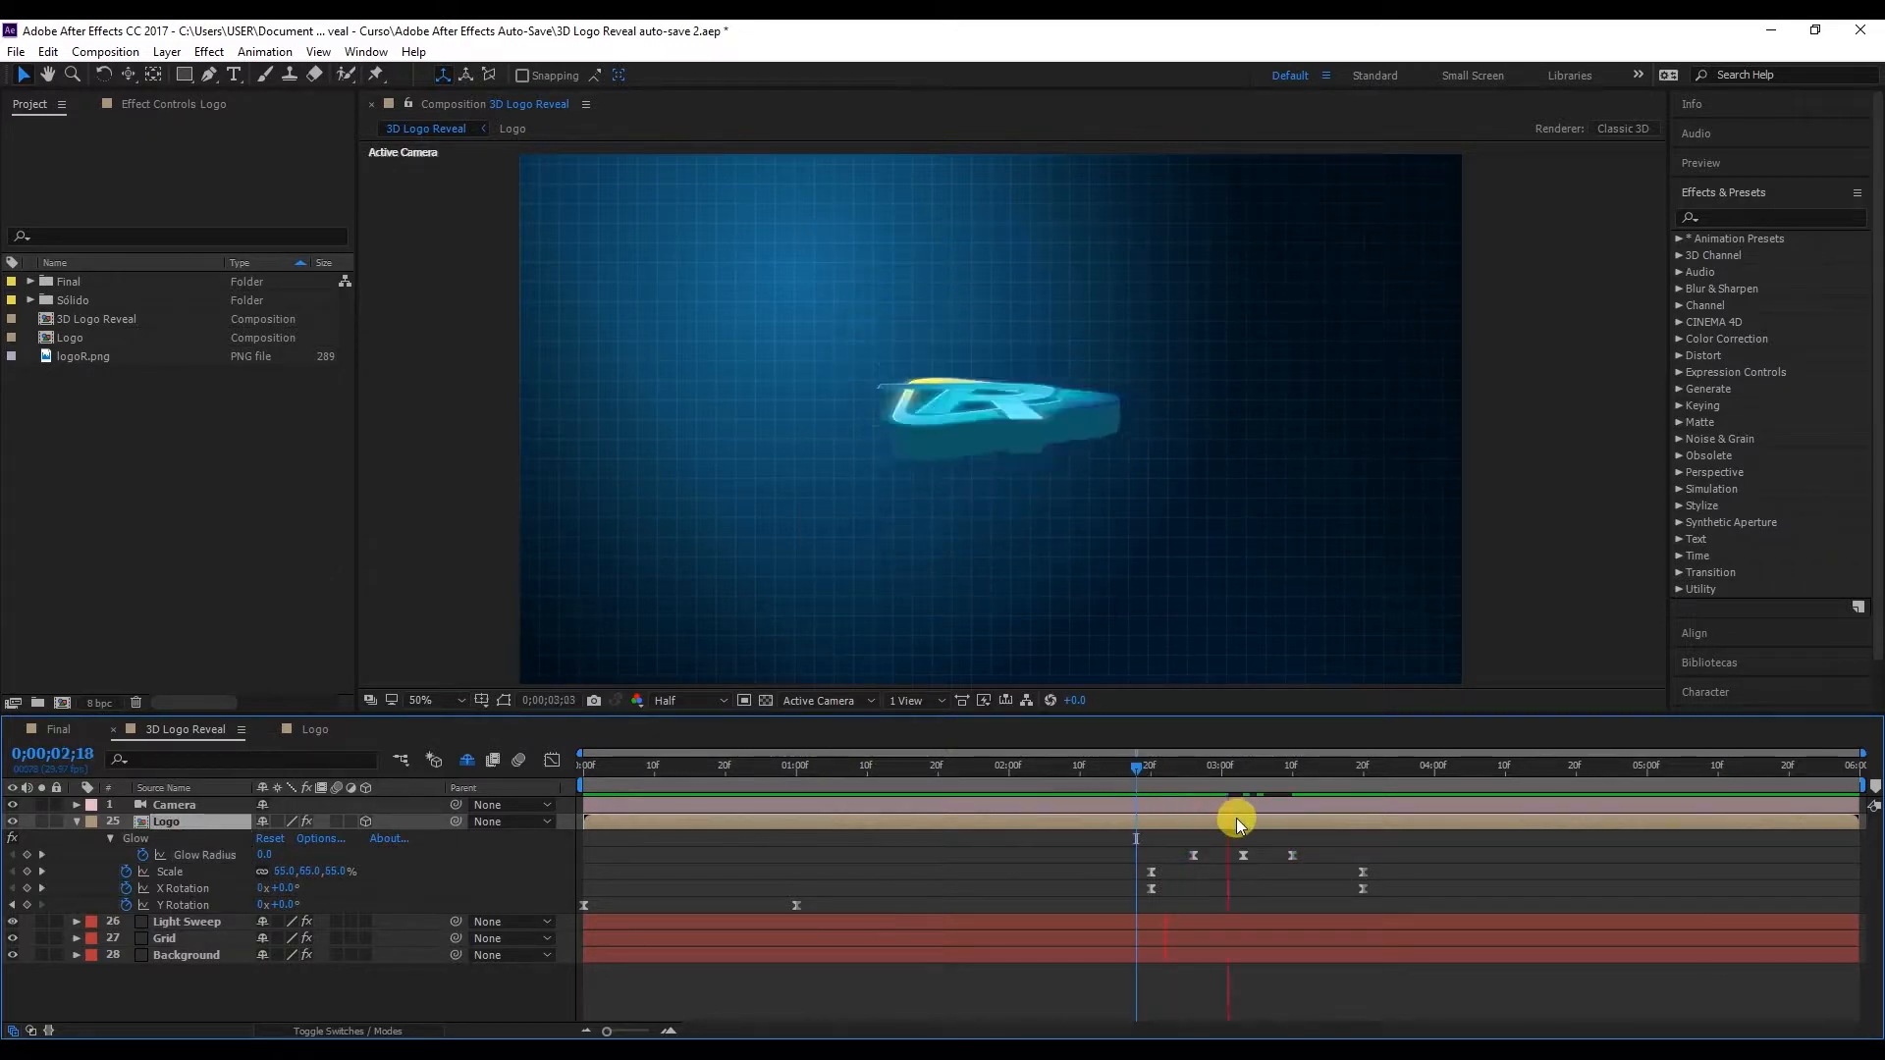
{"action": "mouse_move", "coordinate": [1163, 773]}
{"action": "left_mouse_down"}
{"action": "mouse_move", "coordinate": [1279, 783]}
{"action": "mouse_move", "coordinate": [1163, 787]}
{"action": "left_mouse_up"}
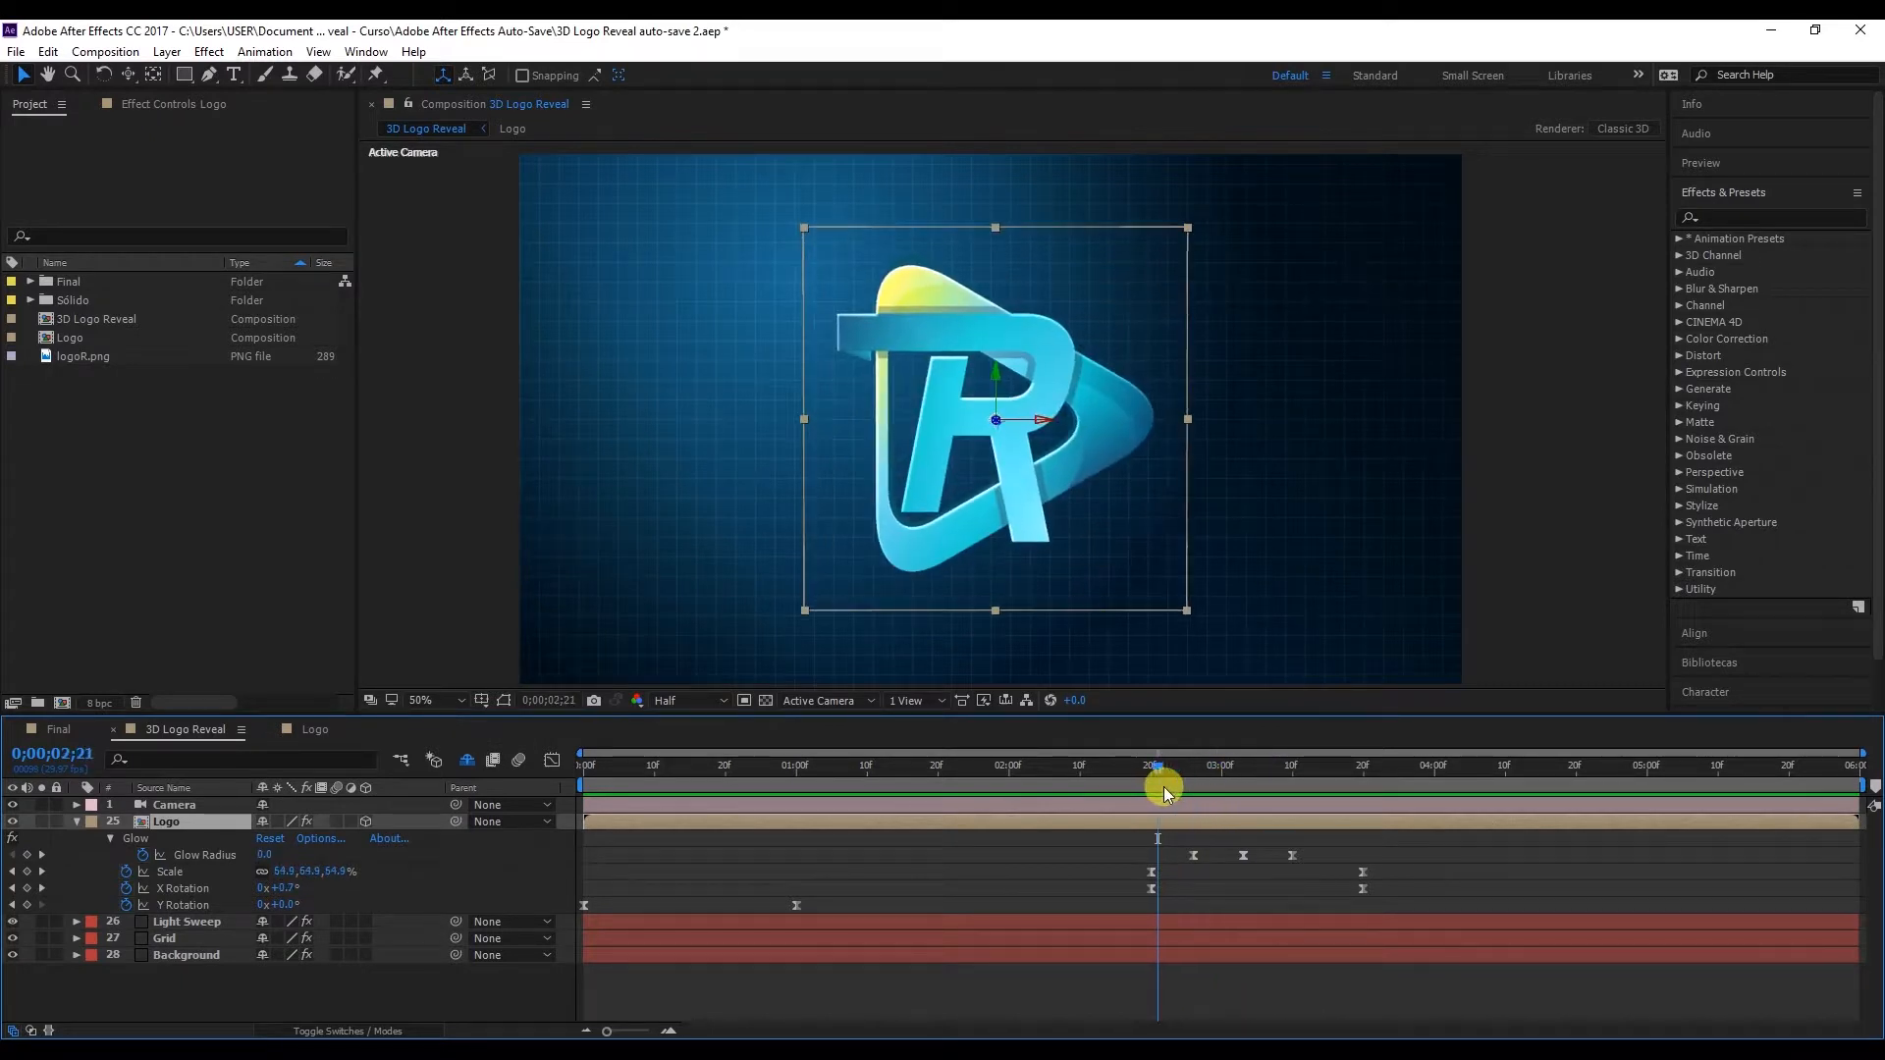
{"action": "key", "text": "space"}
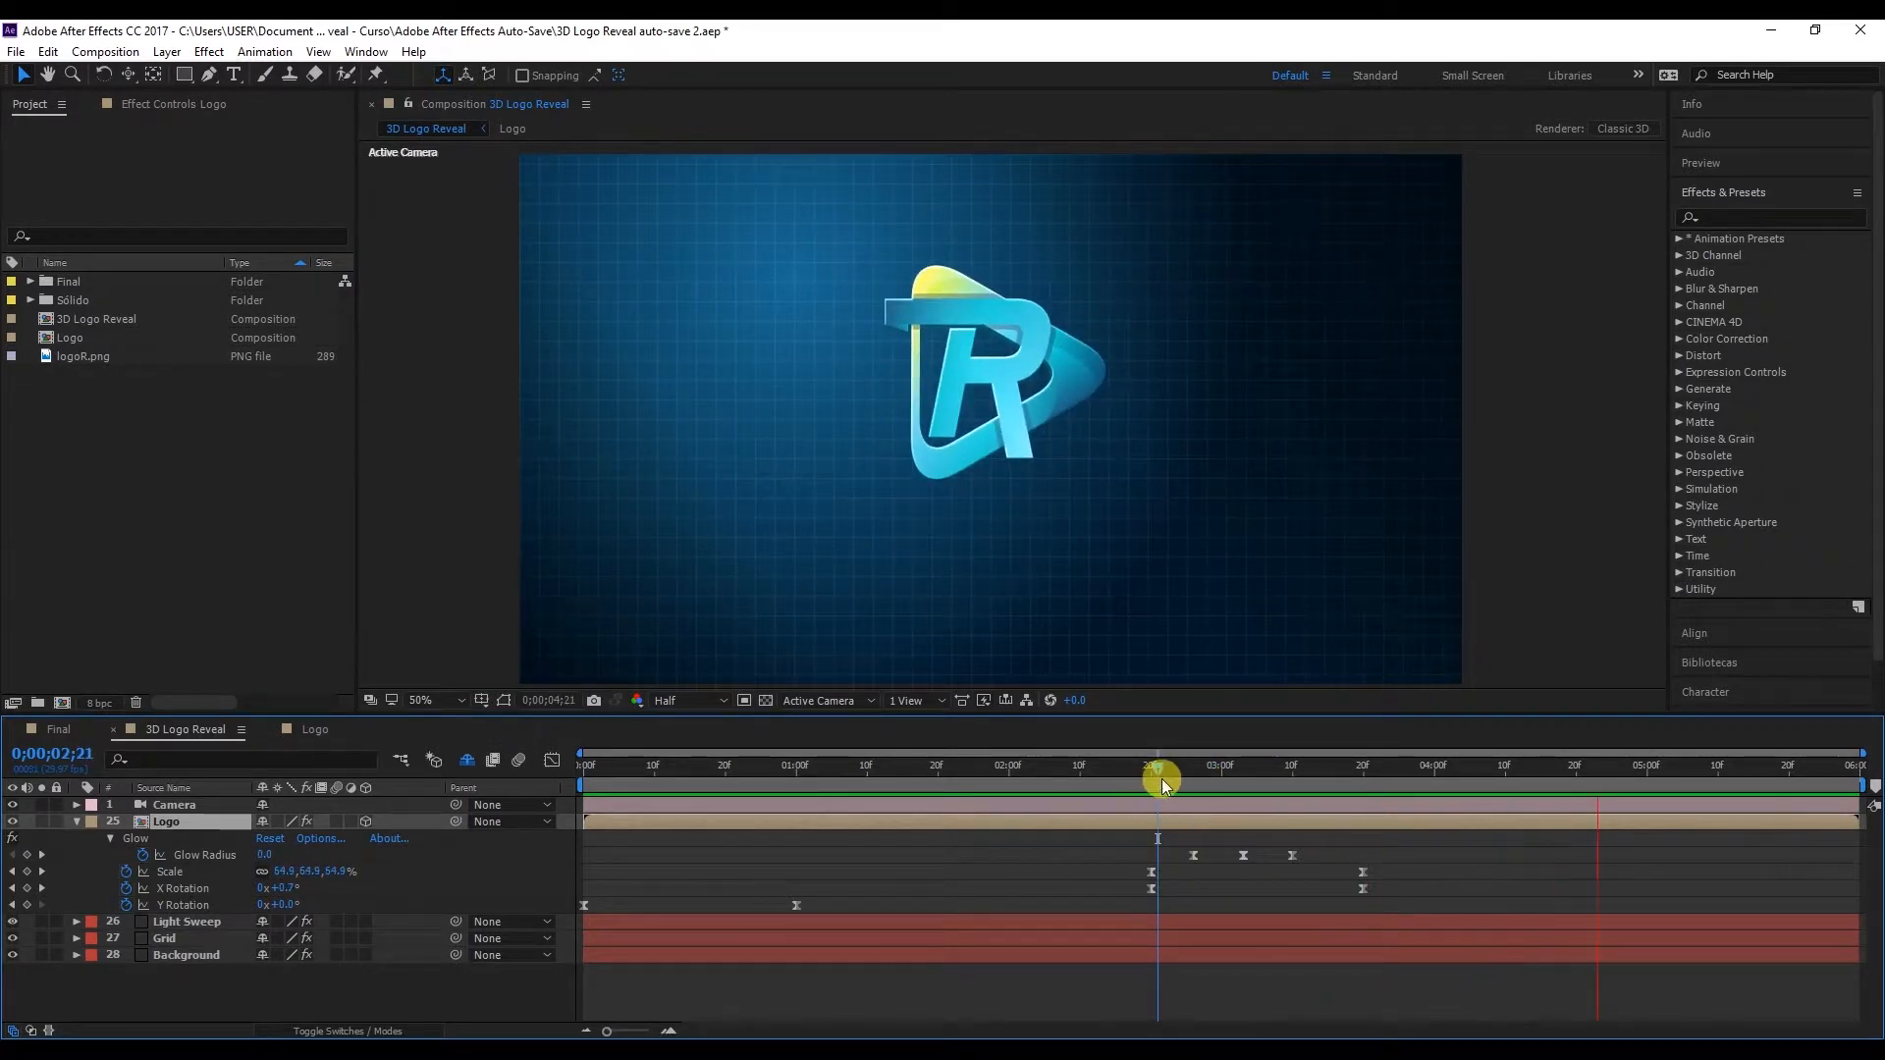
{"action": "left_click_drag", "start_coordinate": [1165, 774], "coordinate": [1294, 774]}
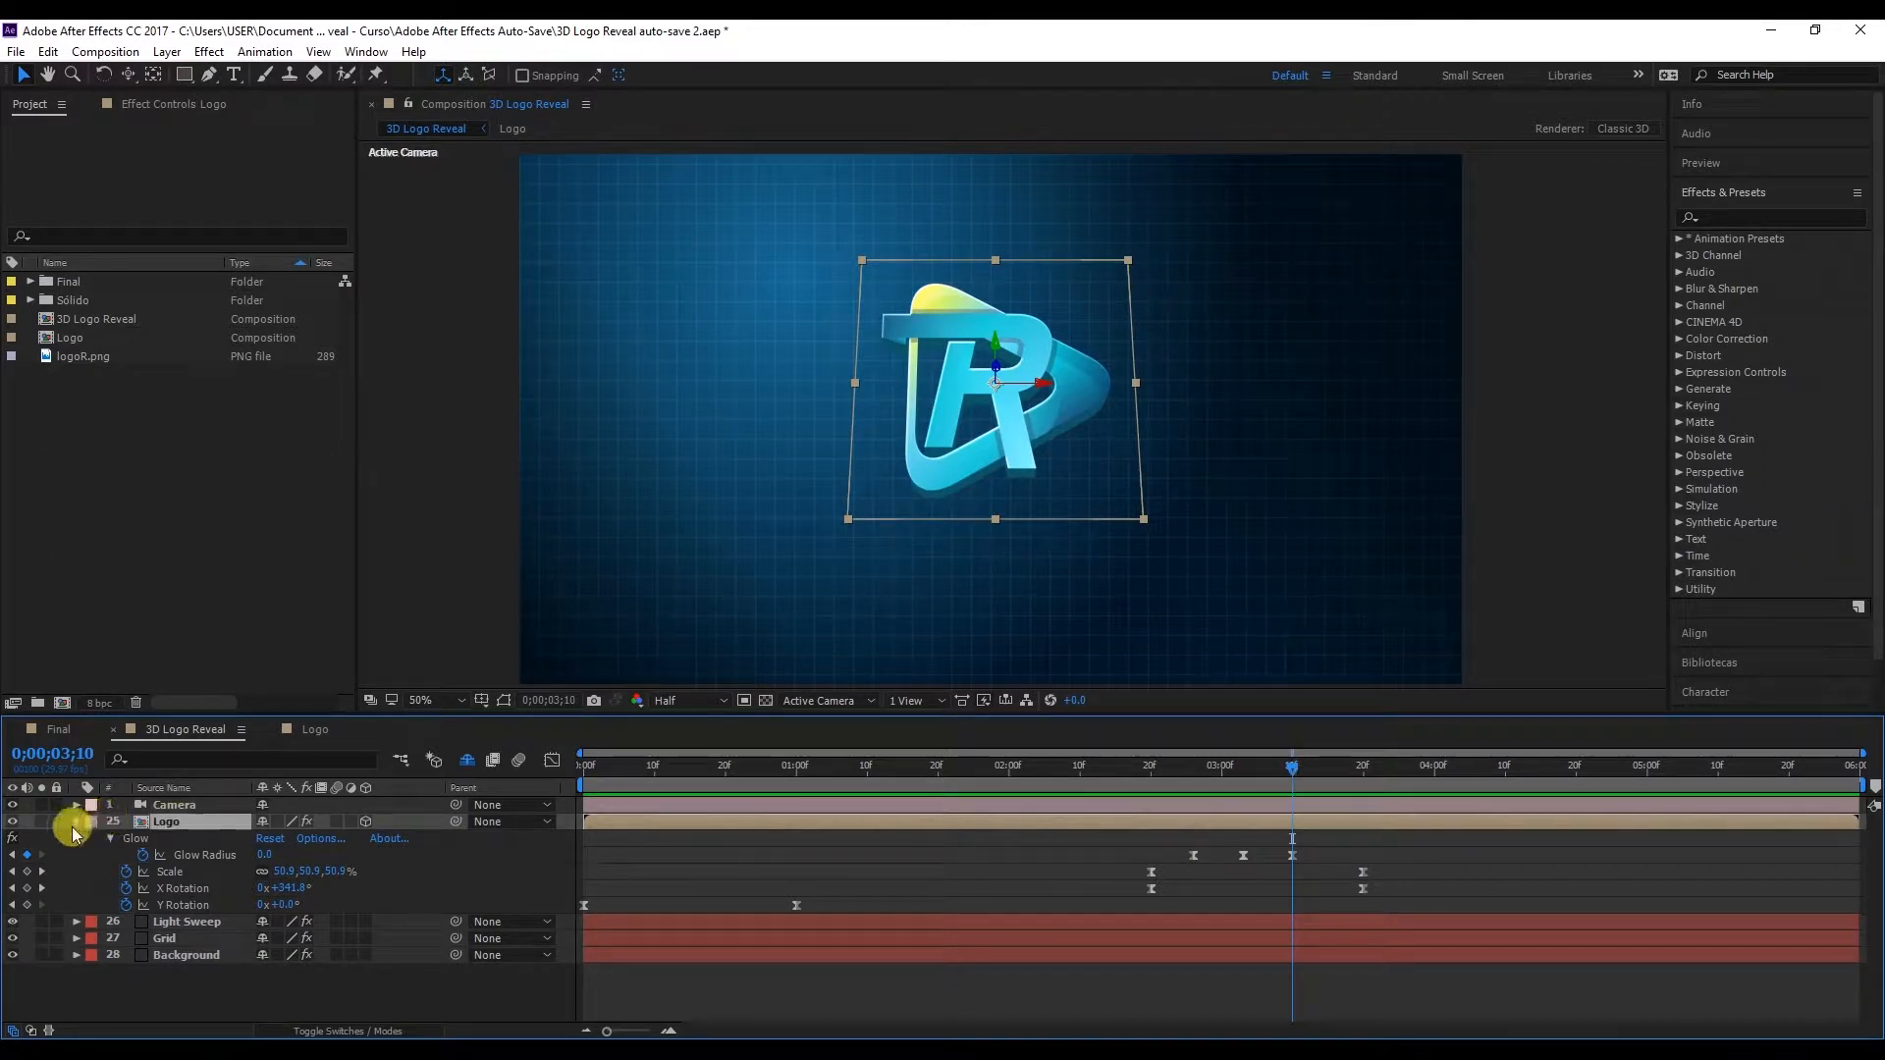
{"action": "left_click", "coordinate": [77, 821]}
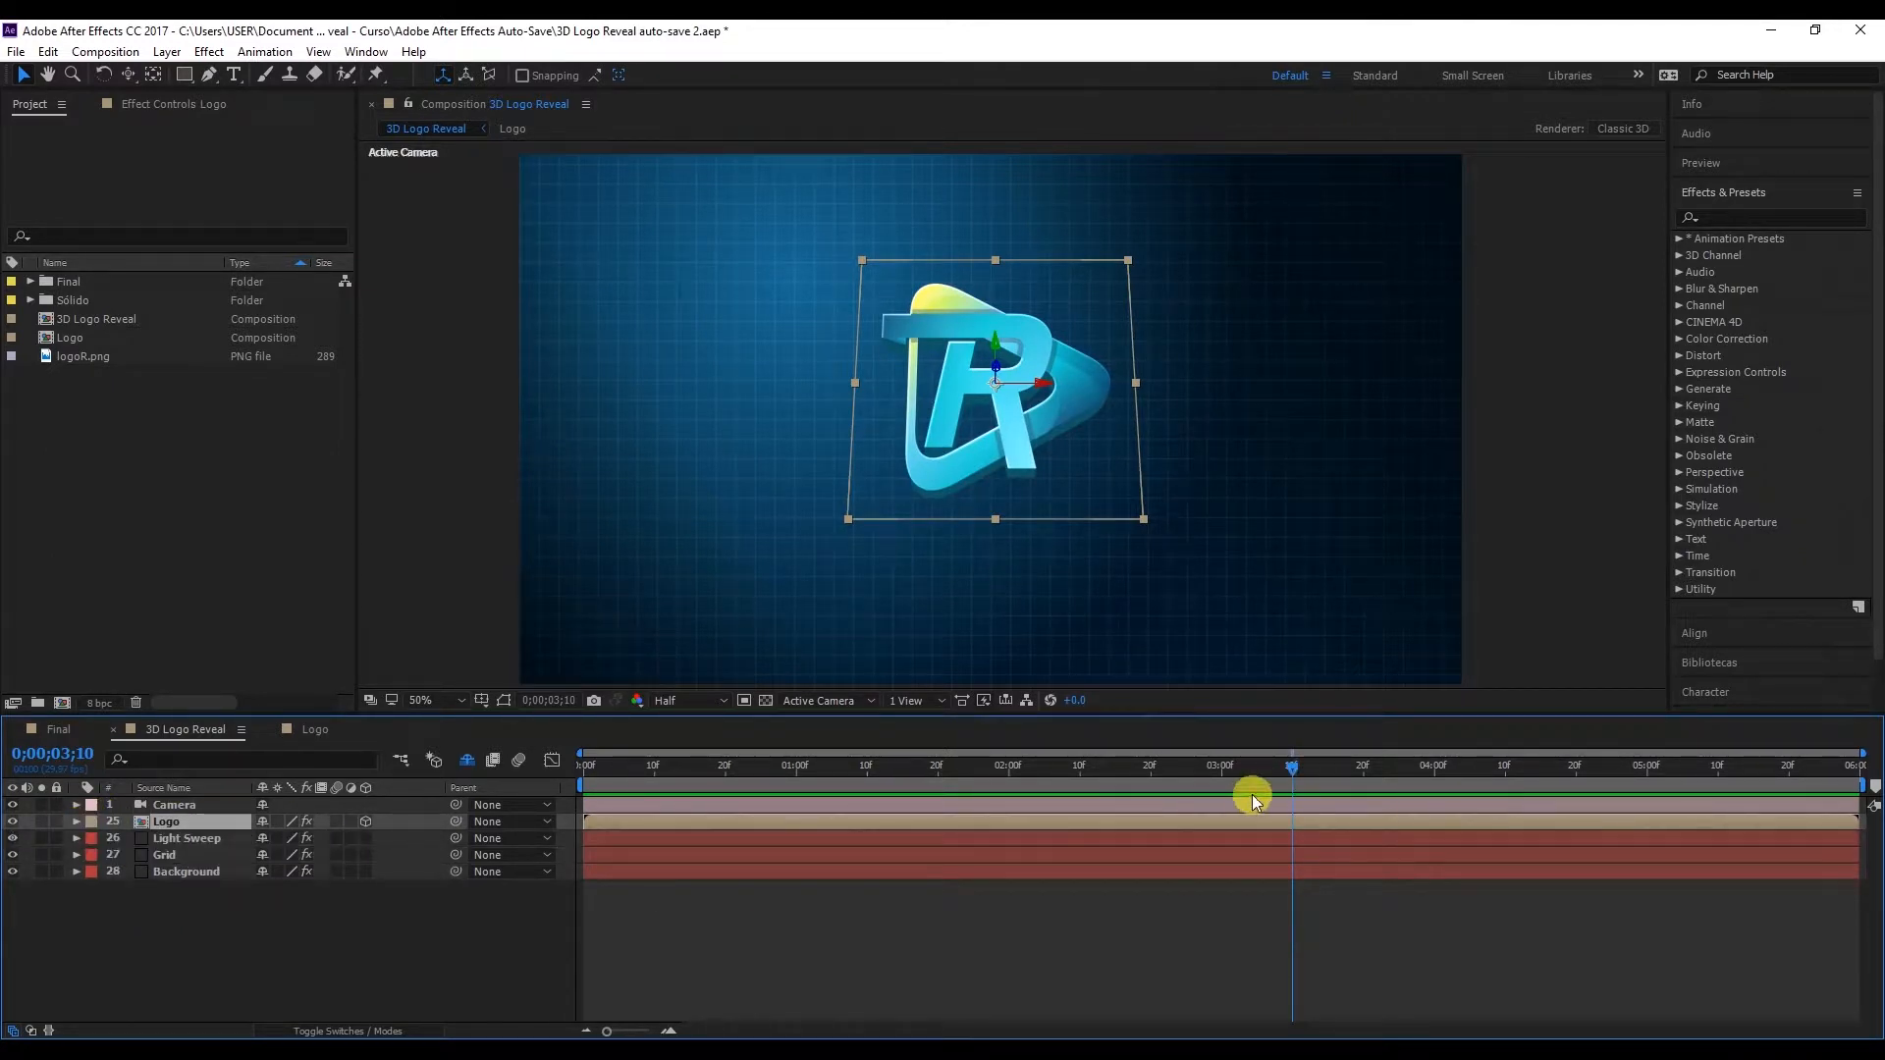
Step: Create a new composition 1000 px wide and 200 px high with the aspect ratio lock off
{"action": "left_click", "coordinate": [282, 569]}
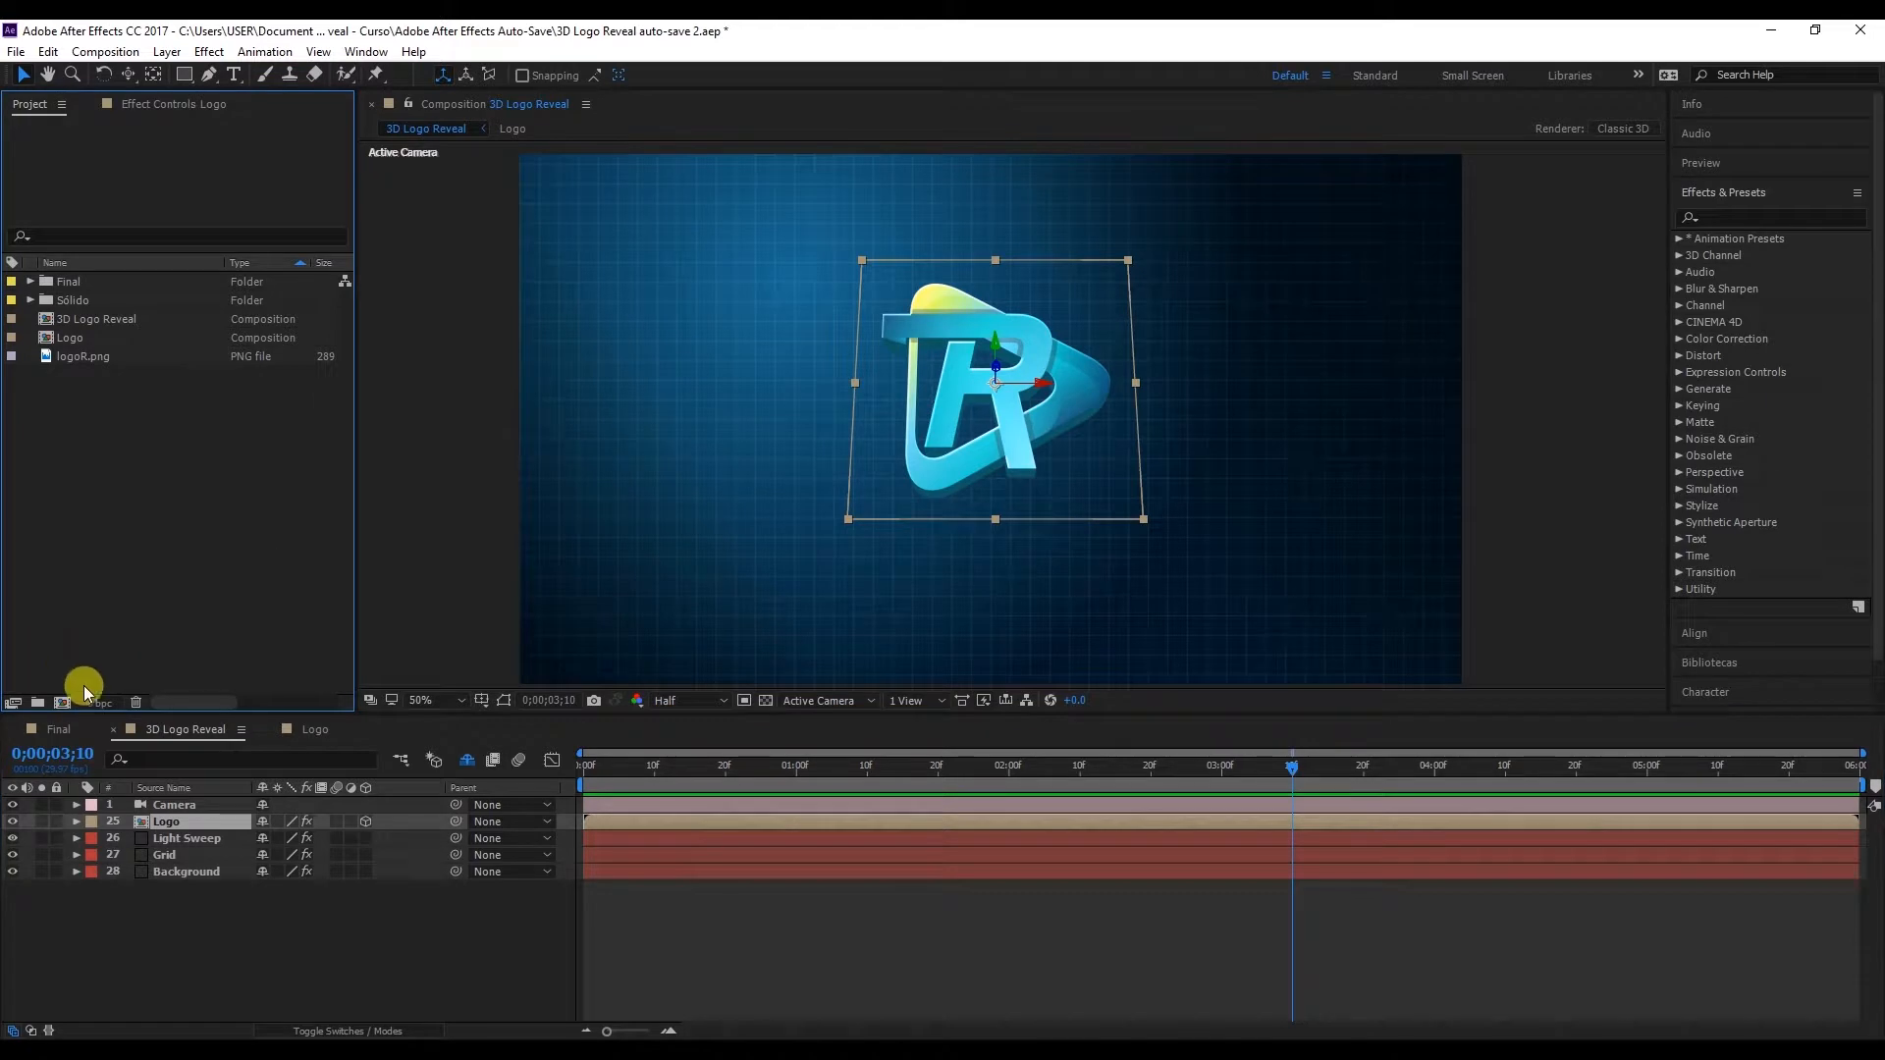
{"action": "left_click", "coordinate": [62, 702]}
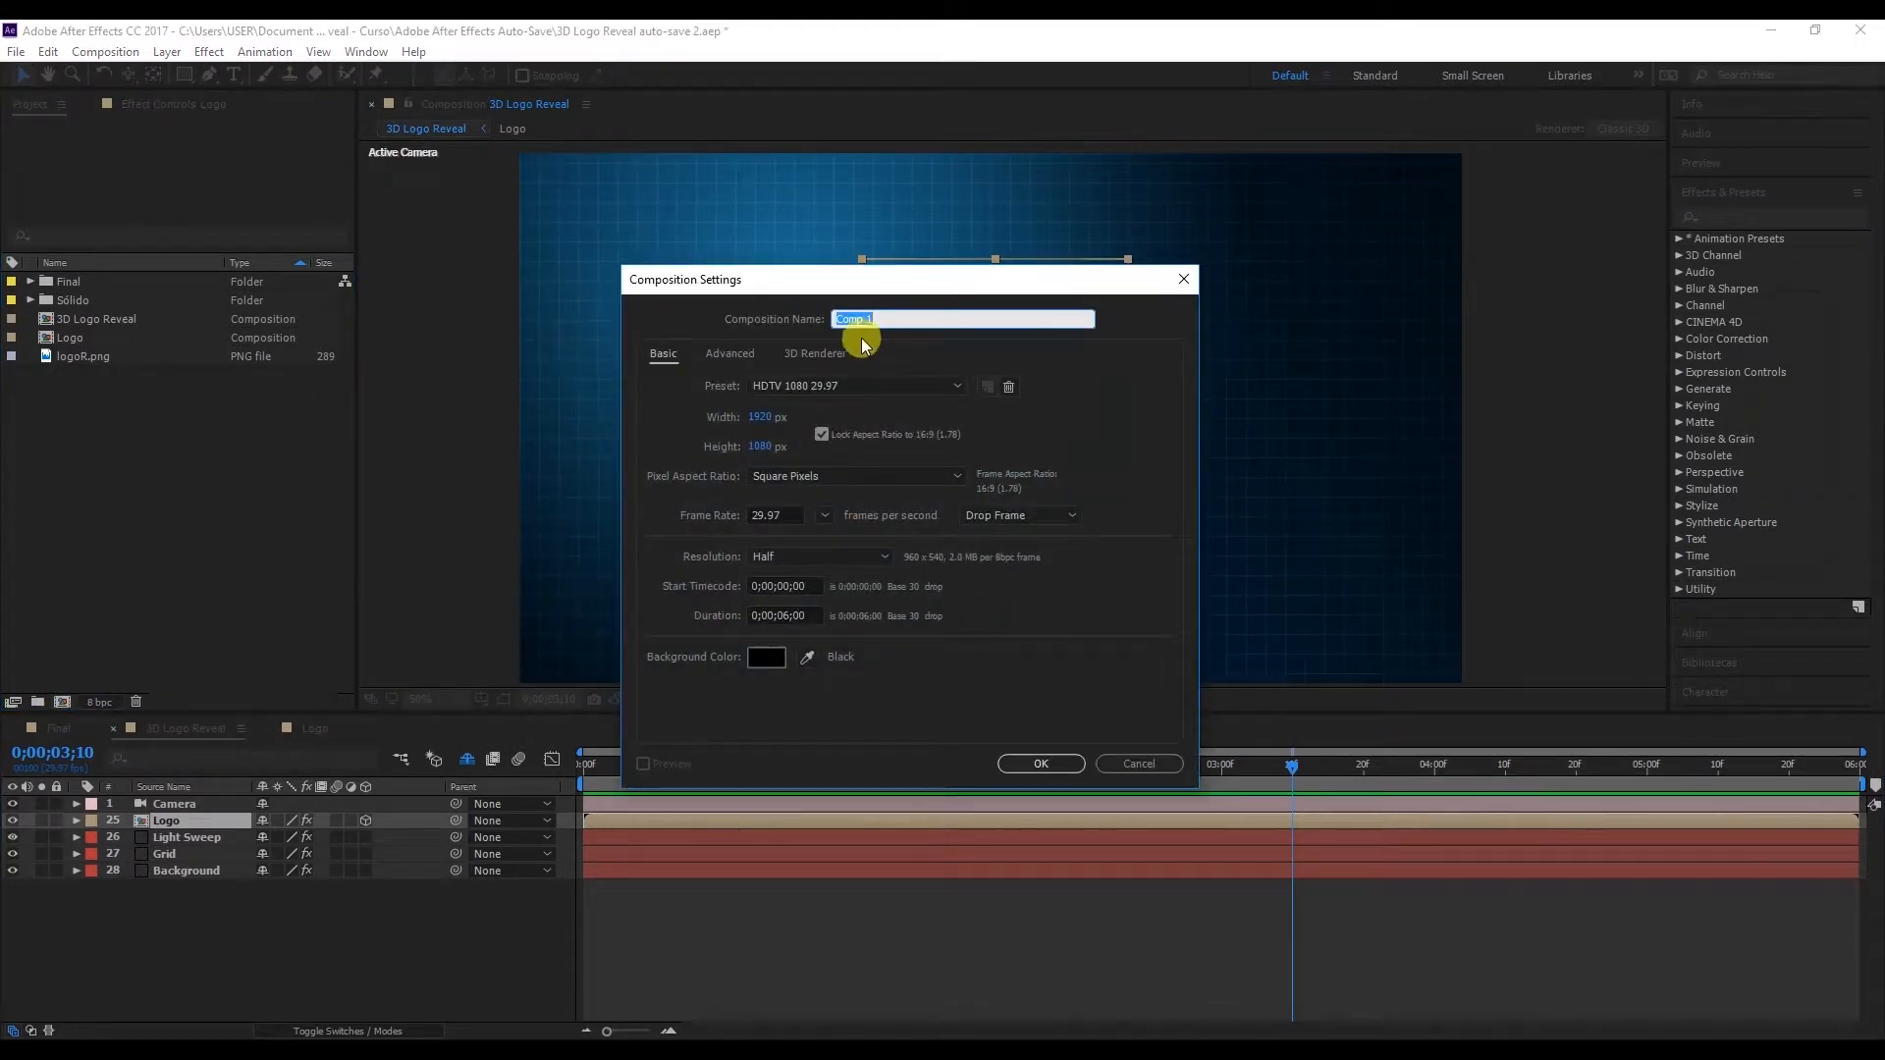
{"action": "left_click", "coordinate": [766, 417]}
{"action": "type", "text": "10"}
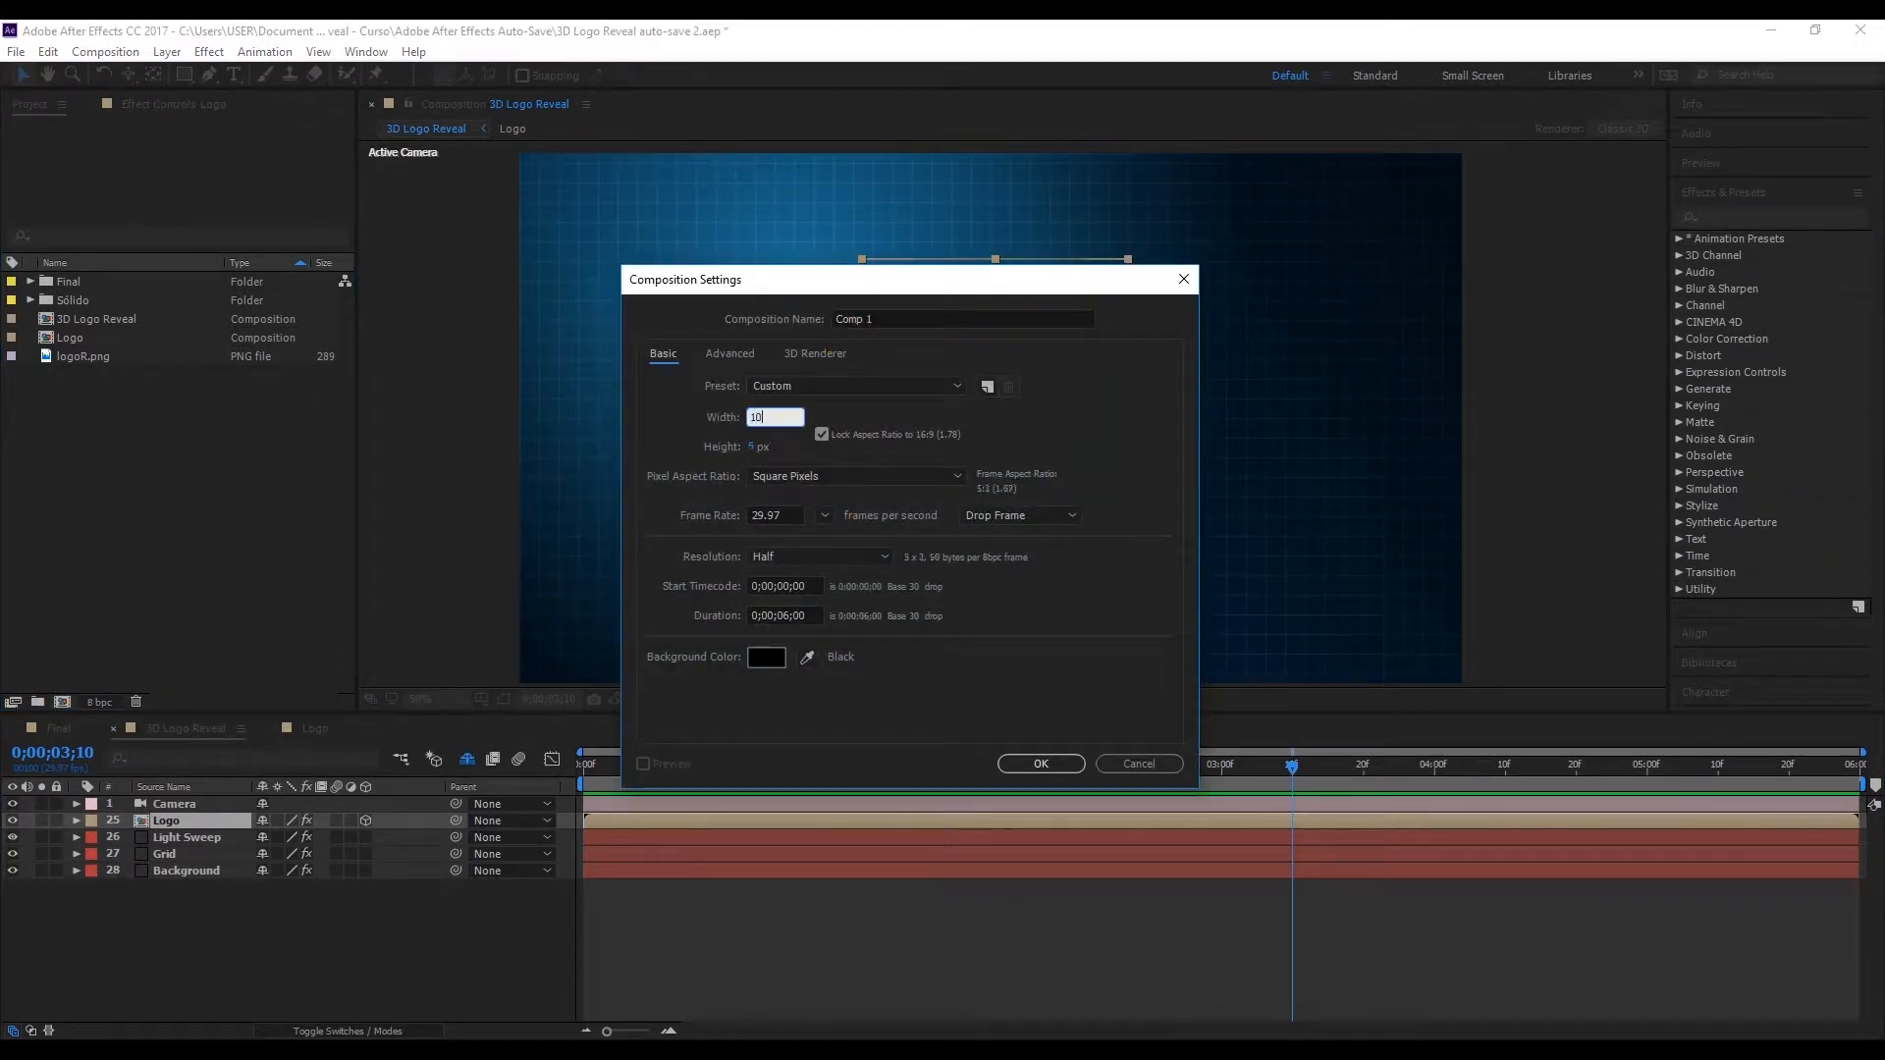
{"action": "type", "text": "00"}
{"action": "left_click", "coordinate": [822, 434]}
{"action": "left_click", "coordinate": [771, 447]}
{"action": "type", "text": "200"}
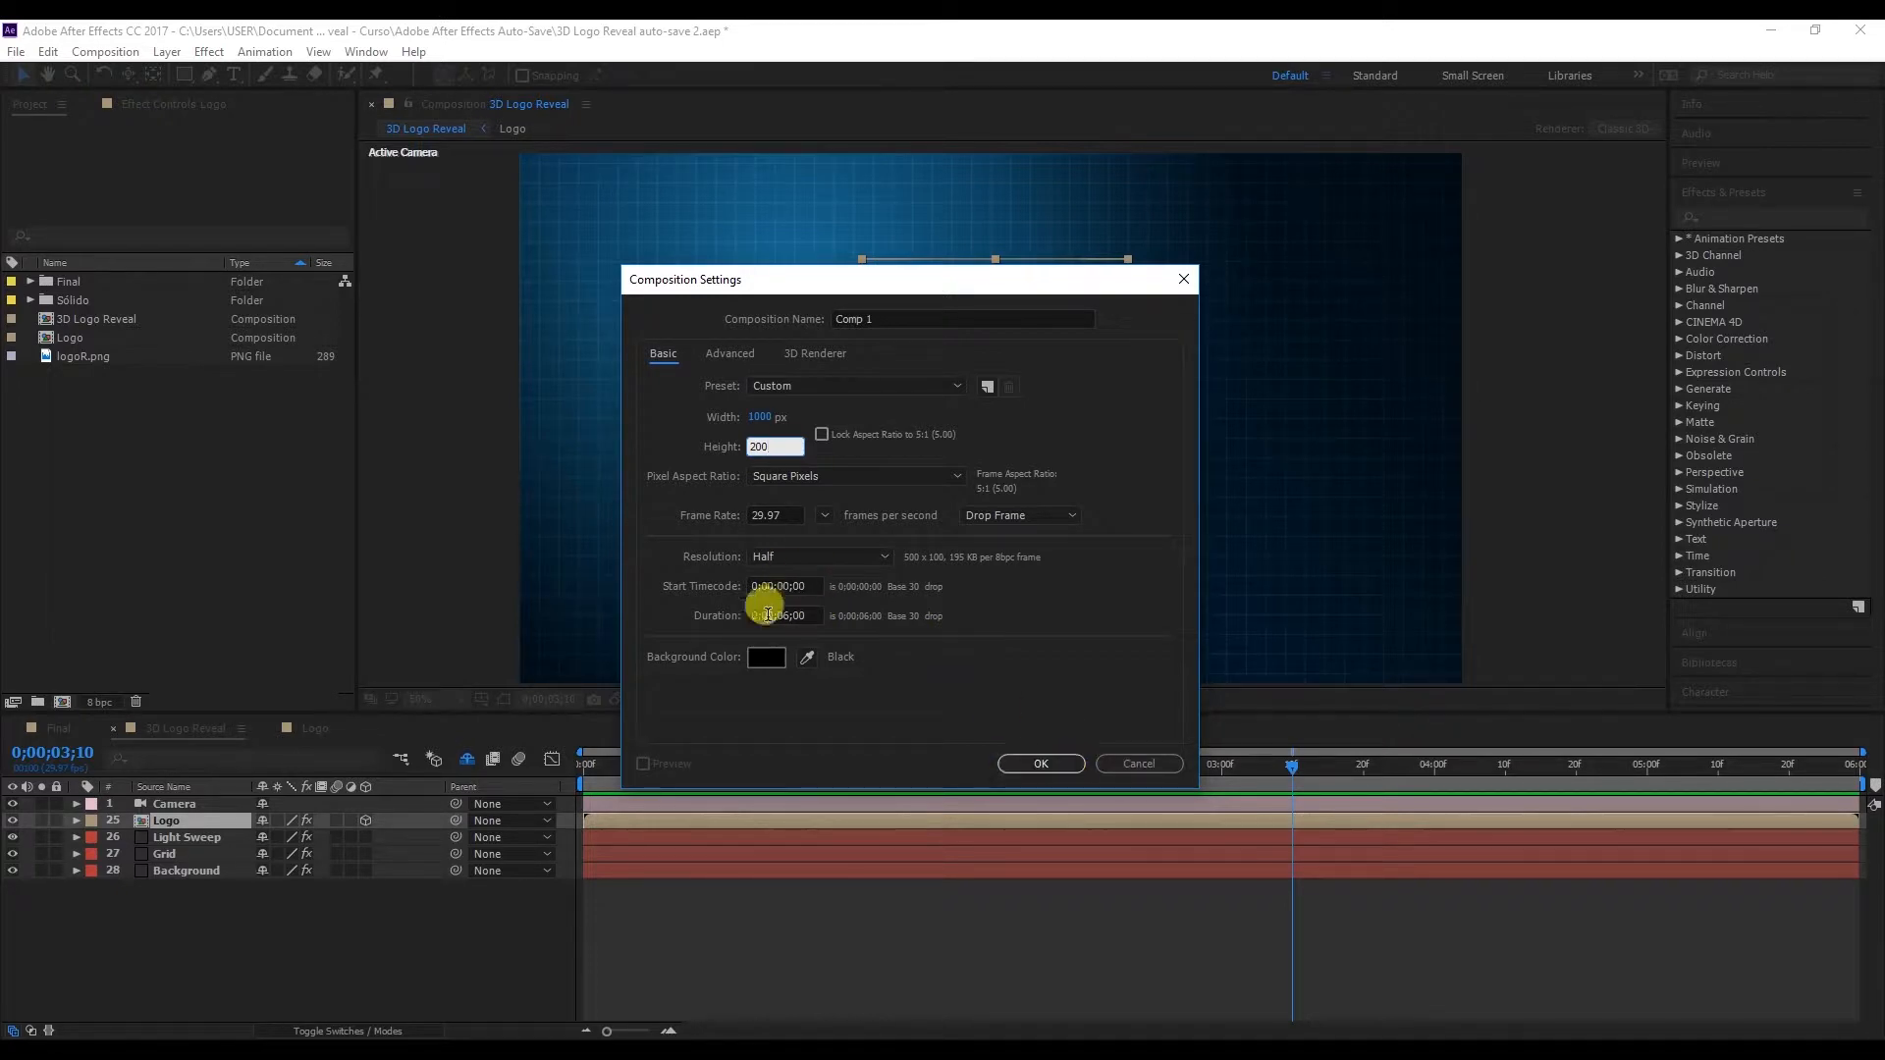
{"action": "left_click", "coordinate": [1056, 765]}
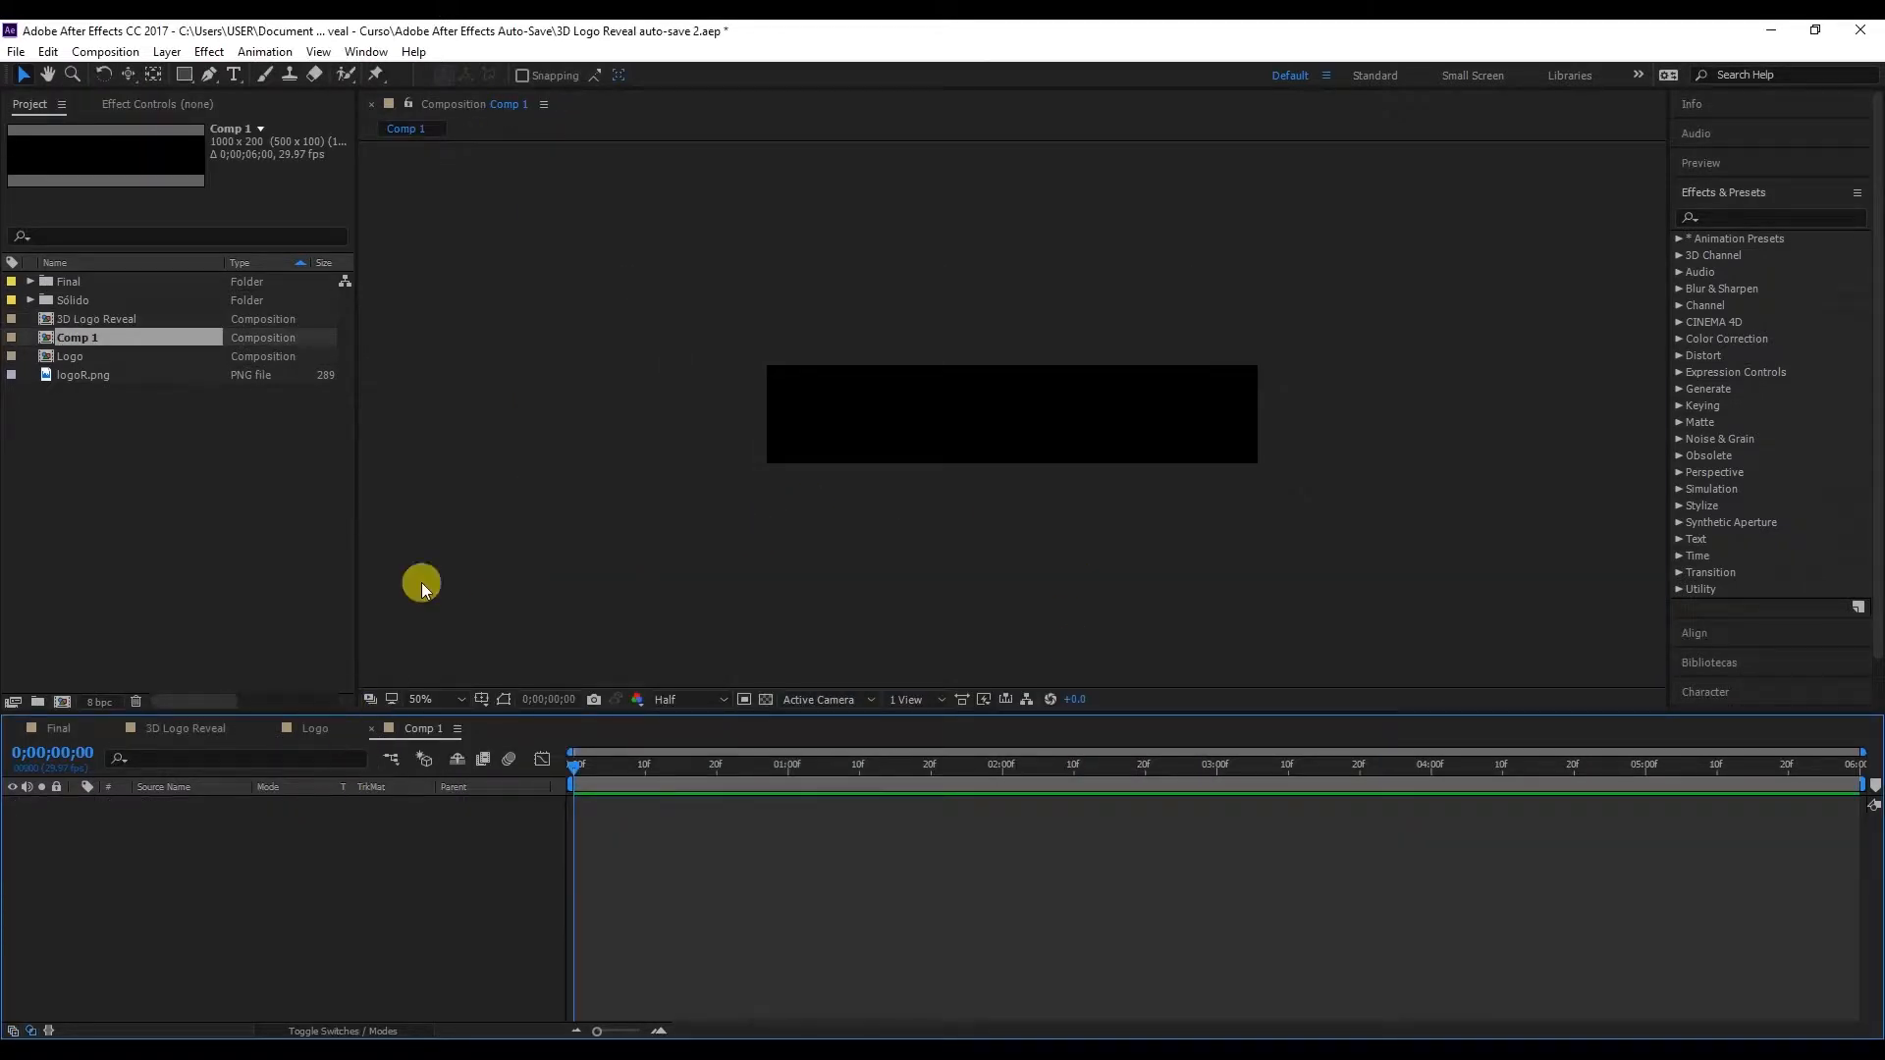
Step: Add a text layer reading "RocketBusiness" in the new composition
{"action": "left_click", "coordinate": [234, 76]}
{"action": "left_click", "coordinate": [887, 410]}
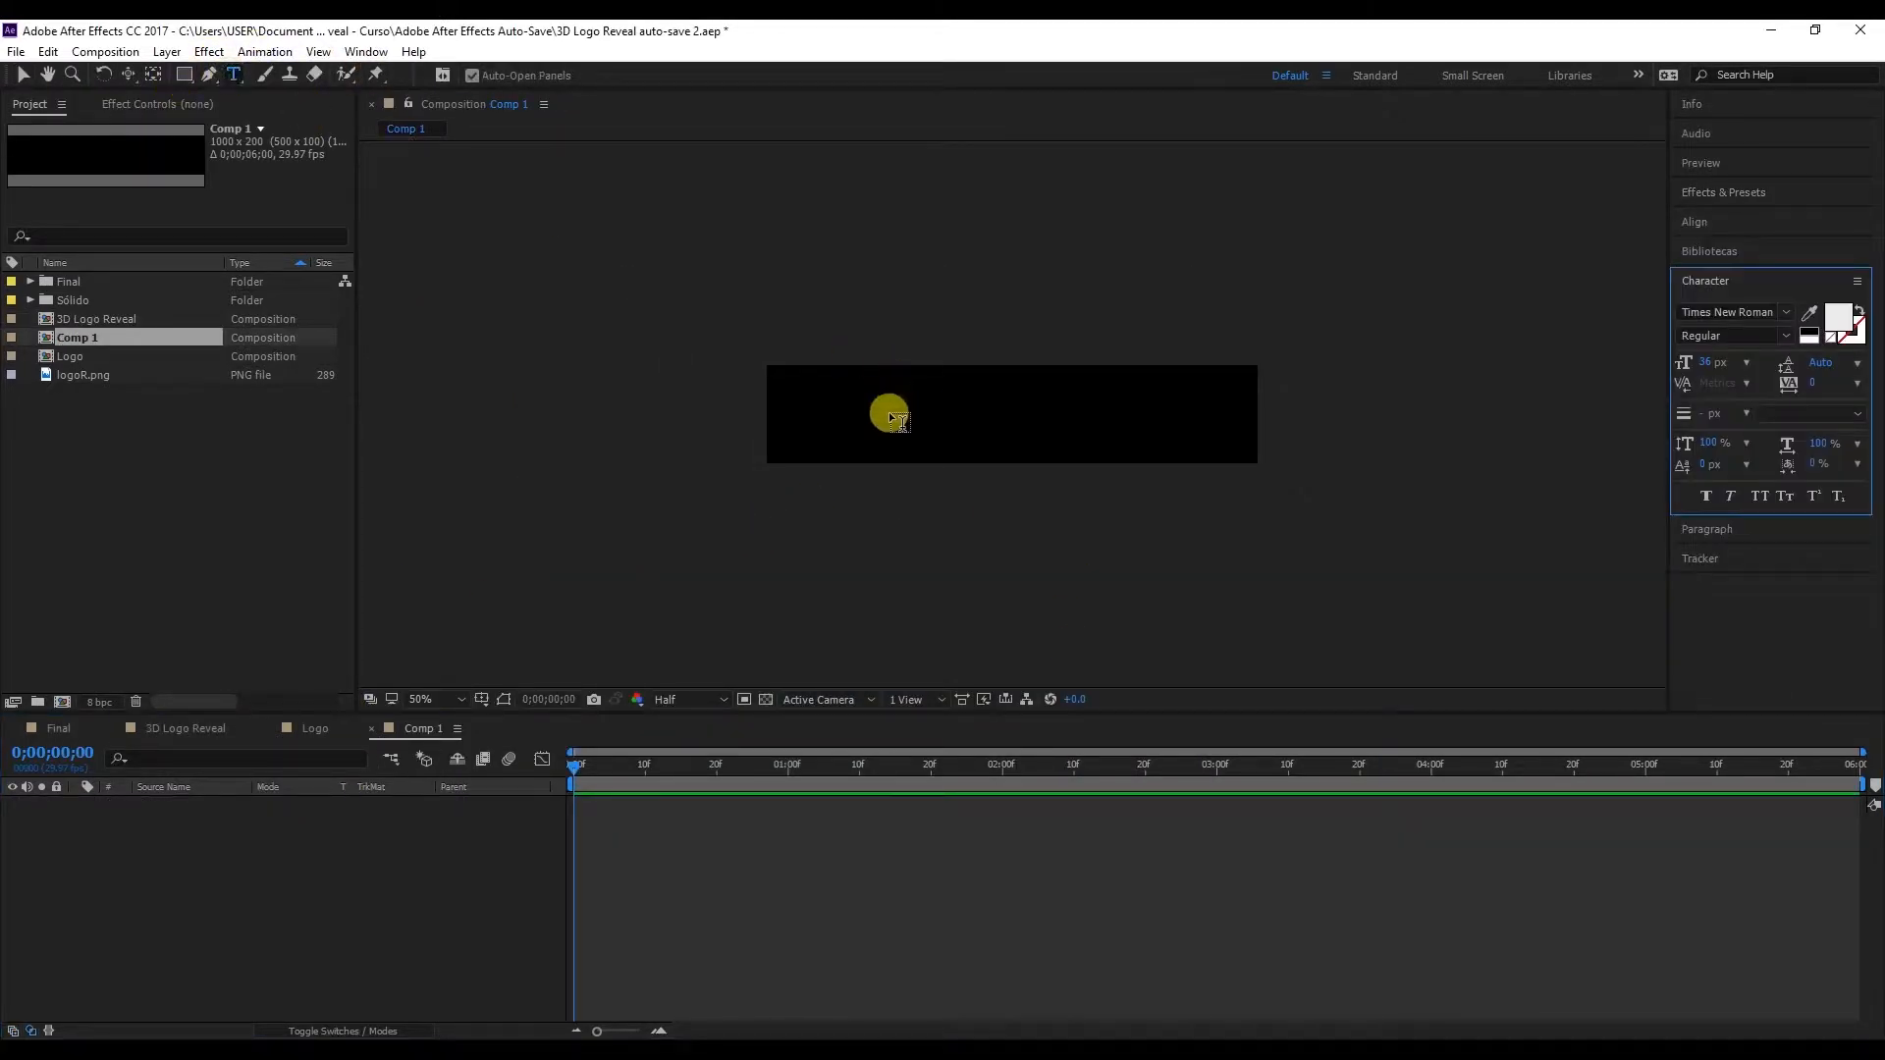
{"action": "type", "text": "RocketBusiness"}
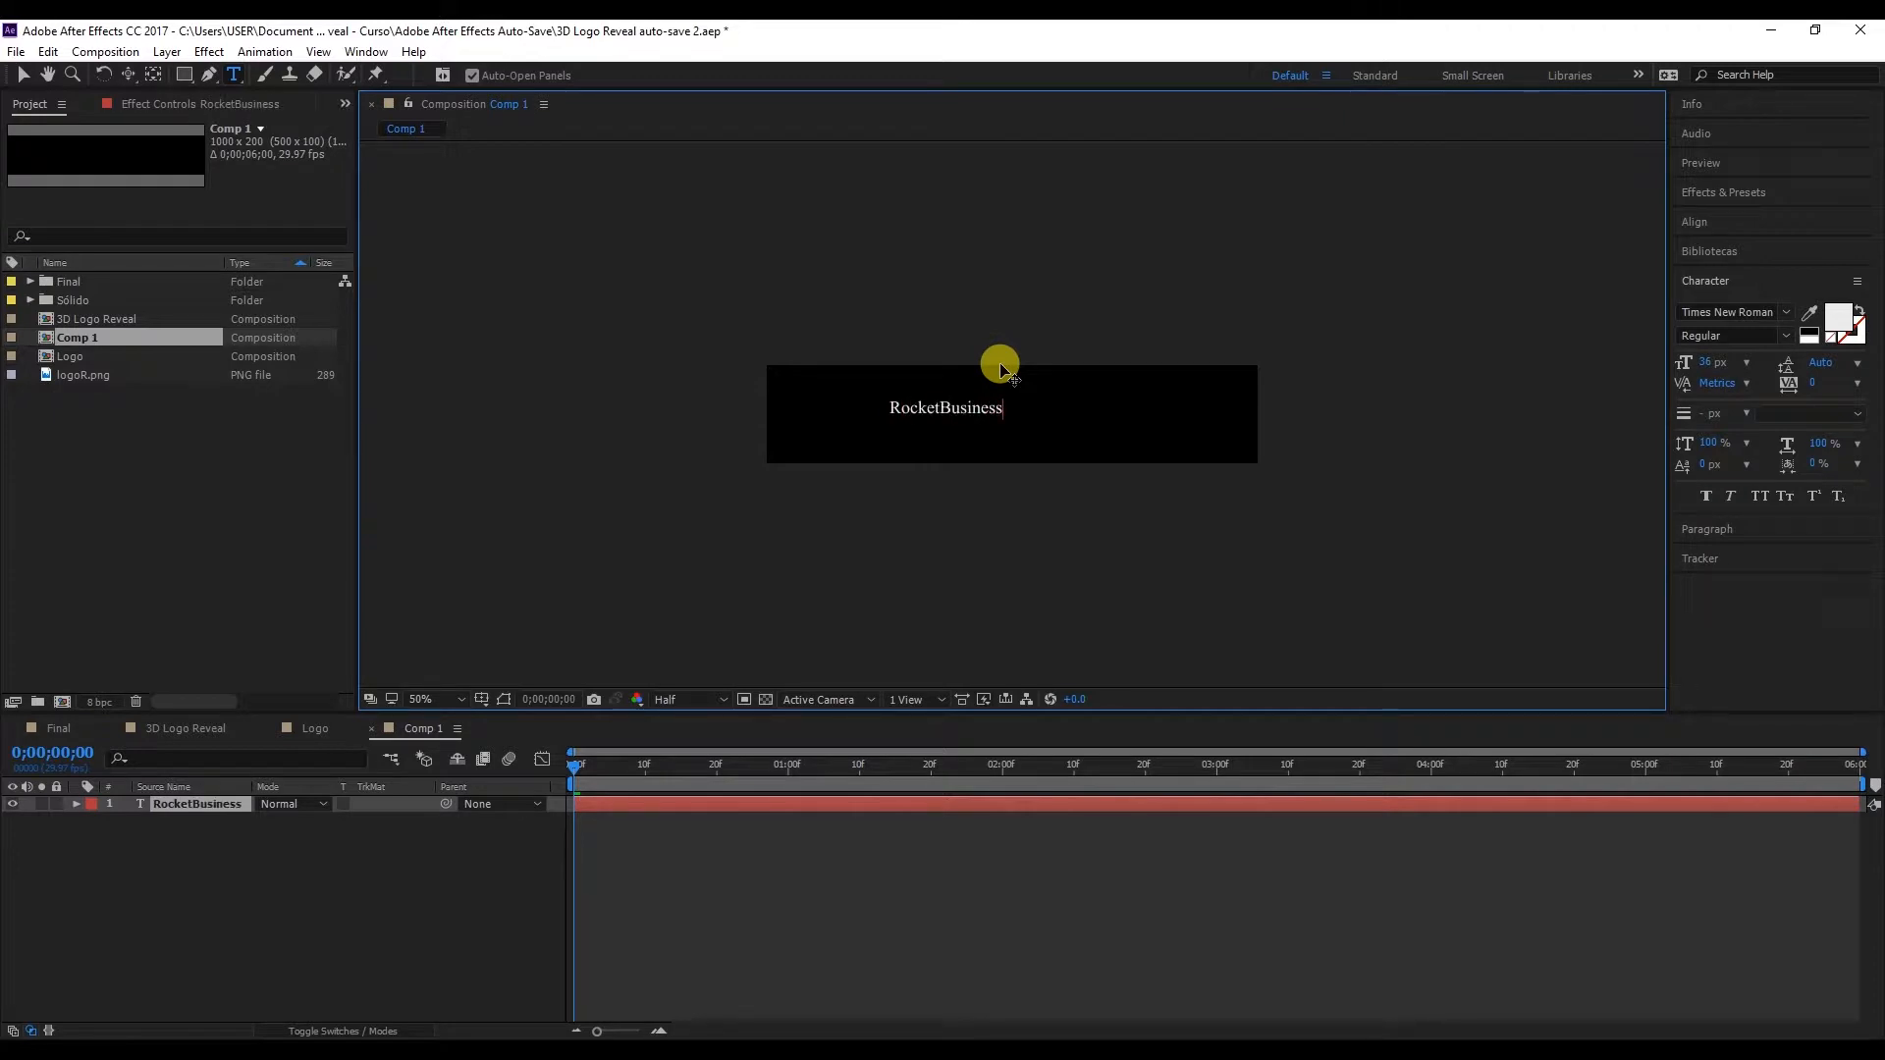
{"action": "left_click", "coordinate": [23, 74]}
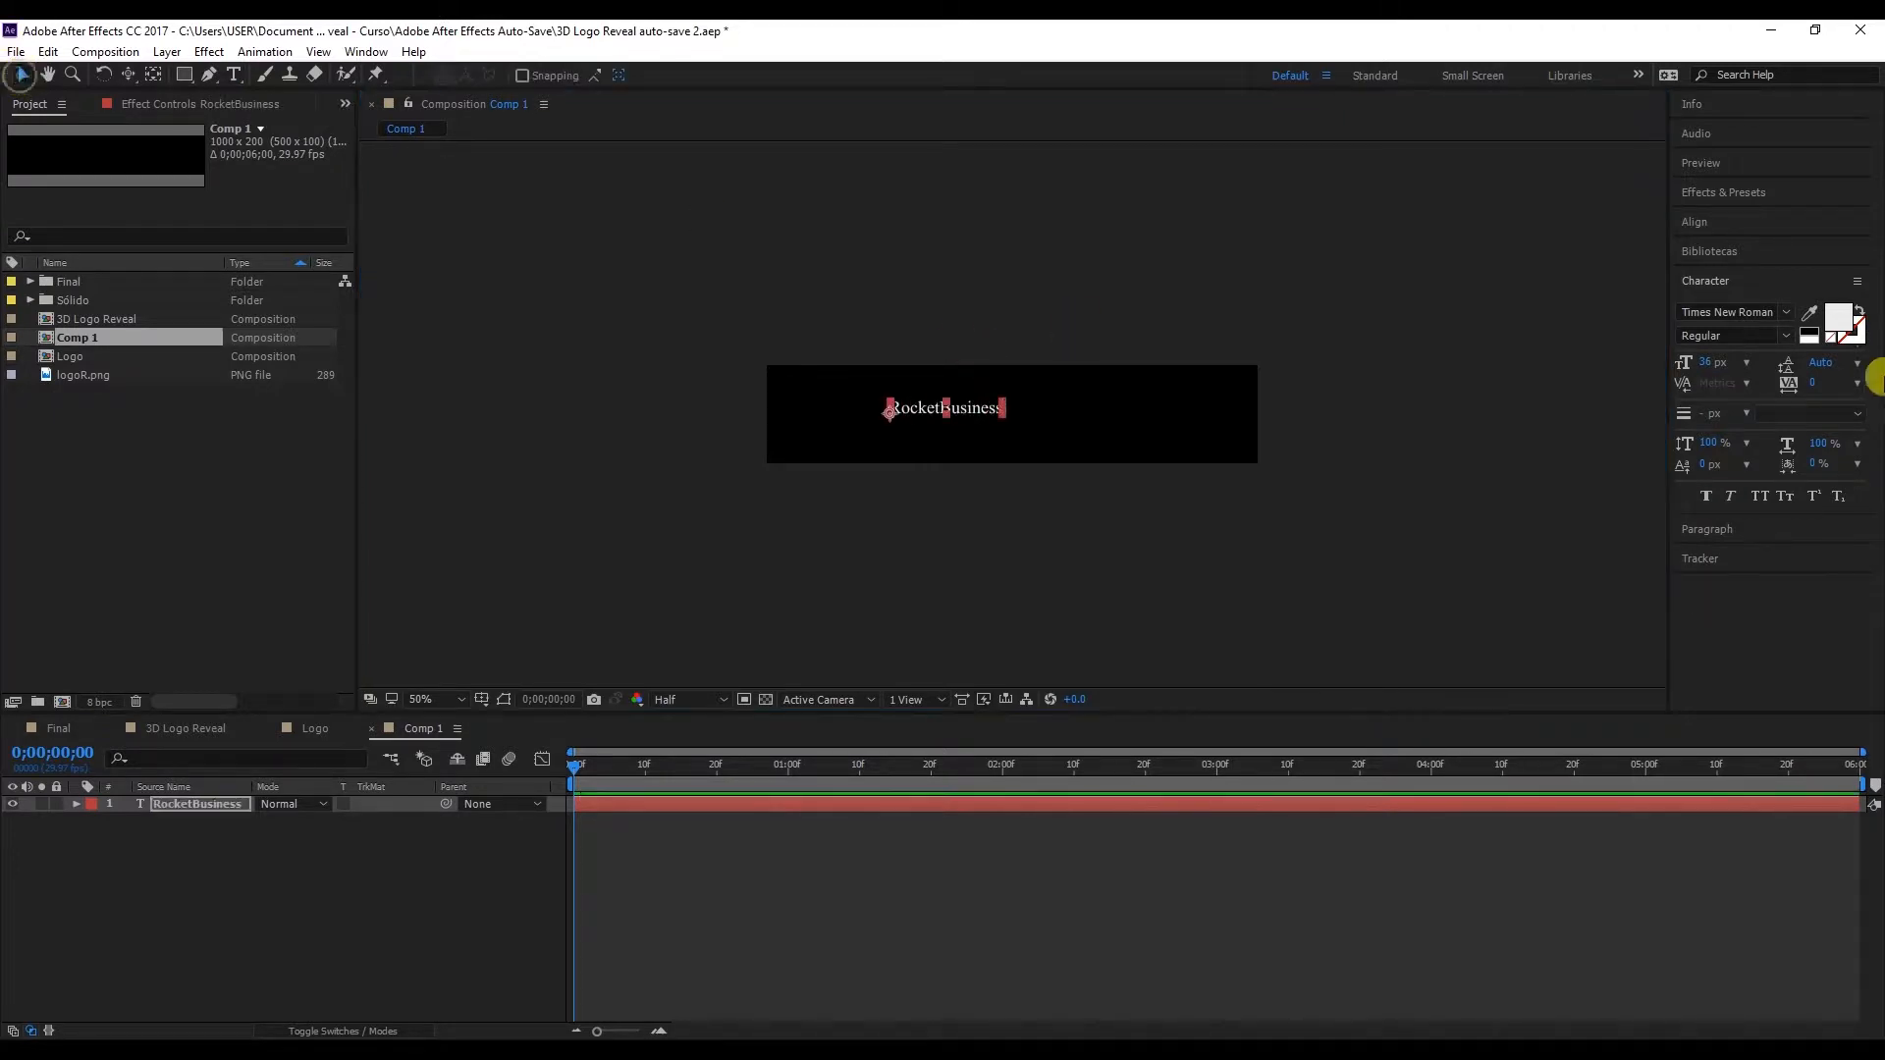
Step: Set the RocketBusiness text to the Dosis font at 135 px and move it to the middle of the composition
{"action": "left_click", "coordinate": [1730, 311]}
{"action": "type", "text": "Dosis"}
{"action": "left_click", "coordinate": [1730, 312]}
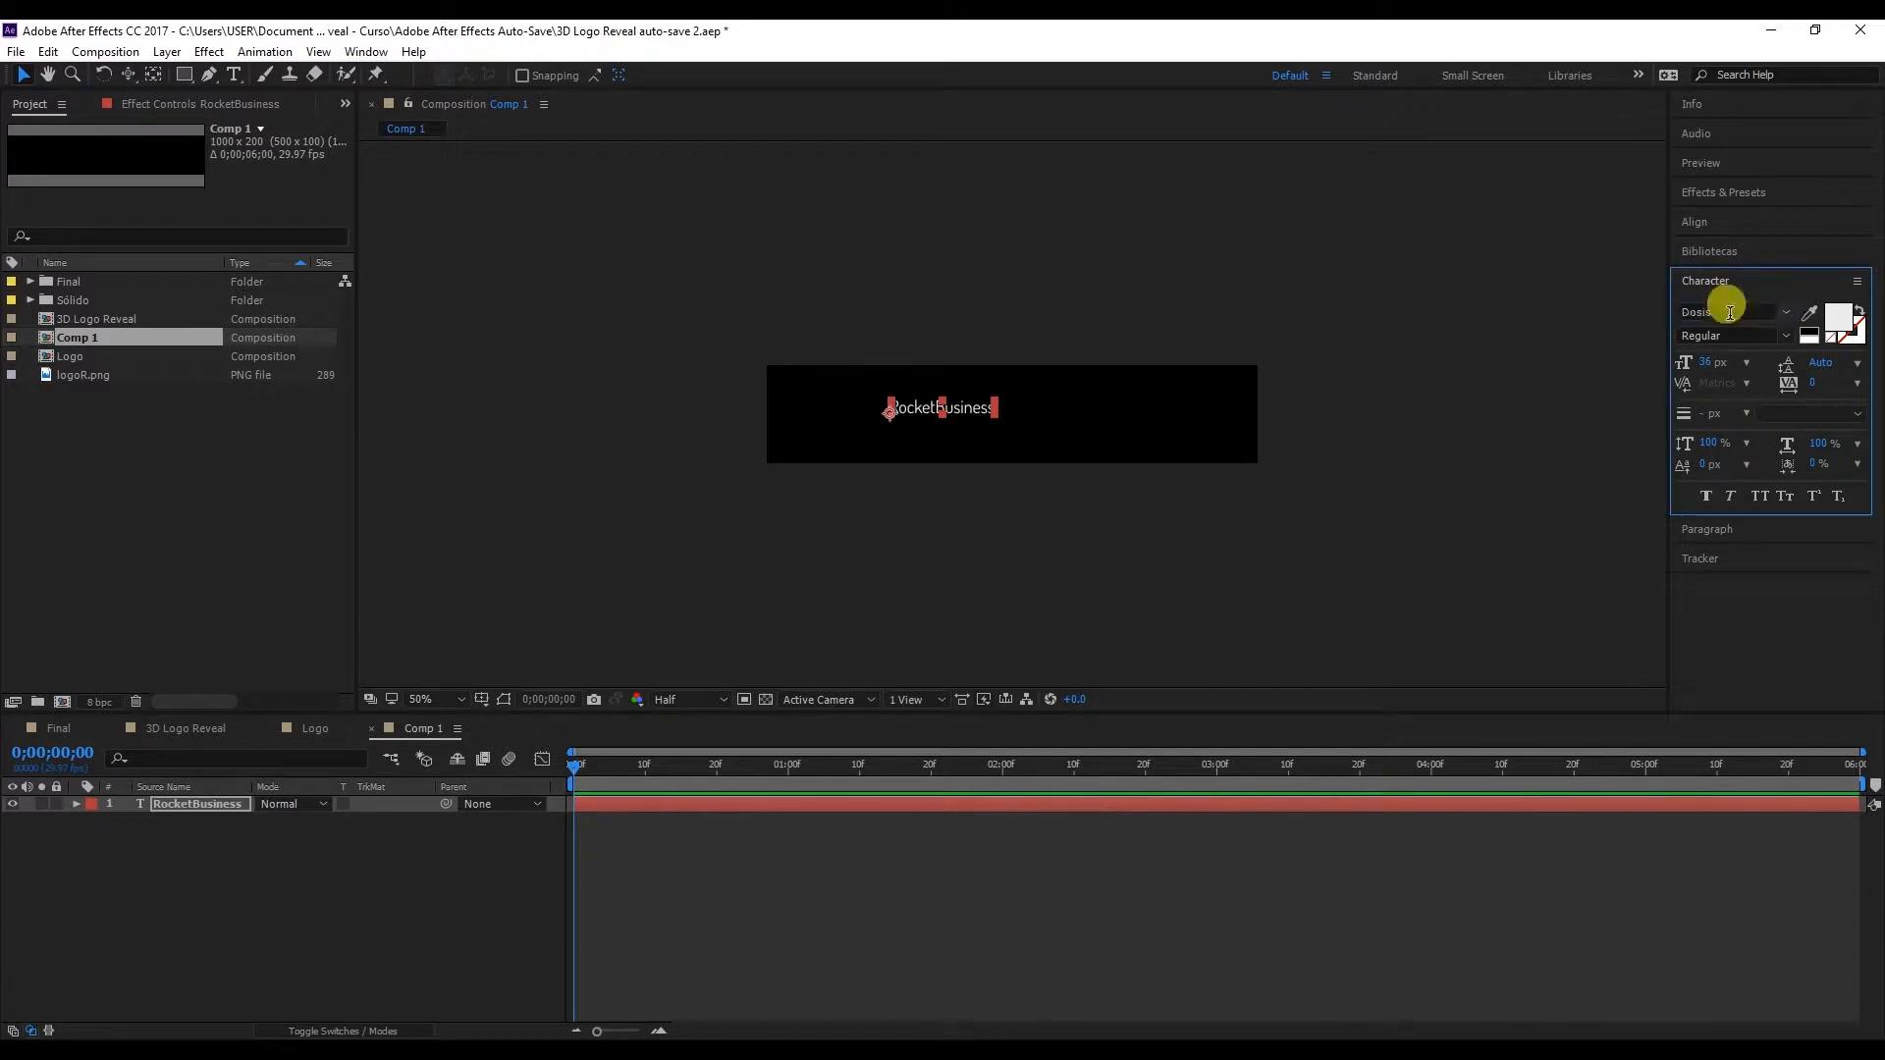
{"action": "double_click", "coordinate": [943, 408]}
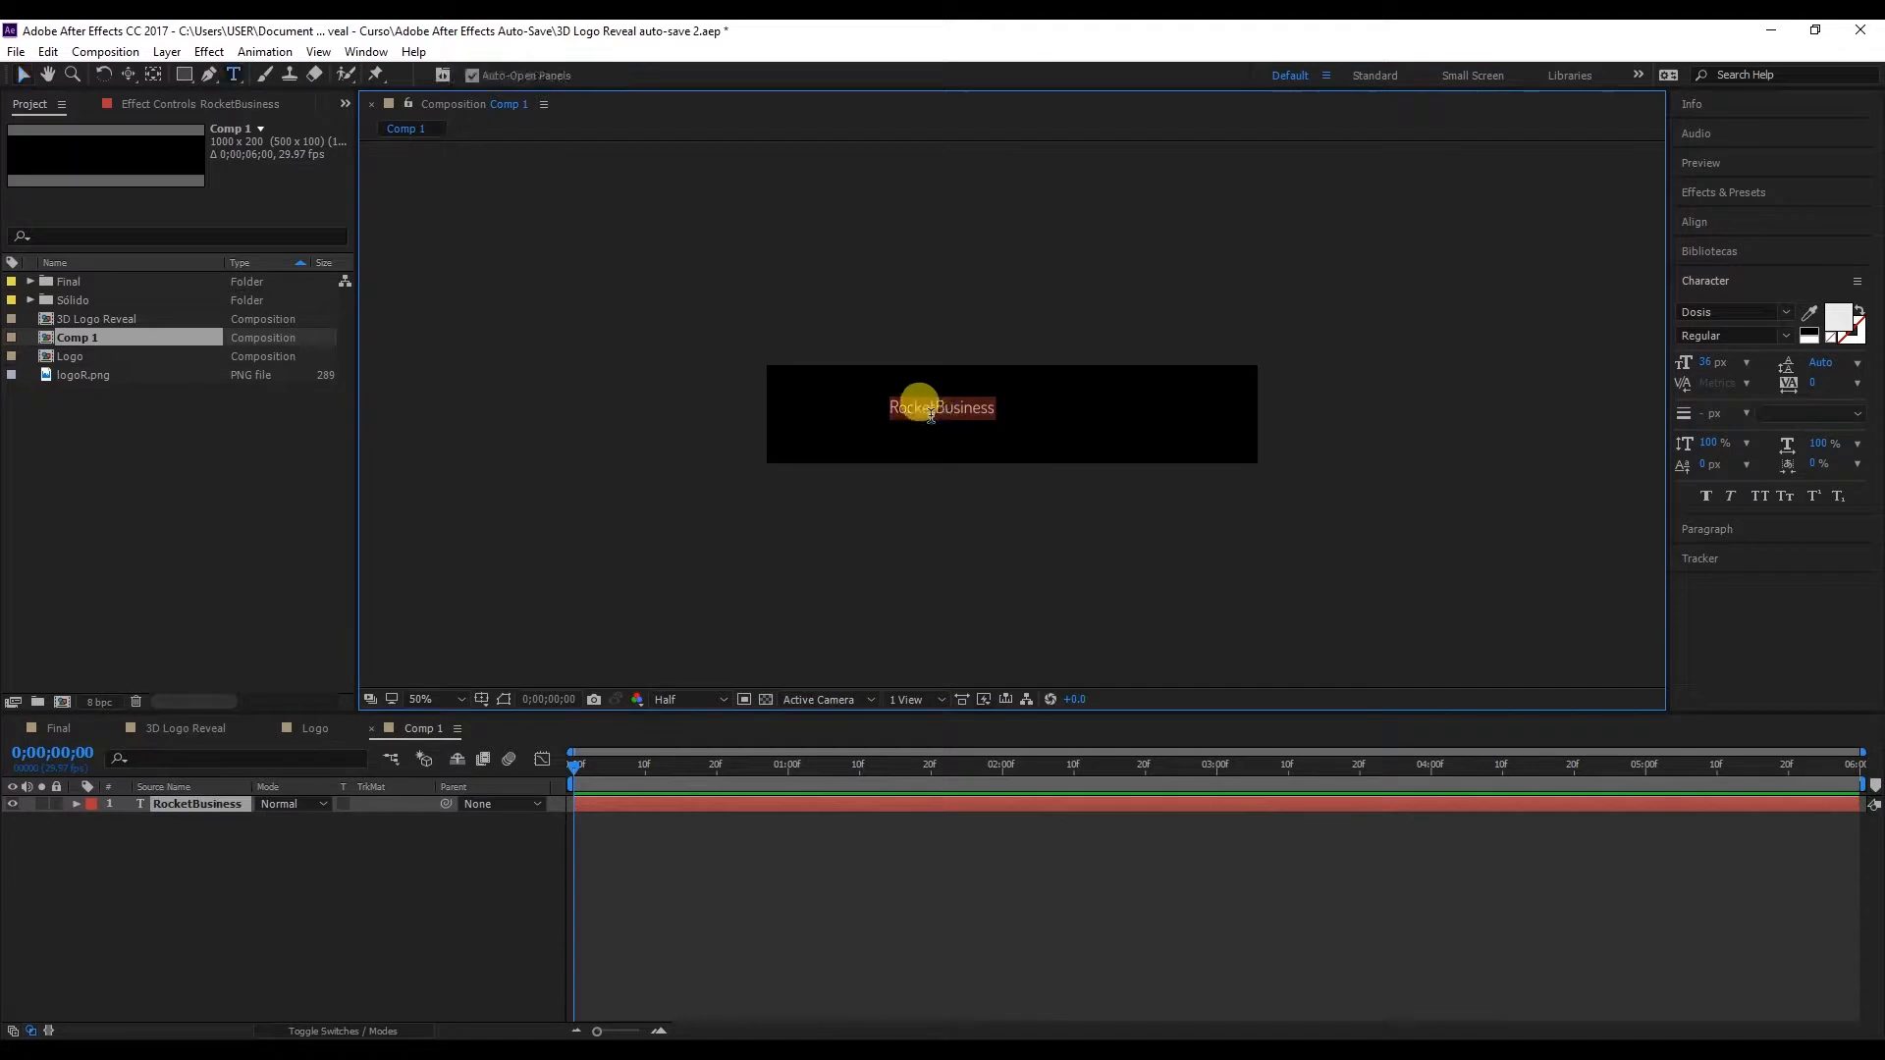
{"action": "left_click", "coordinate": [22, 74]}
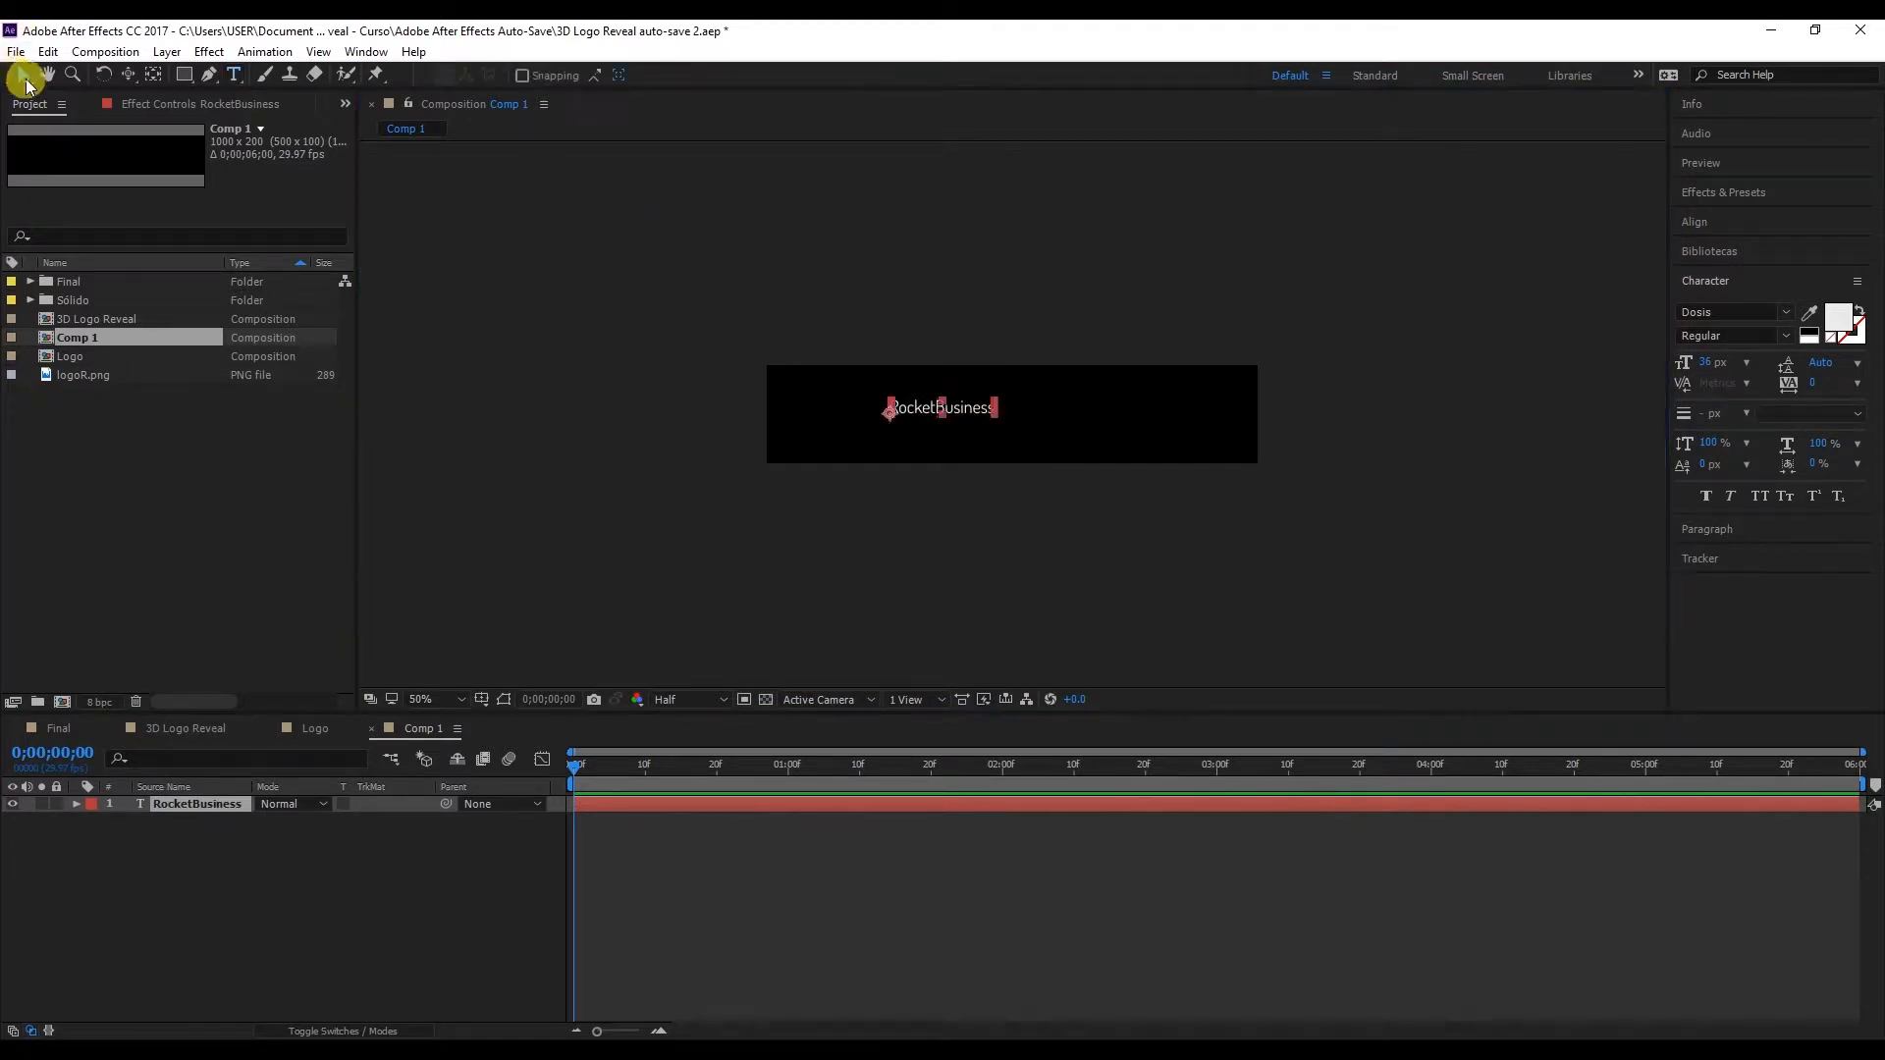
{"action": "left_click", "coordinate": [1706, 362]}
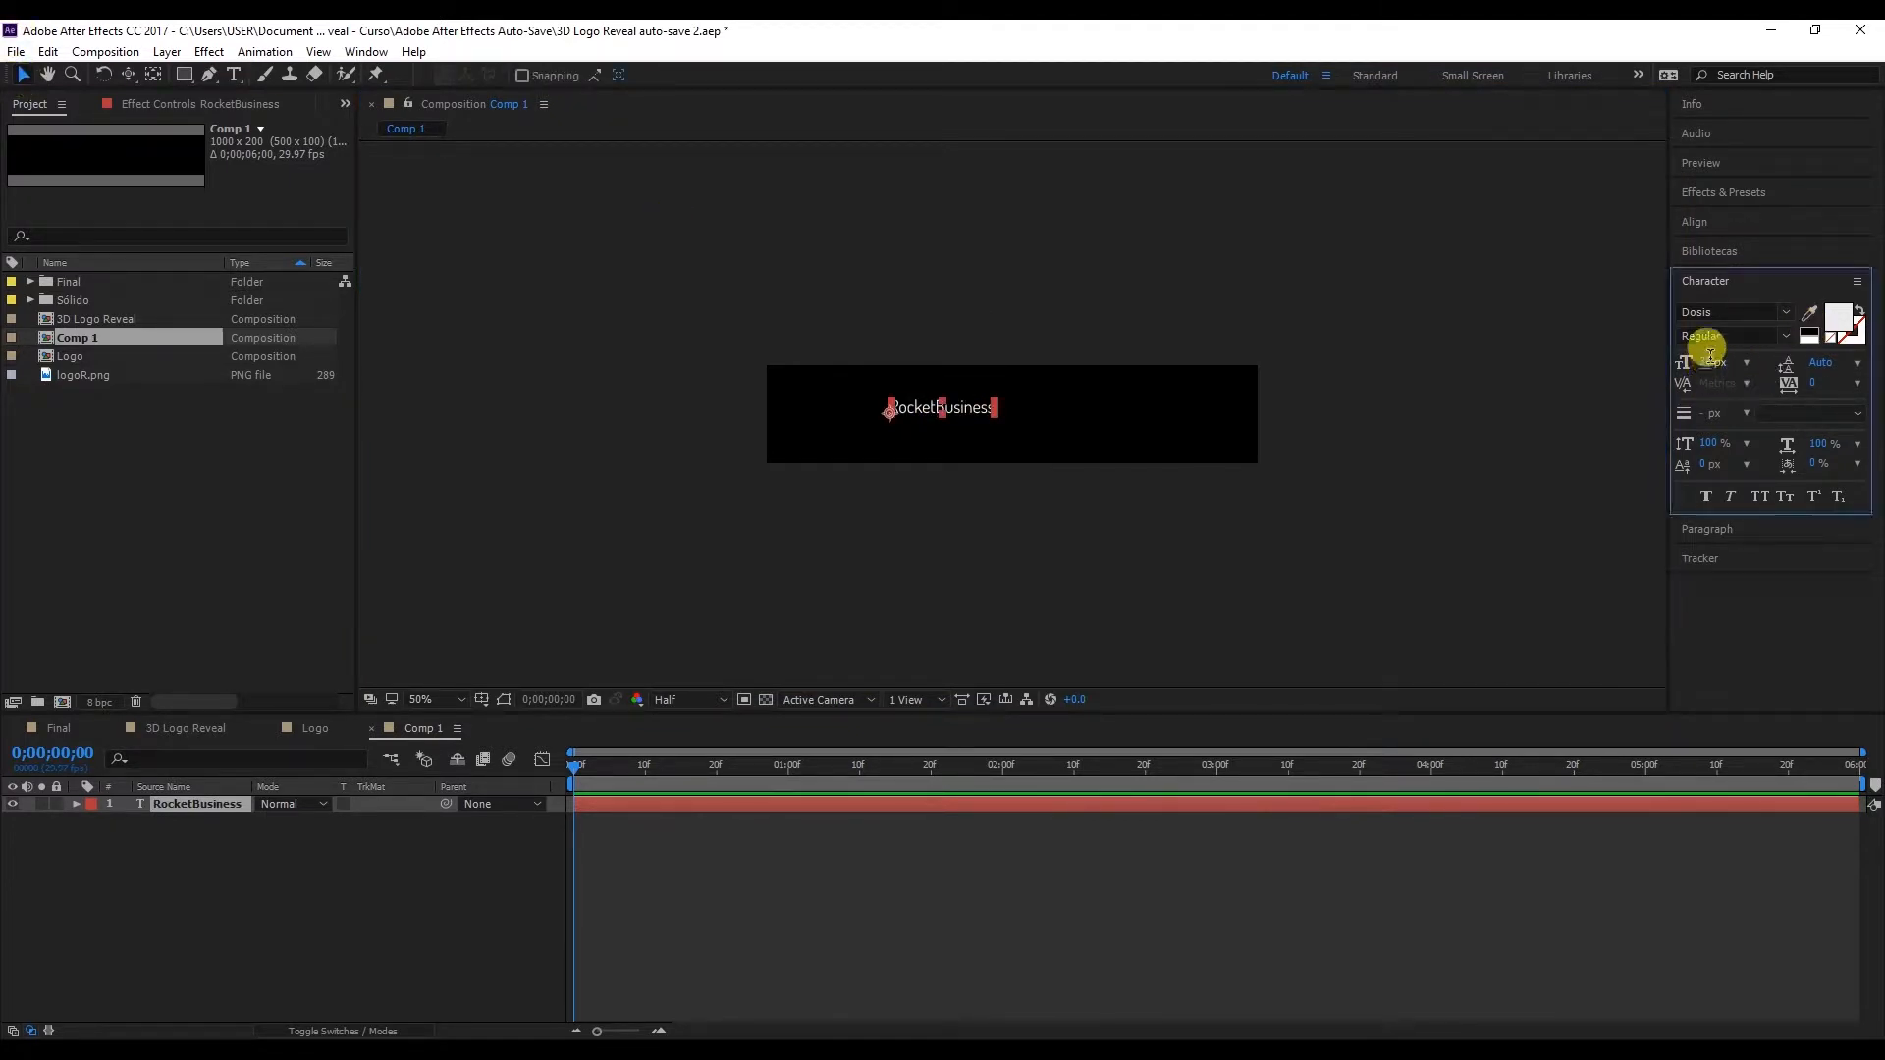
{"action": "type", "text": "135"}
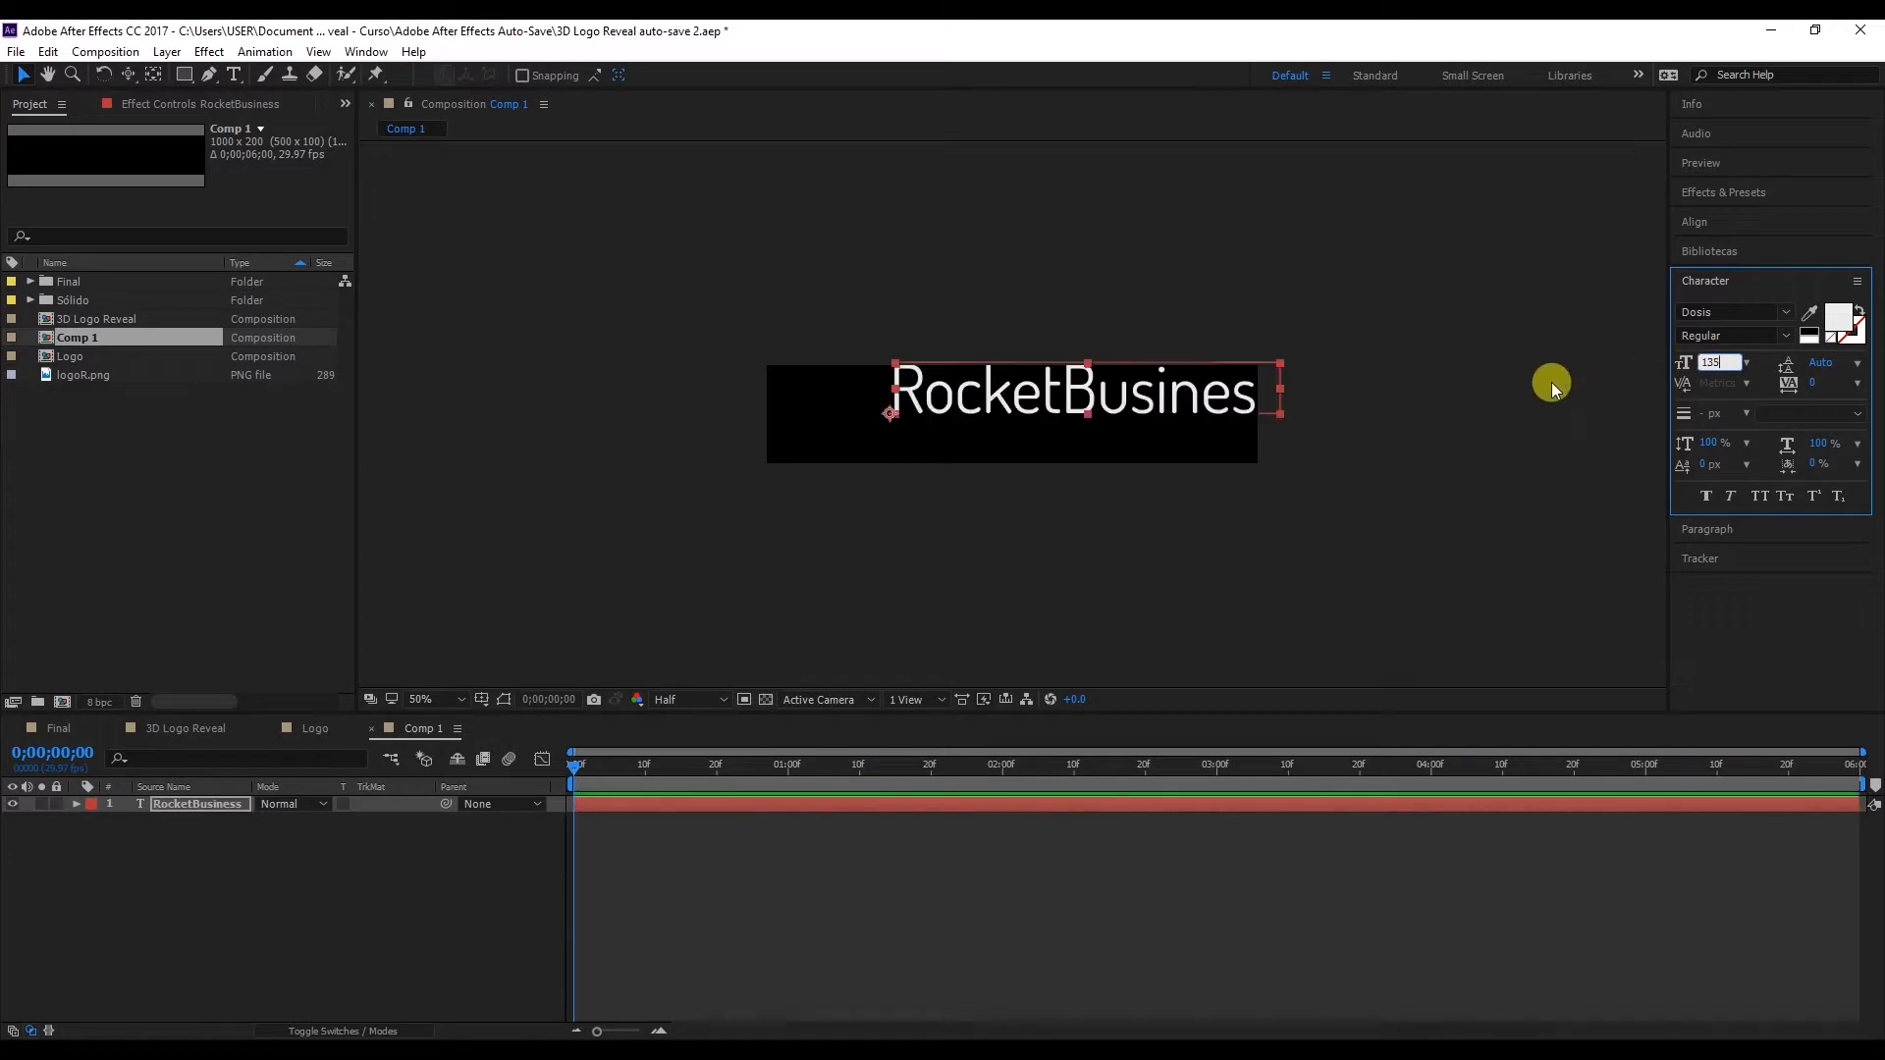
{"action": "left_click", "coordinate": [1396, 402]}
{"action": "left_click_drag", "start_coordinate": [1220, 400], "coordinate": [1124, 425]}
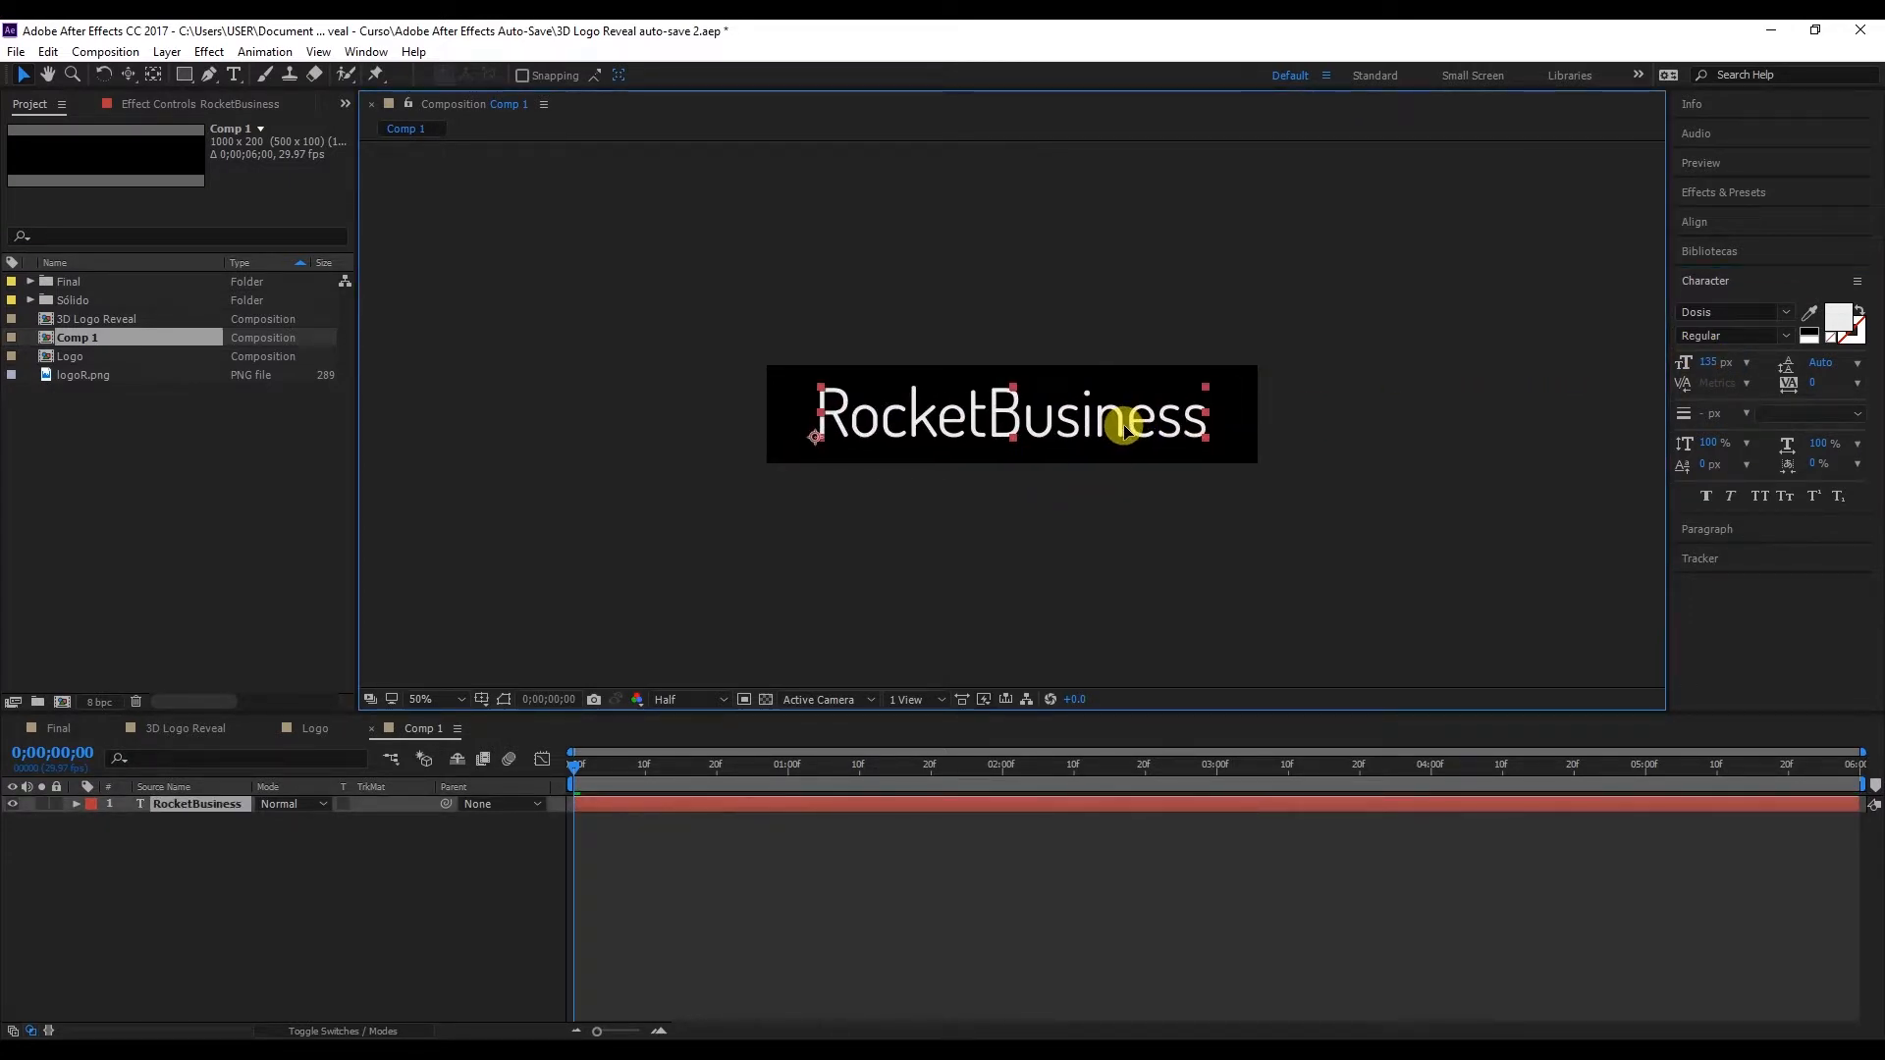
Step: Change only the word "Rocket" in the text to the ExtraBold font style
{"action": "double_click", "coordinate": [982, 422]}
{"action": "left_click_drag", "start_coordinate": [992, 432], "coordinate": [772, 412]}
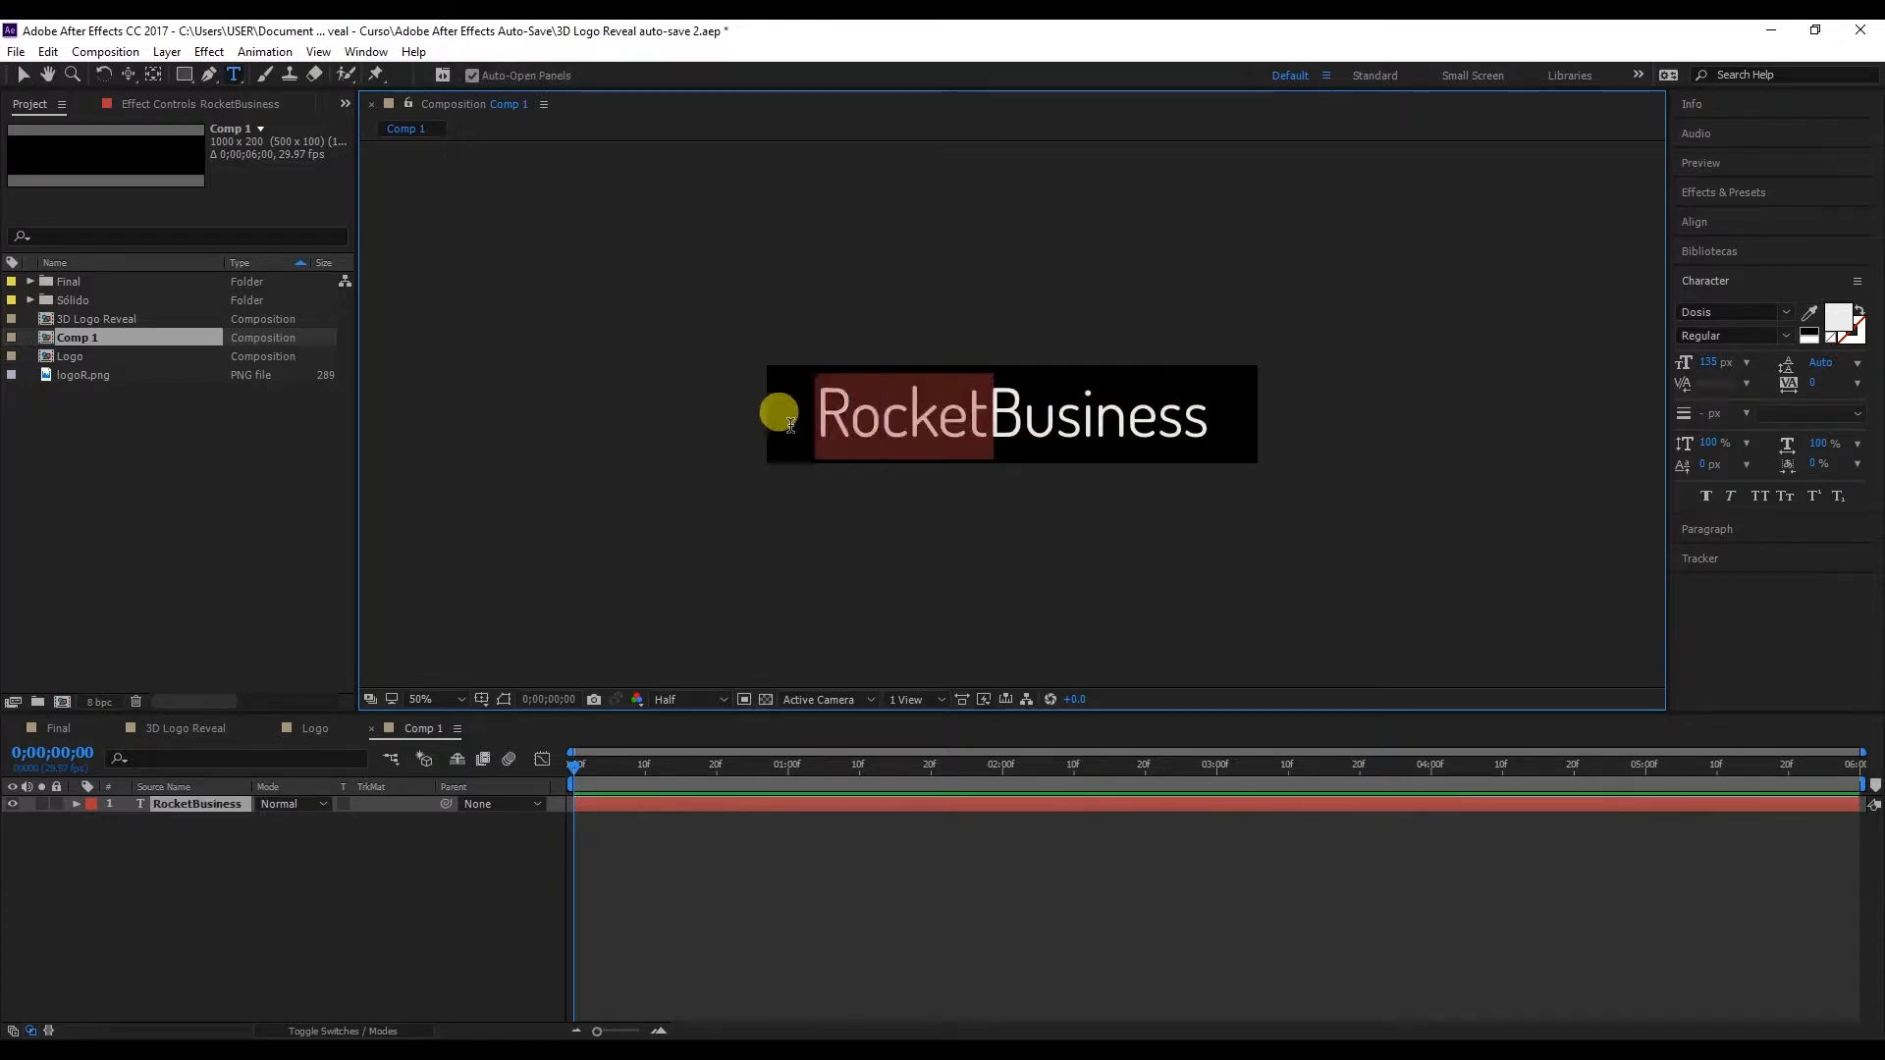
{"action": "left_click", "coordinate": [1787, 338]}
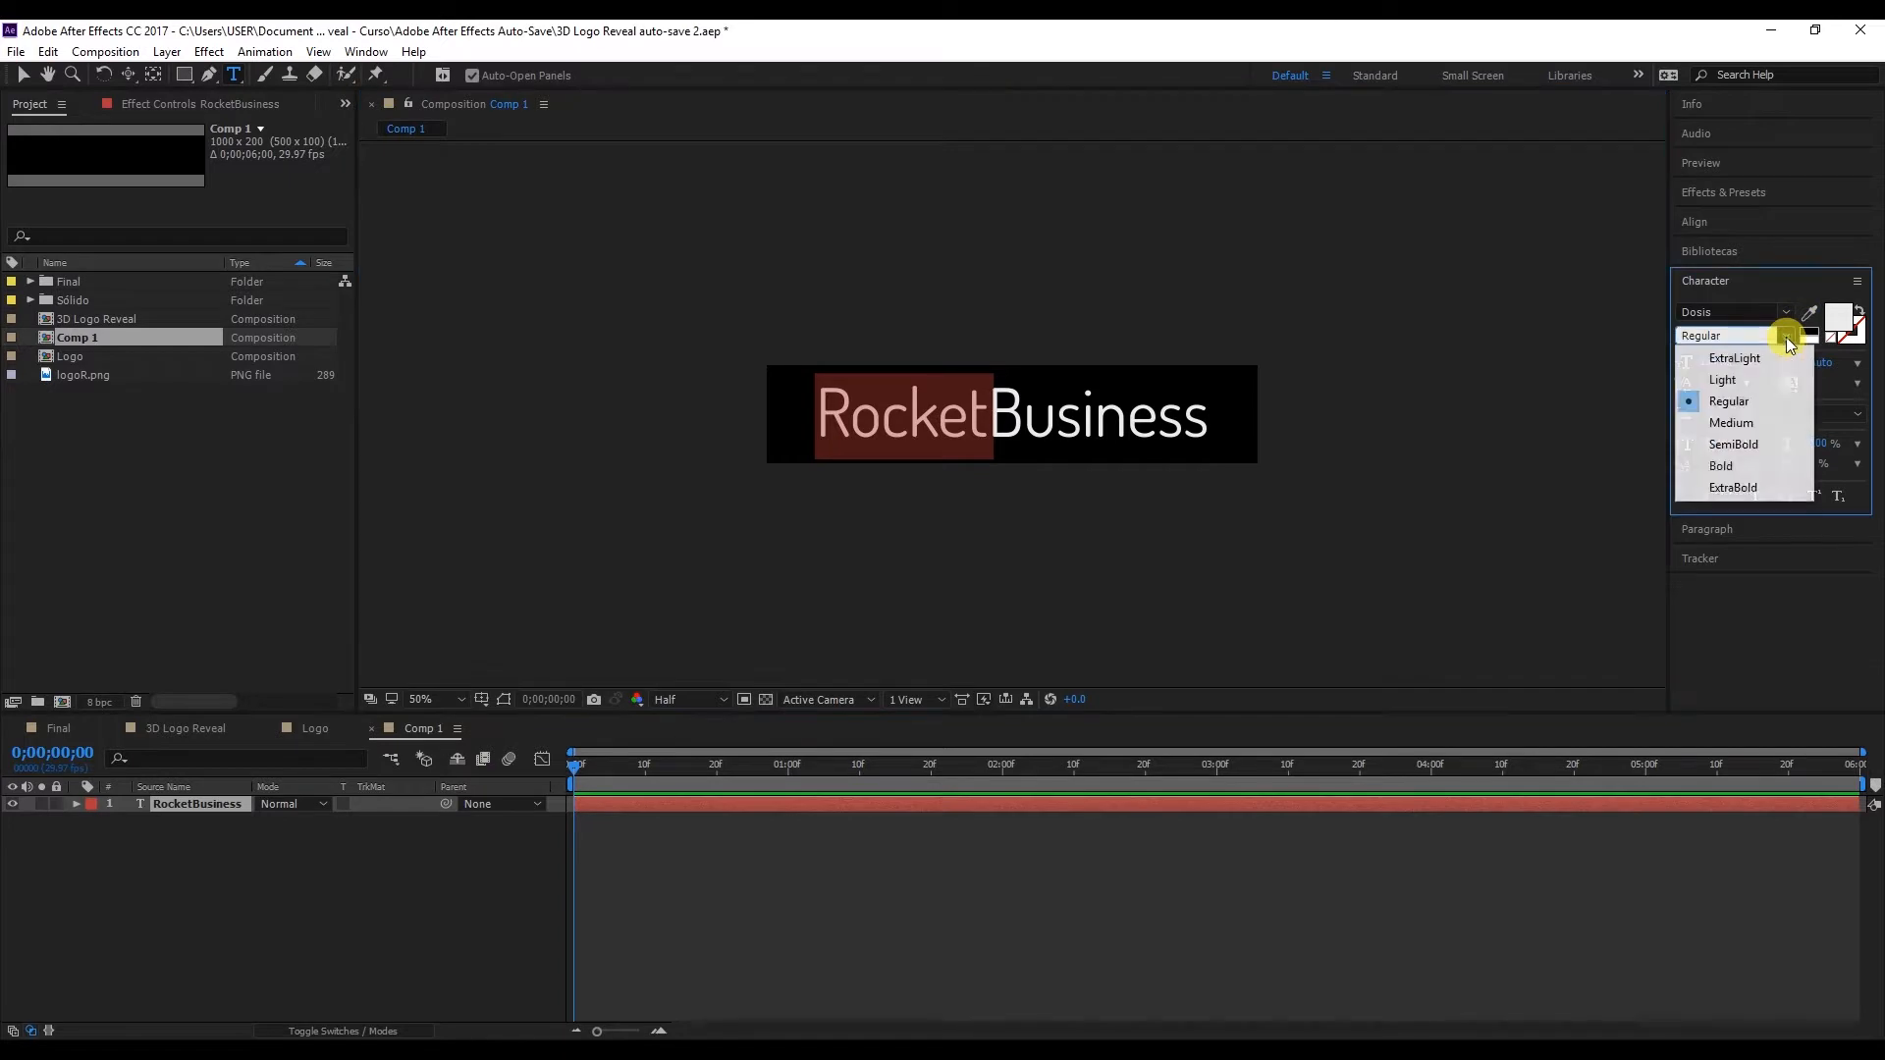
{"action": "left_click", "coordinate": [1753, 485]}
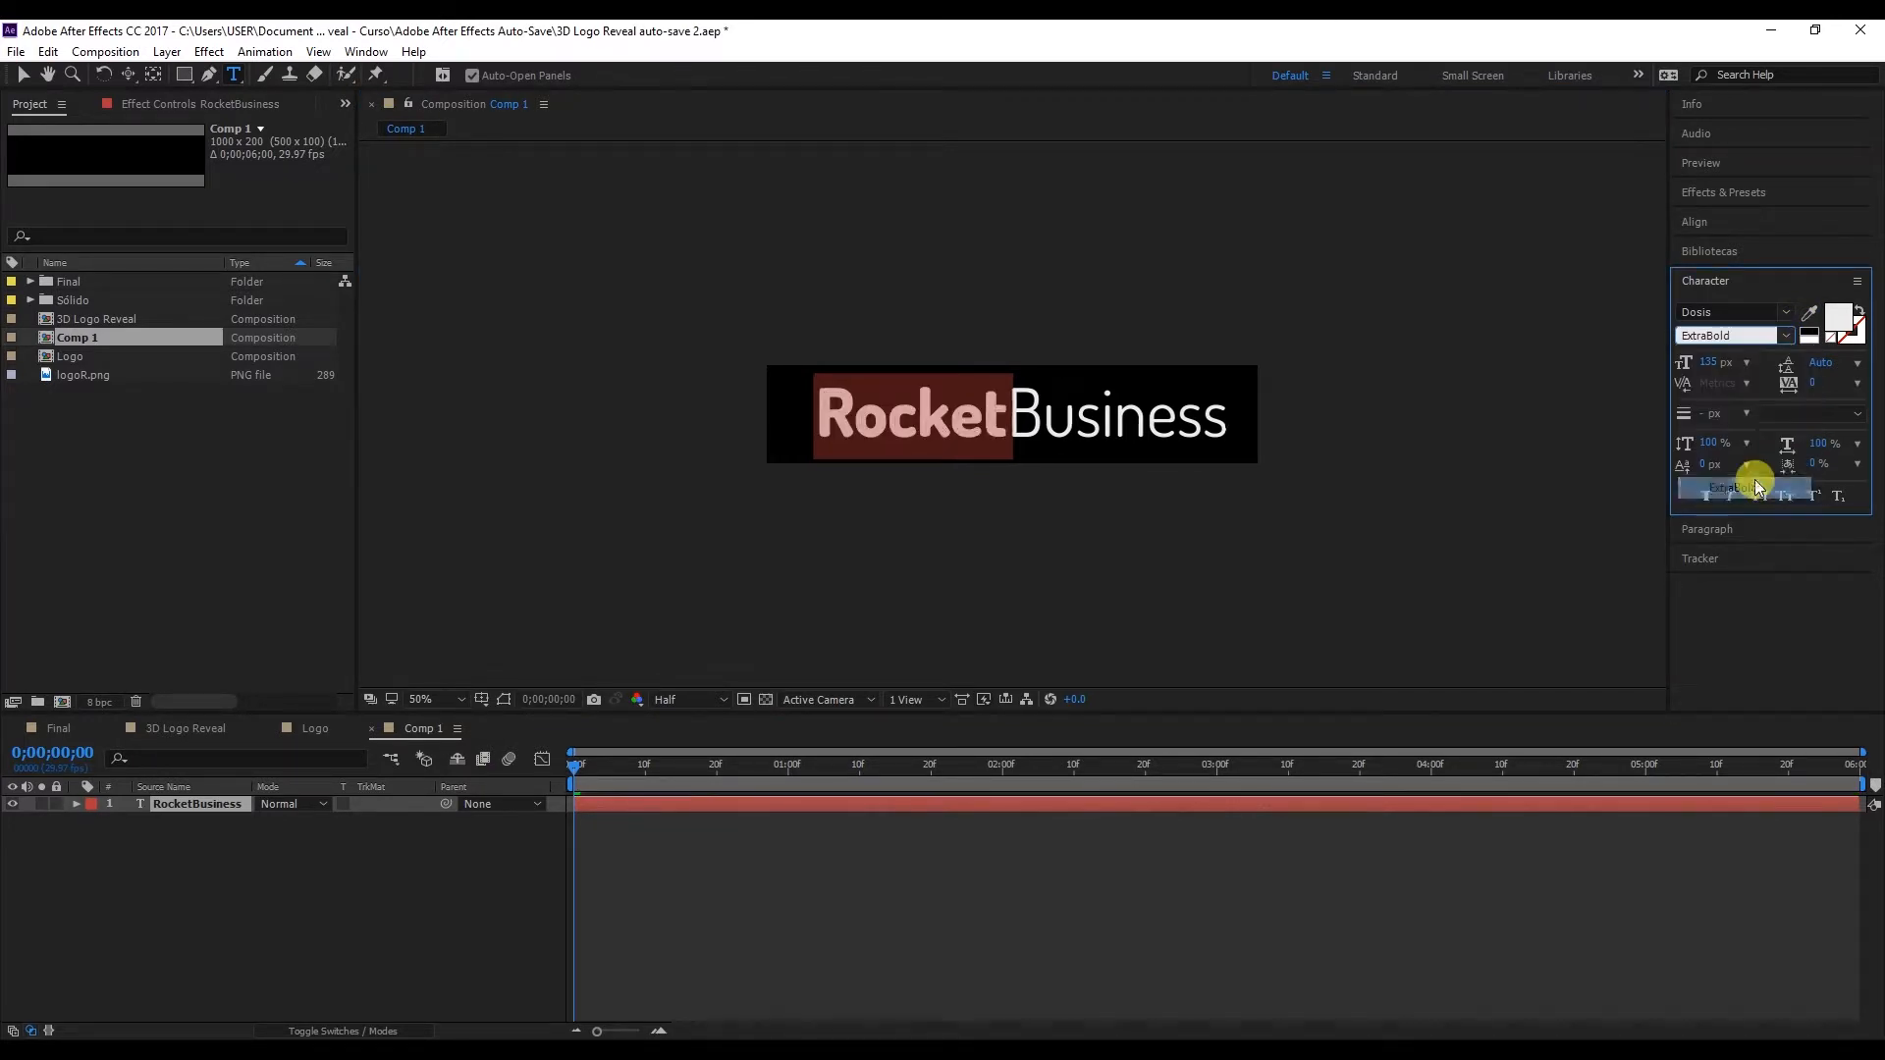
Step: Nudge the RocketBusiness text left and slightly down to recentre it in the composition, and deselect it
{"action": "left_click", "coordinate": [20, 76]}
{"action": "key", "text": "Left"}
{"action": "key", "text": "Left"}
{"action": "key", "text": "Left"}
{"action": "key", "text": "Left"}
{"action": "key", "text": "Left"}
{"action": "key", "text": "Left"}
{"action": "key", "text": "Left"}
{"action": "key", "text": "Left"}
{"action": "key", "text": "Left"}
{"action": "key", "text": "Left"}
{"action": "key", "text": "Left"}
{"action": "key", "text": "Left"}
{"action": "key", "text": "Left"}
{"action": "key", "text": "Left"}
{"action": "key", "text": "Left"}
{"action": "key", "text": "Left"}
{"action": "key", "text": "Left"}
{"action": "key", "text": "Left"}
{"action": "key", "text": "Left"}
{"action": "key", "text": "Left"}
{"action": "key", "text": "Down"}
{"action": "key", "text": "Up"}
{"action": "key", "text": "Down"}
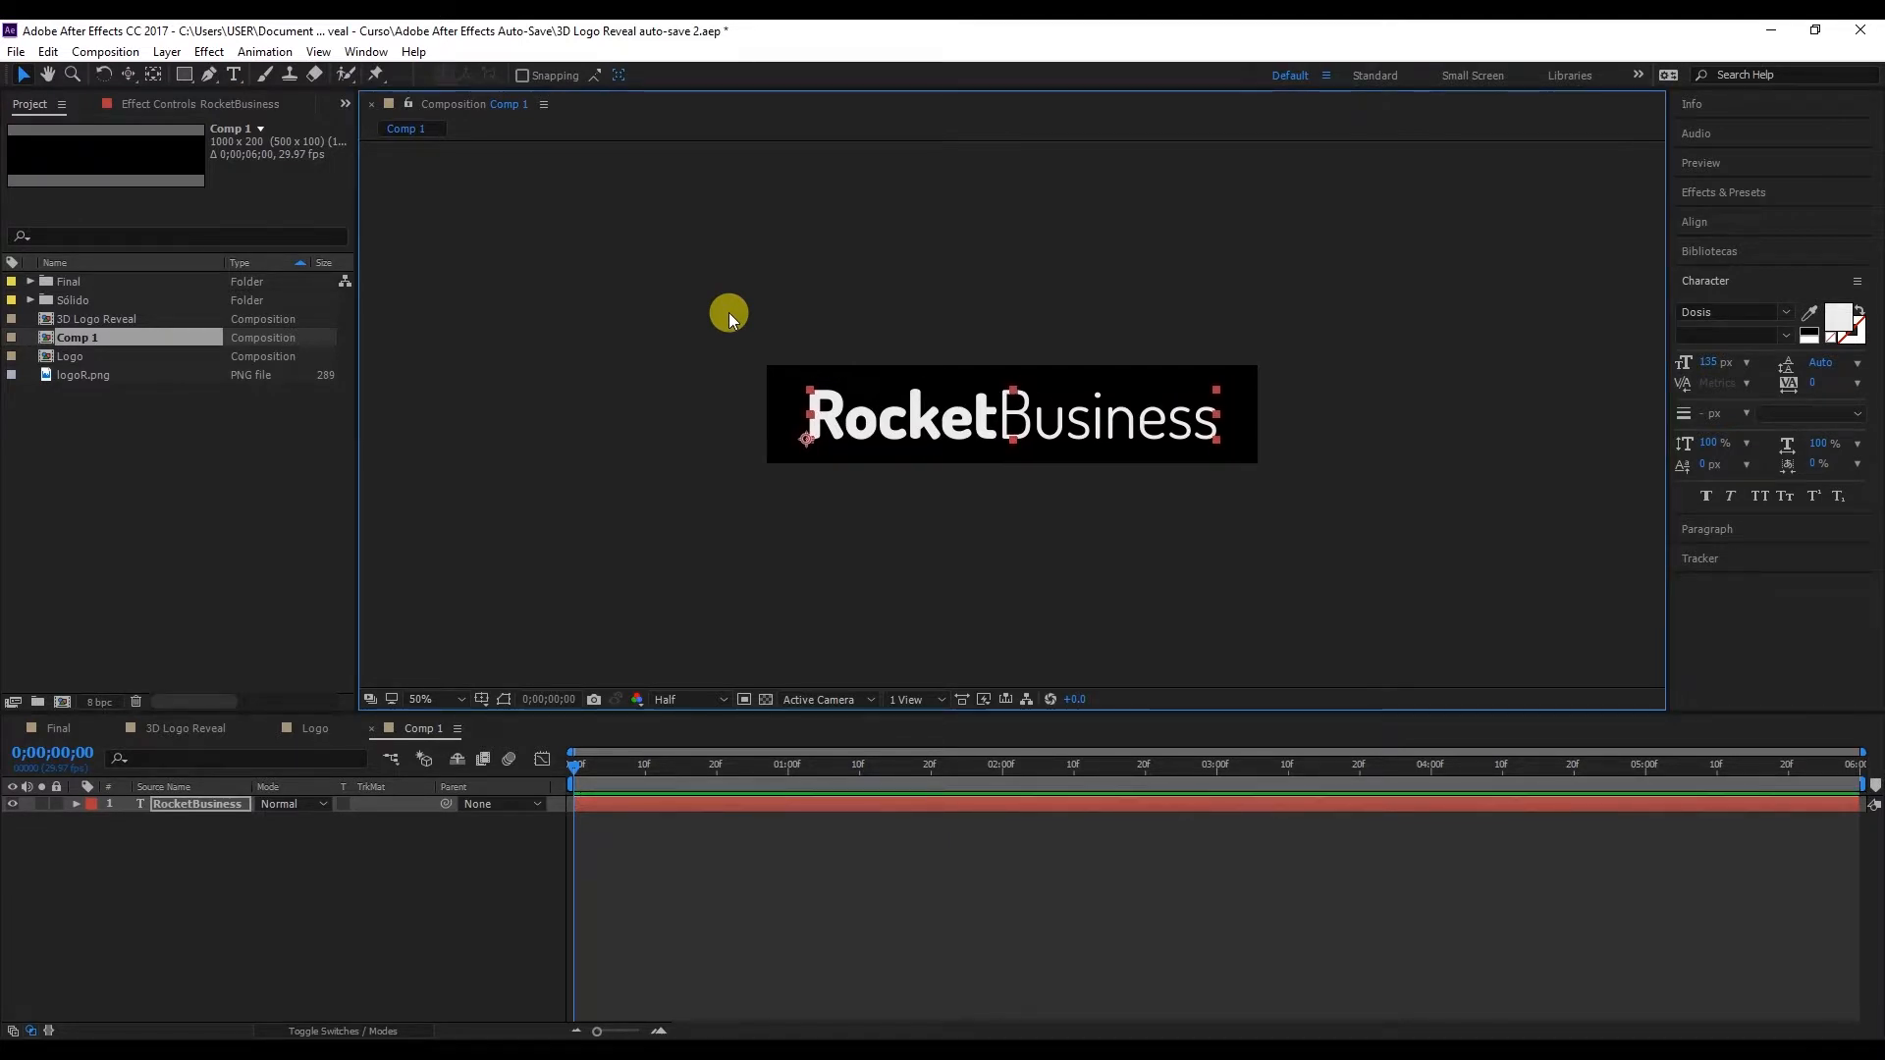
{"action": "left_click", "coordinate": [591, 505]}
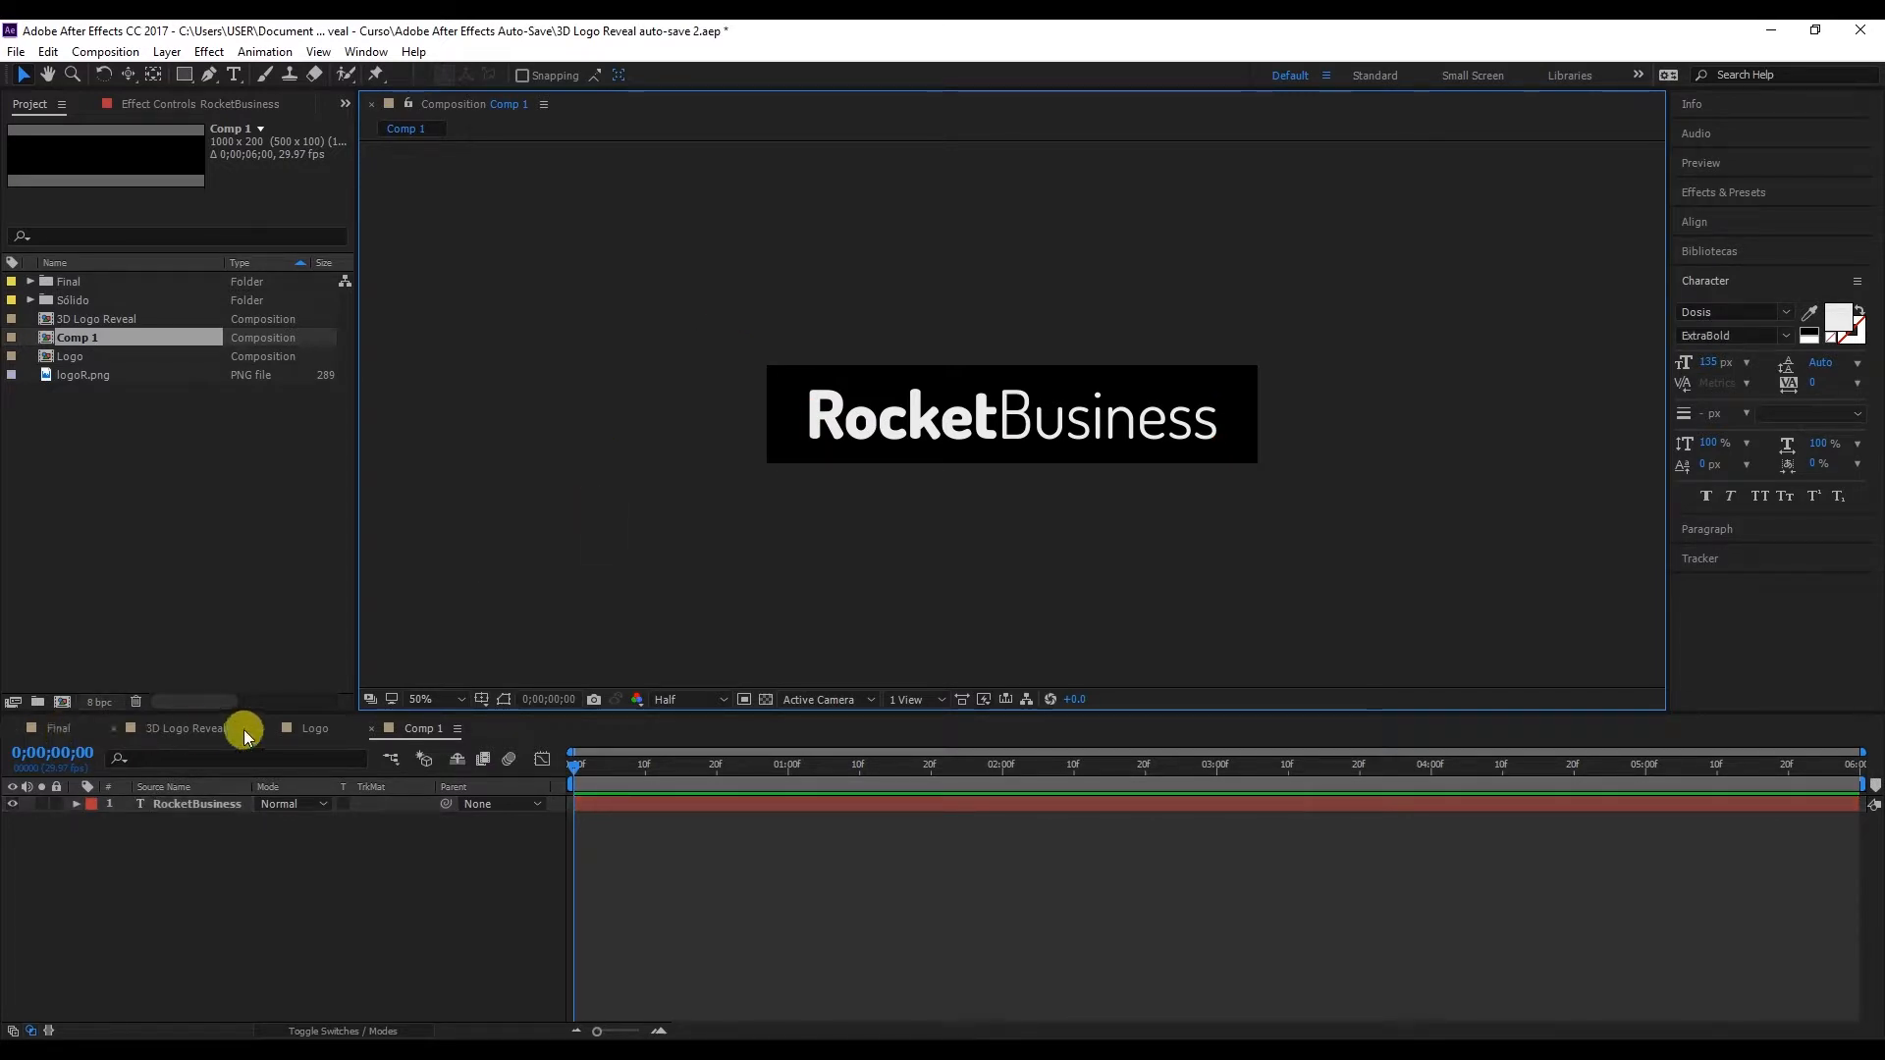
Step: Return to the 3D Logo Reveal composition, set the time to 0;00;03;27 and rename Comp 1 as Texto
{"action": "left_click", "coordinate": [204, 729]}
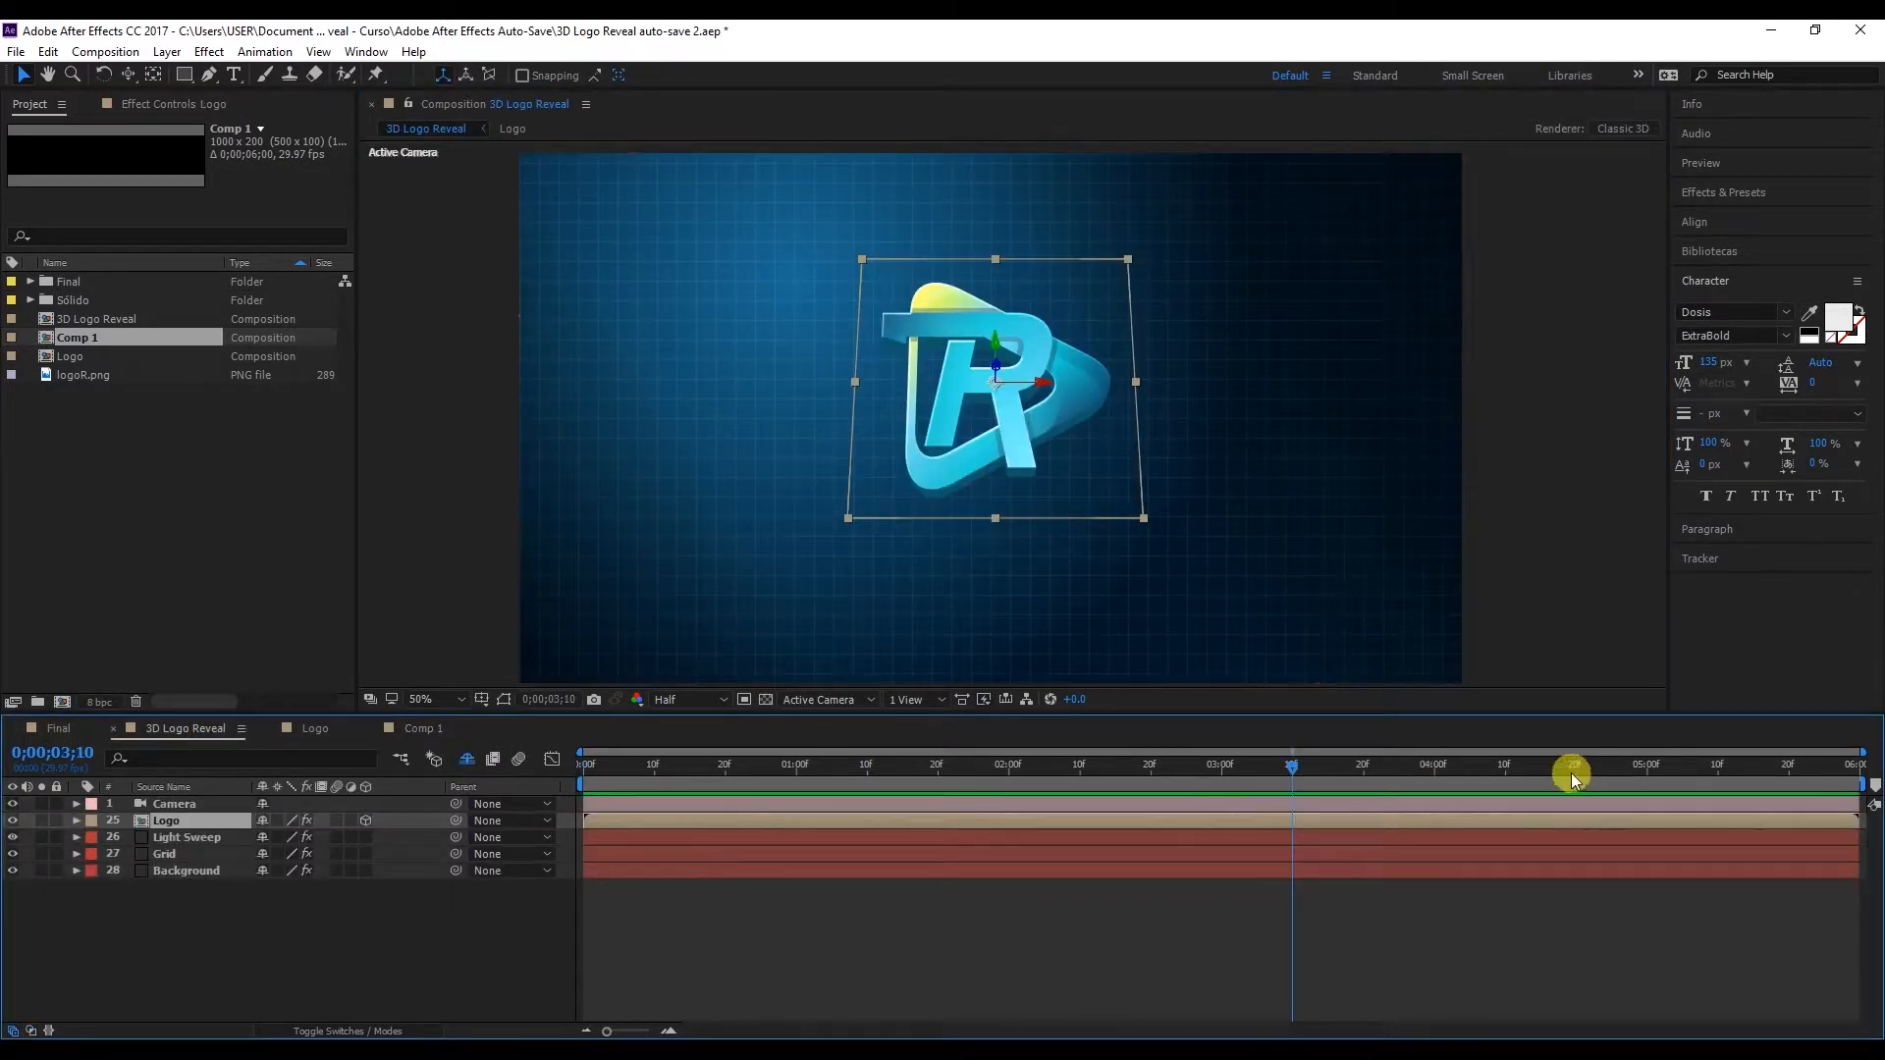
{"action": "left_click_drag", "start_coordinate": [1343, 779], "coordinate": [1398, 773]}
{"action": "key", "text": "ctrl+z"}
{"action": "left_click", "coordinate": [102, 344]}
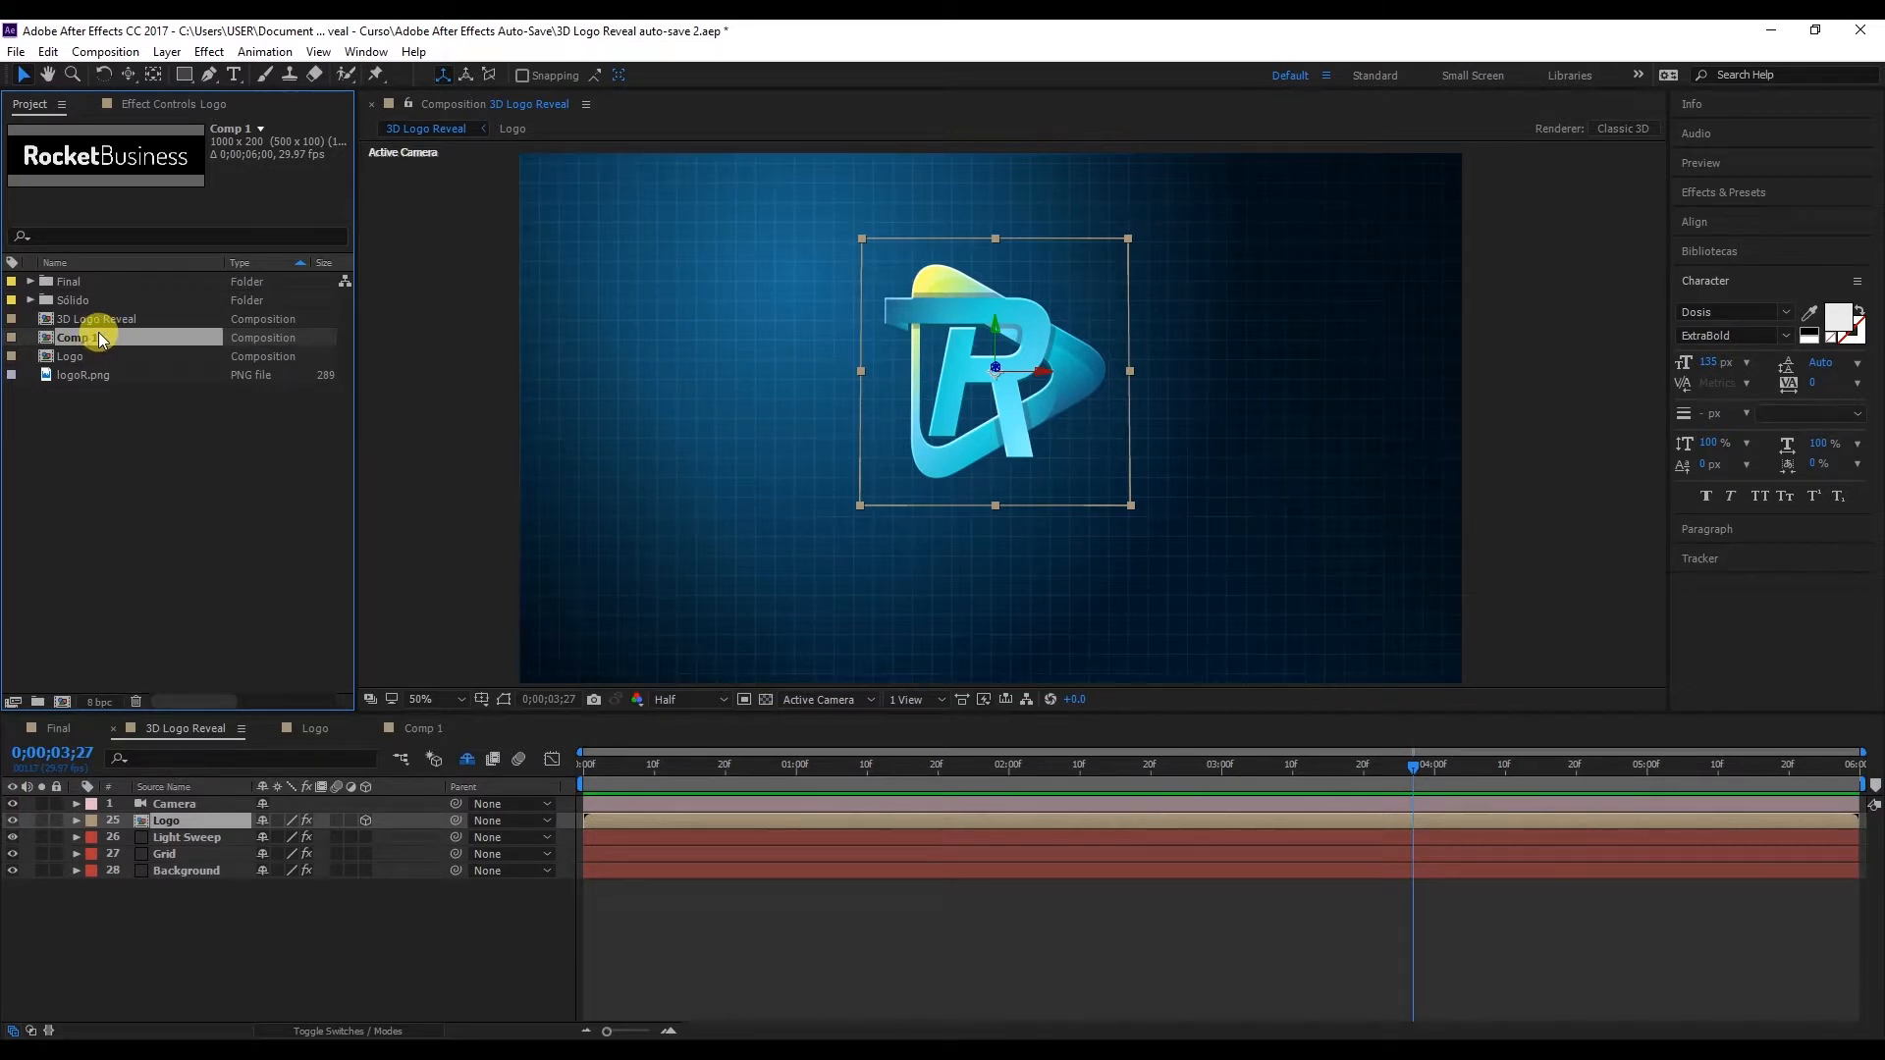
{"action": "key", "text": "Return"}
{"action": "type", "text": "Texto"}
{"action": "key", "text": "Return"}
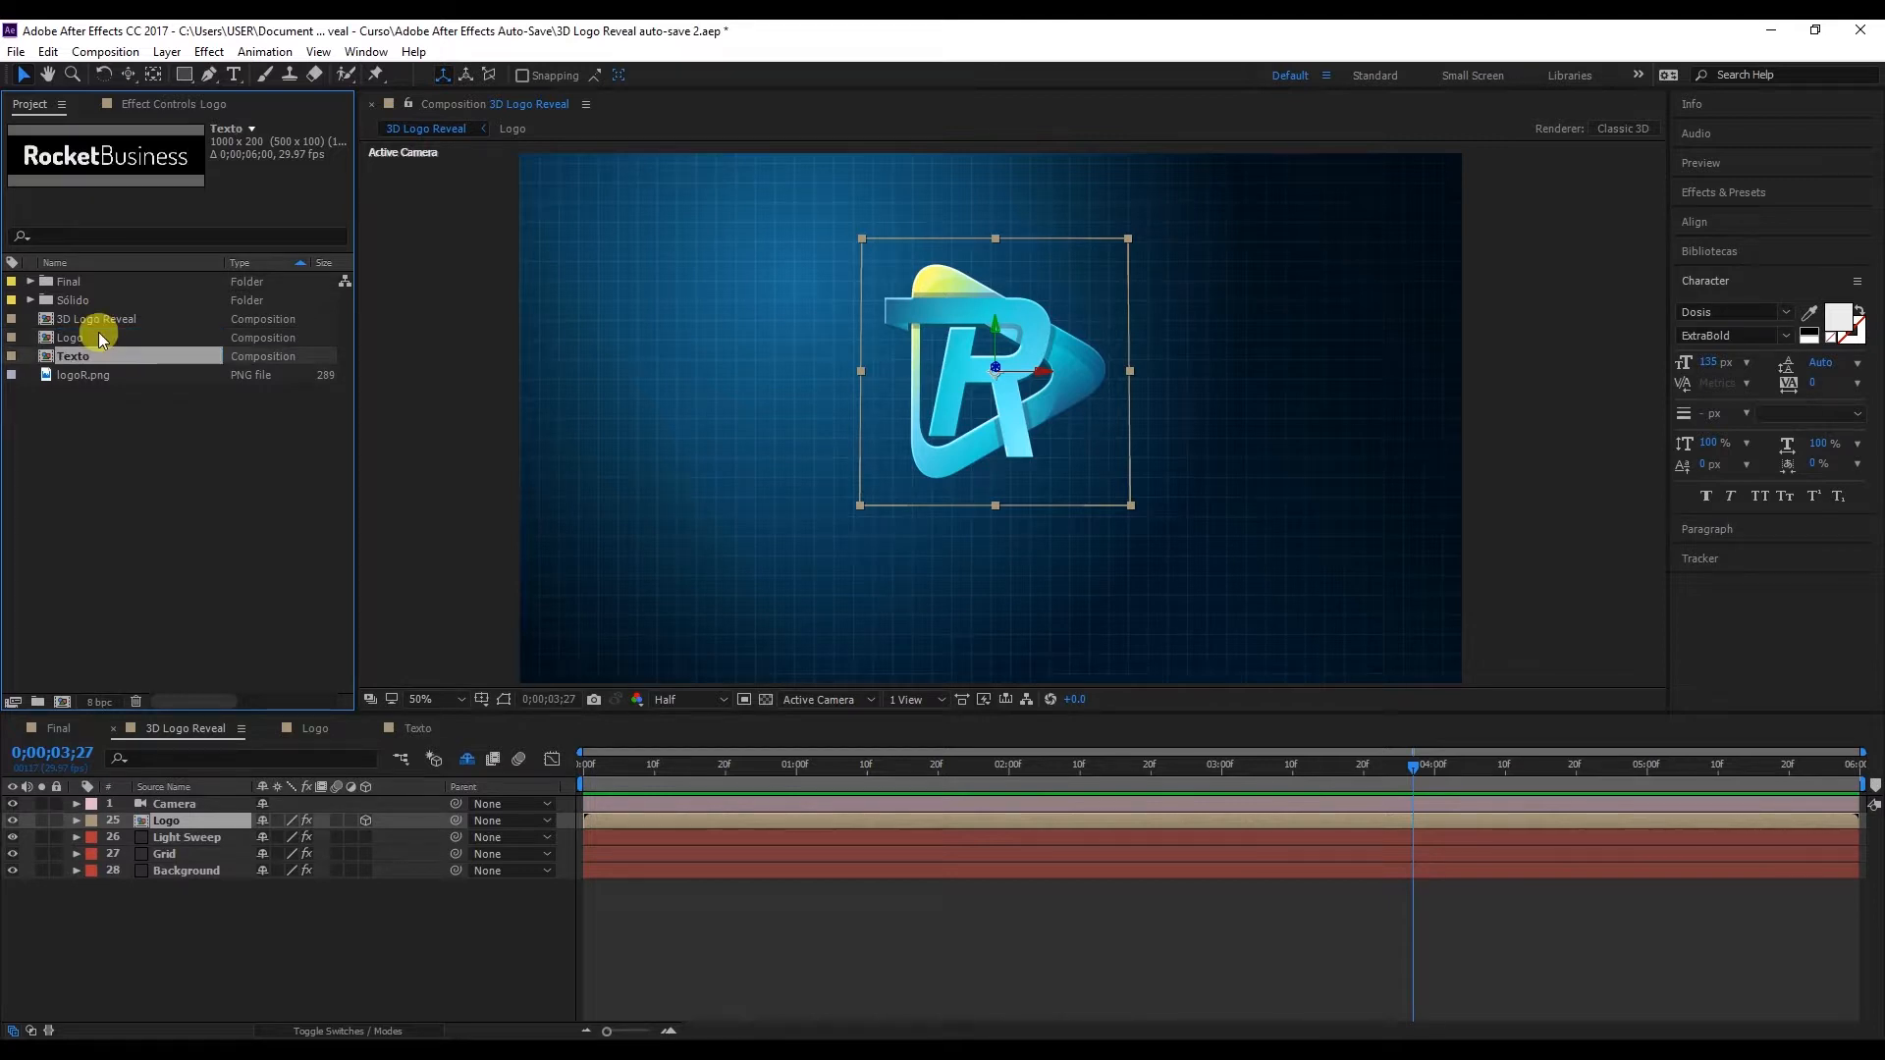
Step: Place the Texto composition directly above the Logo layer in 3D Logo Reveal and show the hidden shy layers
{"action": "left_click", "coordinate": [113, 430]}
{"action": "left_click", "coordinate": [126, 363]}
{"action": "left_click_drag", "start_coordinate": [113, 362], "coordinate": [202, 815]}
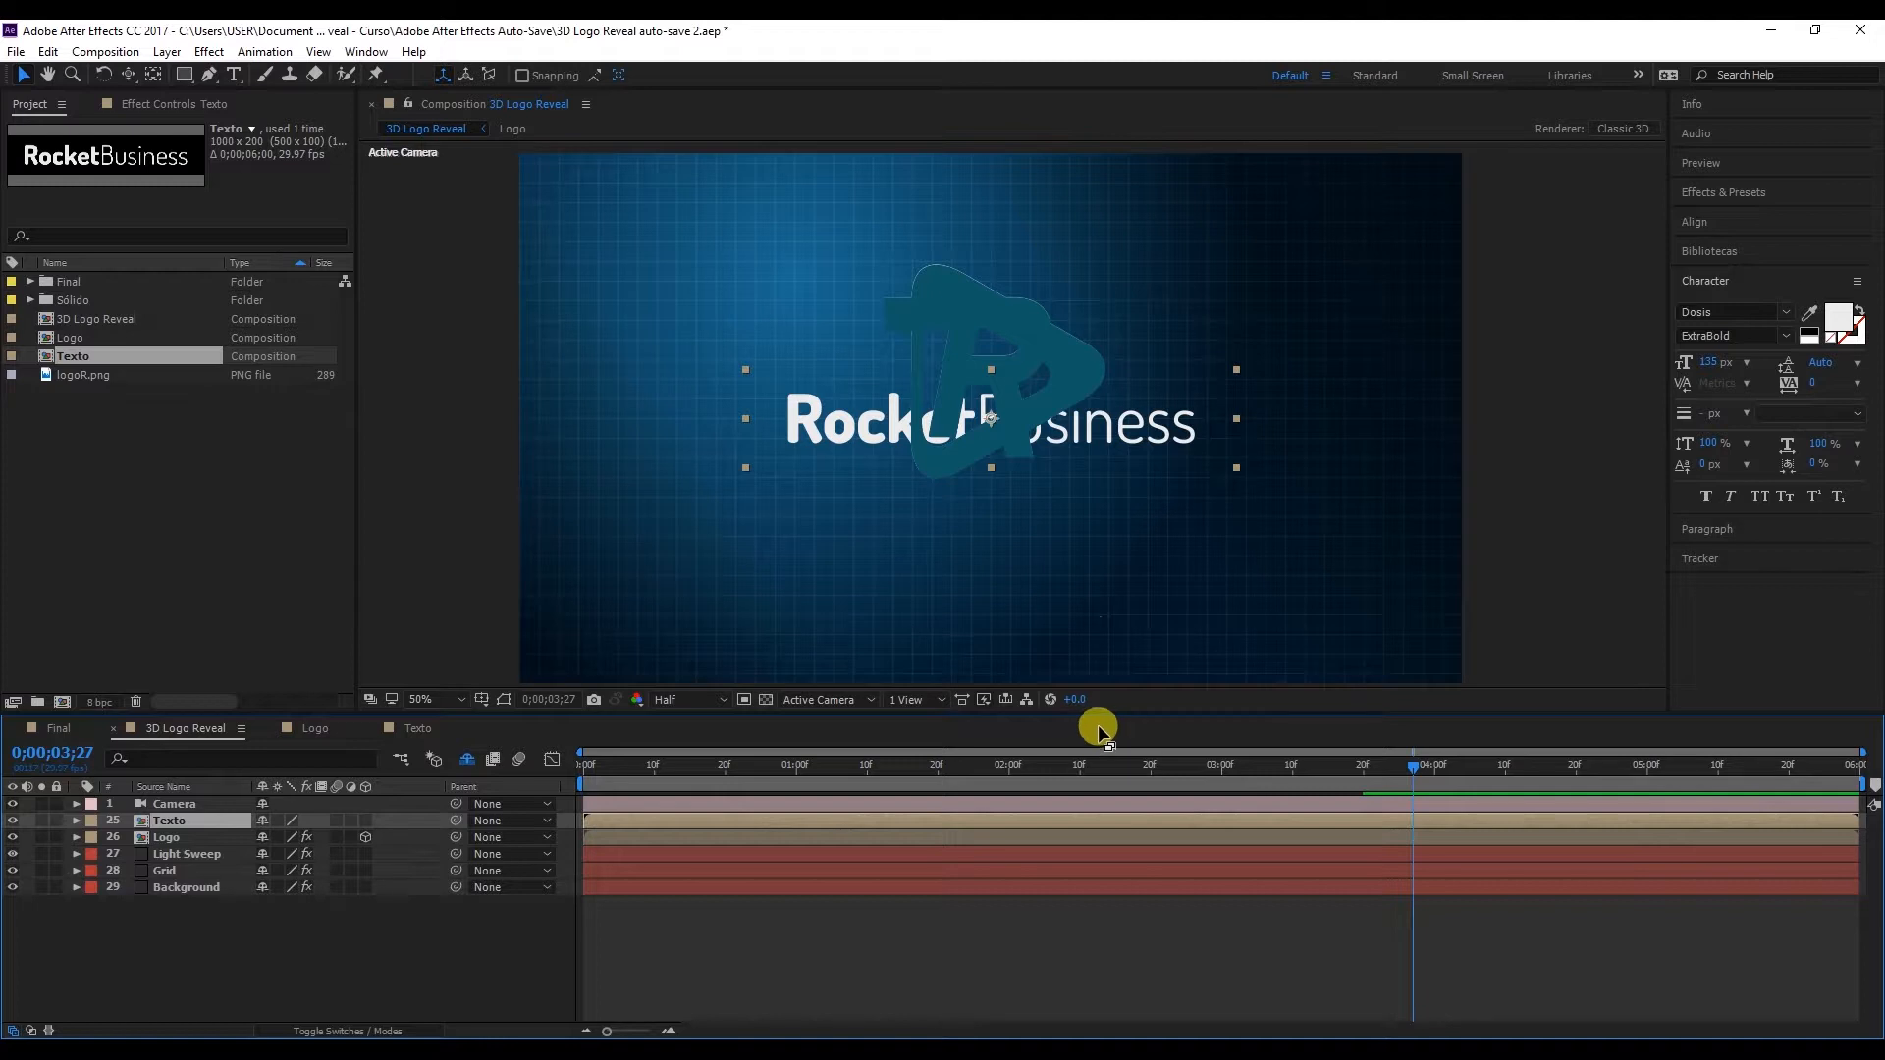
{"action": "left_click", "coordinate": [475, 756]}
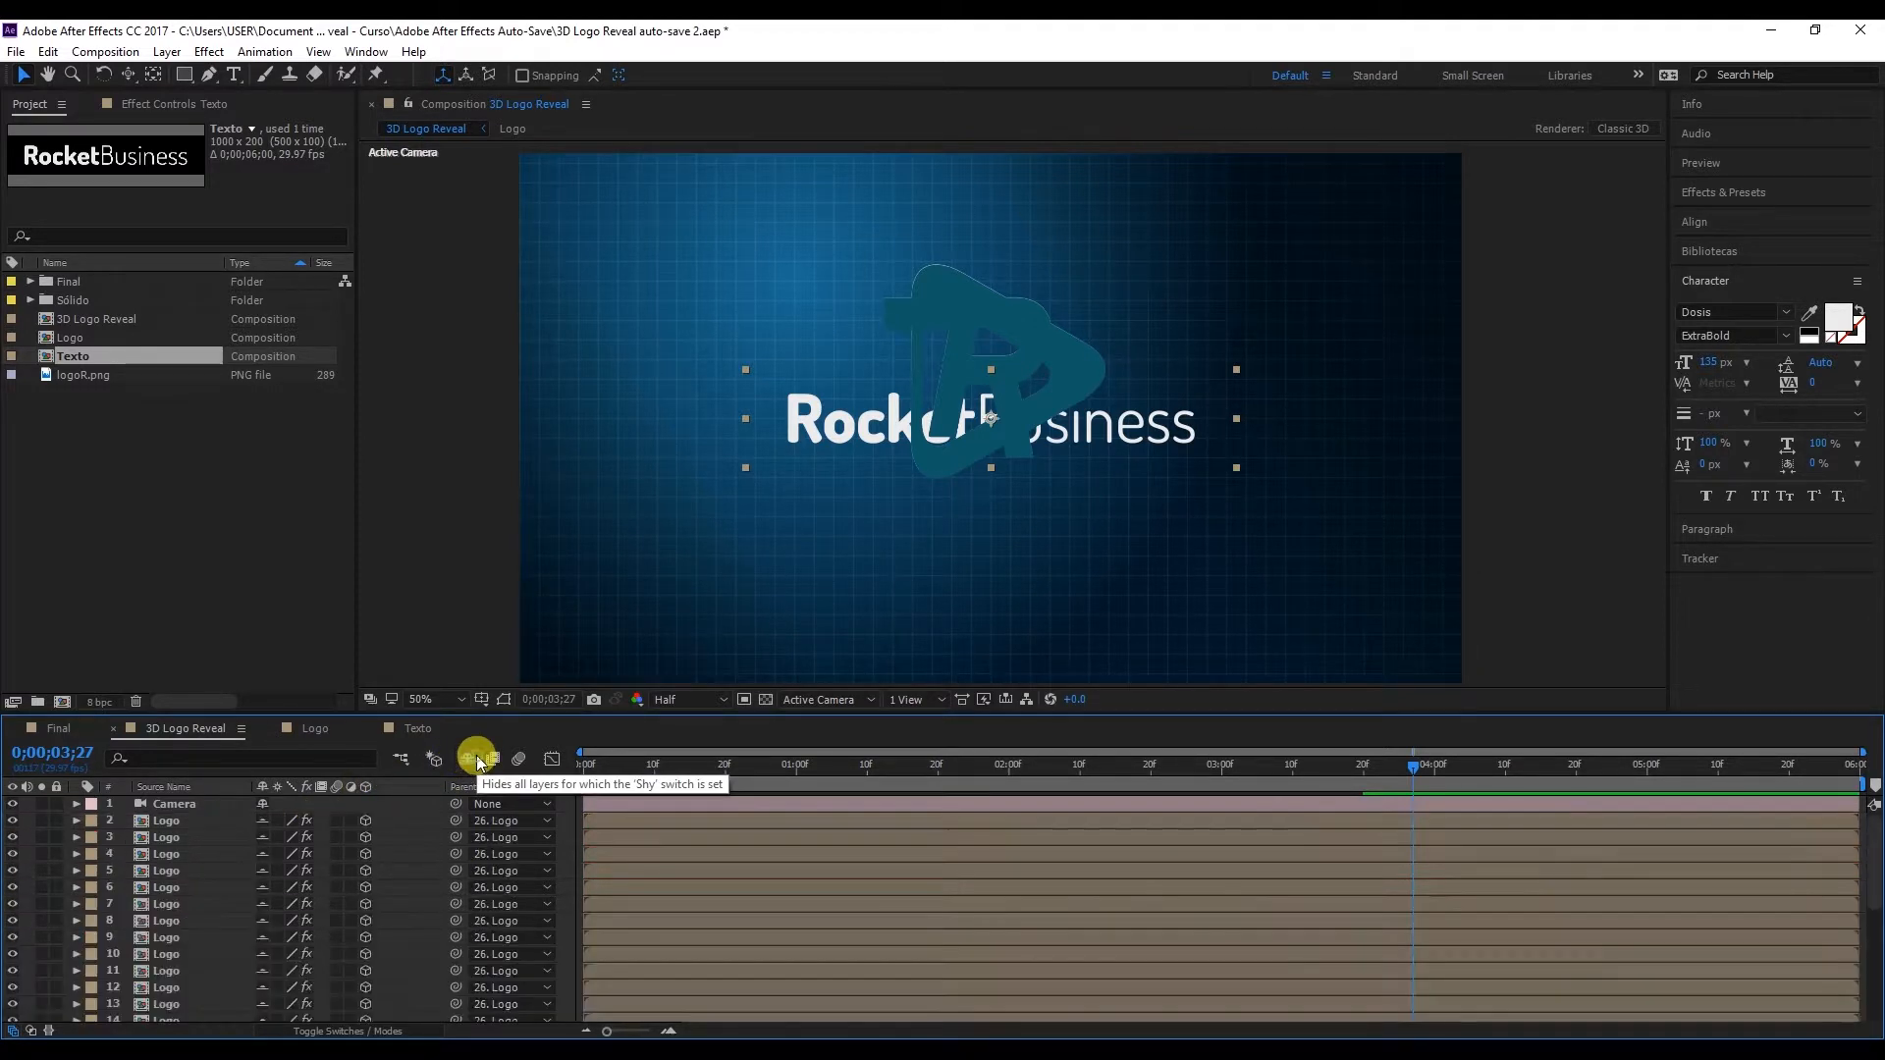
Step: Move the Texto layer directly below the unshied Logo layer, hide the shy layers and set the time to 0;00;03;16
{"action": "scroll", "coordinate": [265, 852], "scroll_direction": "down", "scroll_amount": 5}
{"action": "scroll", "coordinate": [265, 852], "scroll_direction": "up", "scroll_amount": 5}
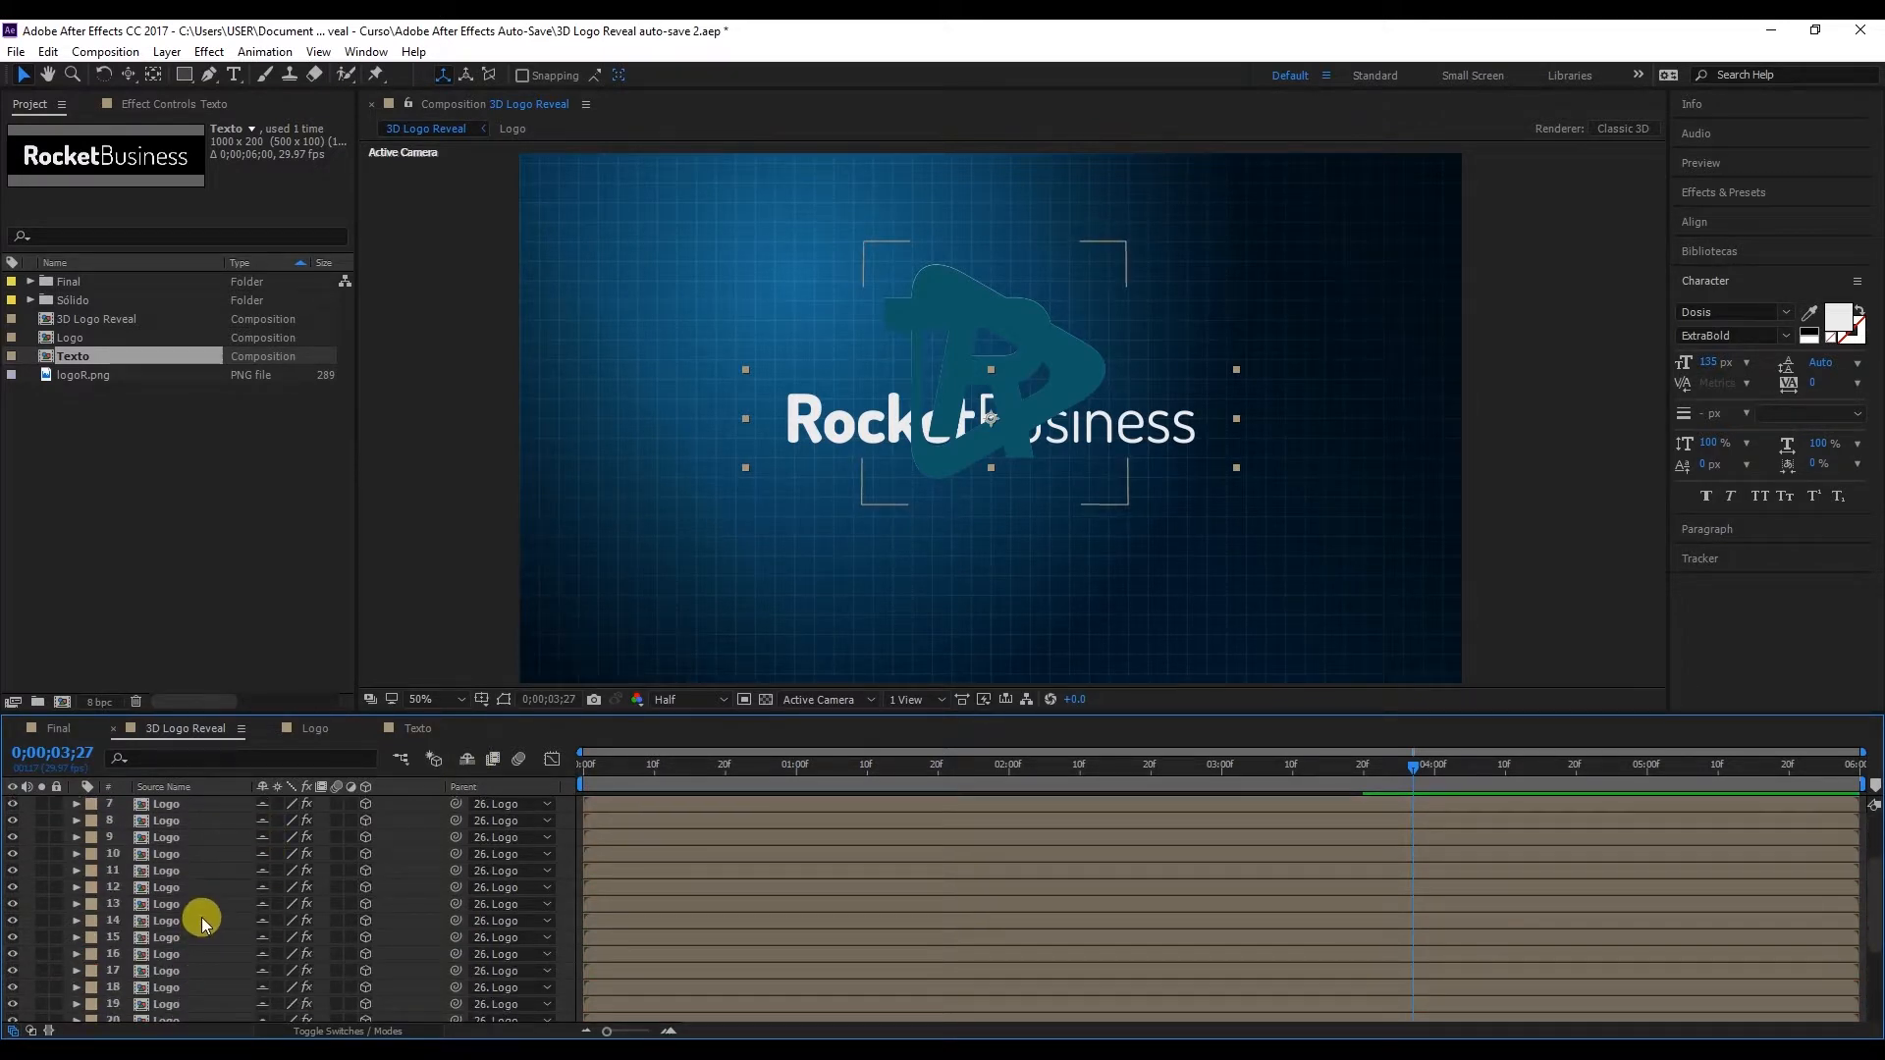
{"action": "scroll", "coordinate": [202, 917], "scroll_direction": "down", "scroll_amount": 5}
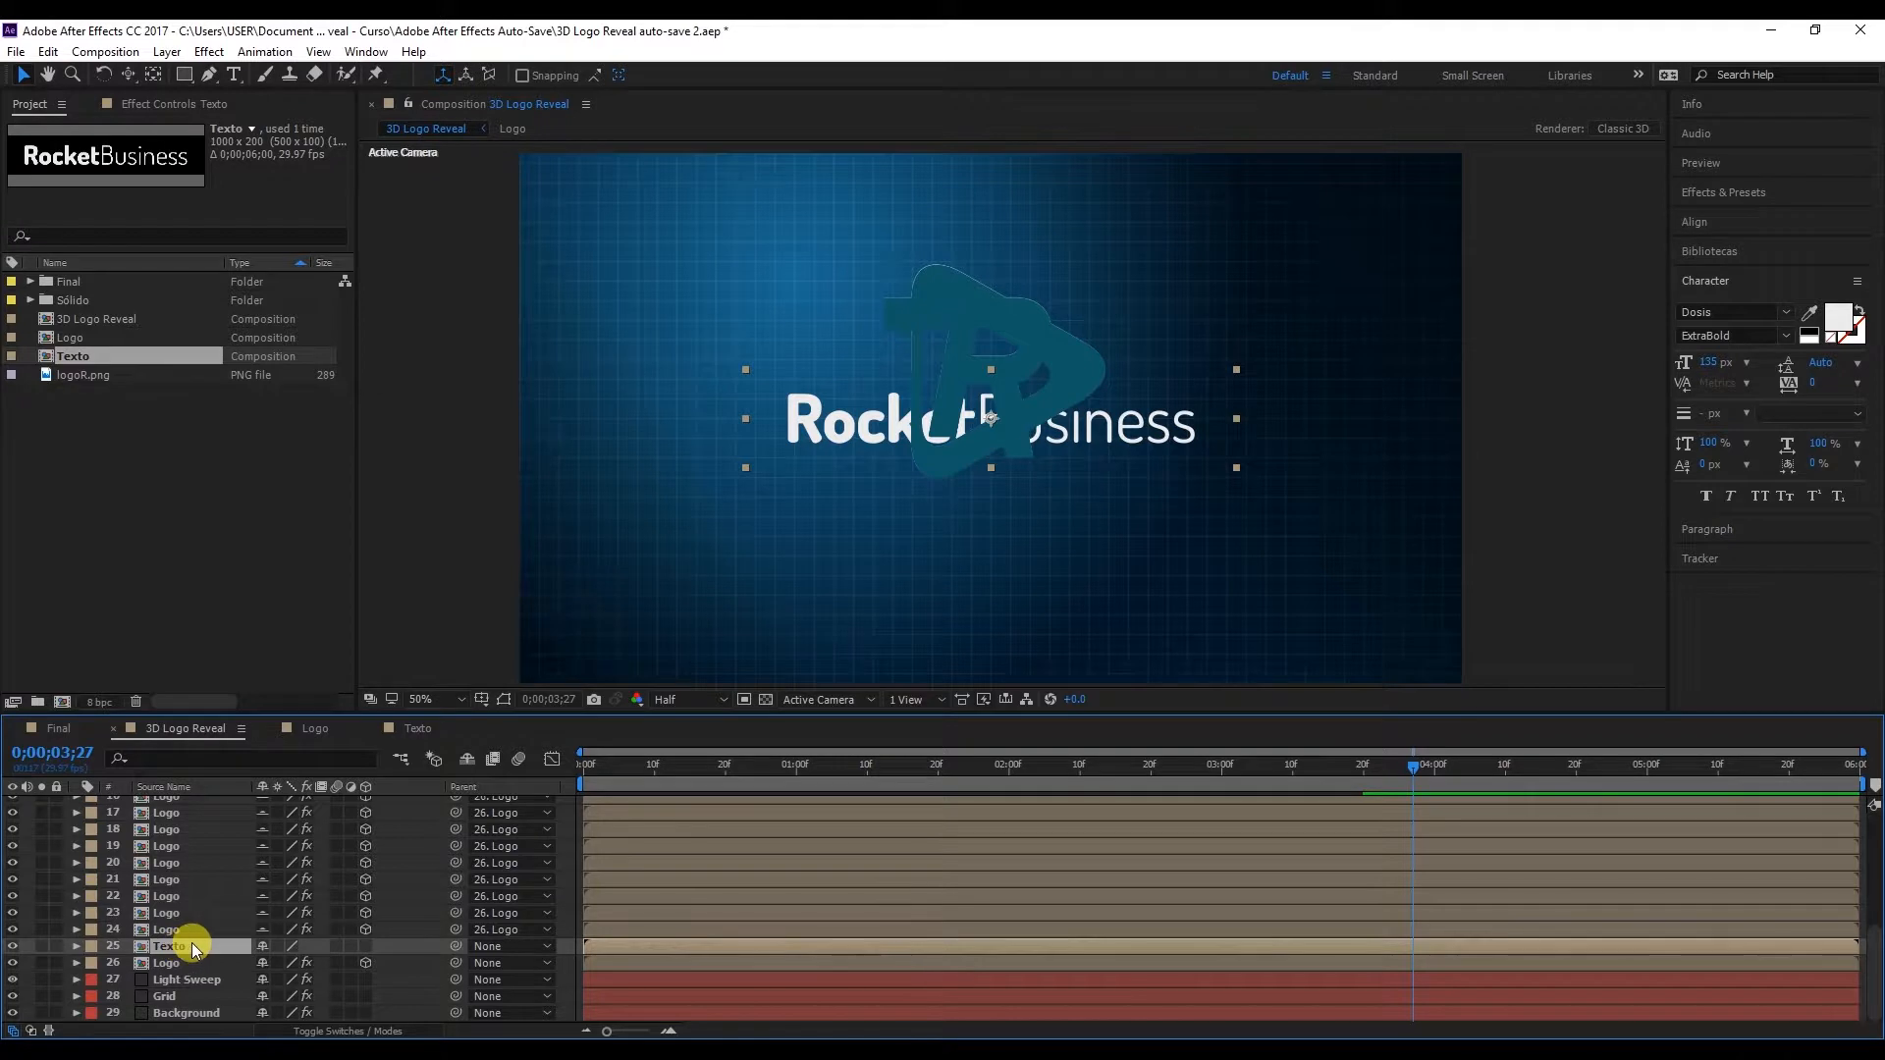
{"action": "left_click_drag", "start_coordinate": [192, 945], "coordinate": [192, 967]}
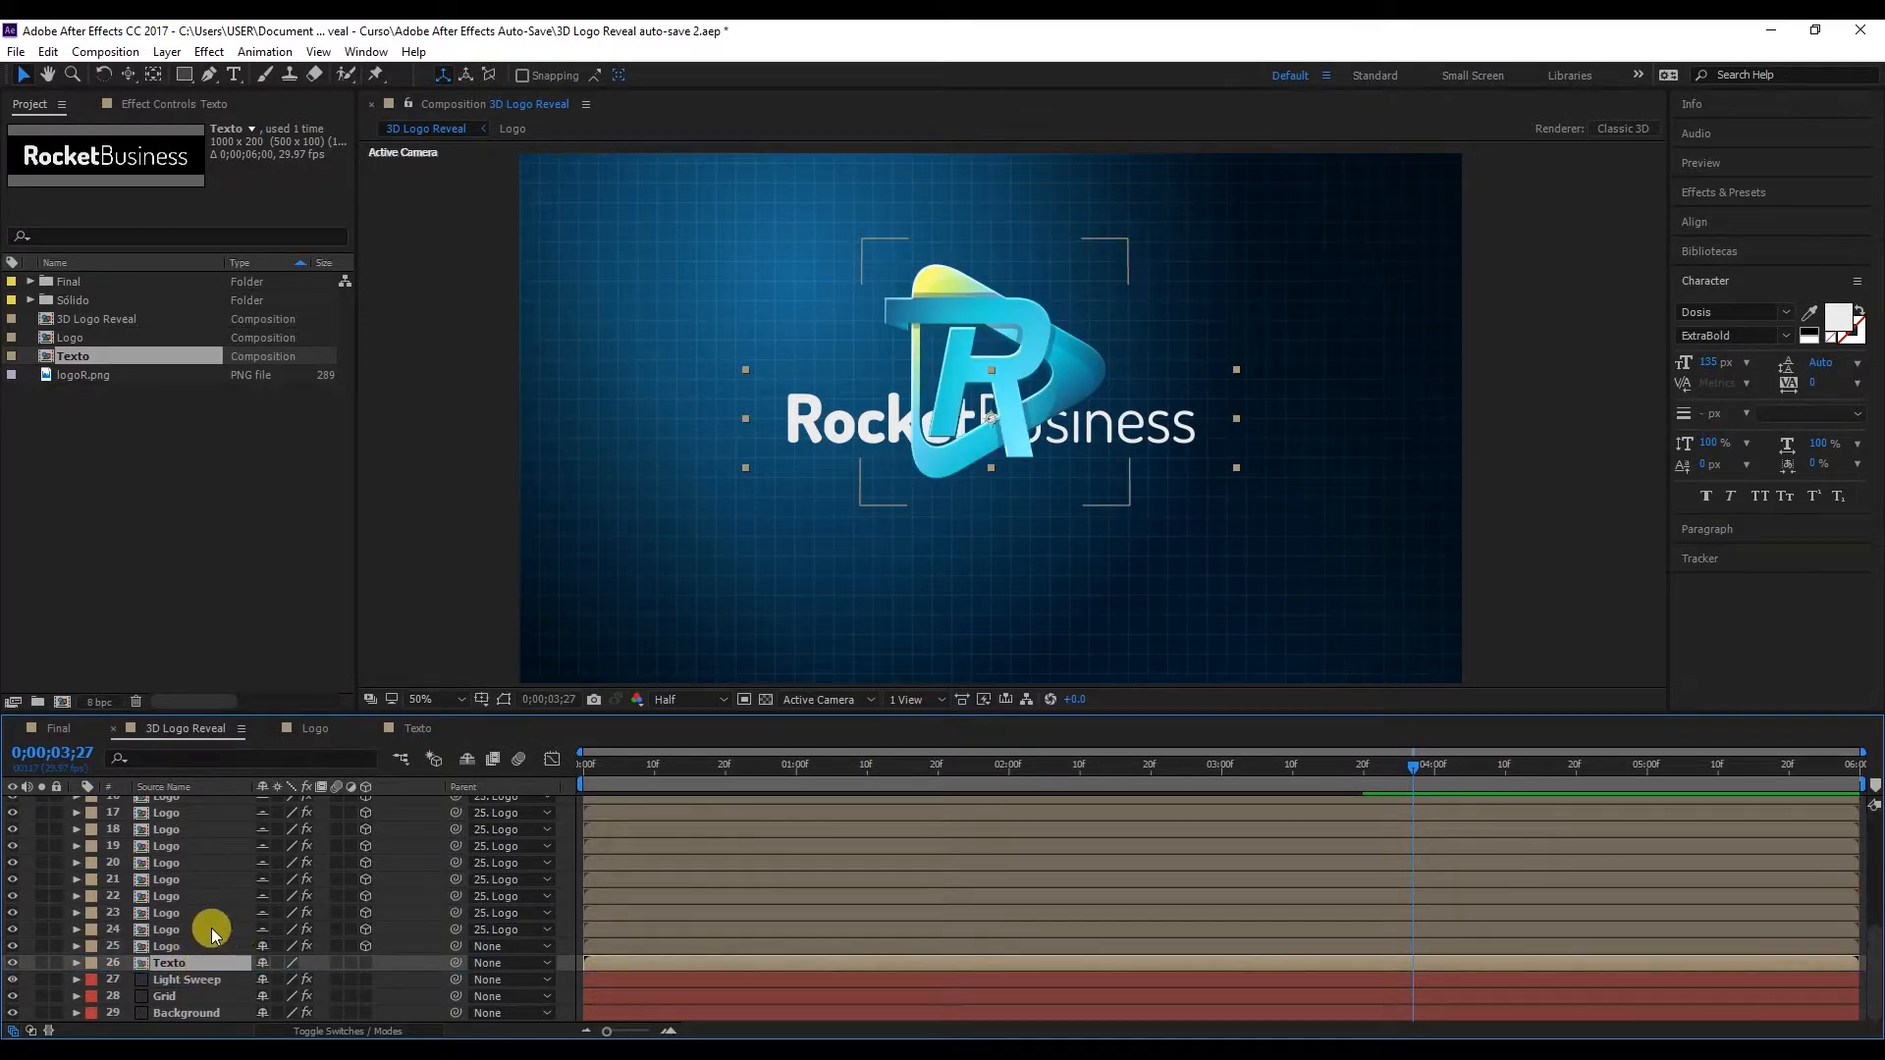
{"action": "scroll", "coordinate": [210, 931], "scroll_direction": "up", "scroll_amount": 5}
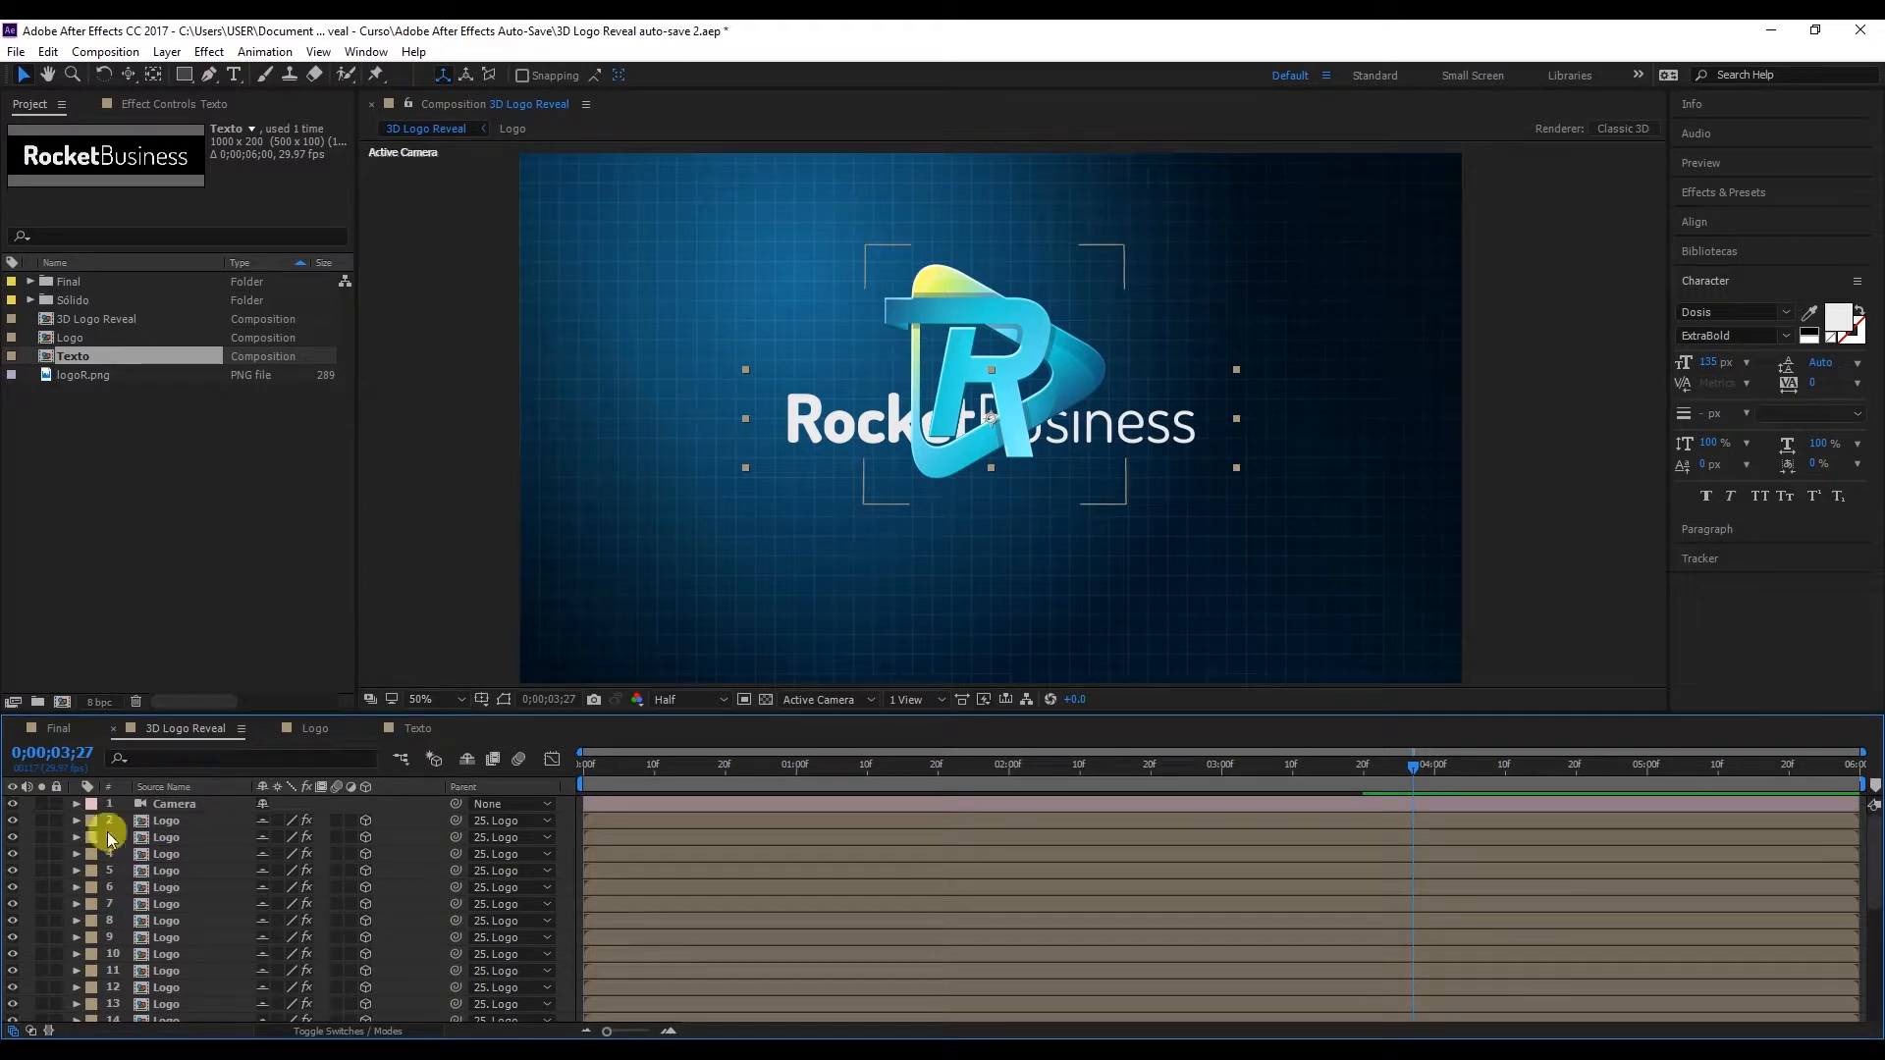
{"action": "left_click", "coordinate": [466, 763]}
{"action": "left_click", "coordinate": [245, 835]}
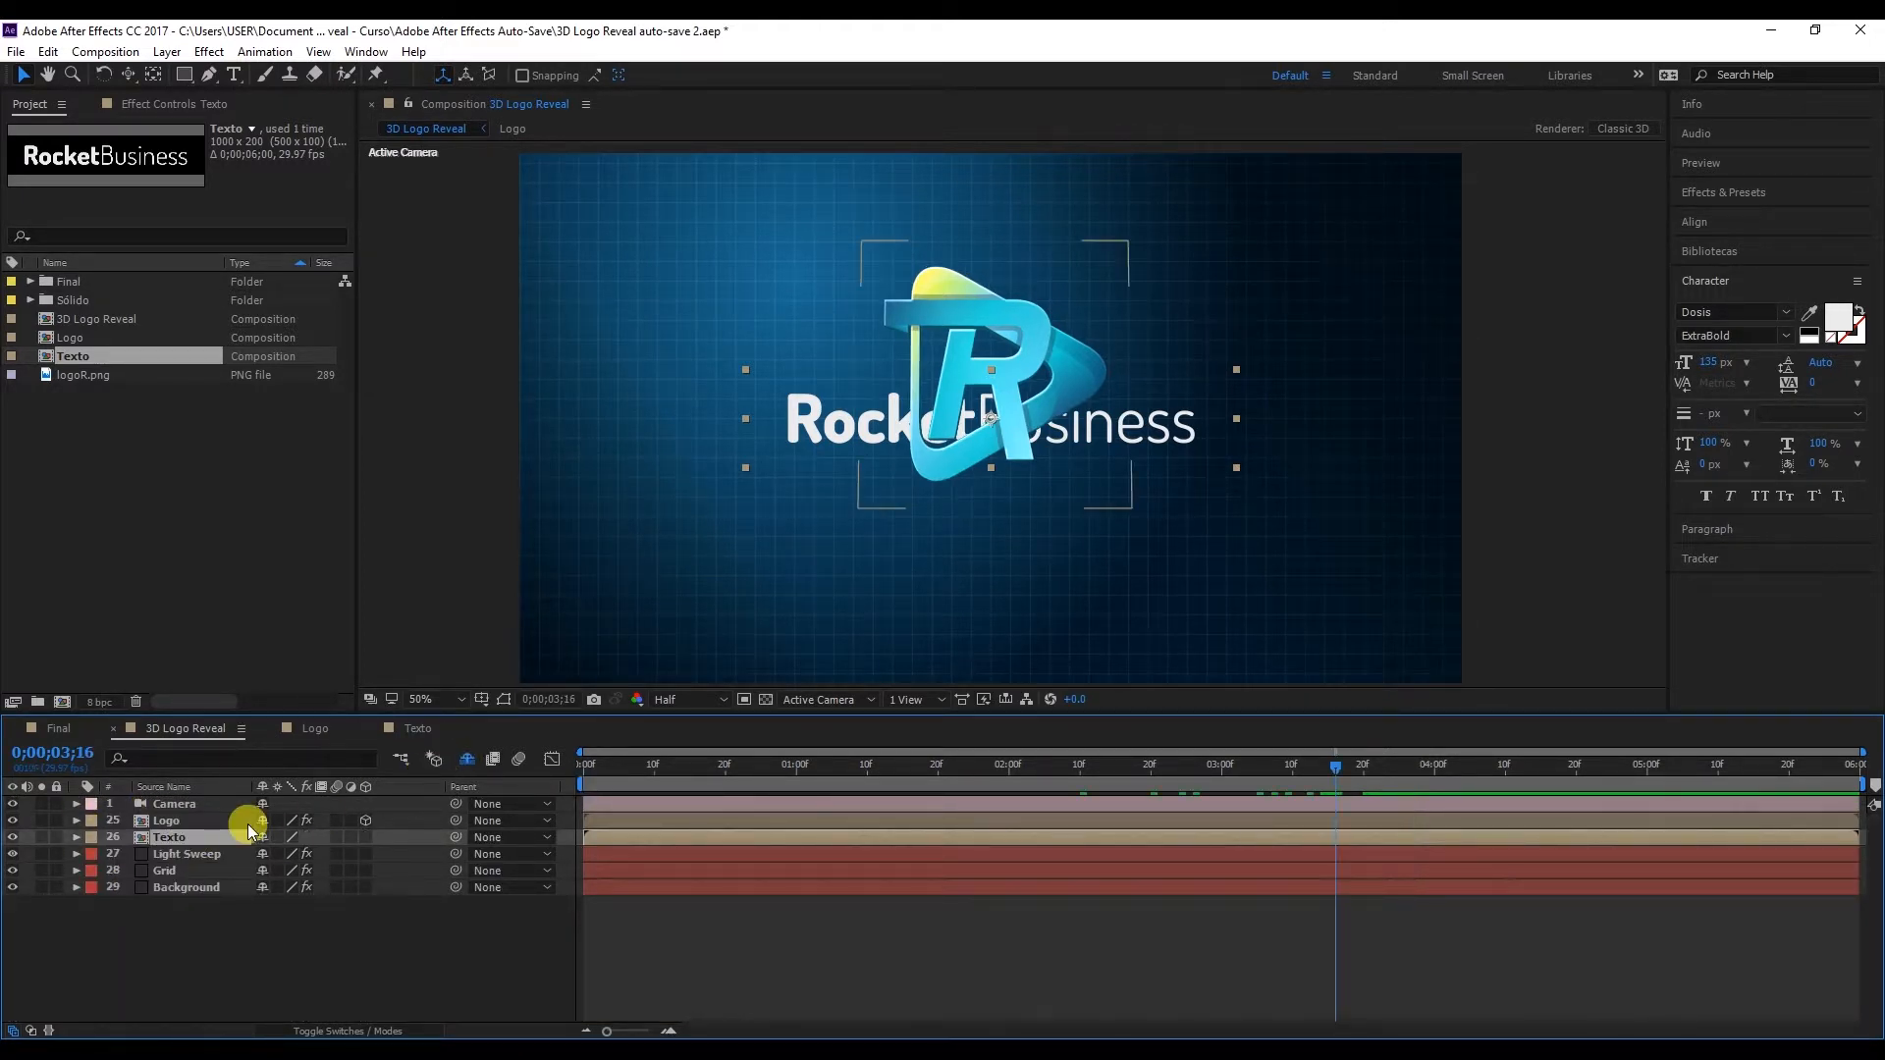
Step: Move the RocketBusiness text straight down so it sits centred beneath the logo
{"action": "key", "text": "ctrl+r"}
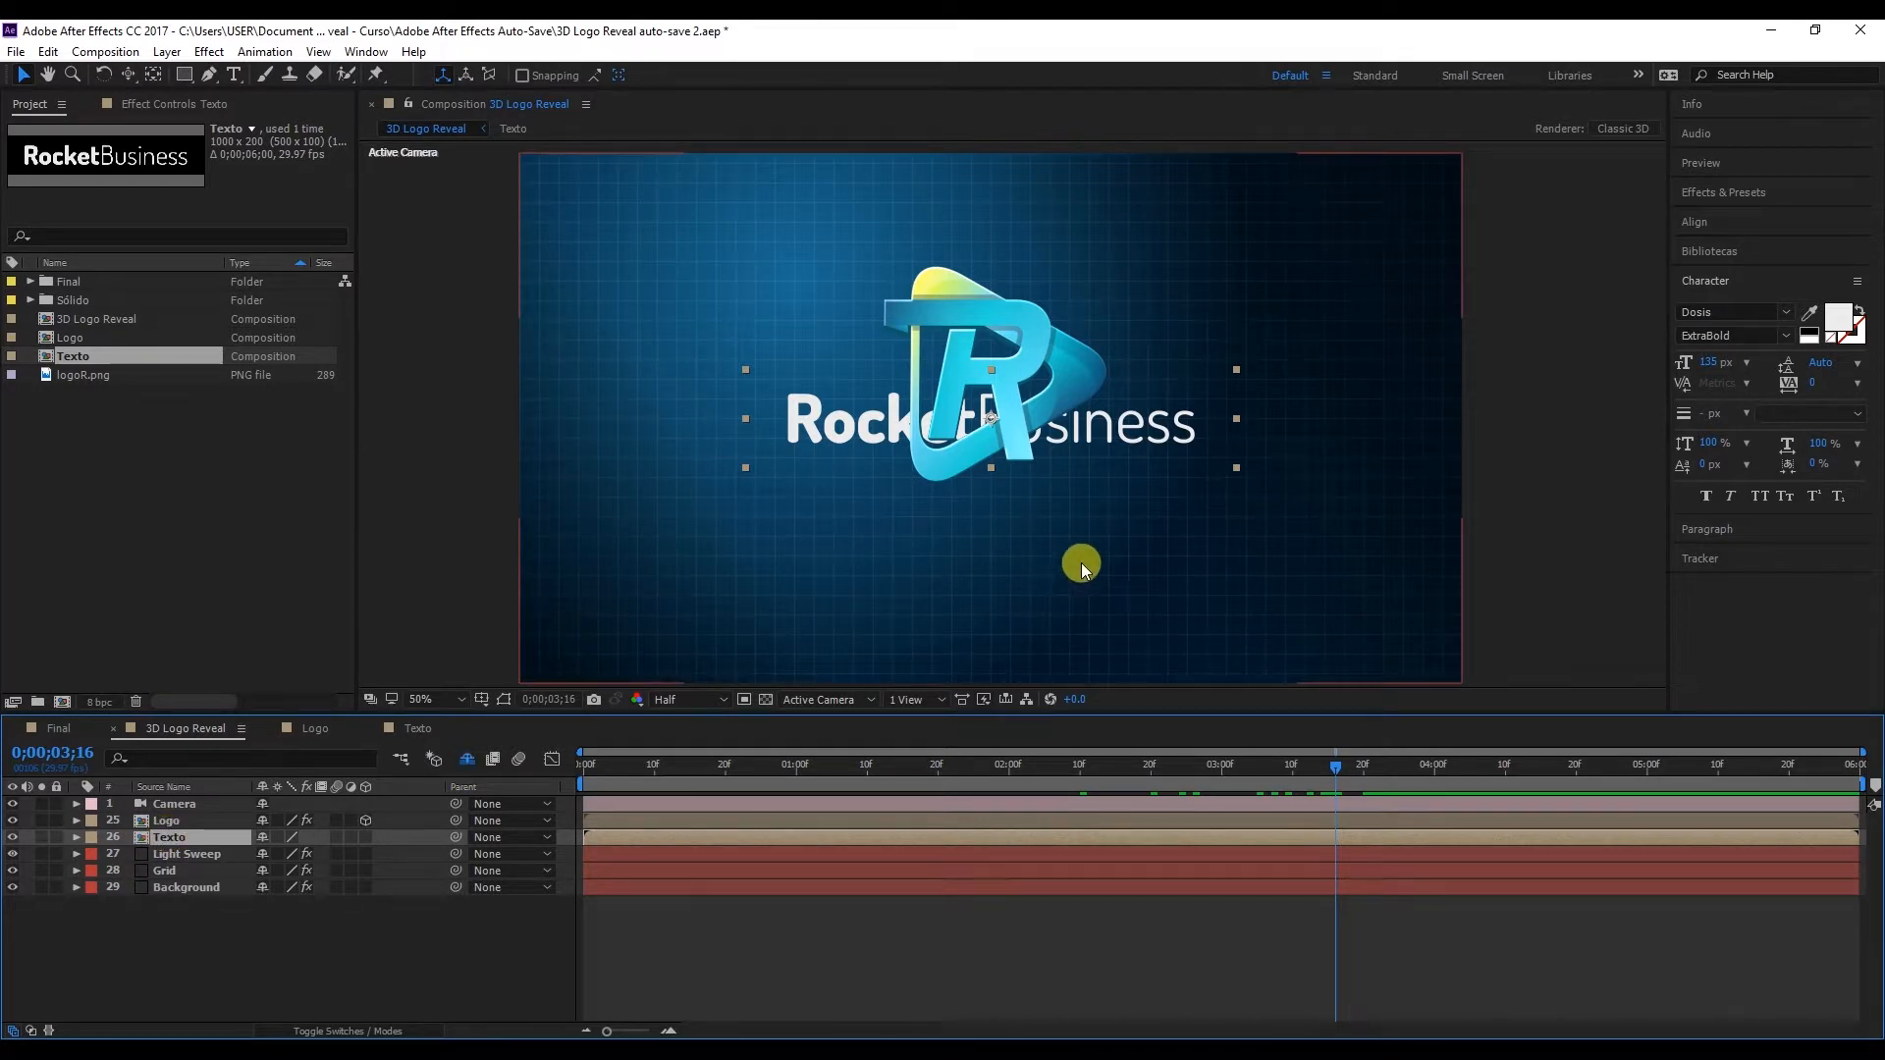
{"action": "key", "text": "comma"}
{"action": "key", "text": "comma"}
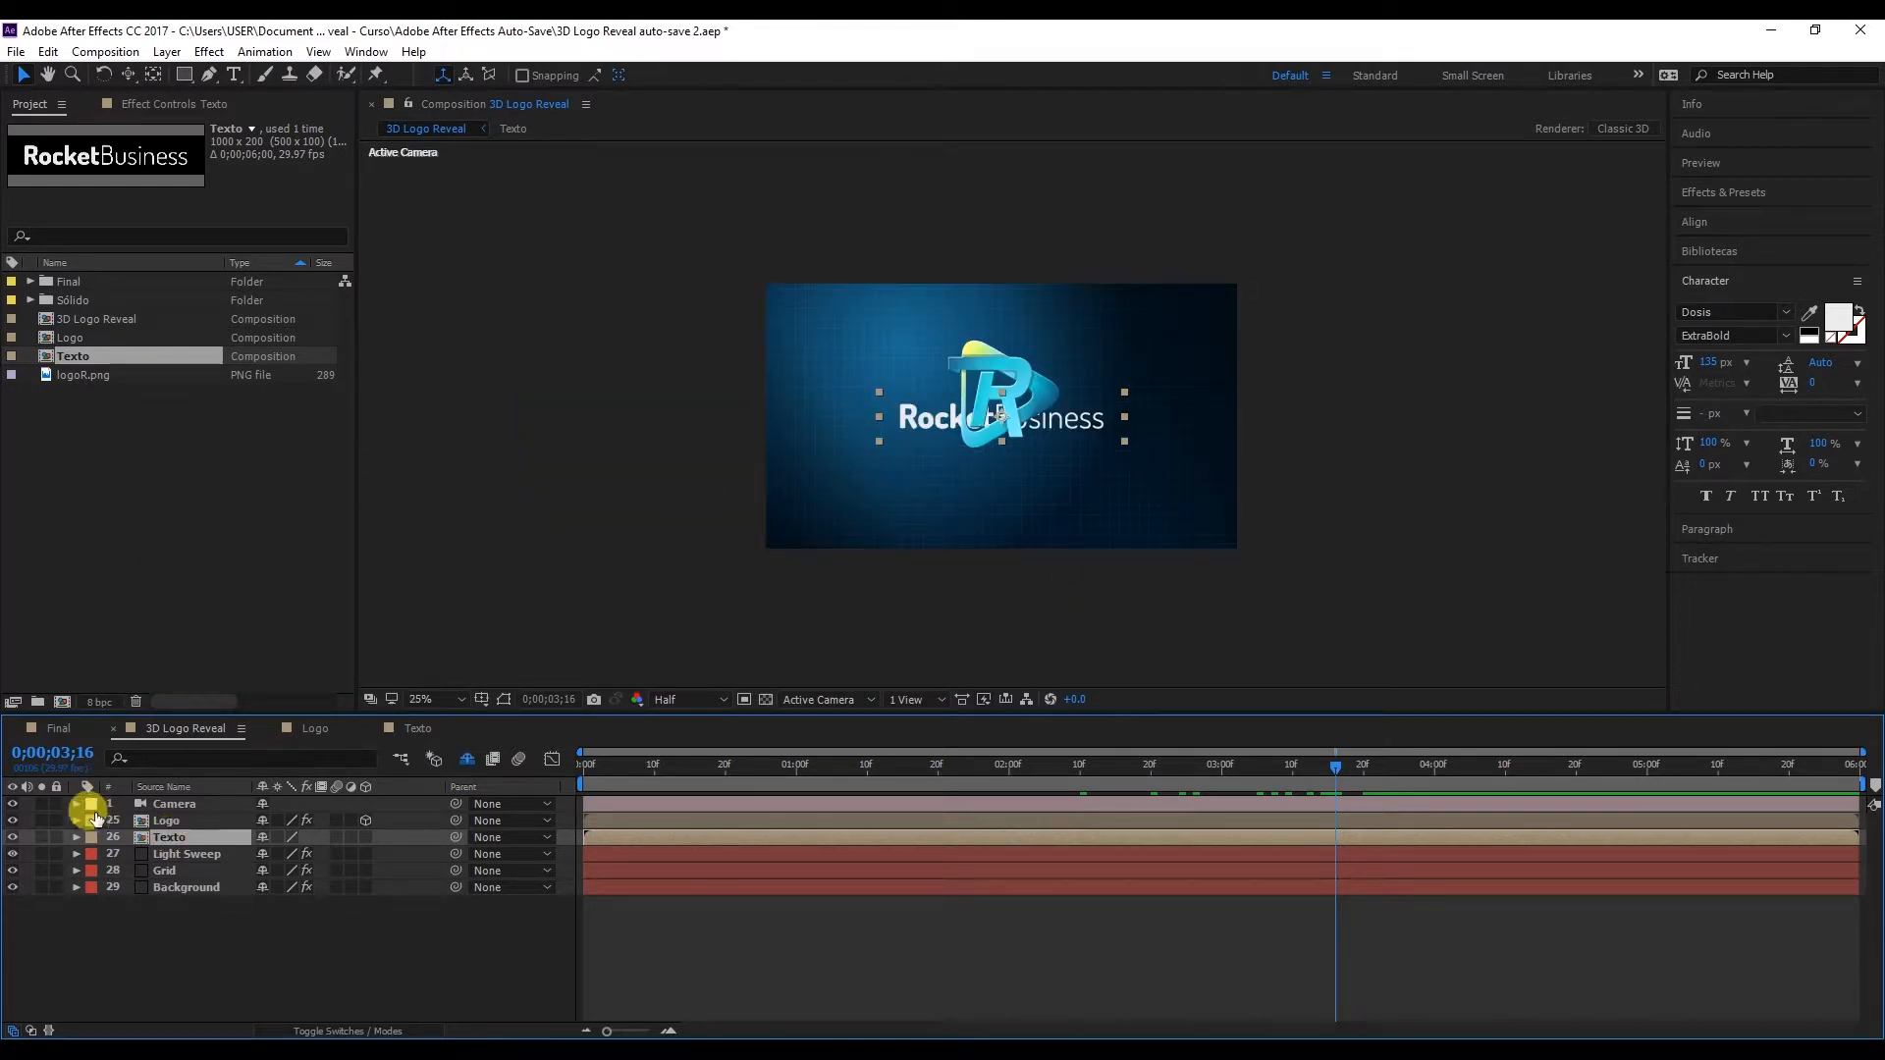
{"action": "left_click", "coordinate": [1091, 426]}
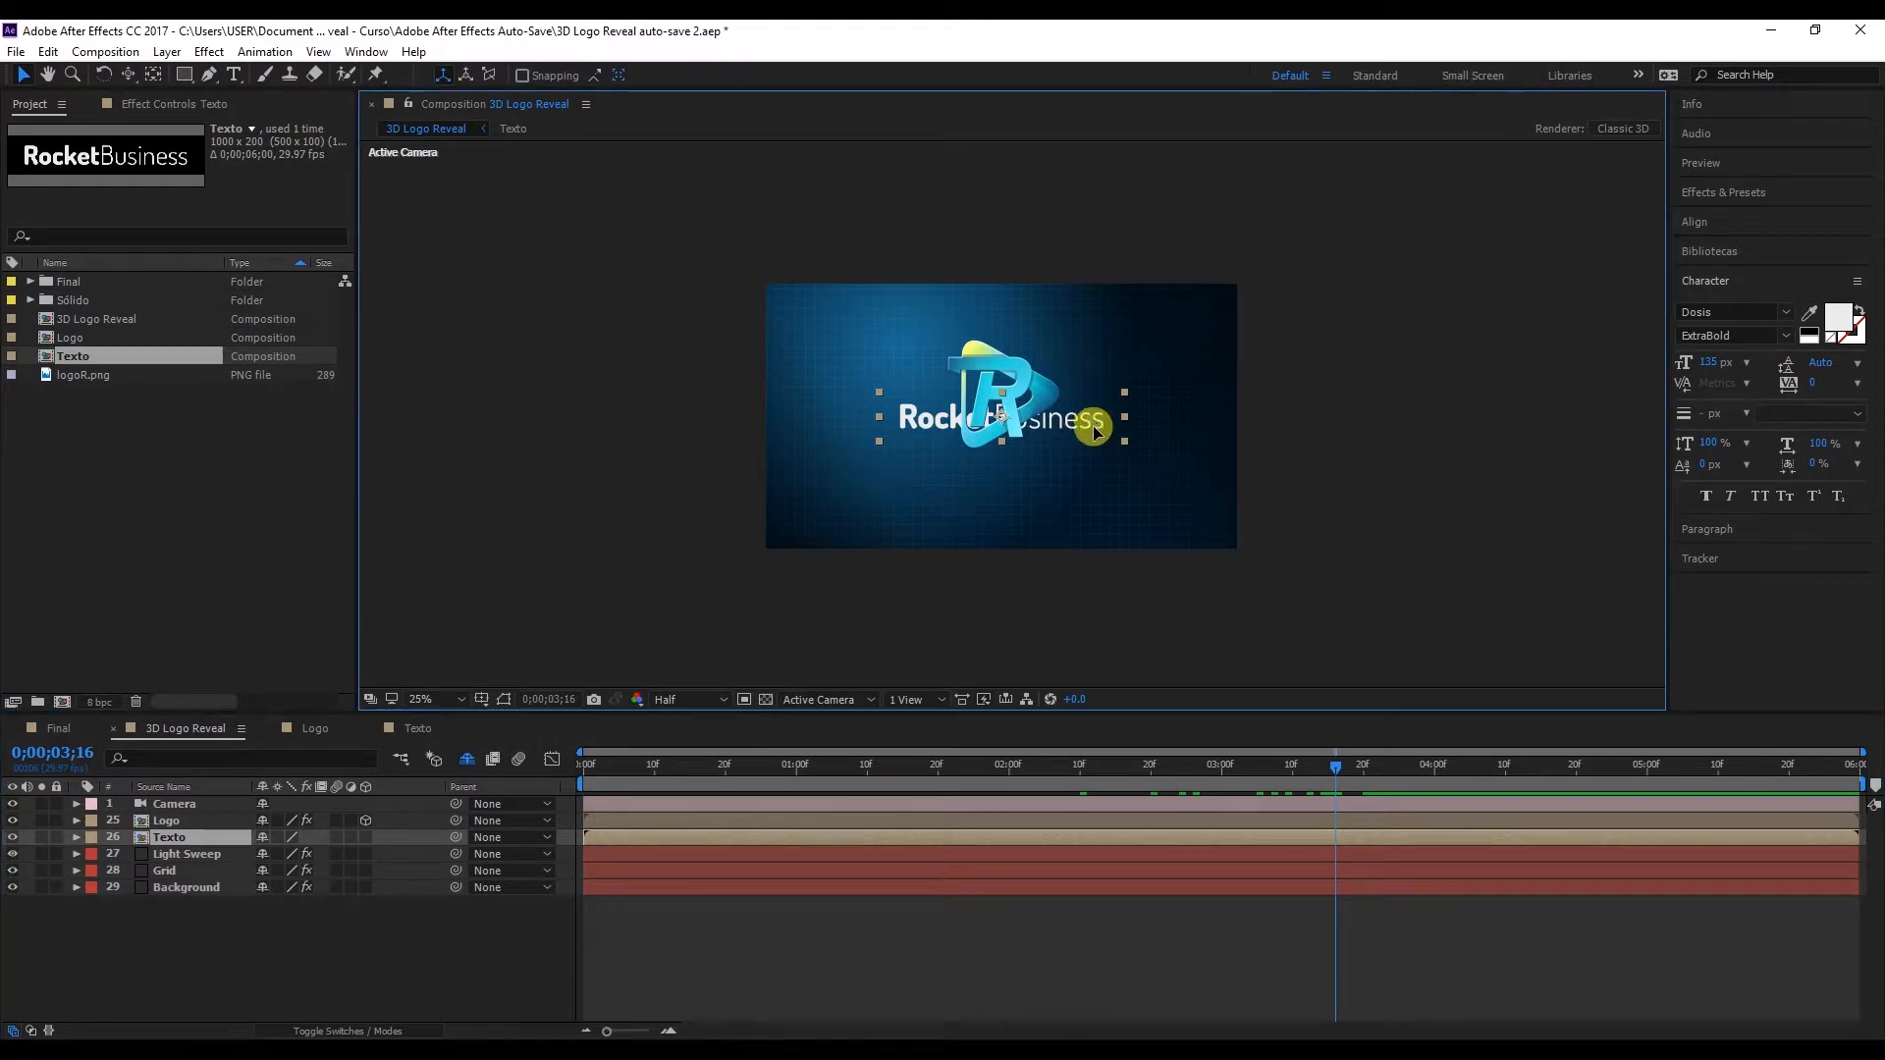
{"action": "left_click_drag", "start_coordinate": [1095, 432], "coordinate": [1086, 481]}
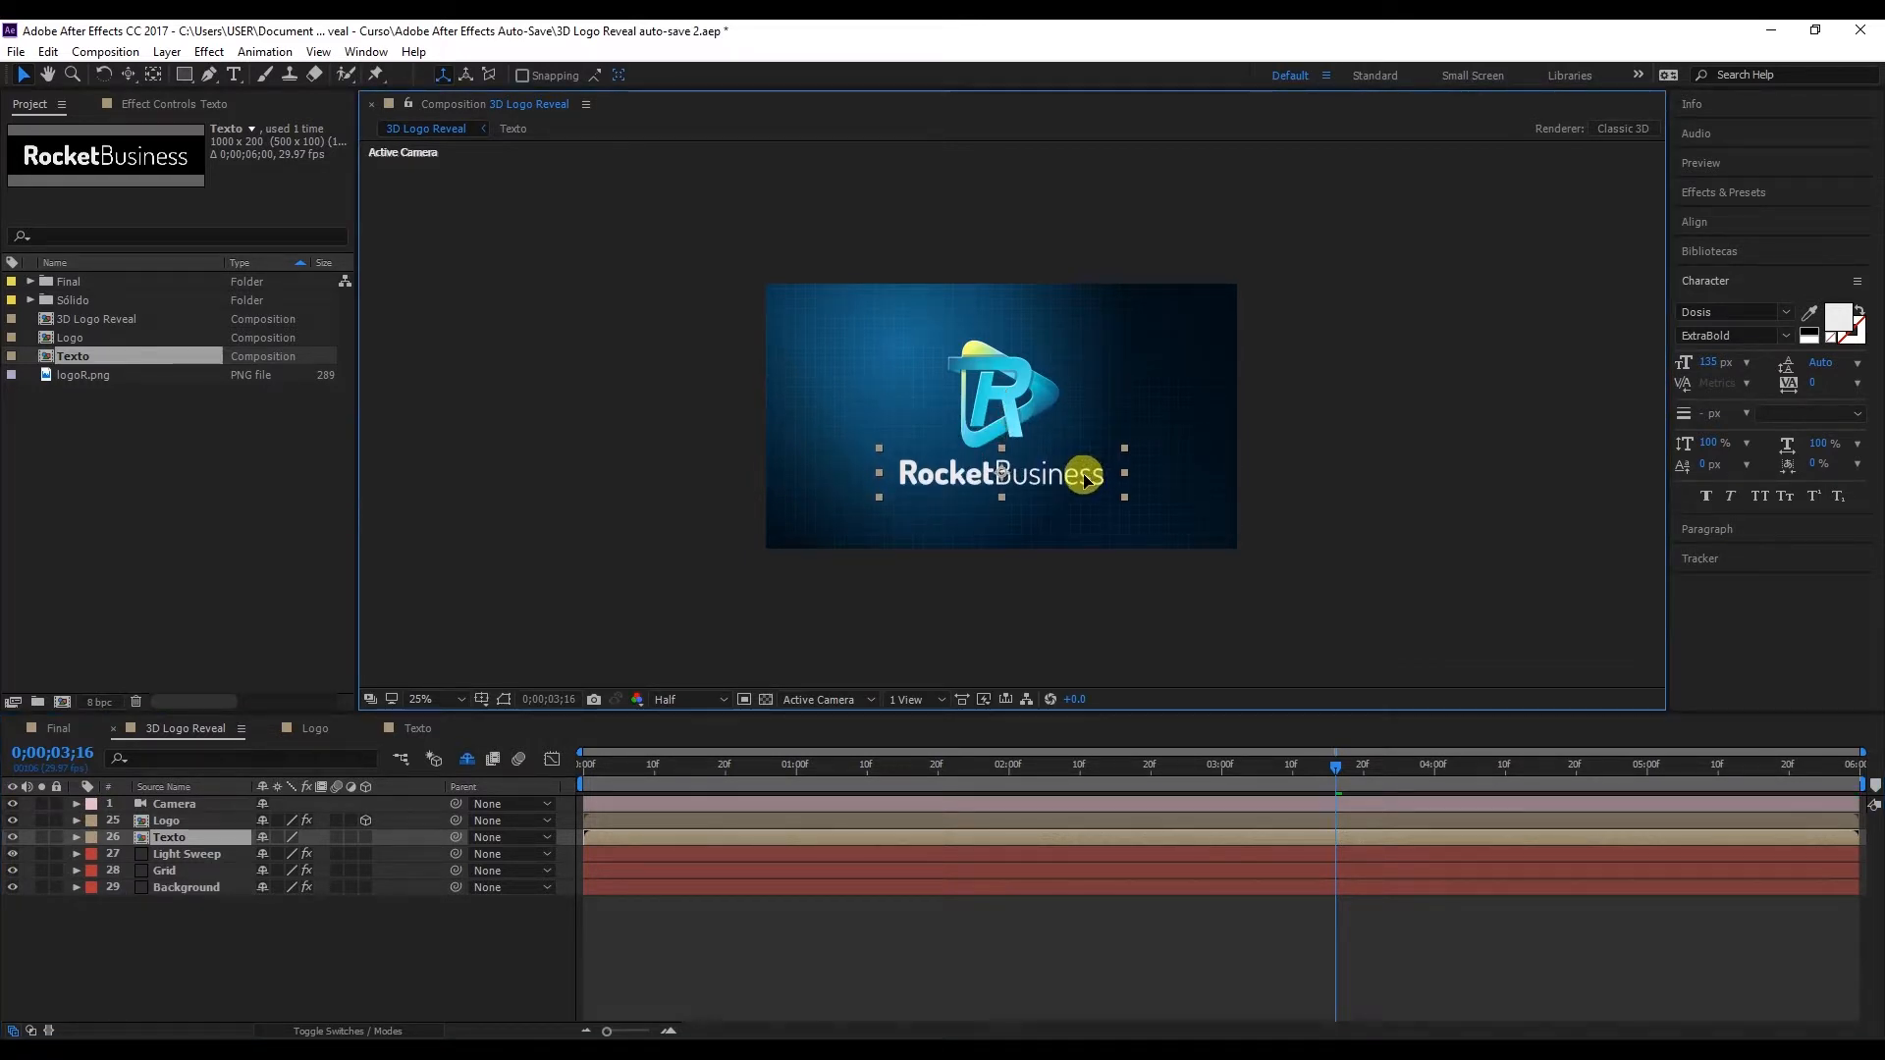
Step: Set the Texto layer's scale to 80% and deselect it
{"action": "left_click", "coordinate": [201, 837]}
{"action": "key", "text": "s"}
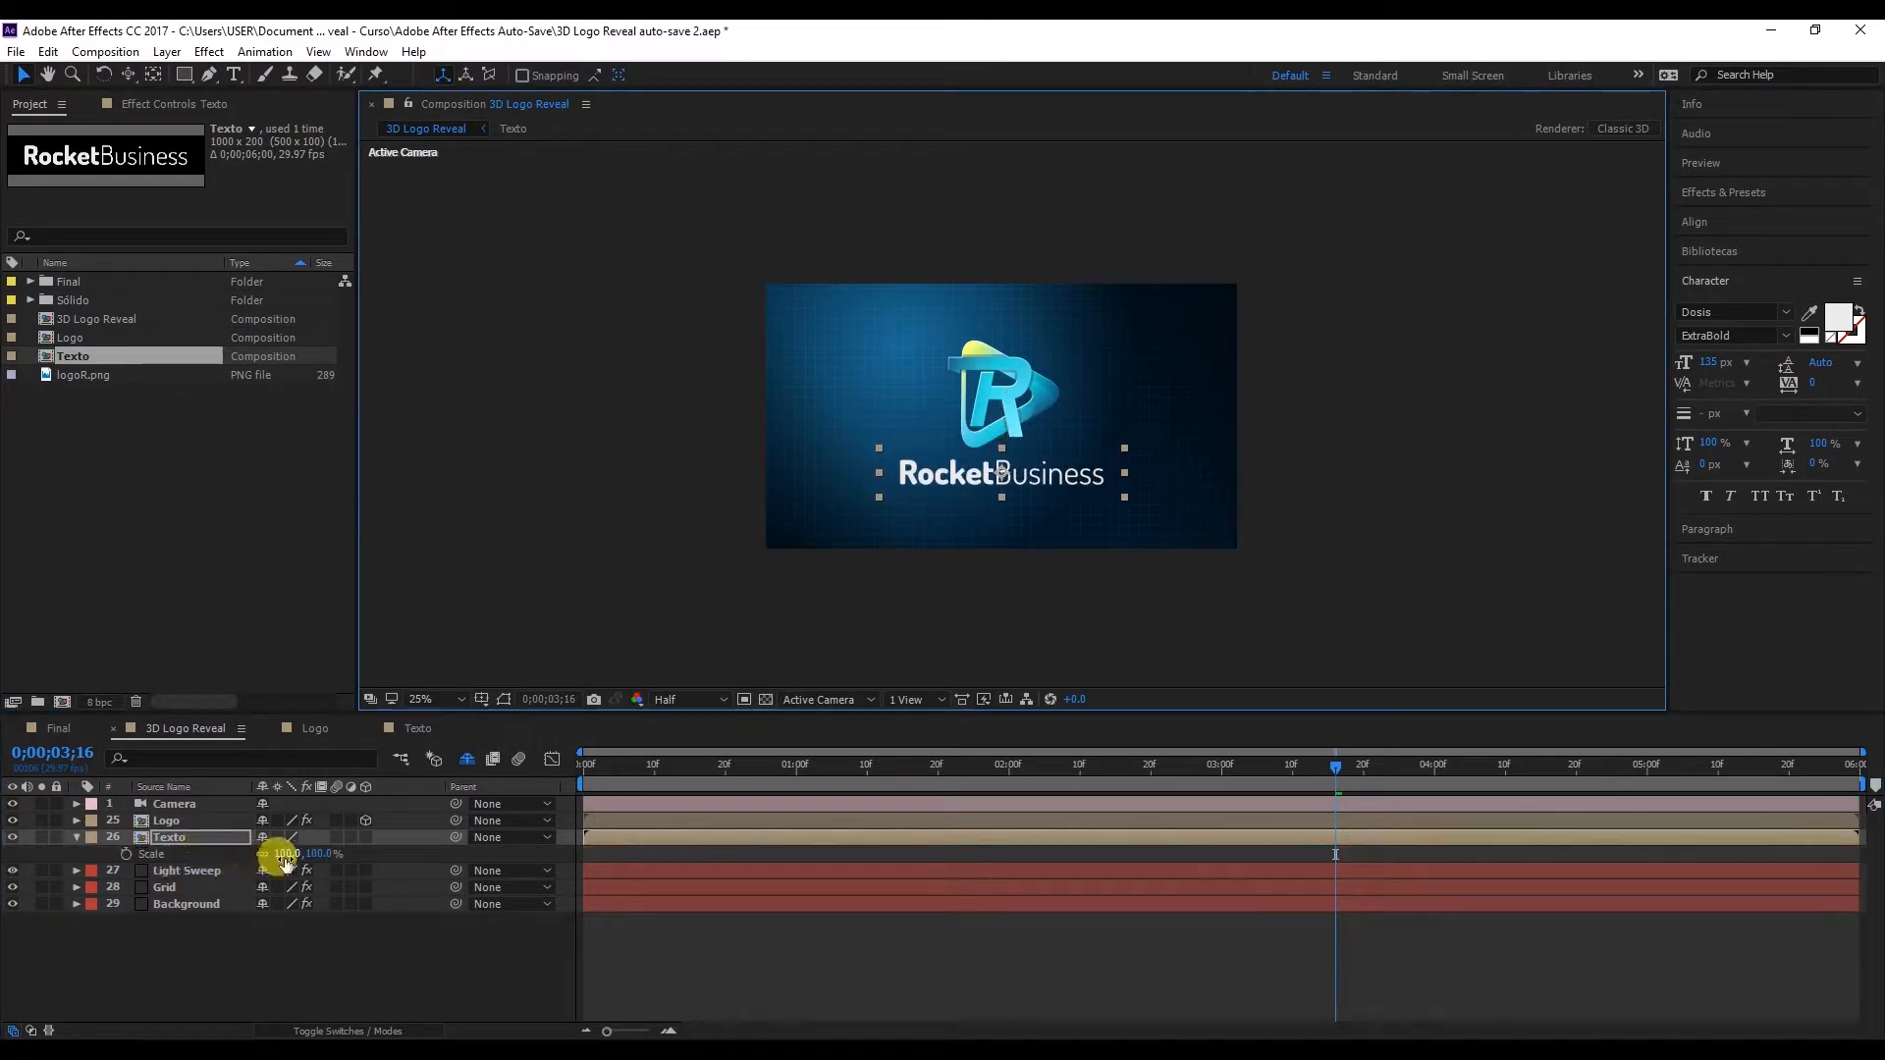
{"action": "left_click", "coordinate": [318, 853]}
{"action": "type", "text": "80"}
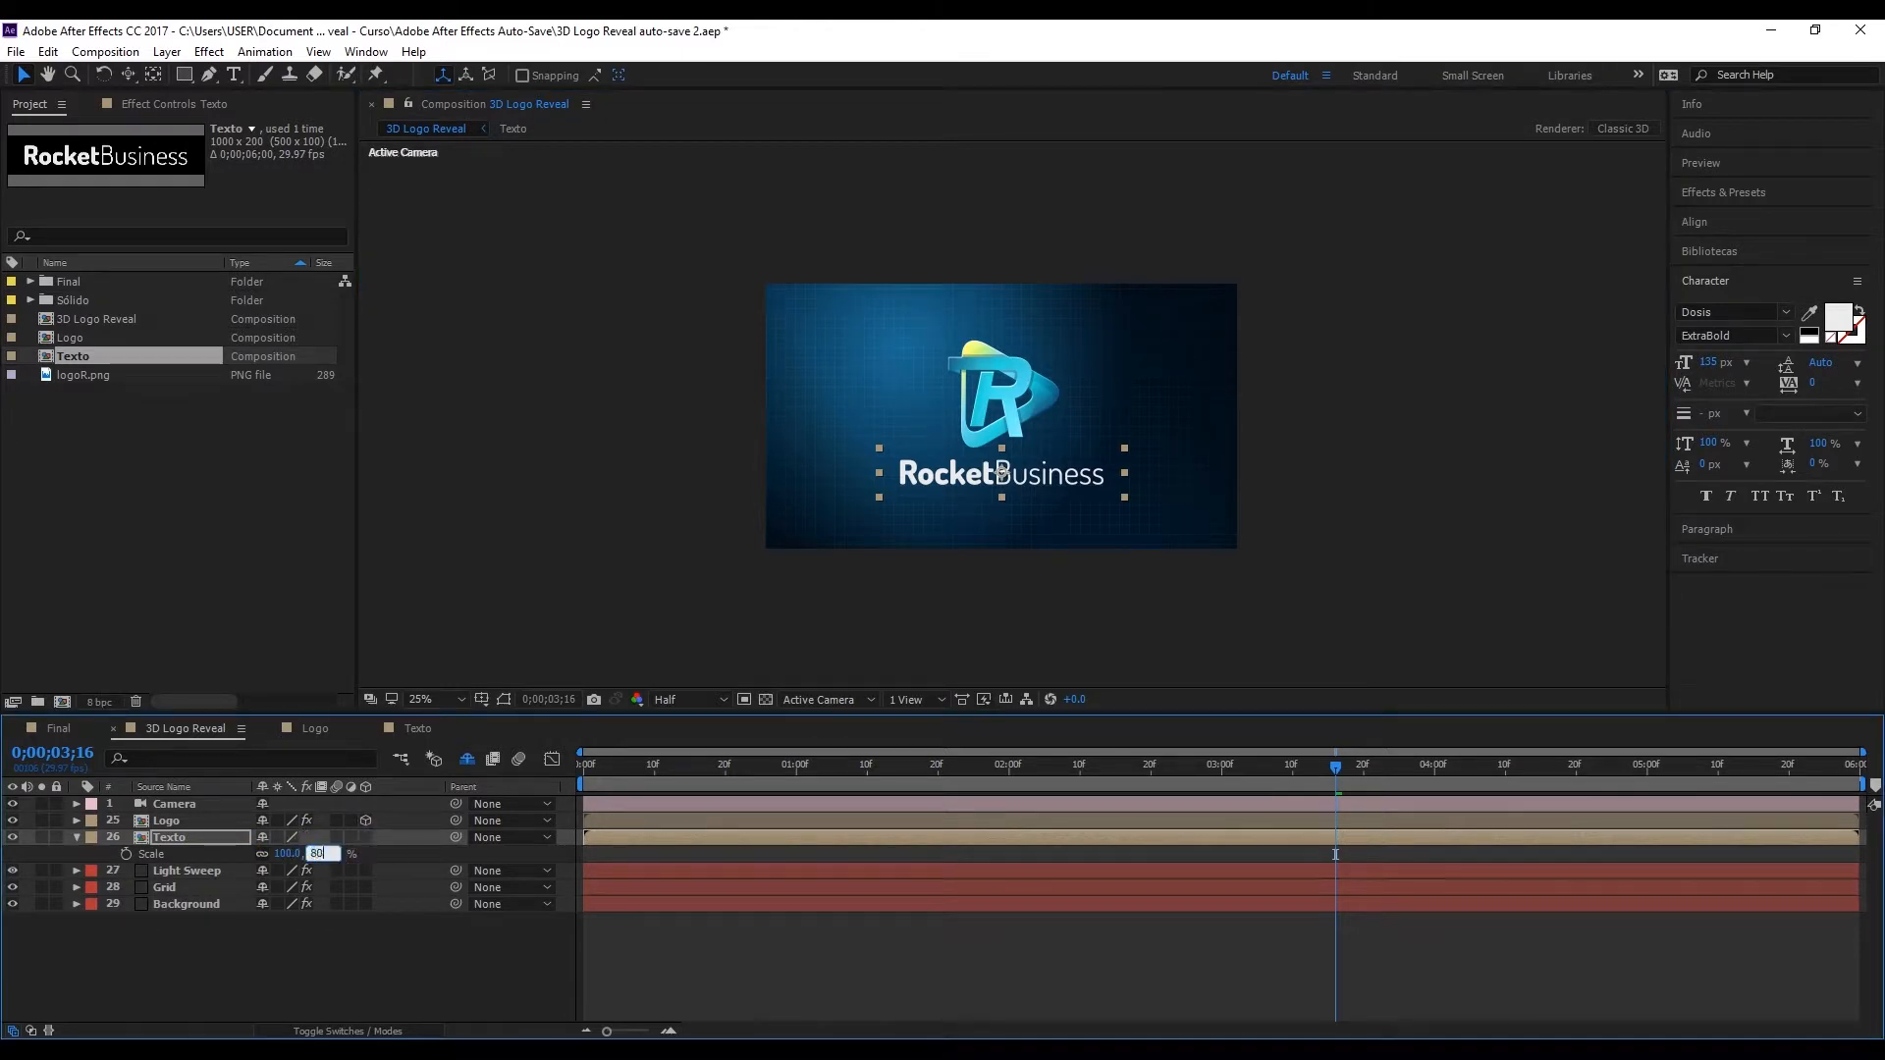
{"action": "key", "text": "Return"}
{"action": "left_click", "coordinate": [1115, 595]}
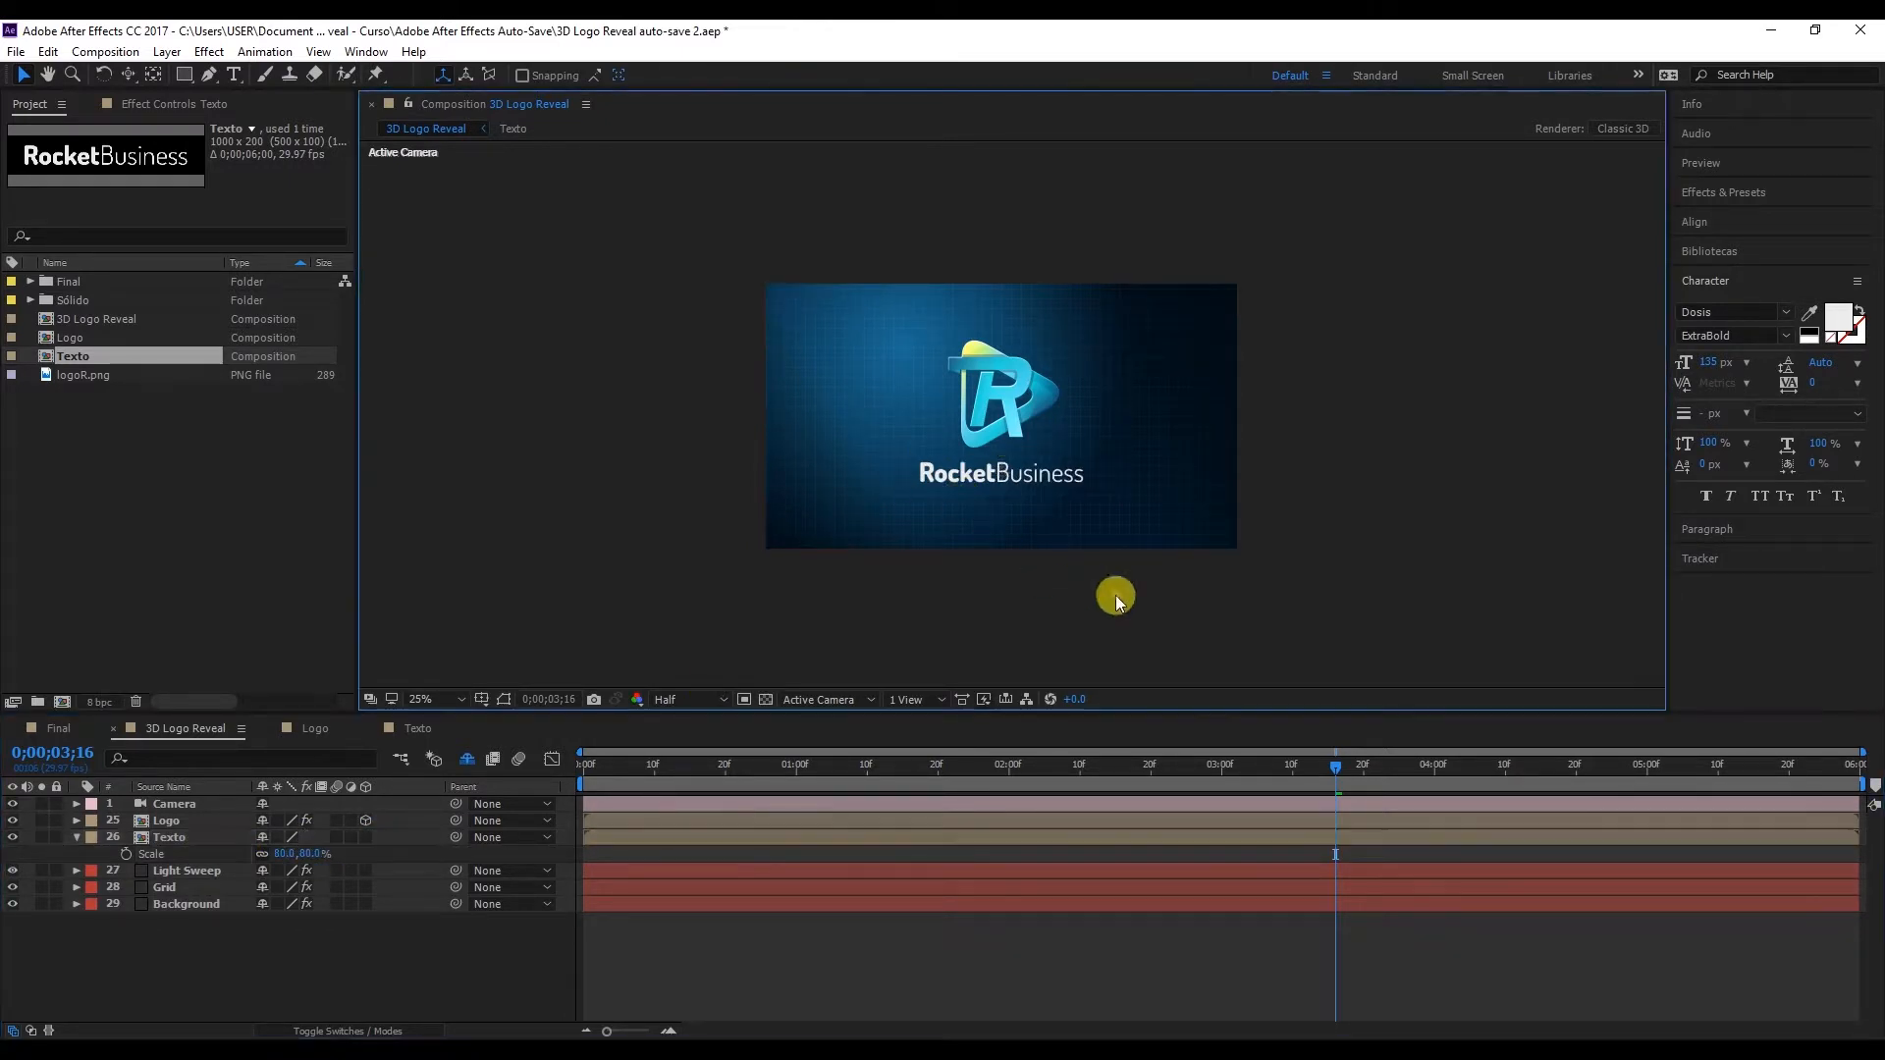
Step: Start Position and Scale keyframes for the Texto layer at 0;00;02;20 and add holding keyframes for both at 0;00;04;15
{"action": "left_click", "coordinate": [1288, 832]}
{"action": "left_click", "coordinate": [1152, 772]}
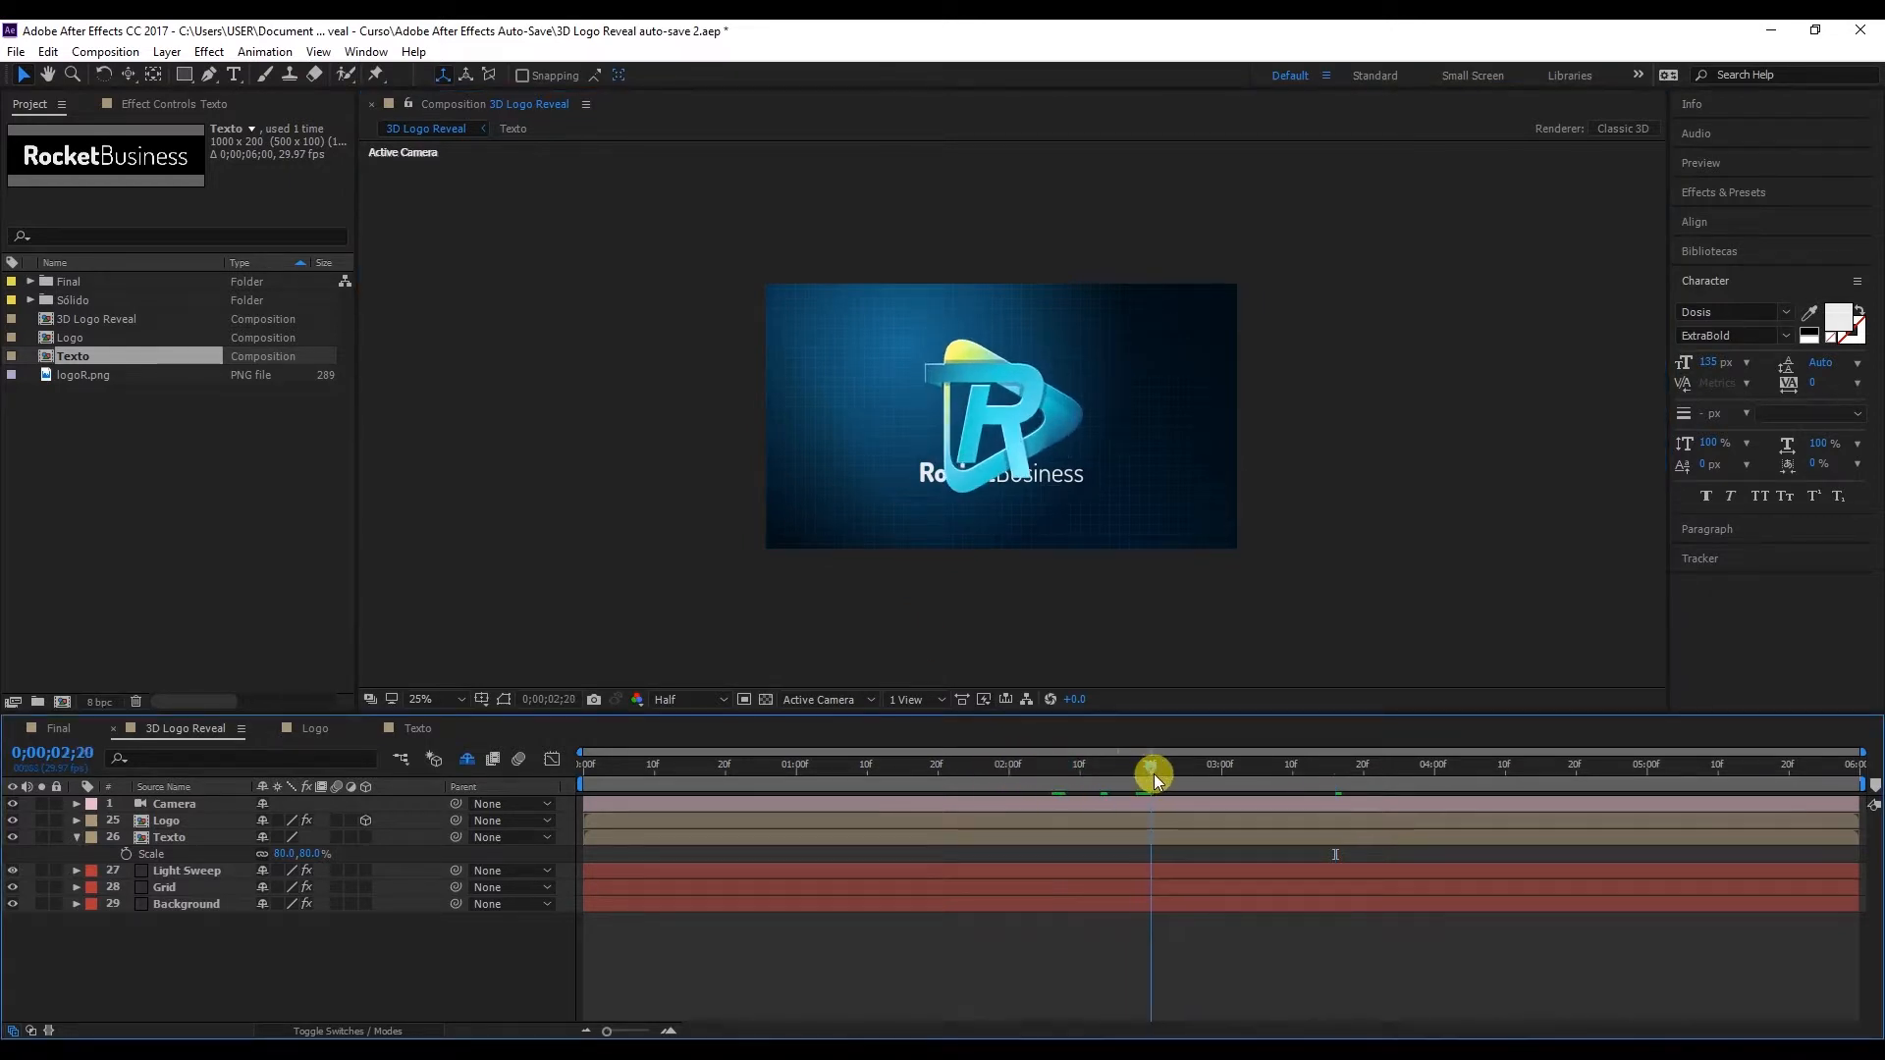
{"action": "left_click", "coordinate": [154, 856]}
{"action": "left_click", "coordinate": [203, 840]}
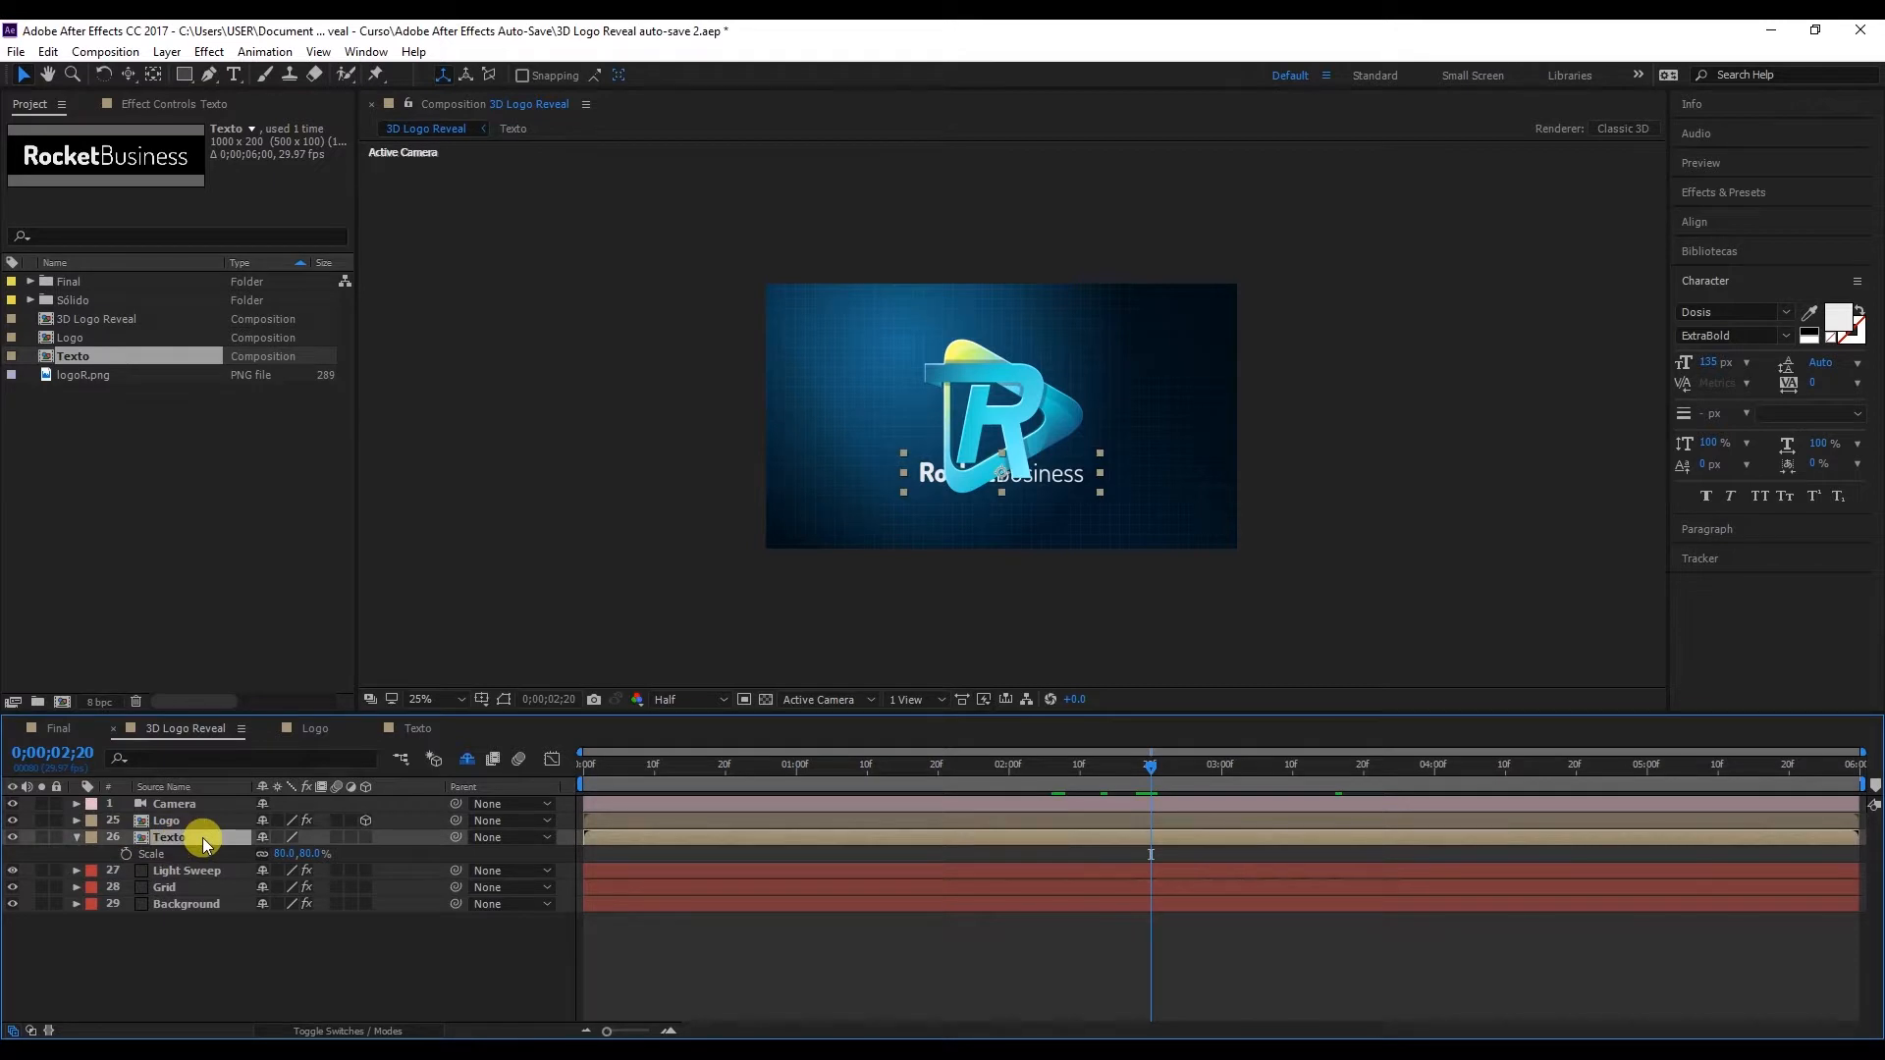
{"action": "key", "text": "shift+p"}
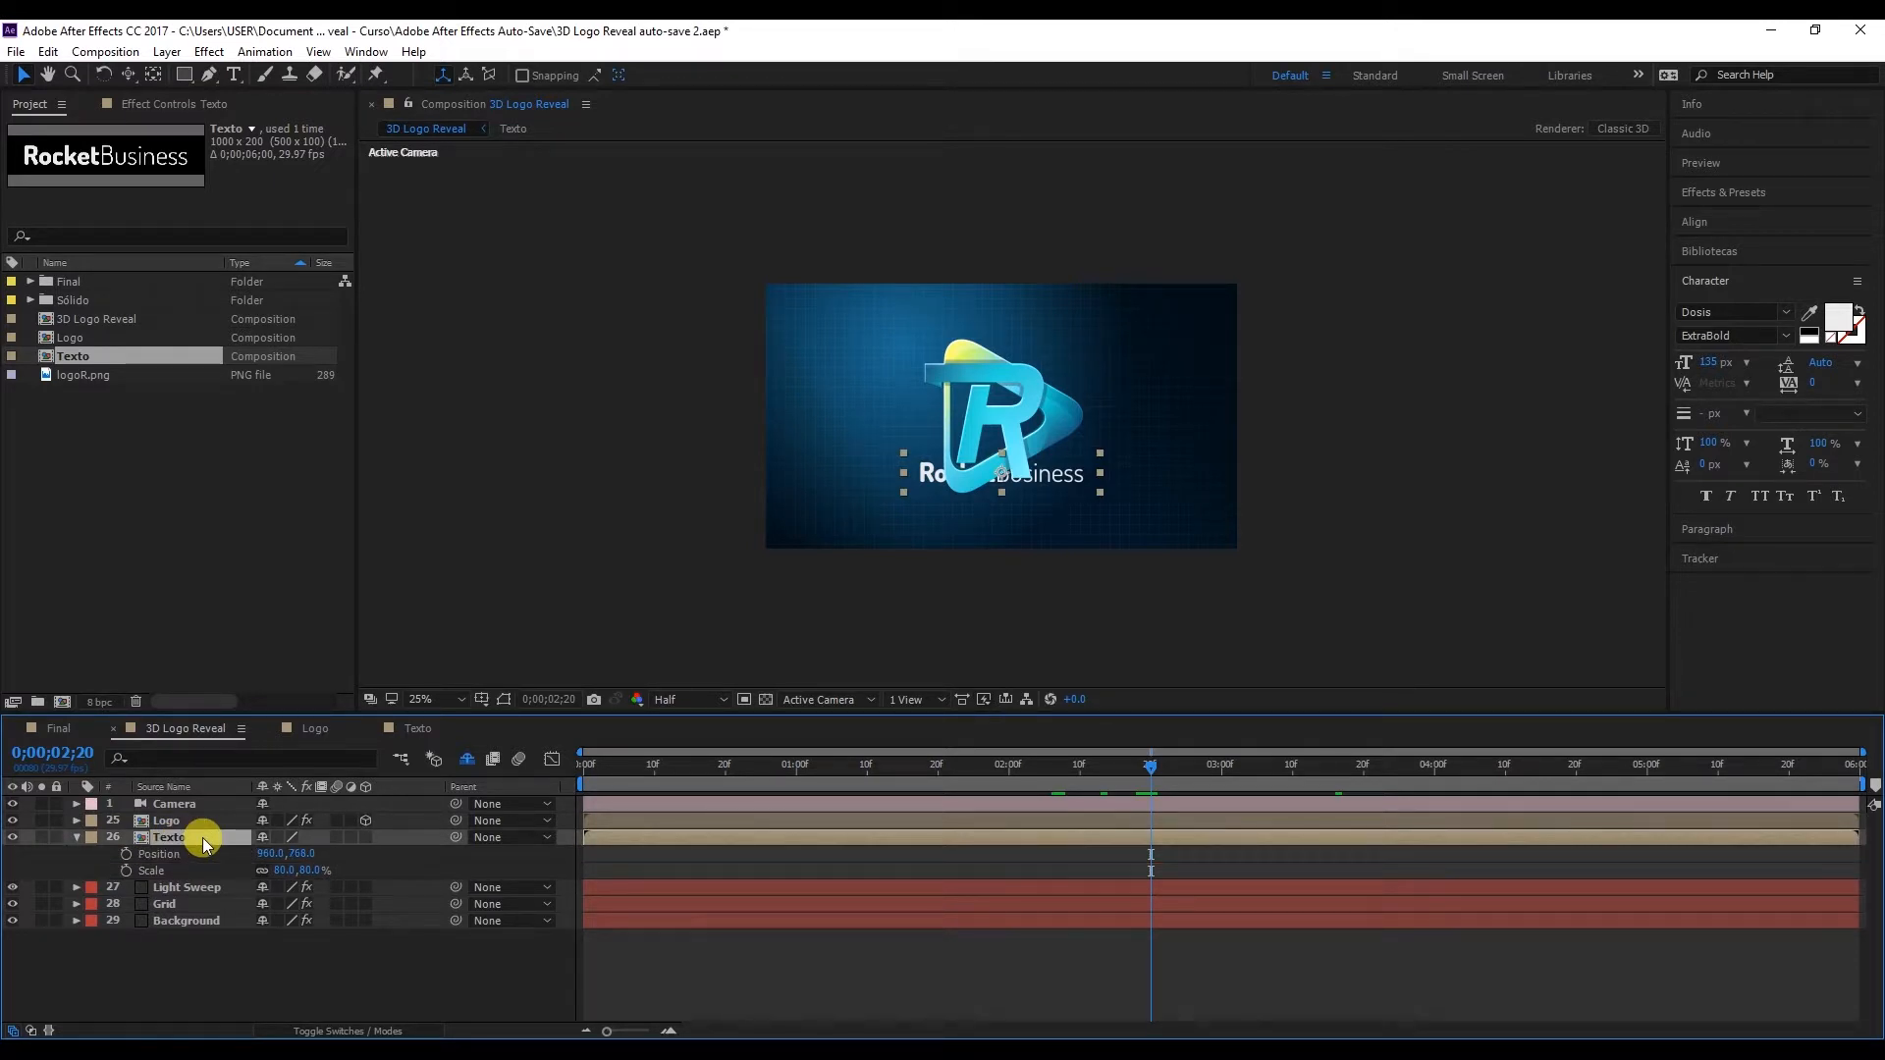
{"action": "left_click", "coordinate": [126, 854]}
{"action": "left_click", "coordinate": [126, 870]}
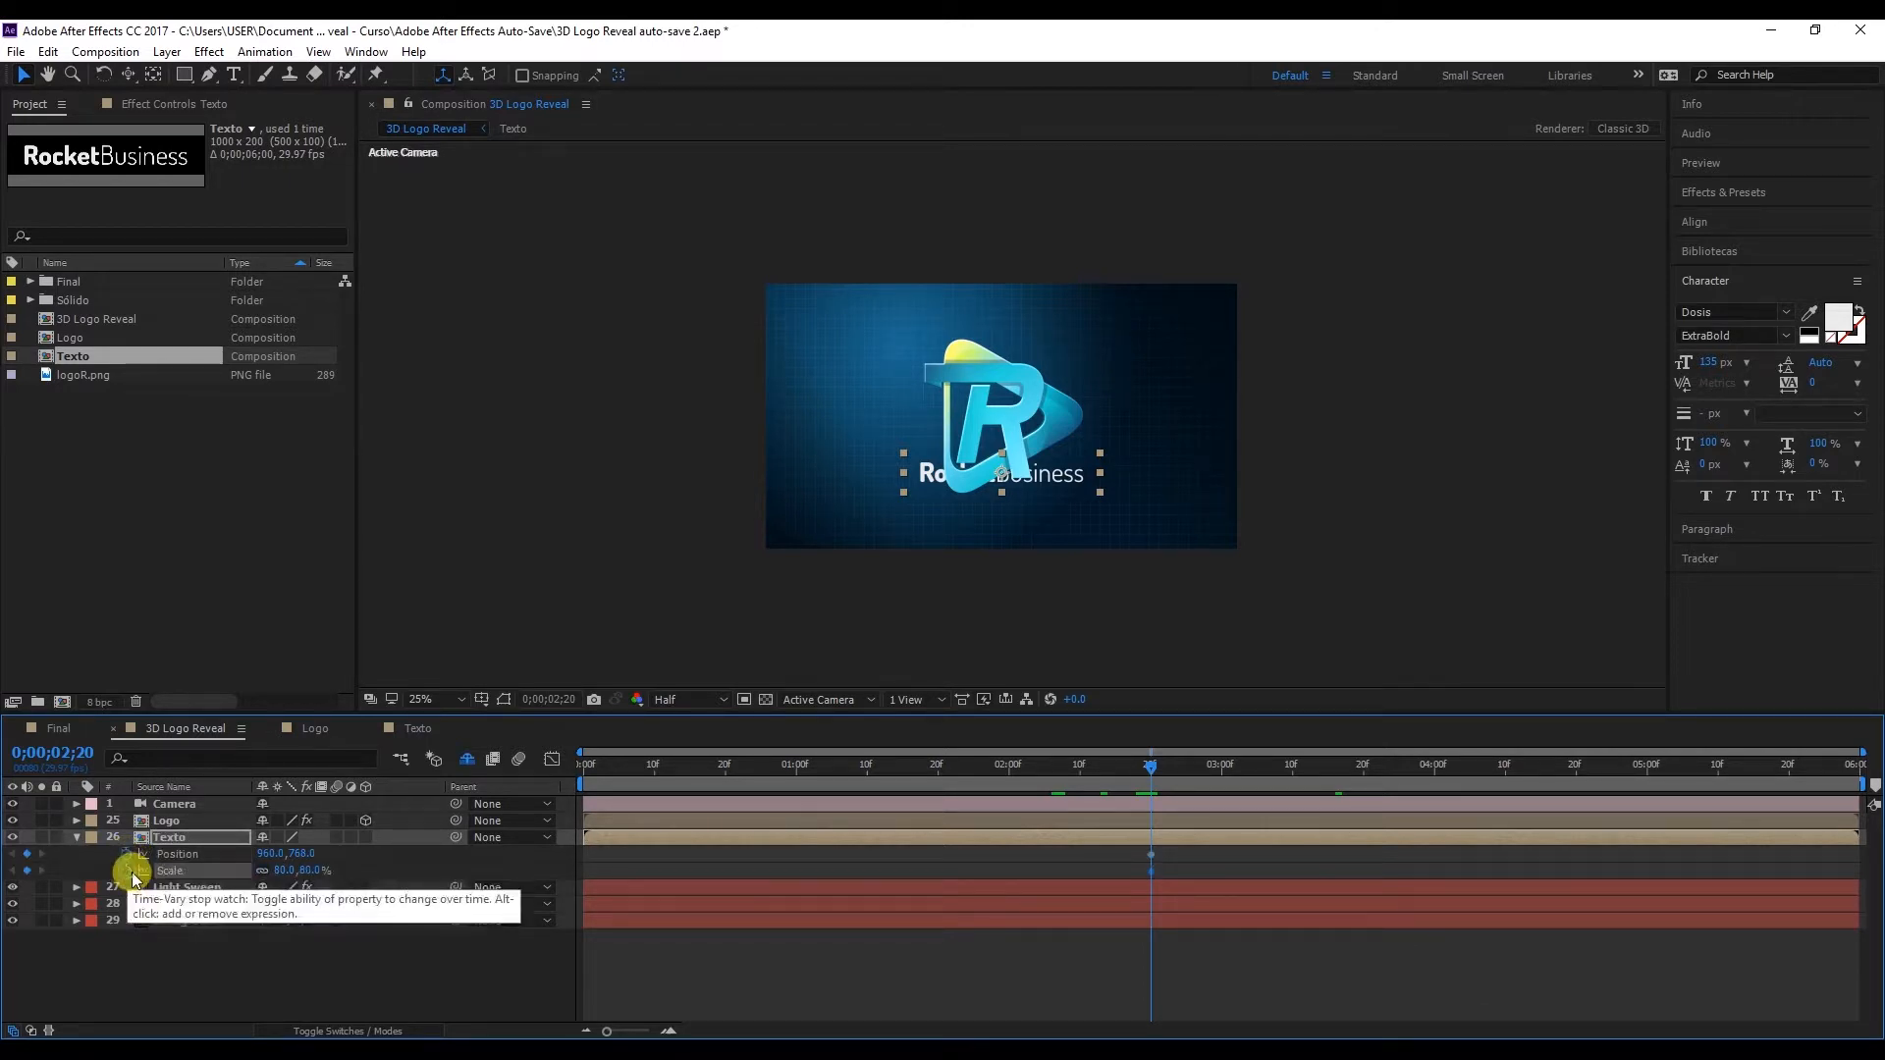
{"action": "left_click", "coordinate": [1540, 768]}
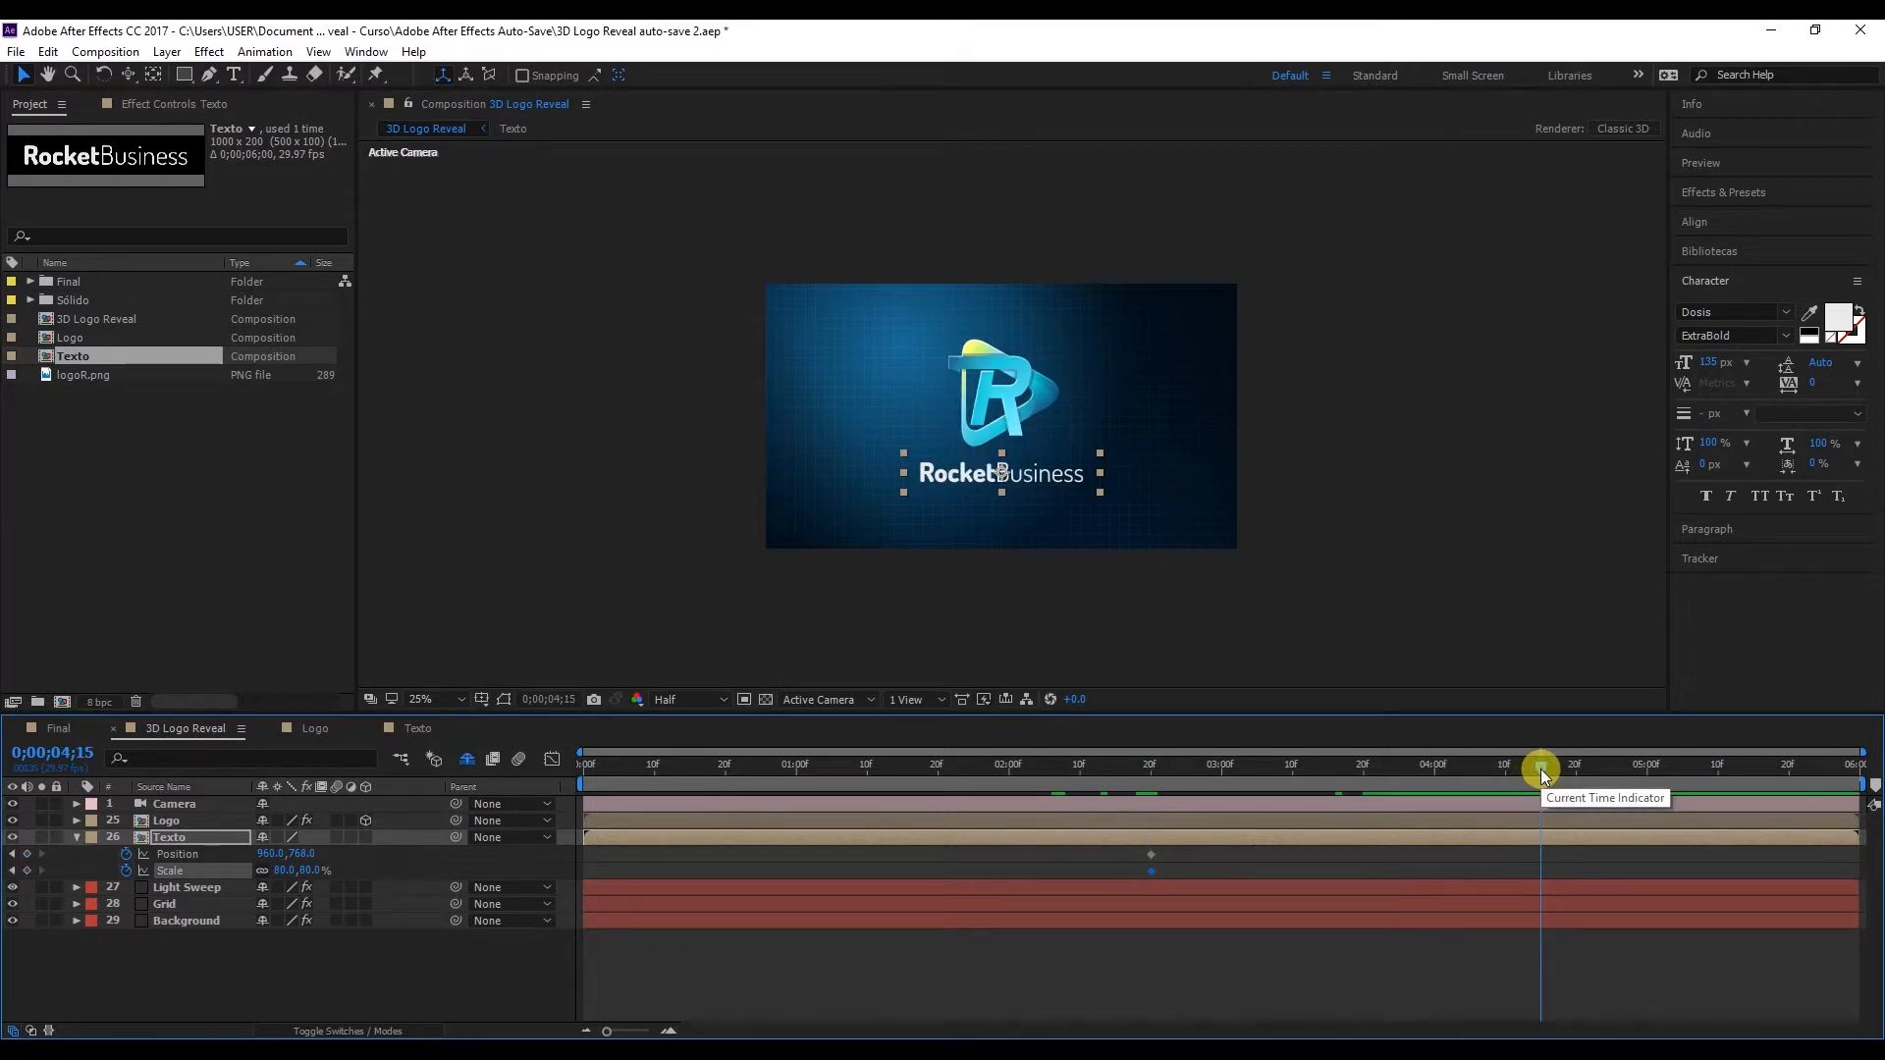
{"action": "left_click", "coordinate": [27, 855]}
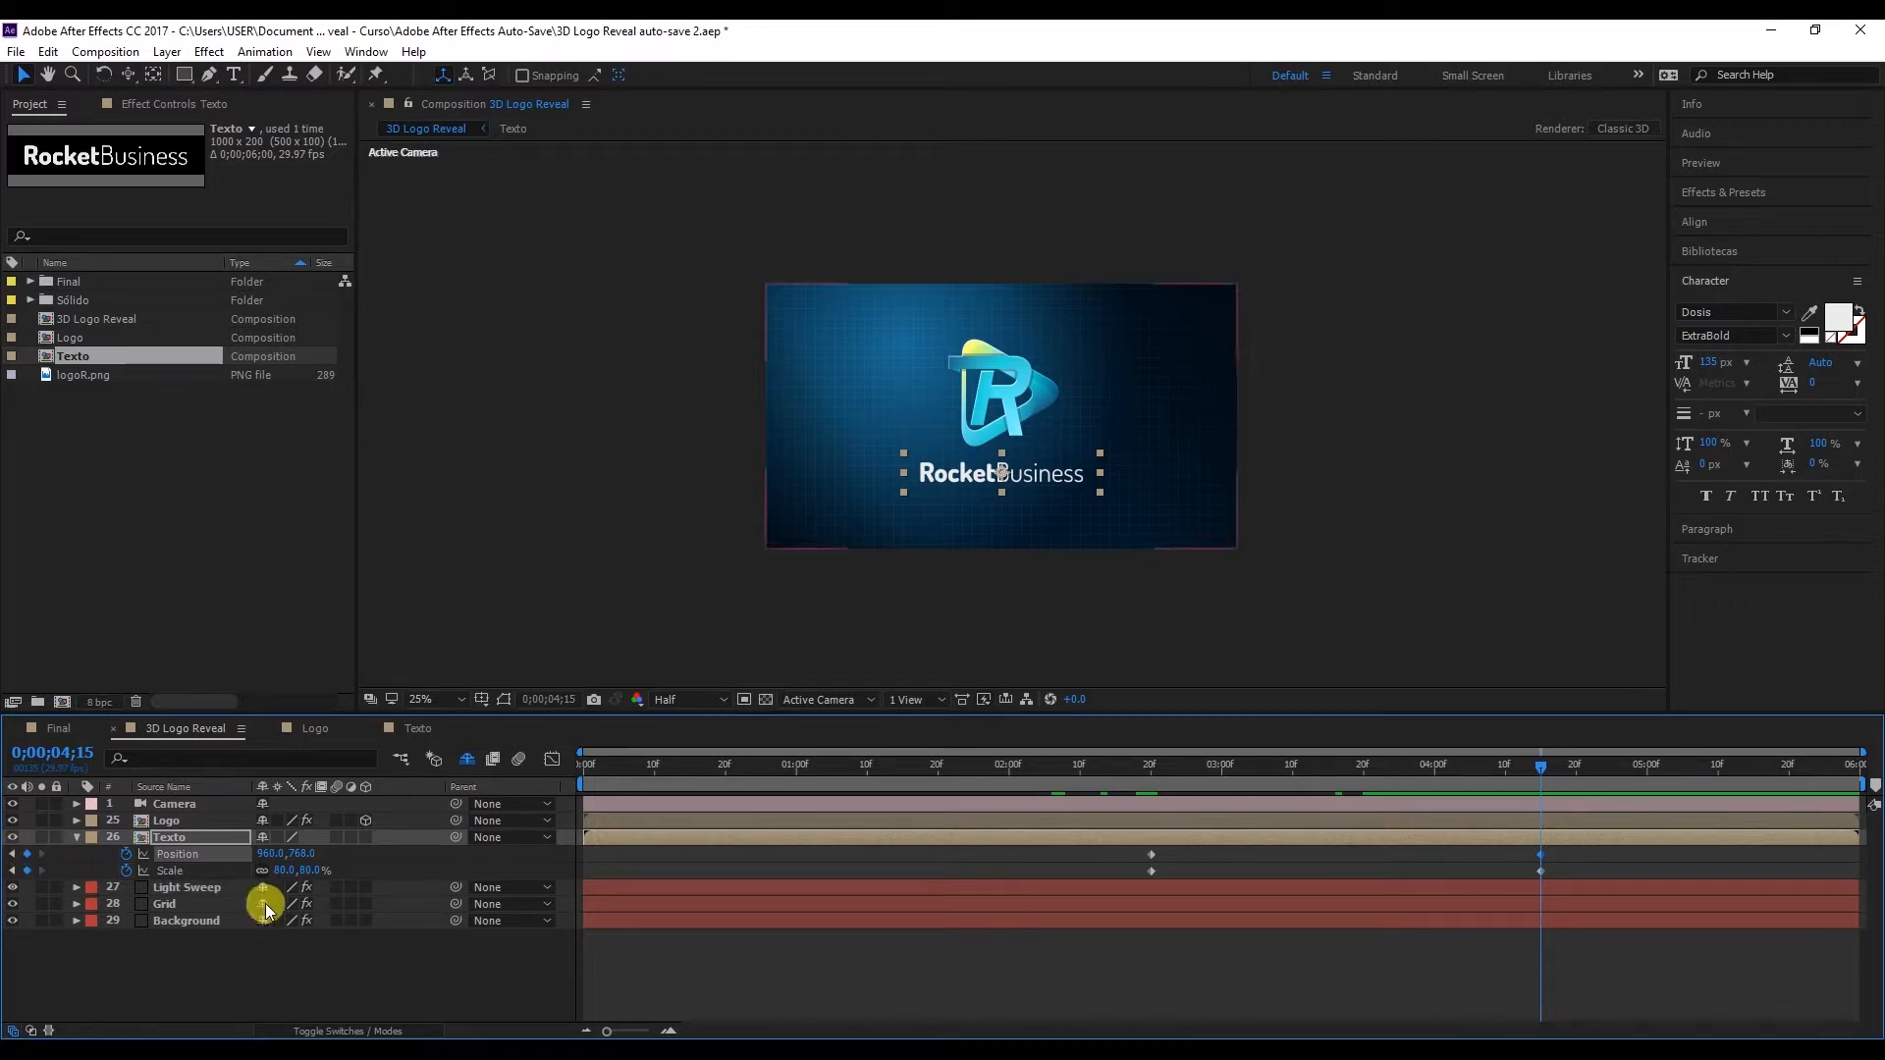
Step: At 0;00;02;20, move the Texto layer straight down outside the frame to about 960, 1364 and set its scale to 0%
{"action": "left_click_drag", "start_coordinate": [1162, 774], "coordinate": [1152, 775]}
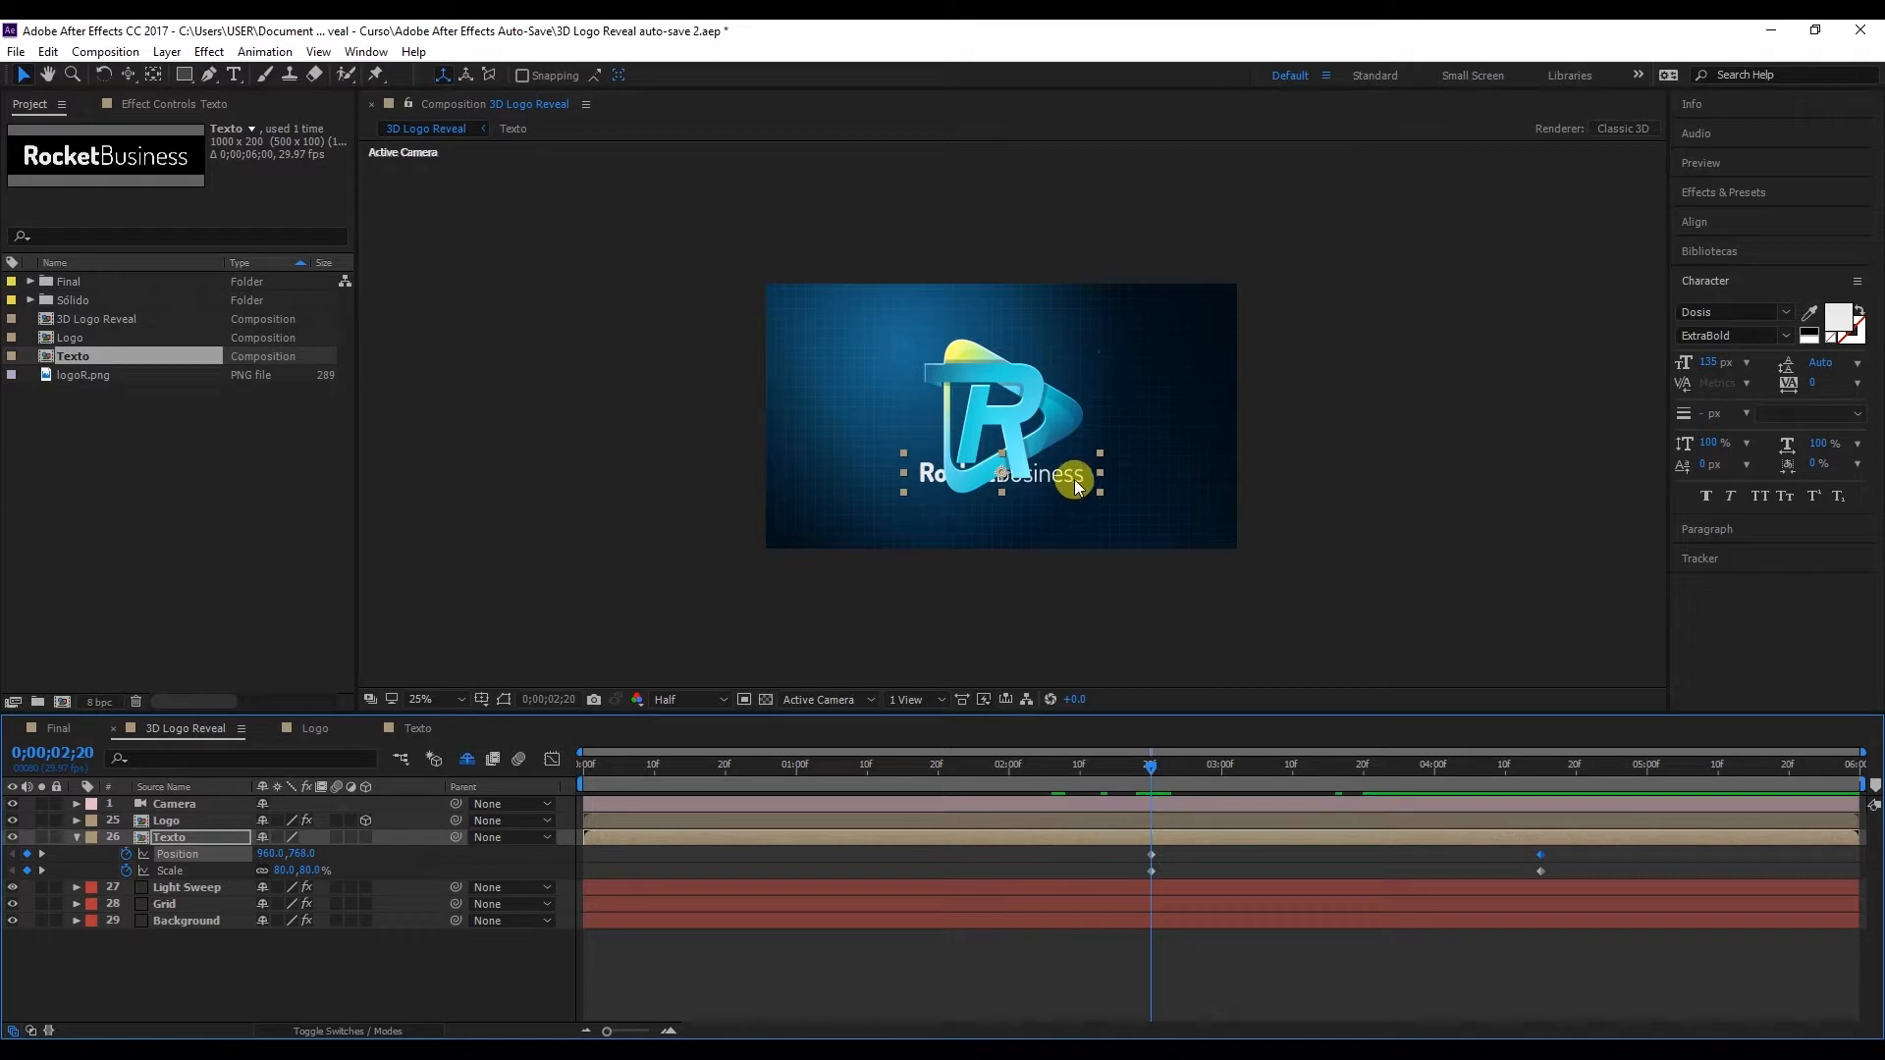
{"action": "left_click_drag", "start_coordinate": [1074, 478], "coordinate": [1078, 625]}
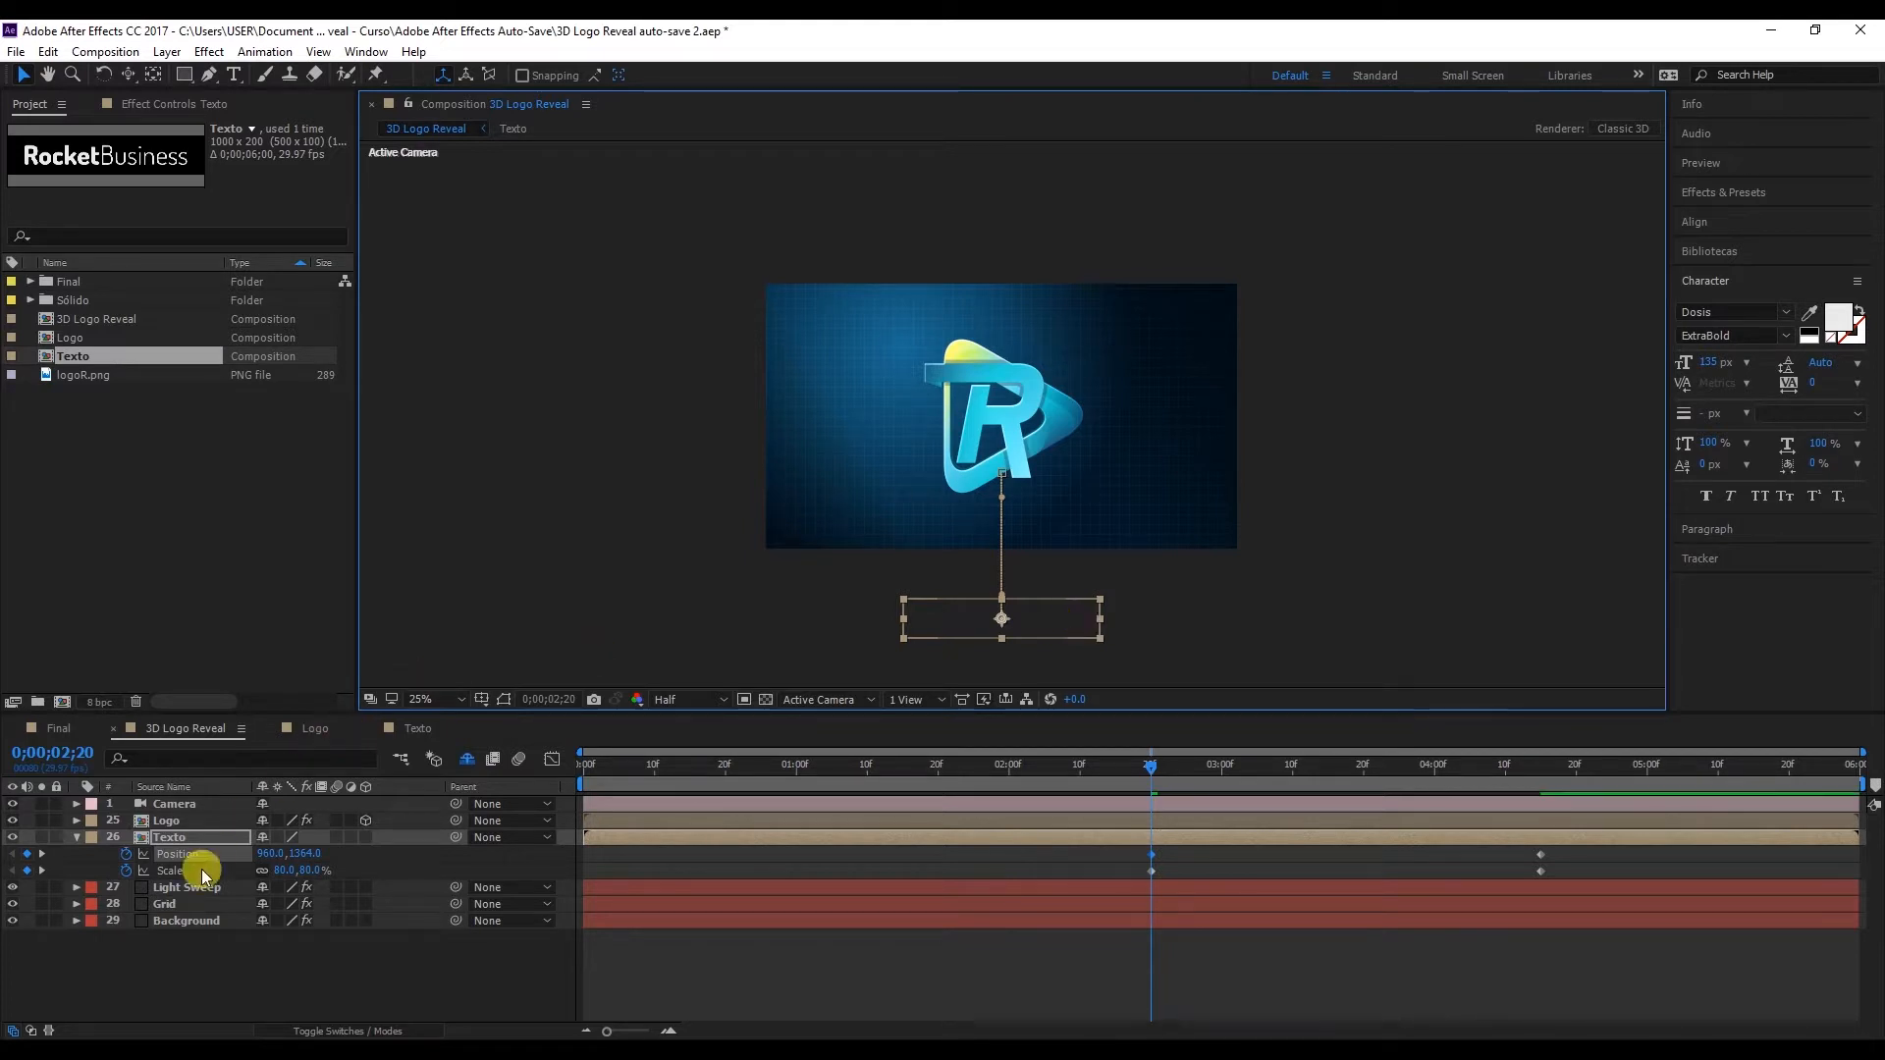
{"action": "left_click", "coordinate": [338, 876]}
{"action": "left_click", "coordinate": [312, 871]}
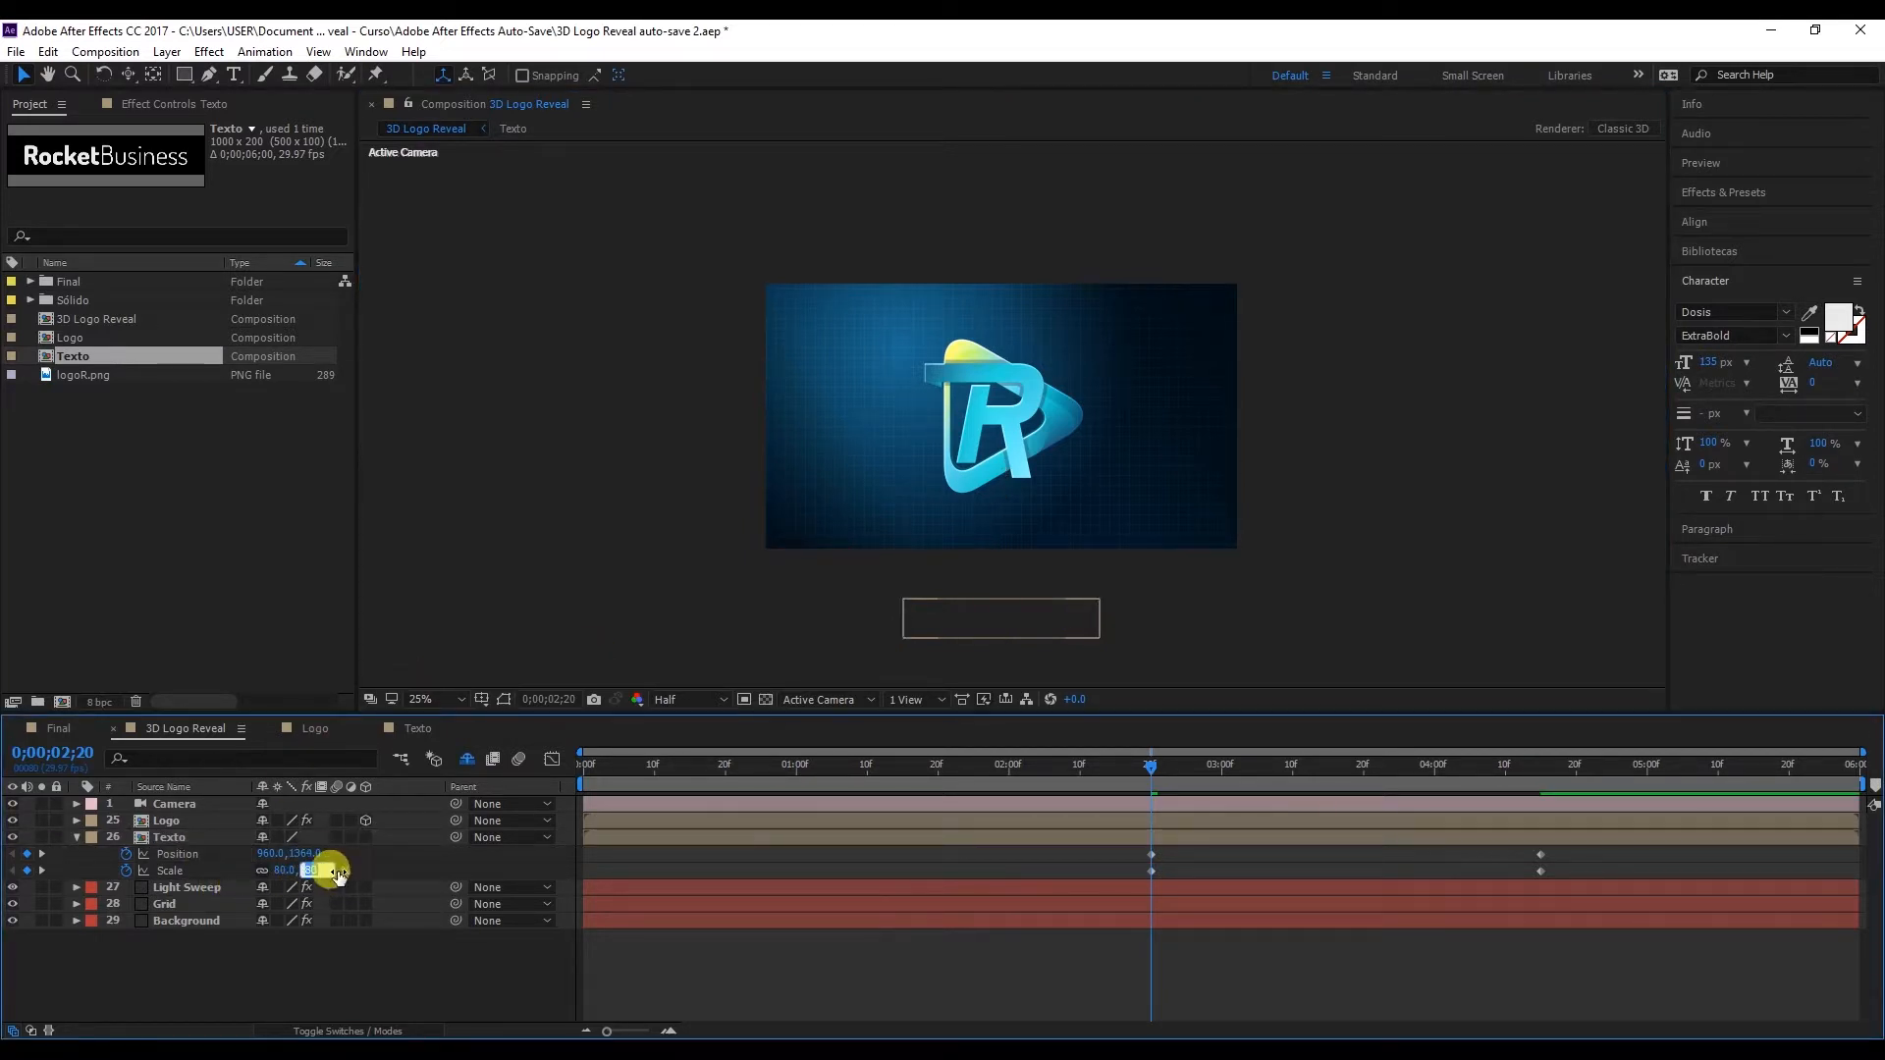
{"action": "type", "text": "0"}
{"action": "left_click", "coordinate": [586, 953]}
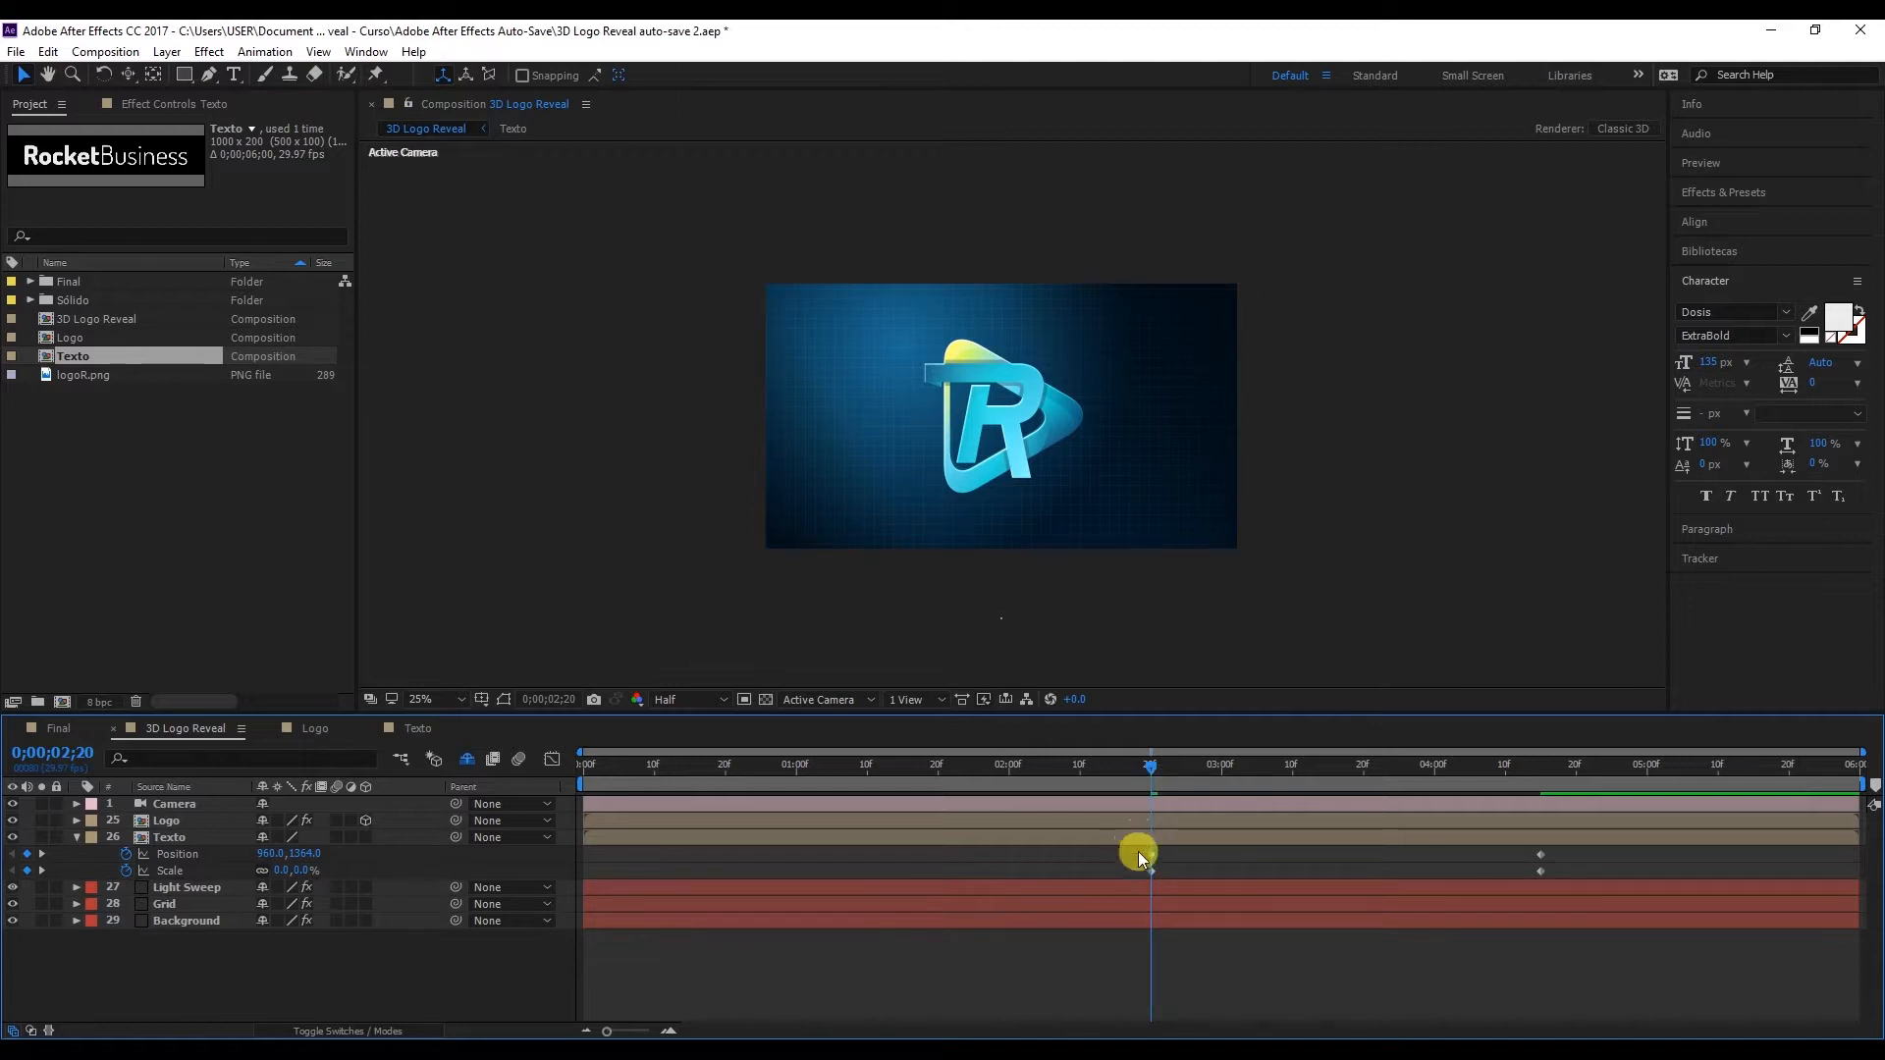
Step: Apply Easy Ease to all Position and Scale keyframes of Texto and preview the animation from 0;00;02;15
{"action": "left_click_drag", "start_coordinate": [1143, 852], "coordinate": [1631, 880]}
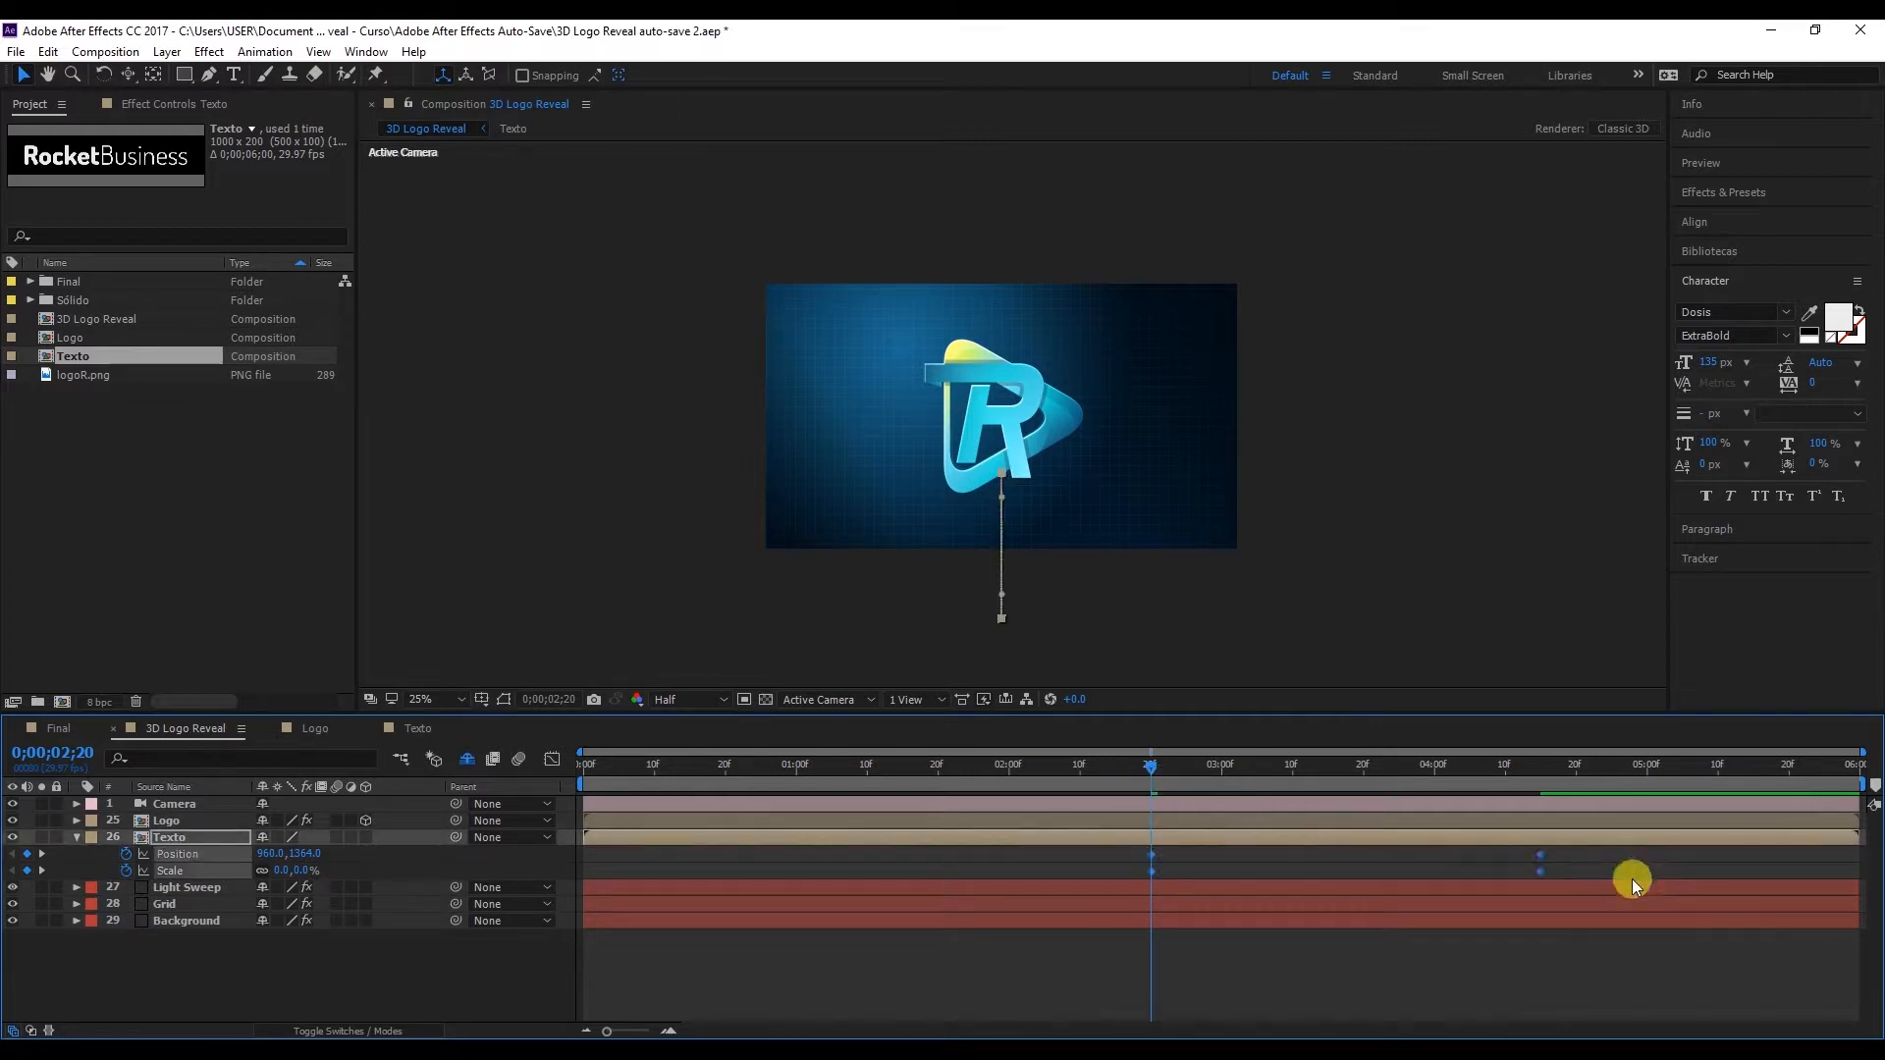
{"action": "right_click", "coordinate": [1539, 870]}
{"action": "mouse_move", "coordinate": [1595, 857]}
{"action": "left_click", "coordinate": [1422, 898]}
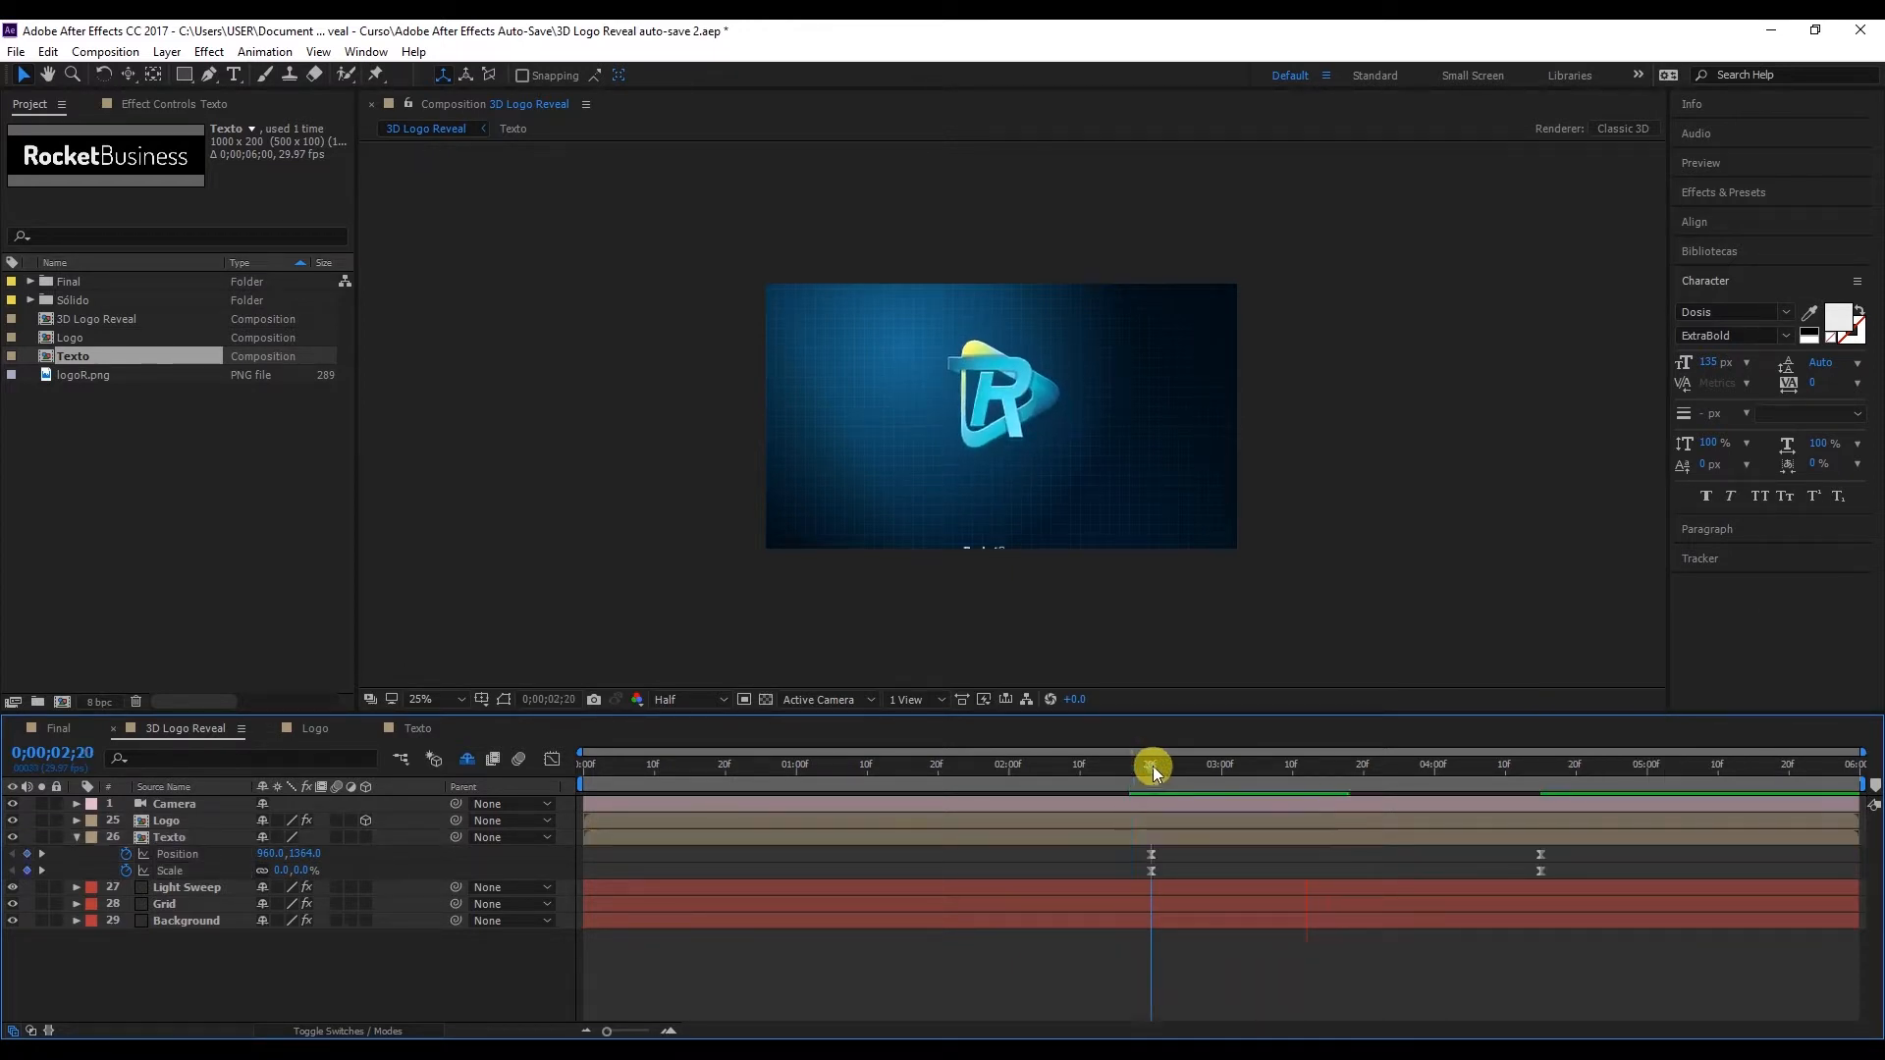
{"action": "left_click_drag", "start_coordinate": [1153, 765], "coordinate": [1114, 769]}
{"action": "key", "text": "space"}
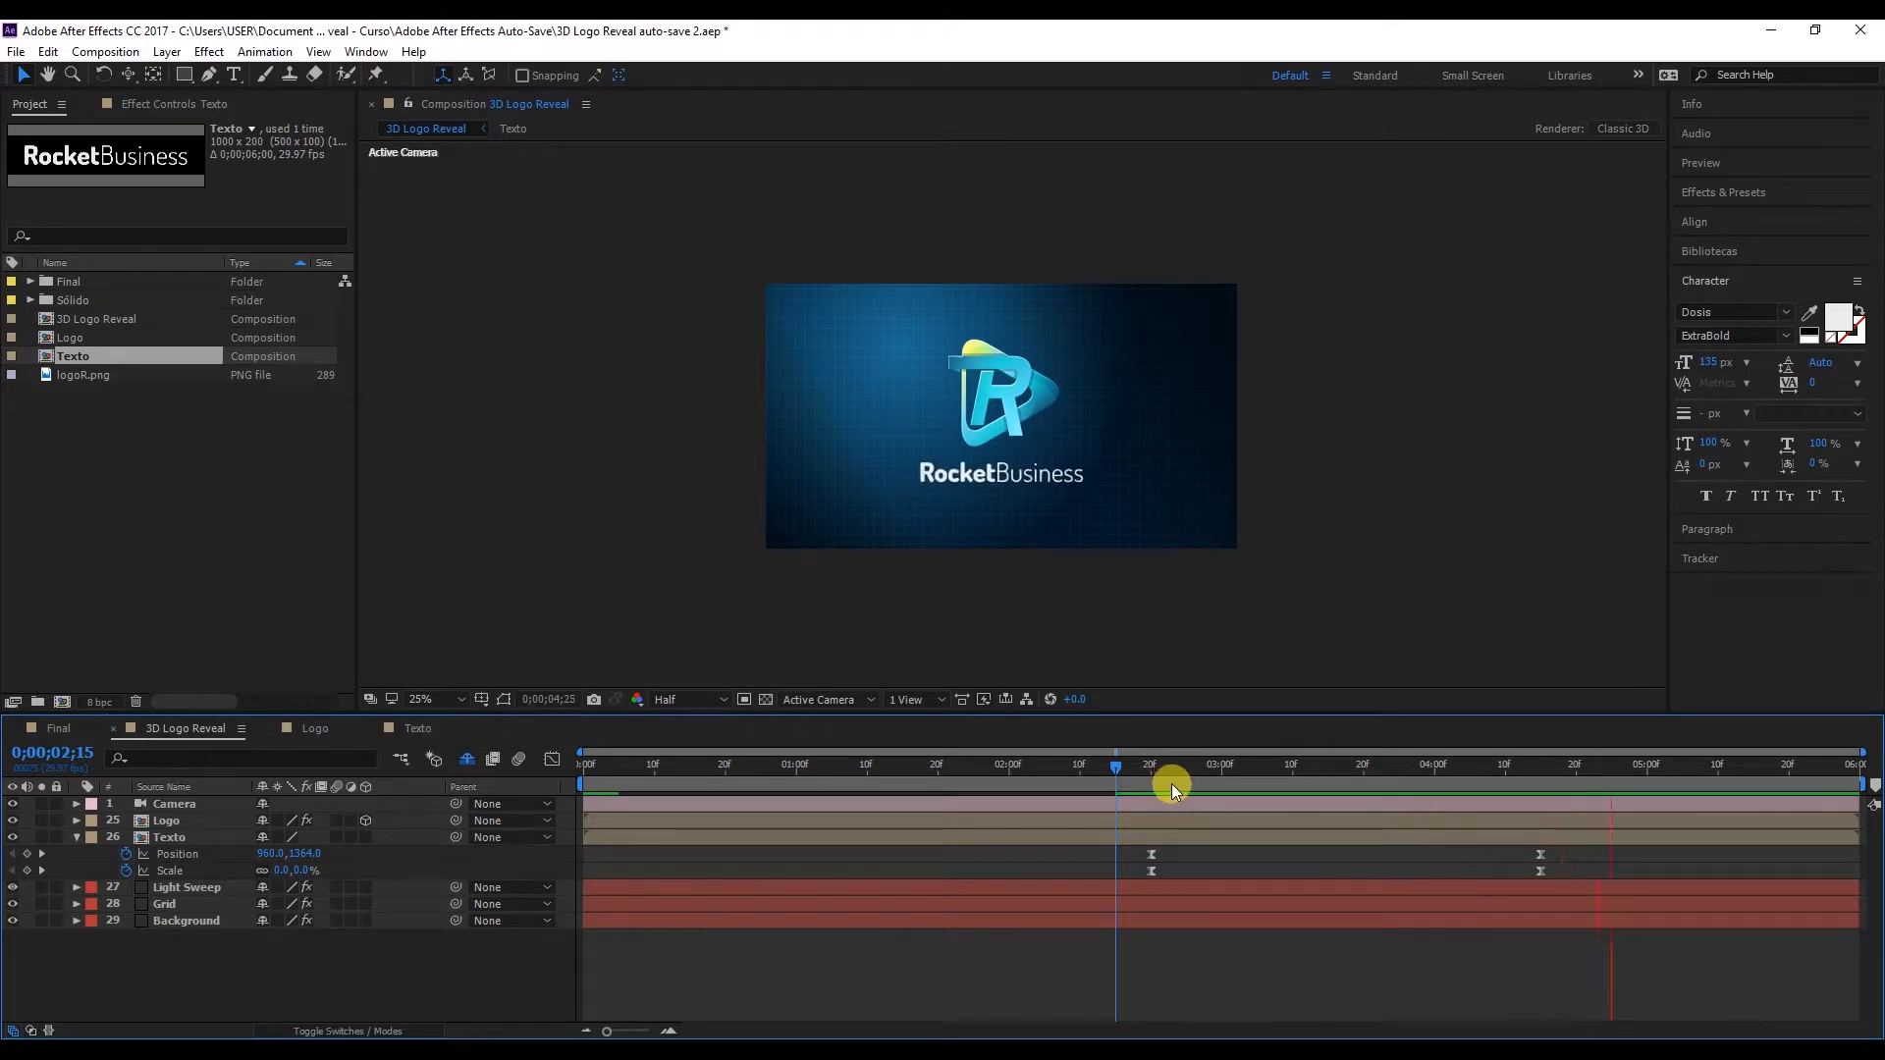
Step: Set the time to 0;00;02;20 and show Texto's Position animation as a value graph in the Graph Editor
{"action": "left_click", "coordinate": [1138, 778]}
{"action": "left_click_drag", "start_coordinate": [1138, 777], "coordinate": [1151, 776]}
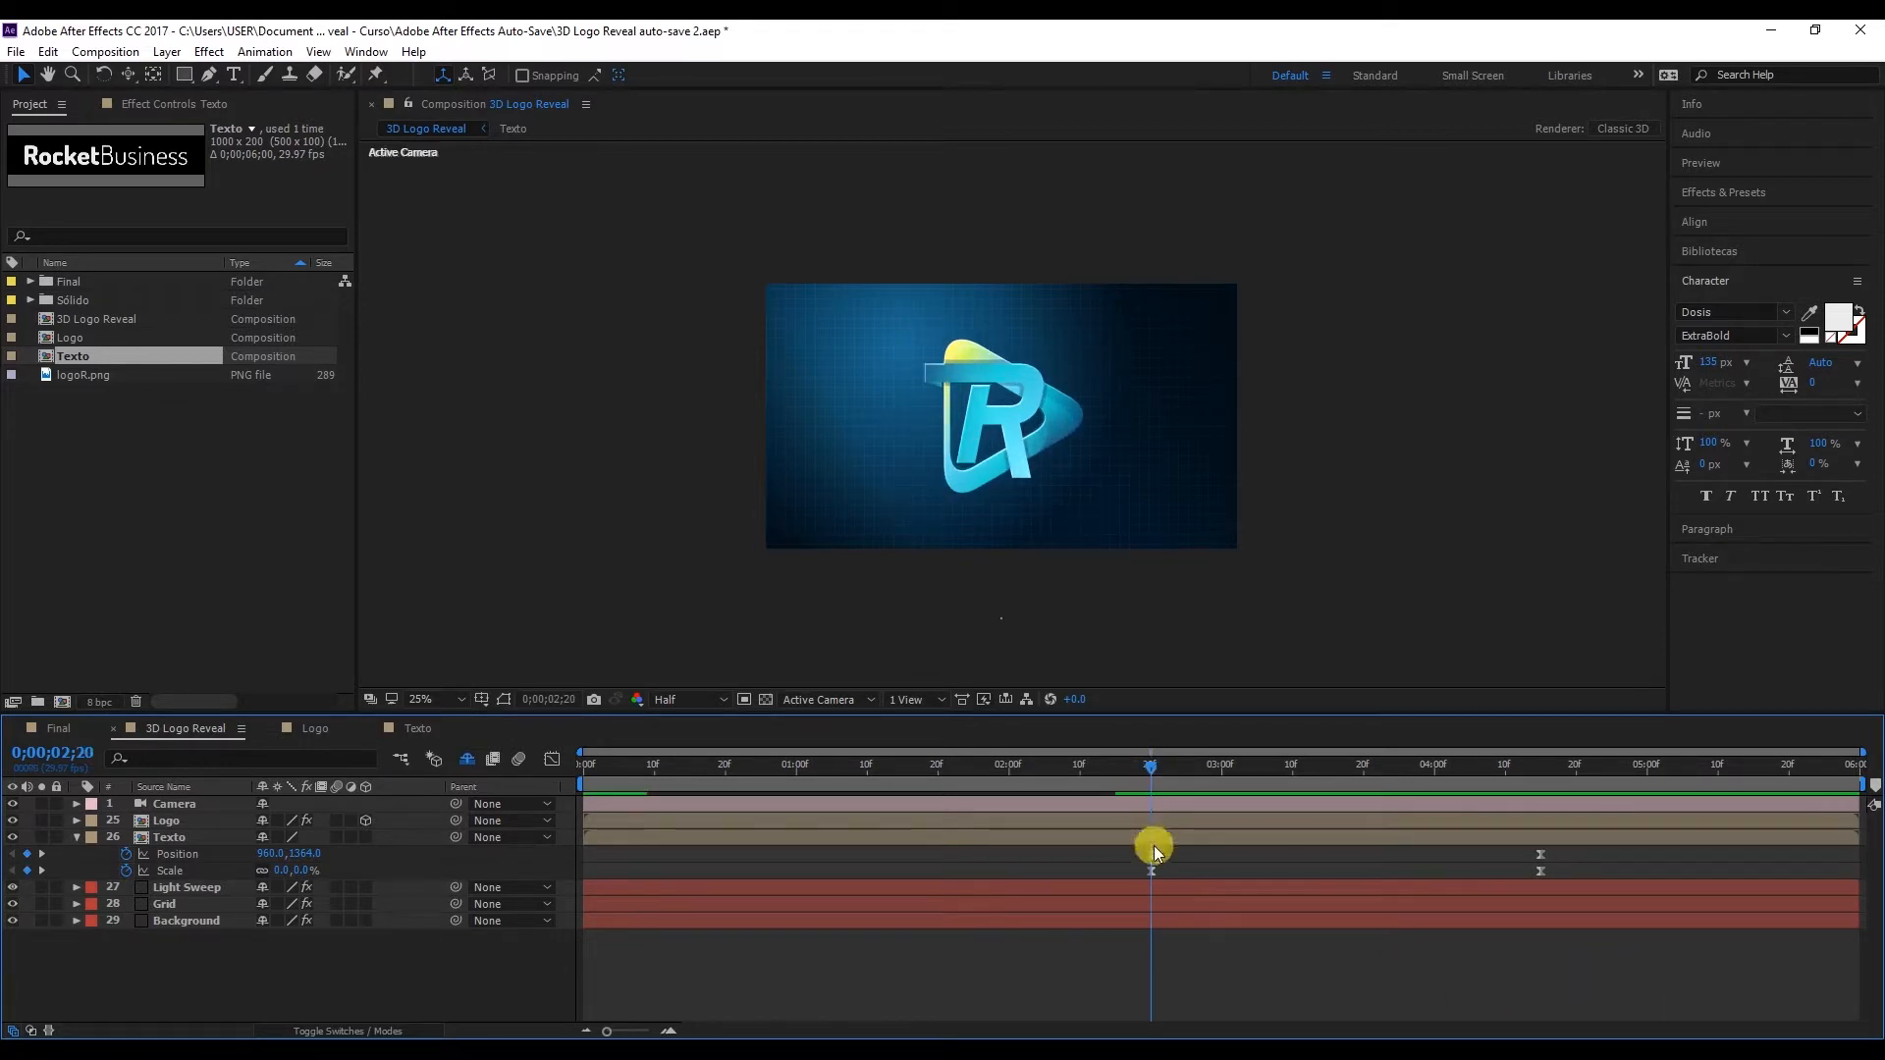
{"action": "left_click_drag", "start_coordinate": [1153, 846], "coordinate": [1182, 872]}
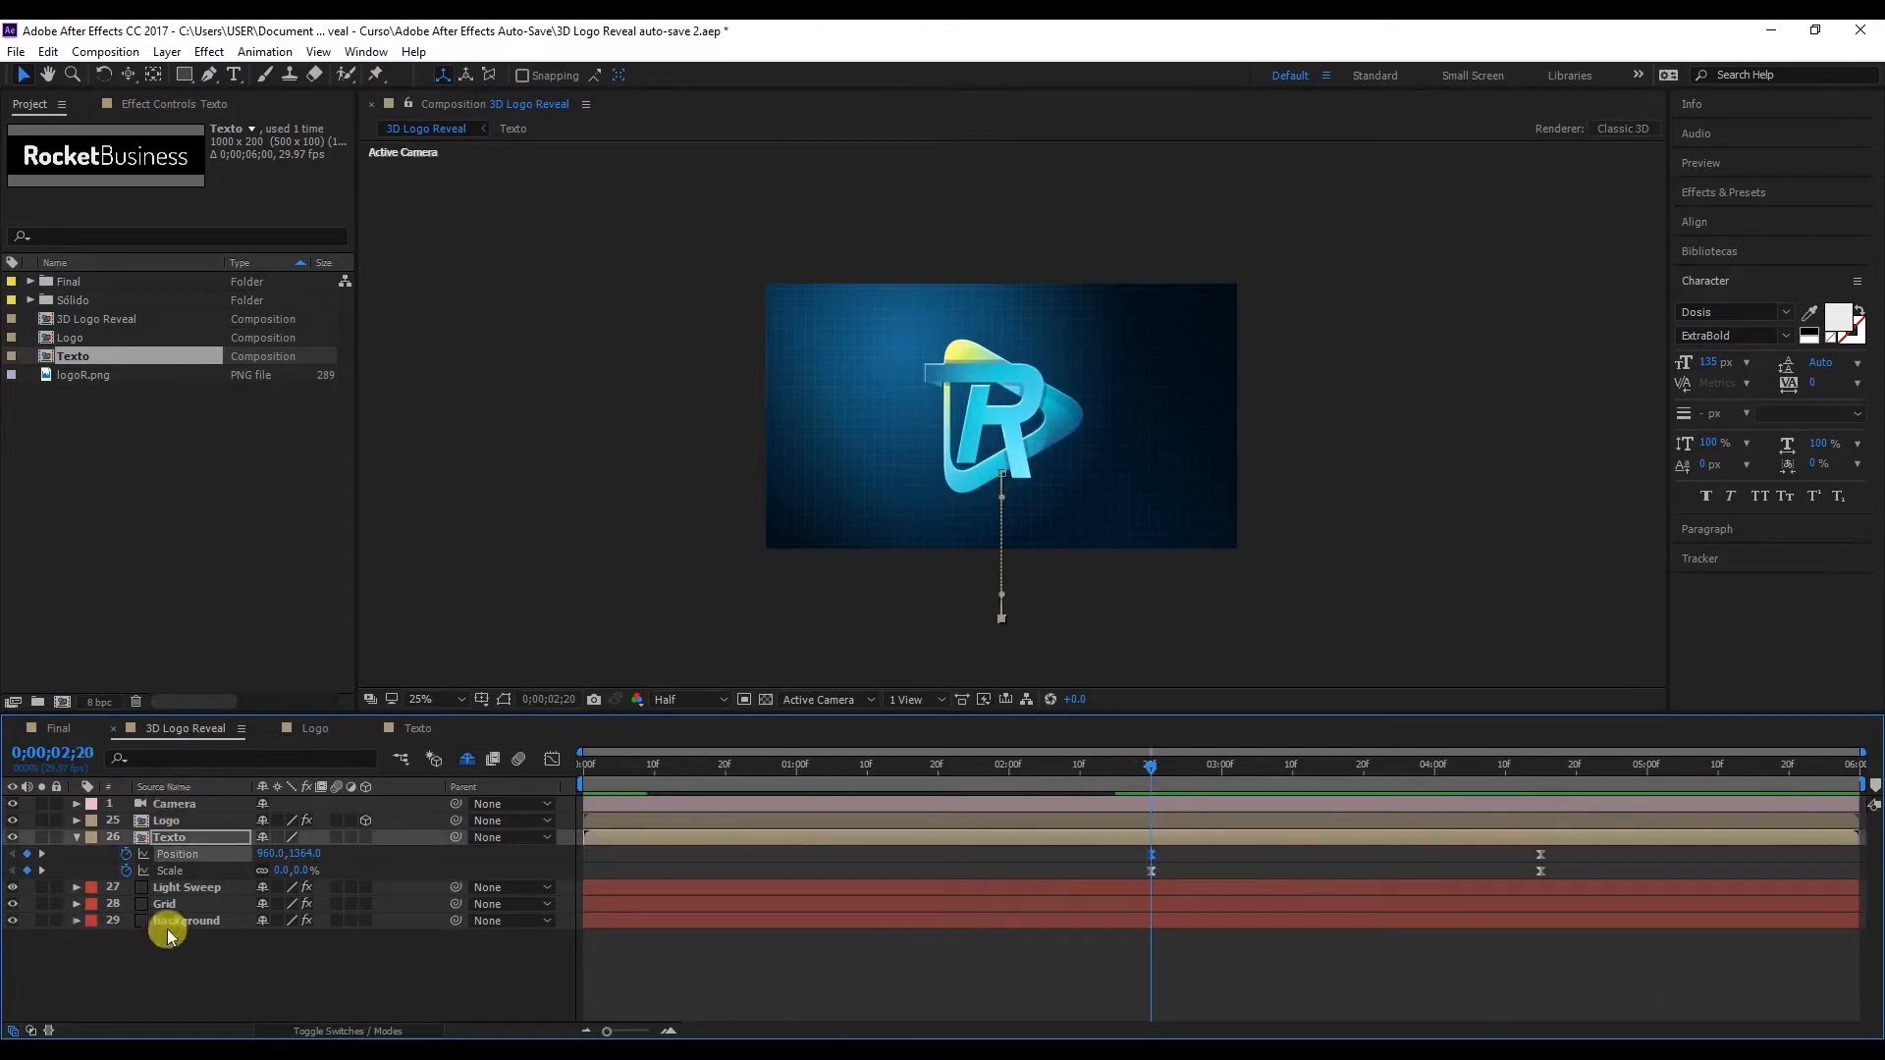
{"action": "left_click", "coordinate": [552, 759]}
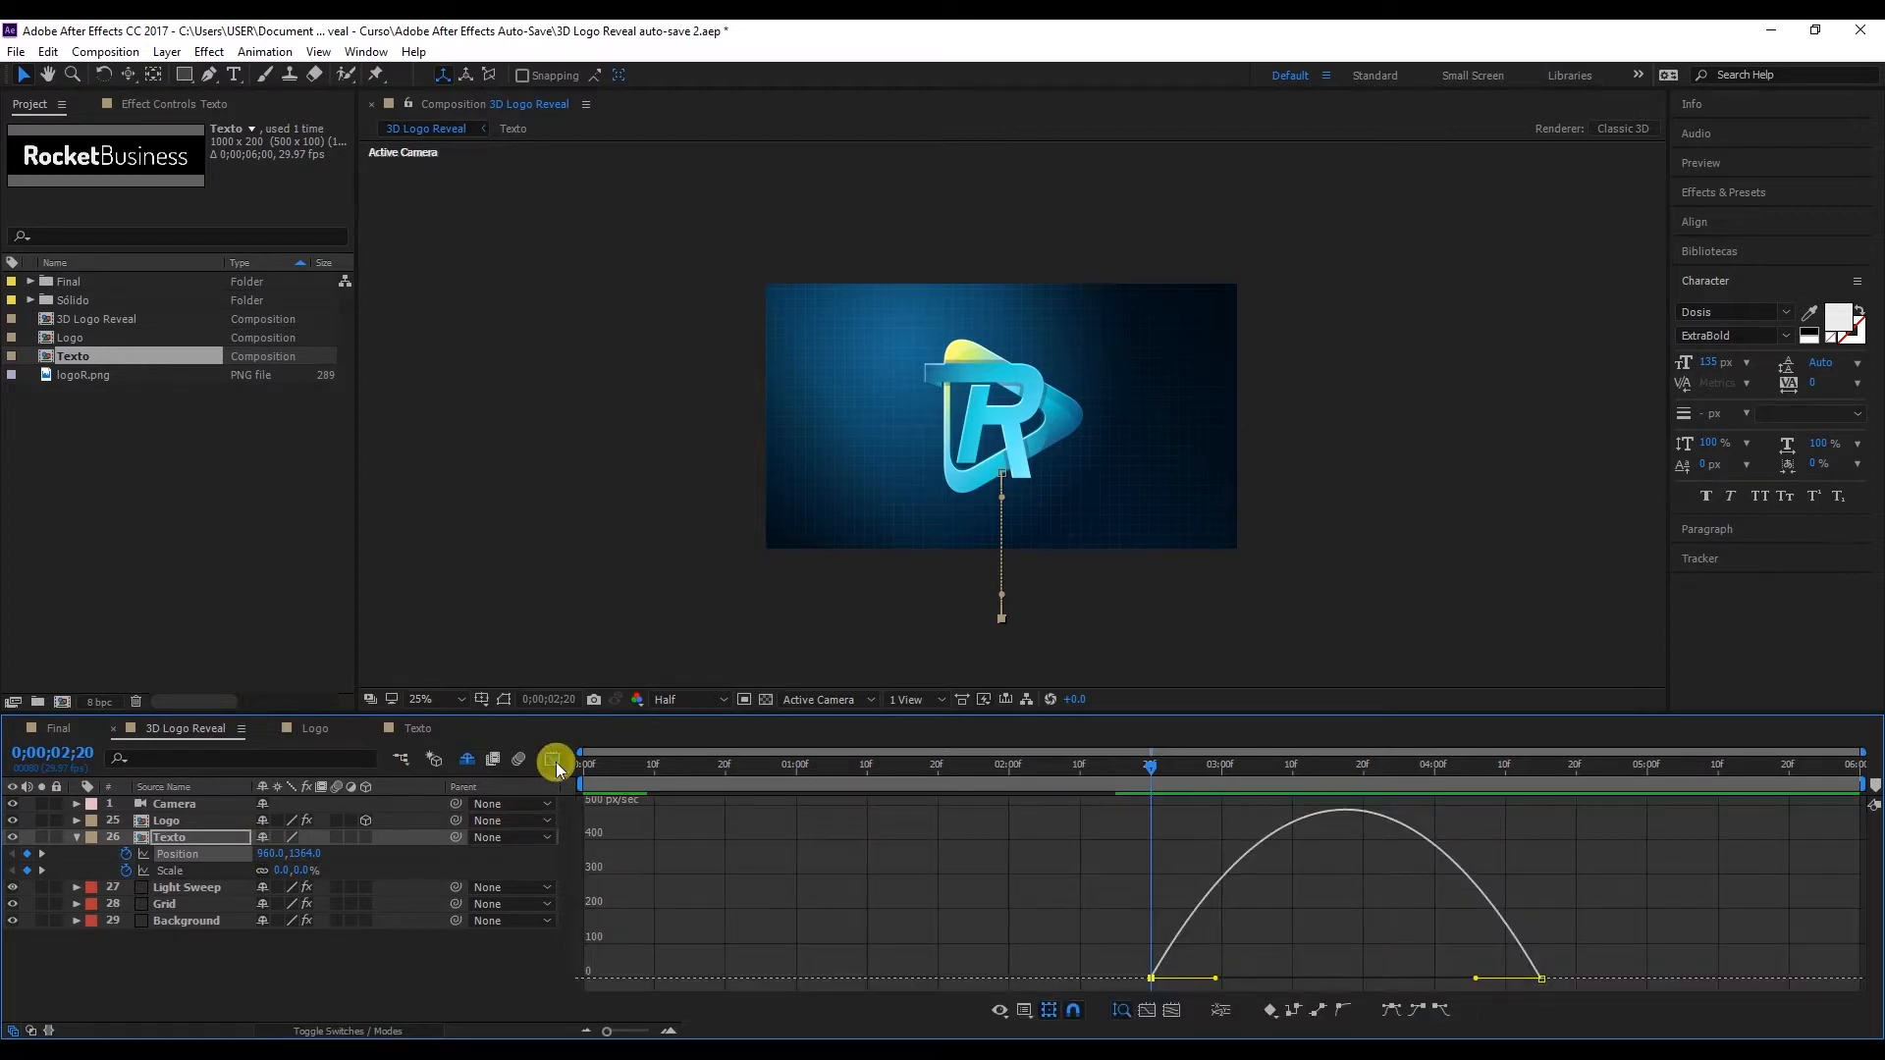
{"action": "left_click", "coordinate": [1032, 1016]}
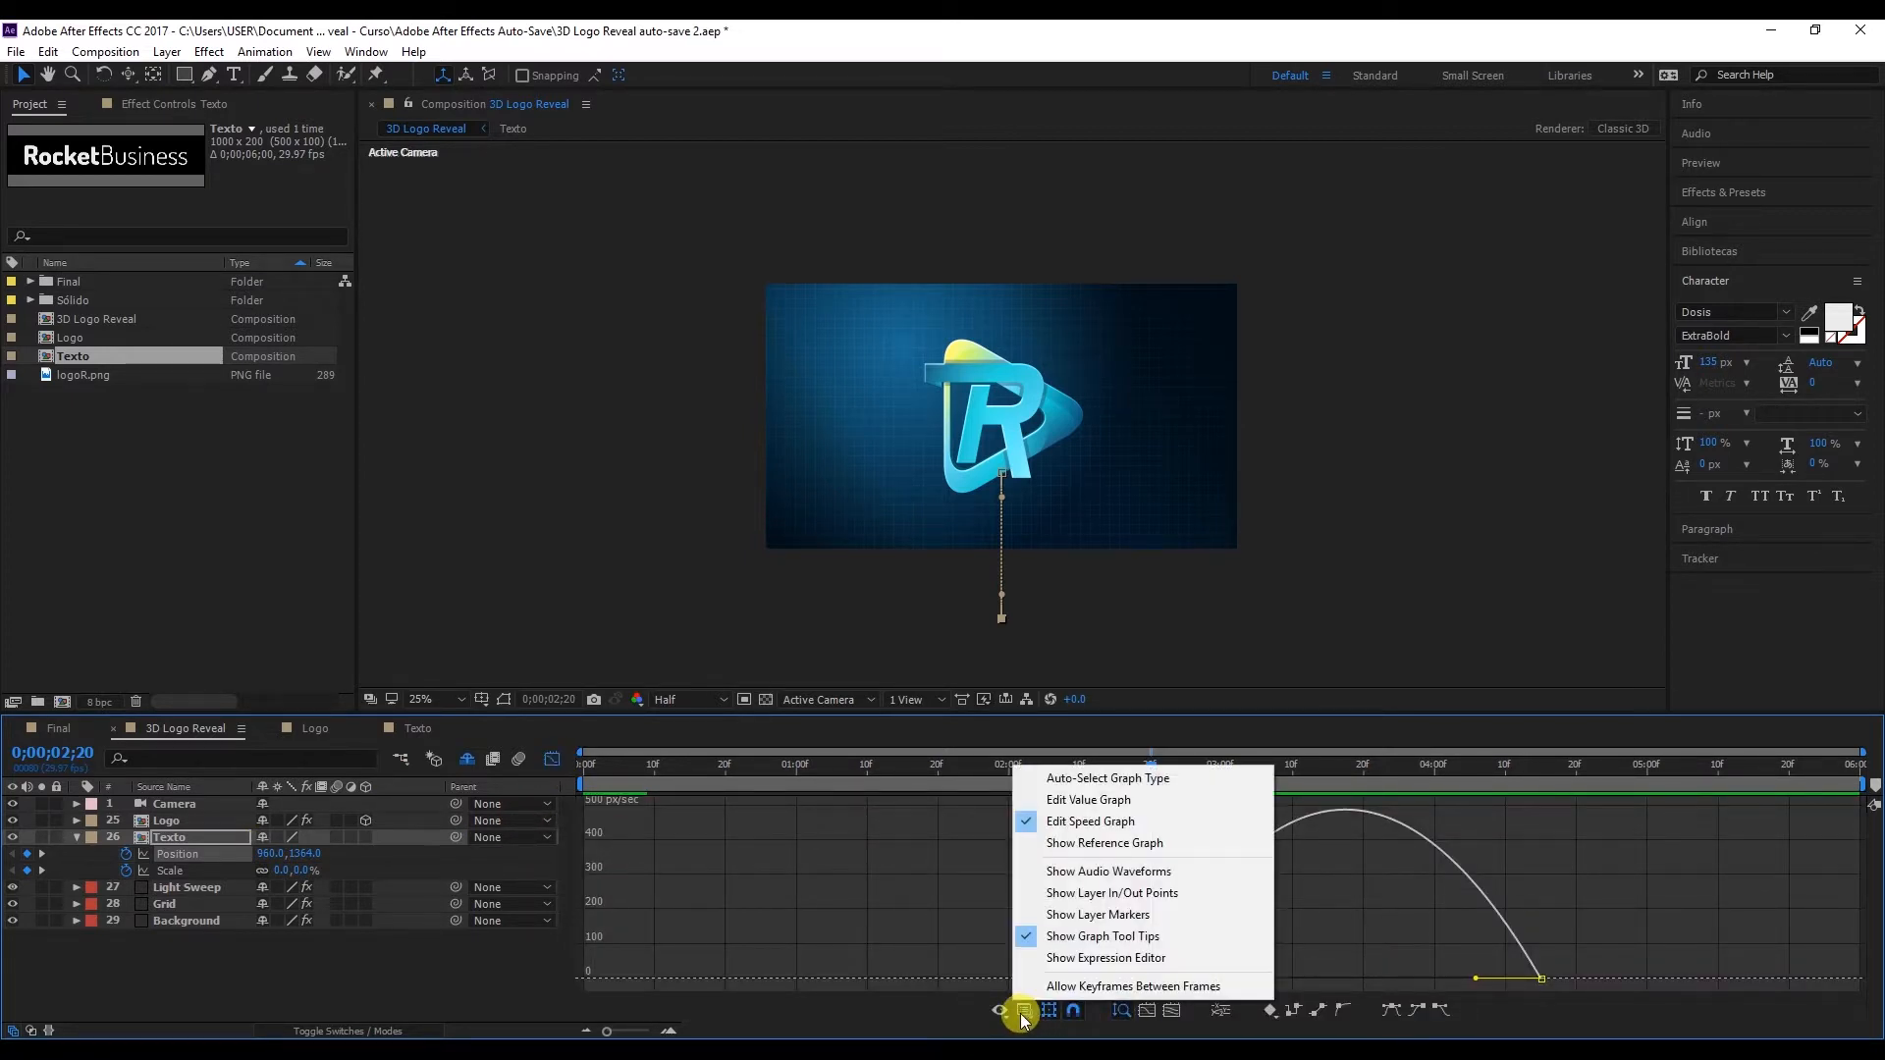
{"action": "left_click", "coordinate": [1083, 801]}
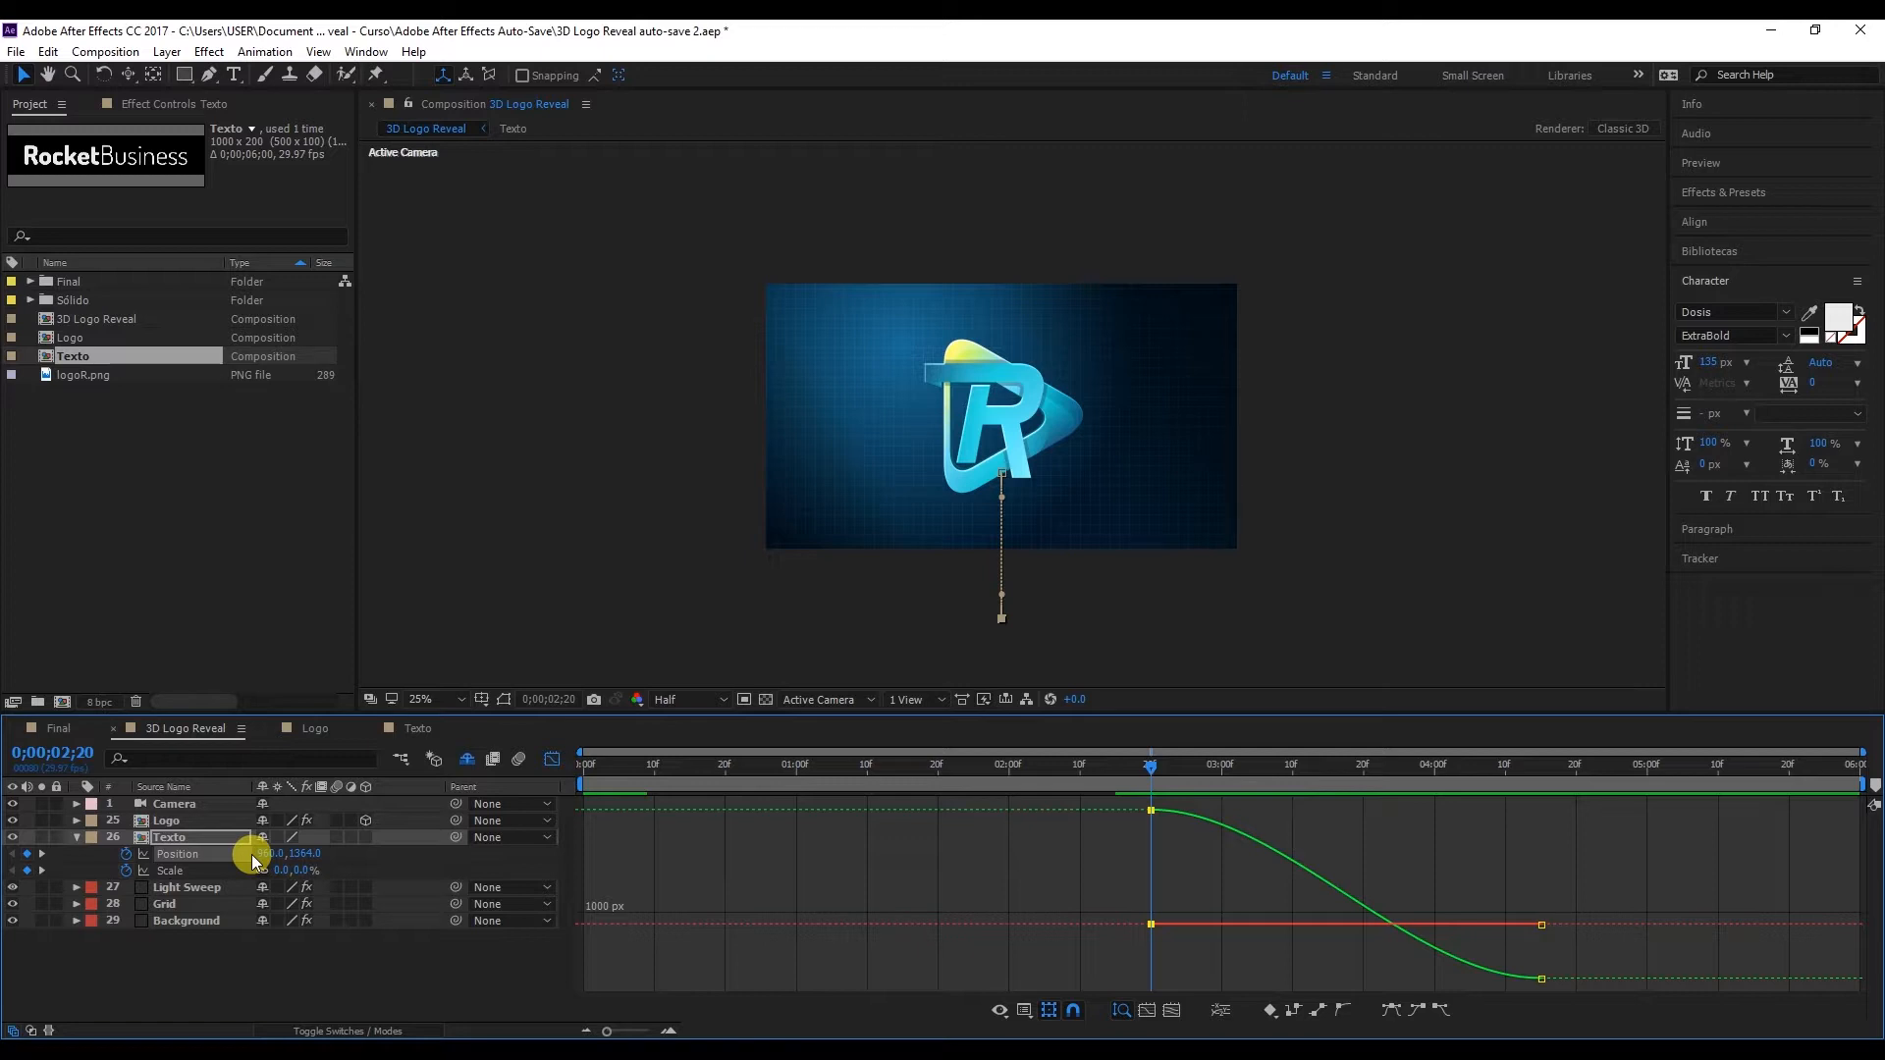
Step: Separate the Texto layer's Position into X and Y dimensions and set the time to 0;00;03;16
{"action": "right_click", "coordinate": [192, 850]}
{"action": "left_click", "coordinate": [294, 693]}
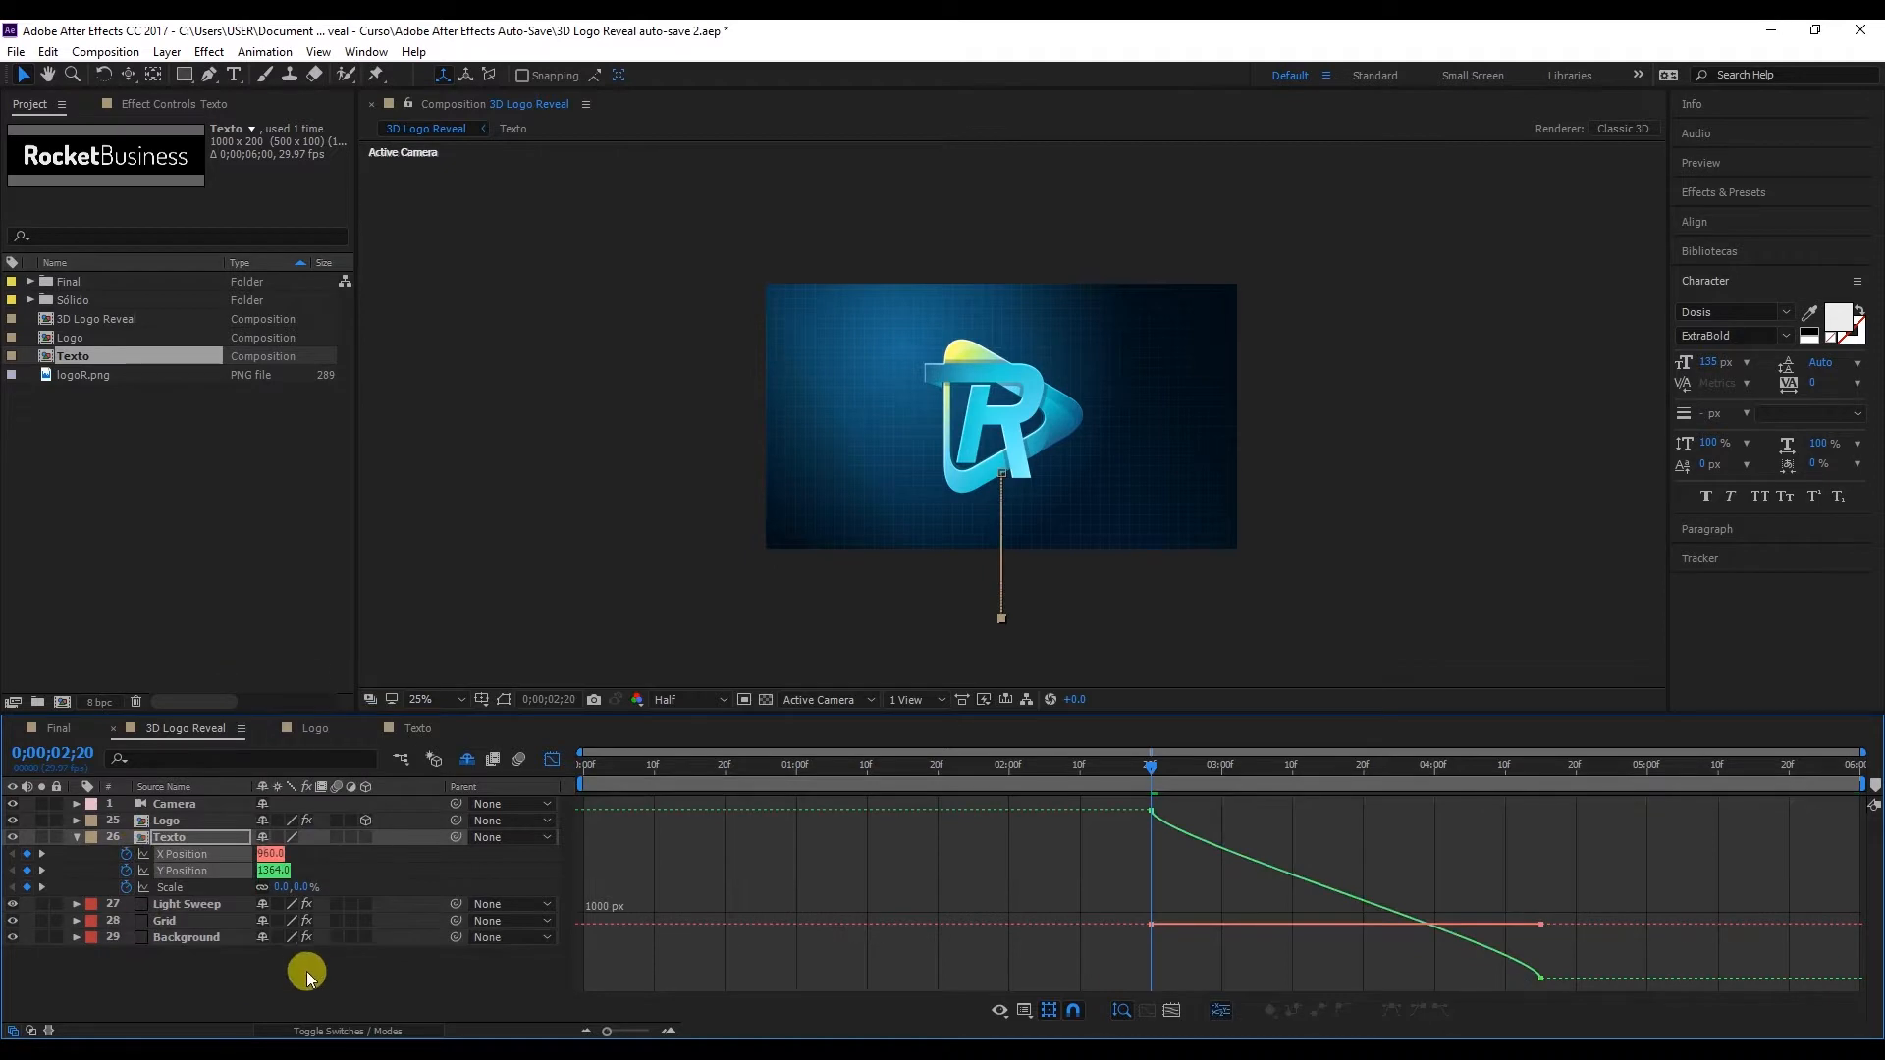
{"action": "left_click_drag", "start_coordinate": [1147, 768], "coordinate": [1333, 800]}
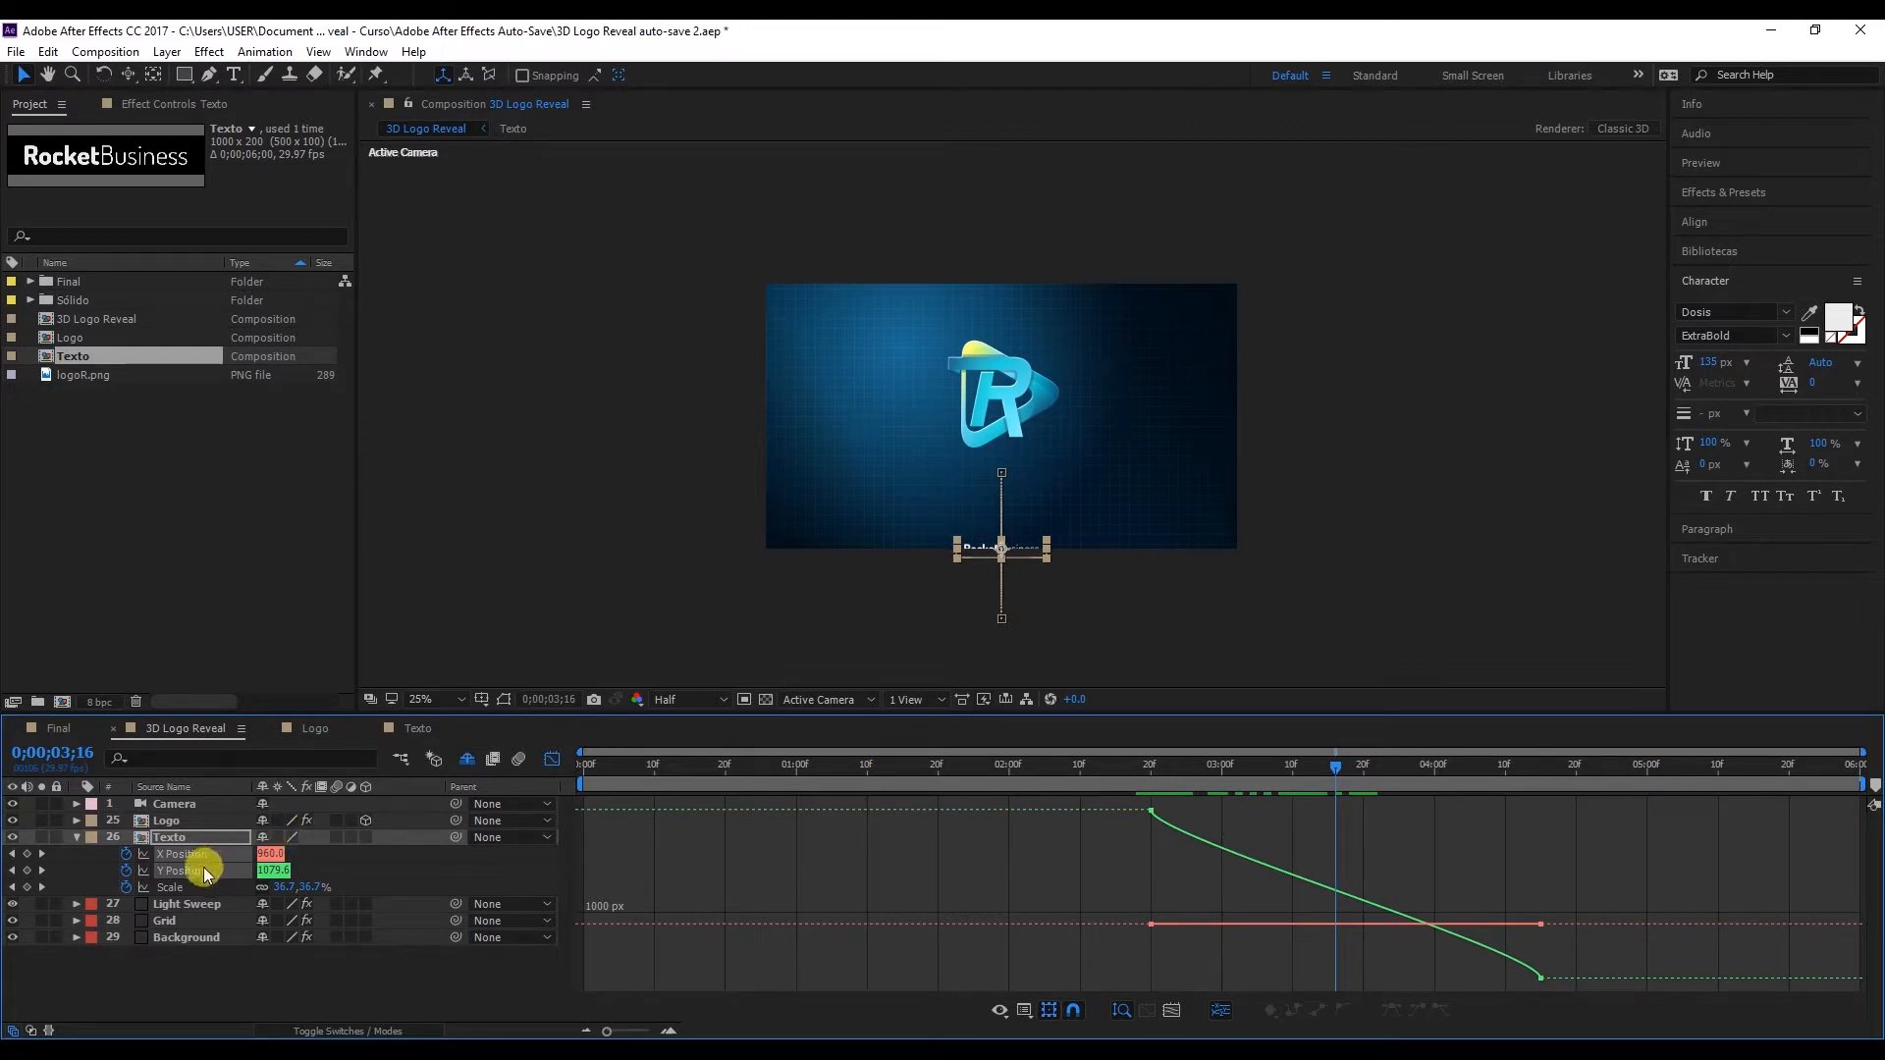
Step: Remove all X Position keyframes from the Texto layer and display its Y Position graph
{"action": "left_click", "coordinate": [286, 992]}
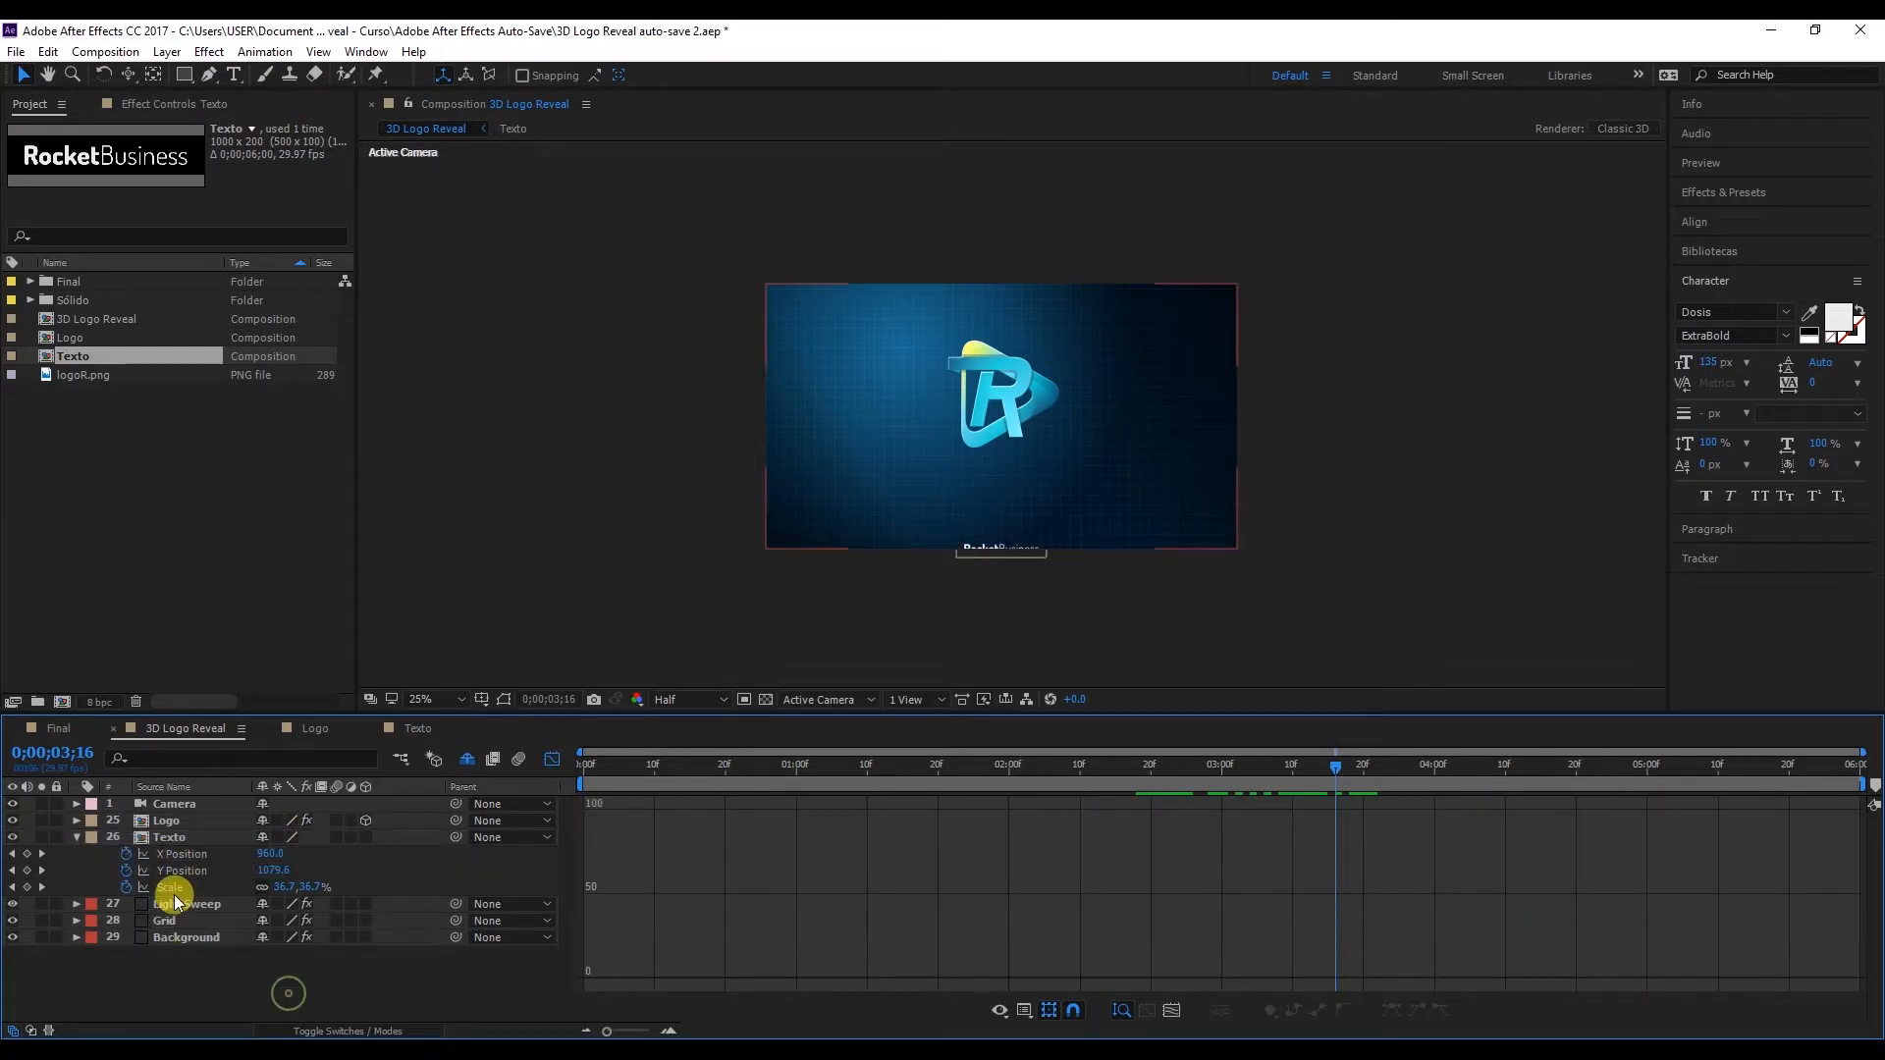
{"action": "left_click", "coordinate": [126, 855]}
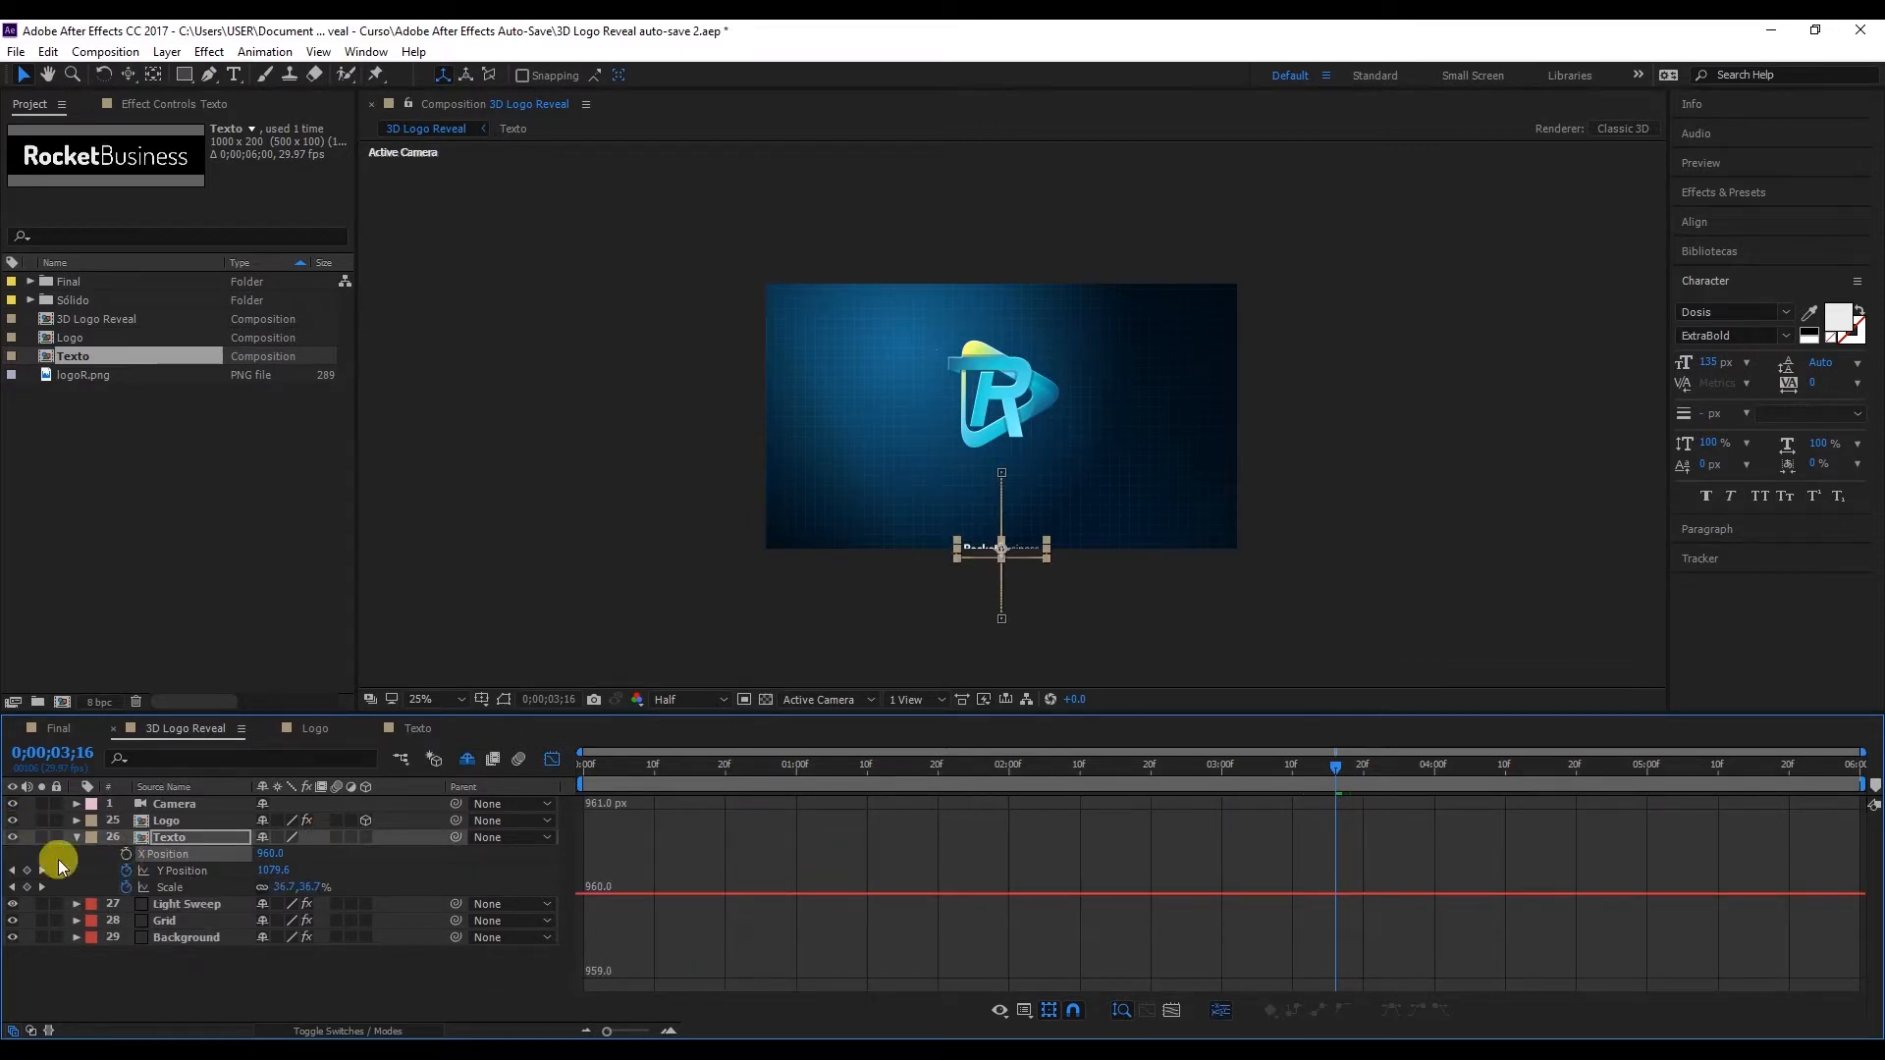
{"action": "left_click", "coordinate": [196, 870]}
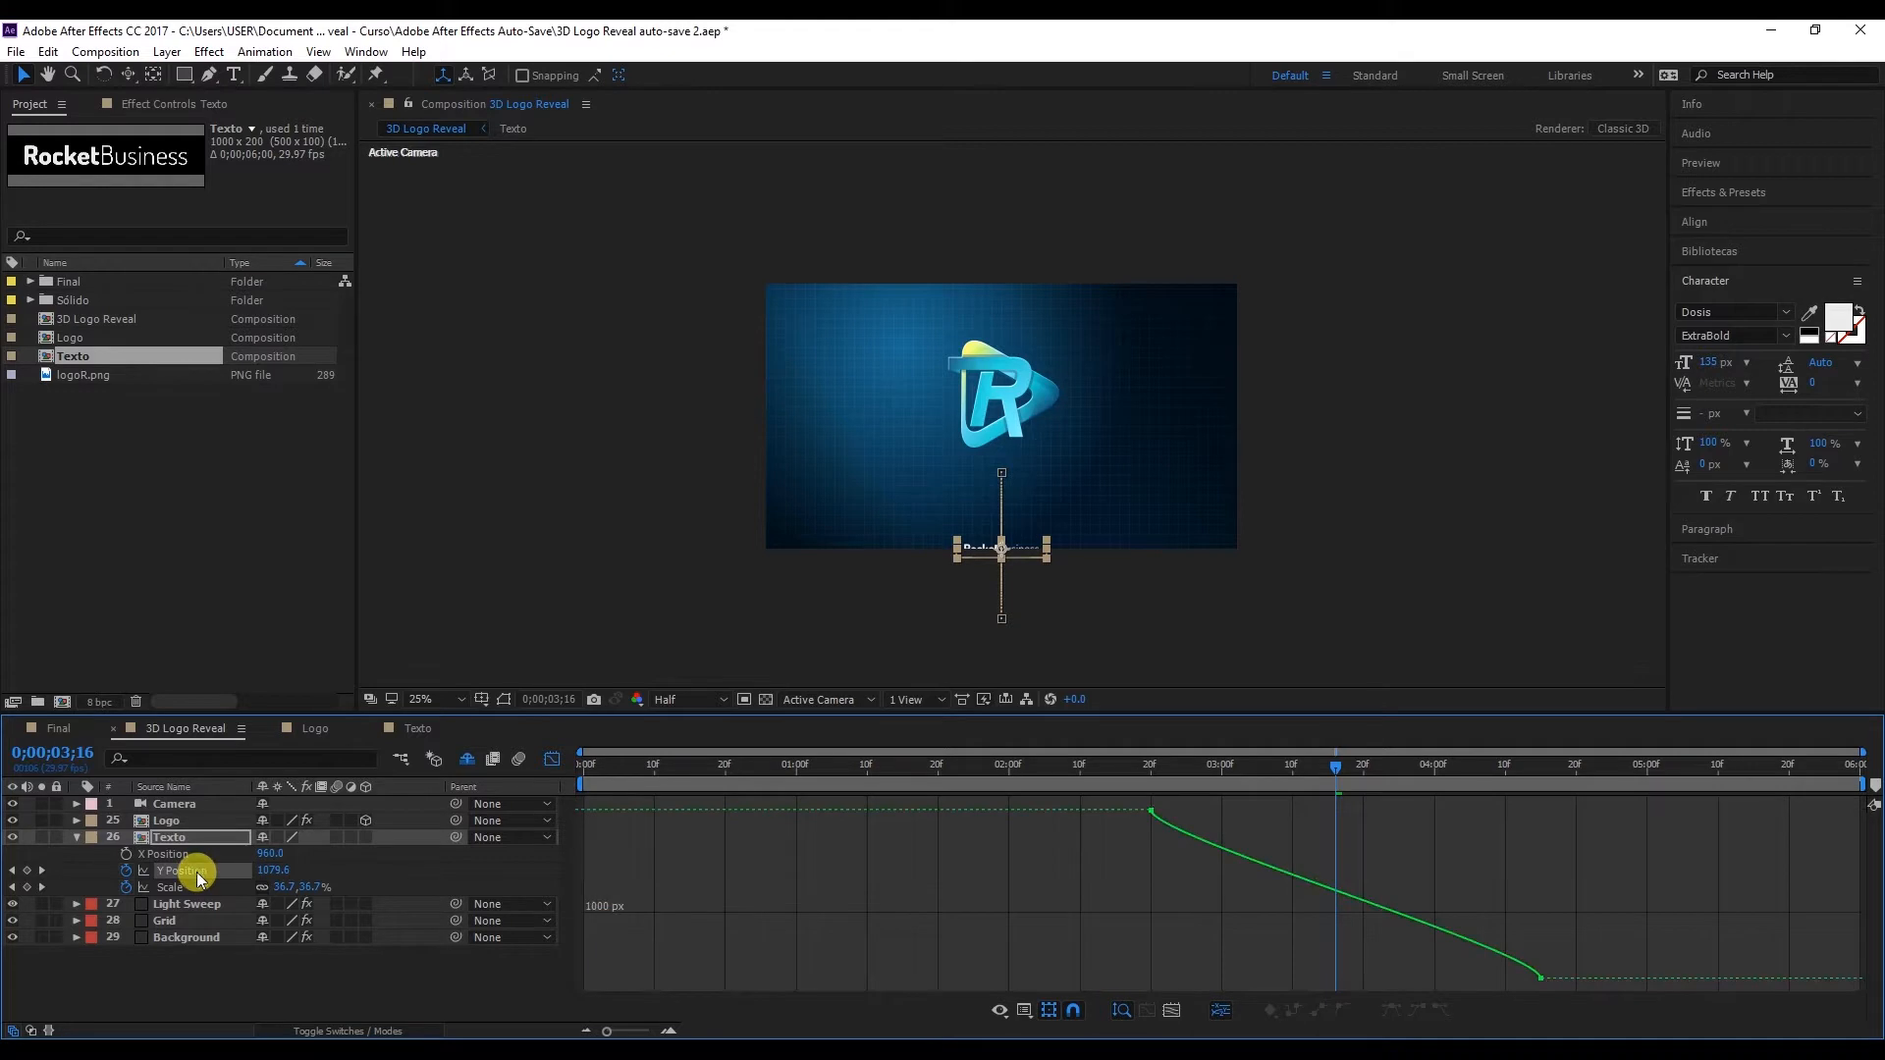
Step: Reshape Texto's Y Position curve to start steeply and level off smoothly at its last keyframe, and preview it from 0;00;02;17
{"action": "left_click", "coordinate": [1148, 812]}
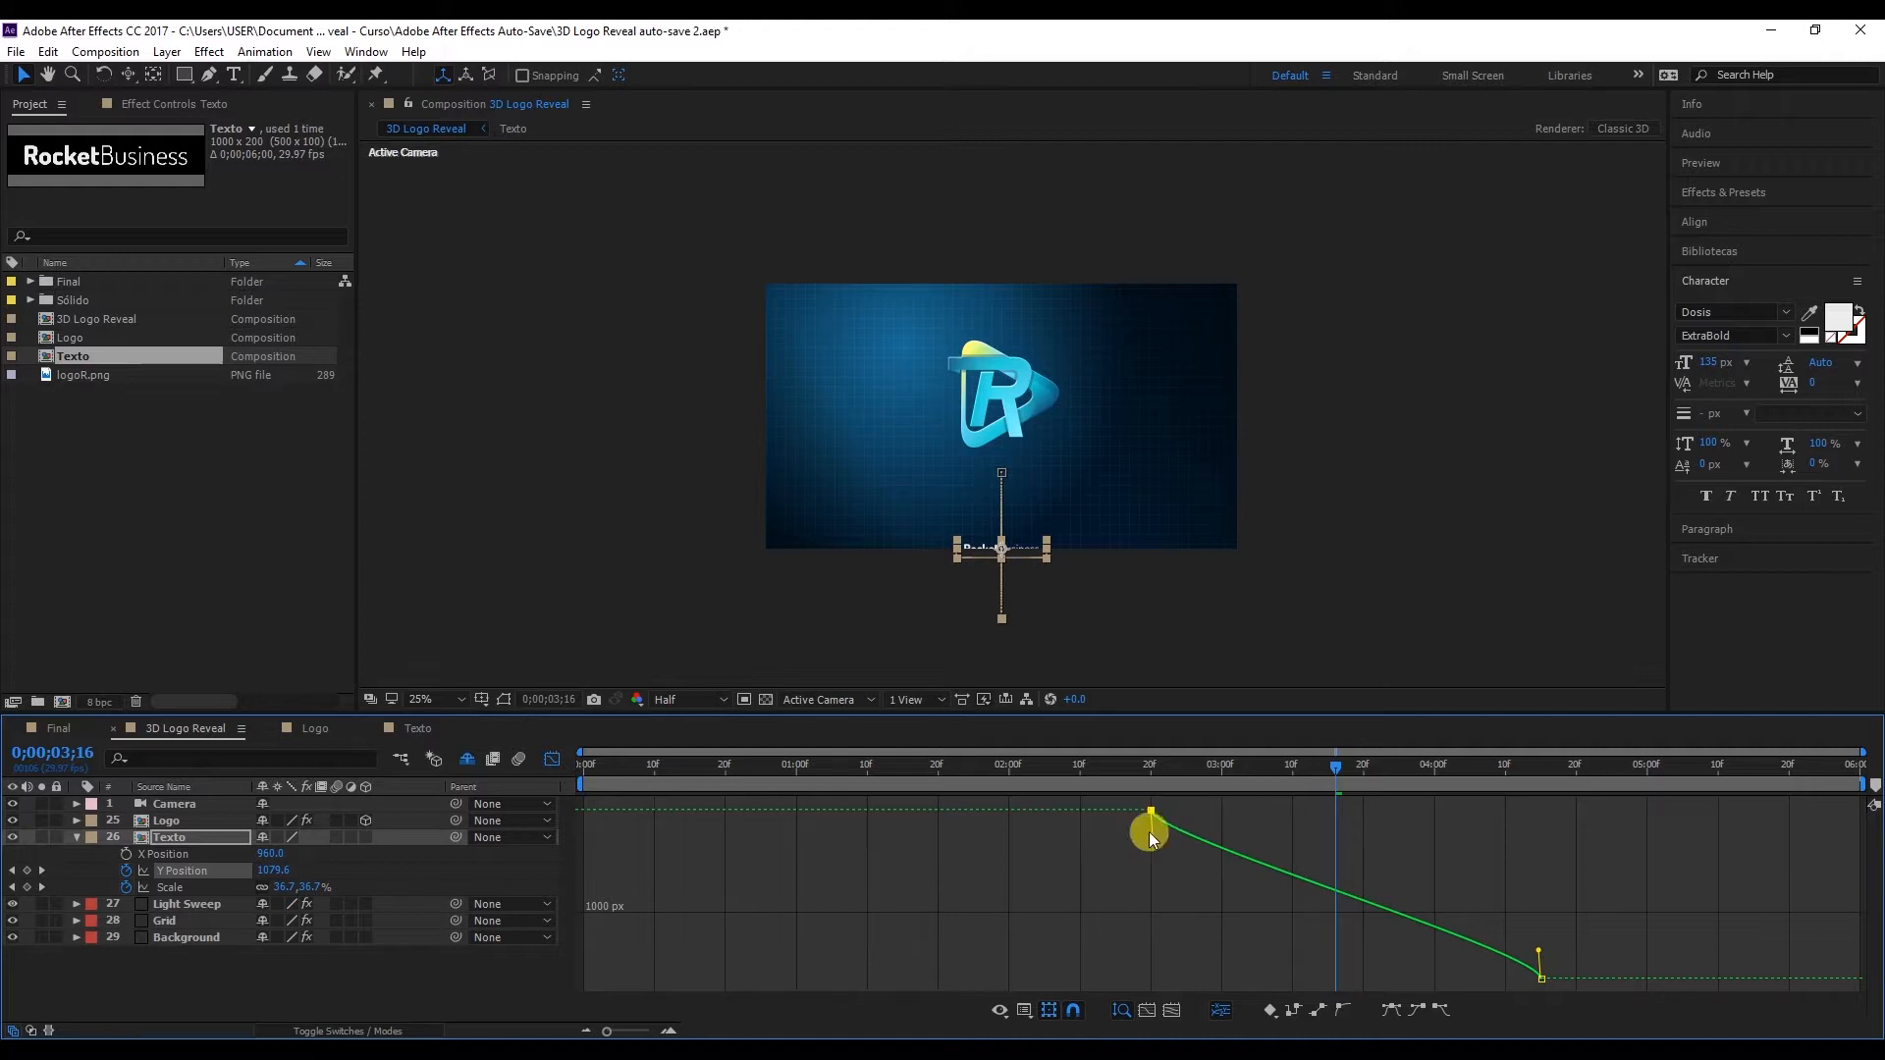
{"action": "left_click_drag", "start_coordinate": [1152, 841], "coordinate": [1145, 970]}
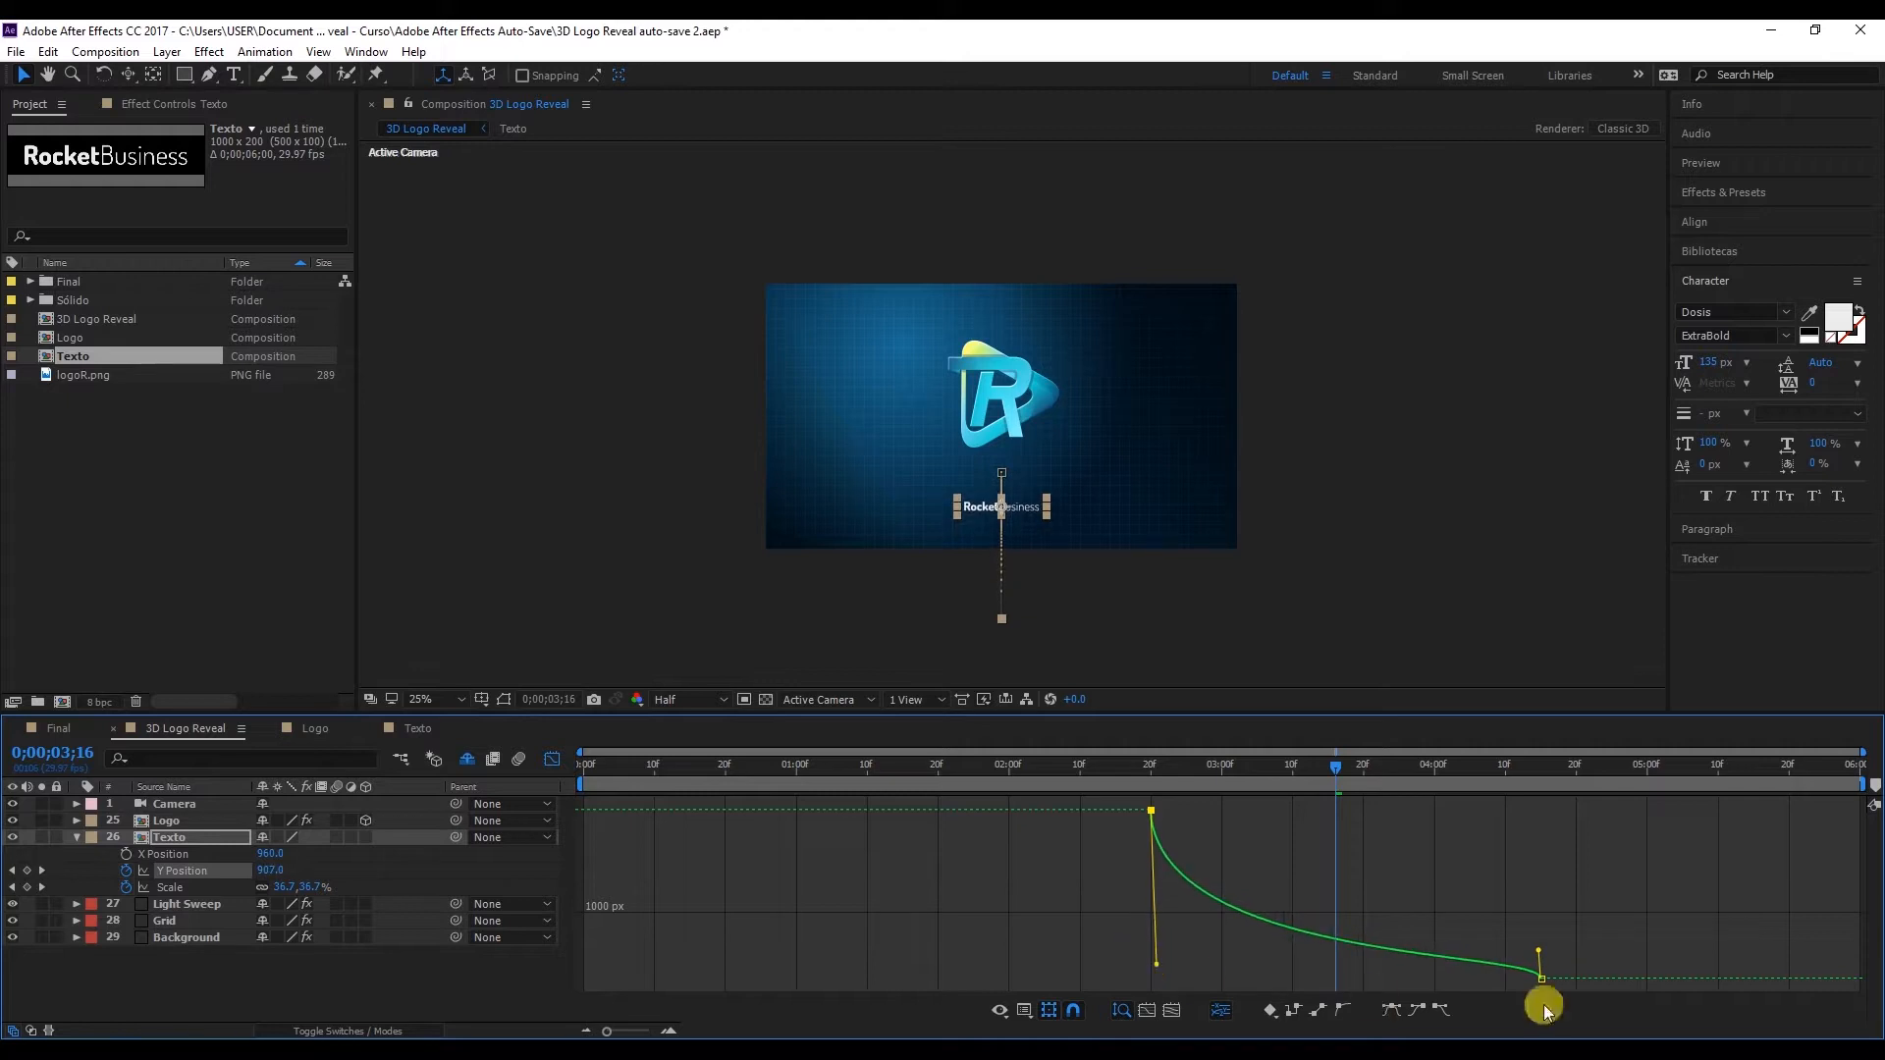
{"action": "left_click_drag", "start_coordinate": [1540, 946], "coordinate": [1363, 969]}
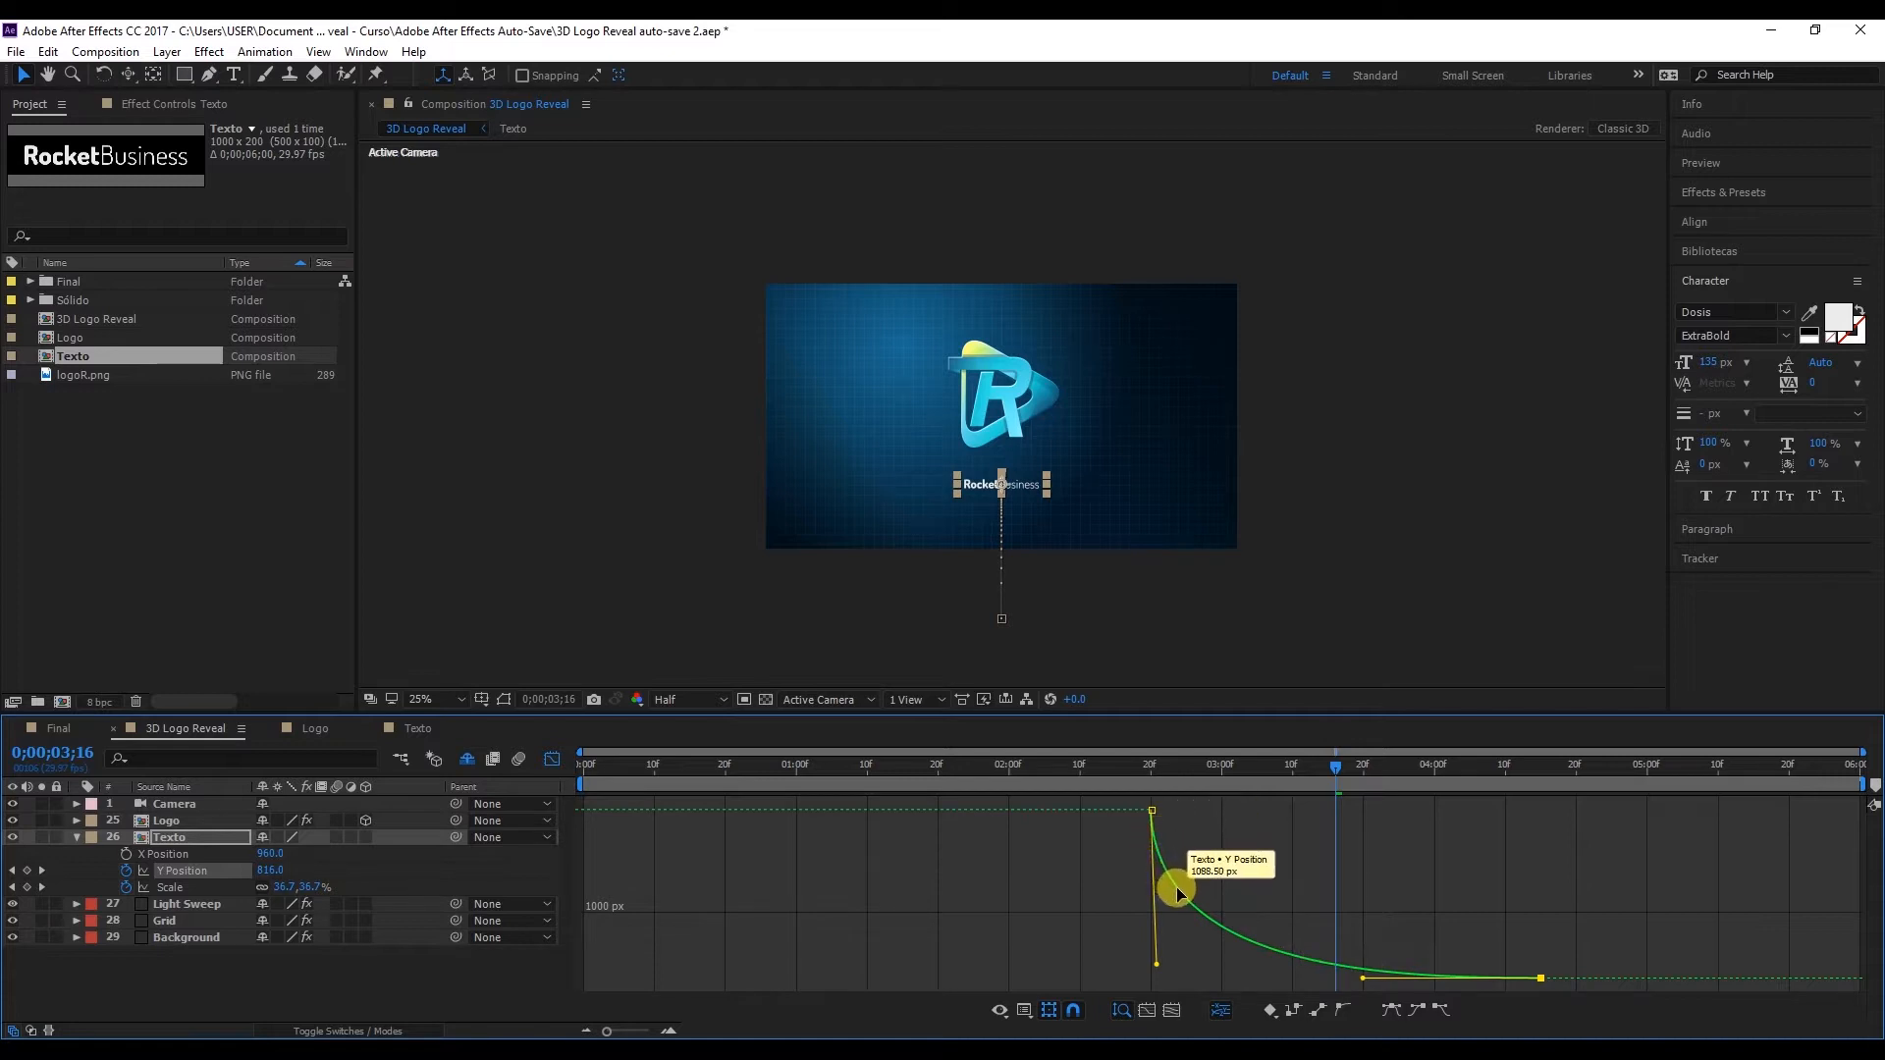
{"action": "left_click", "coordinate": [1117, 771]}
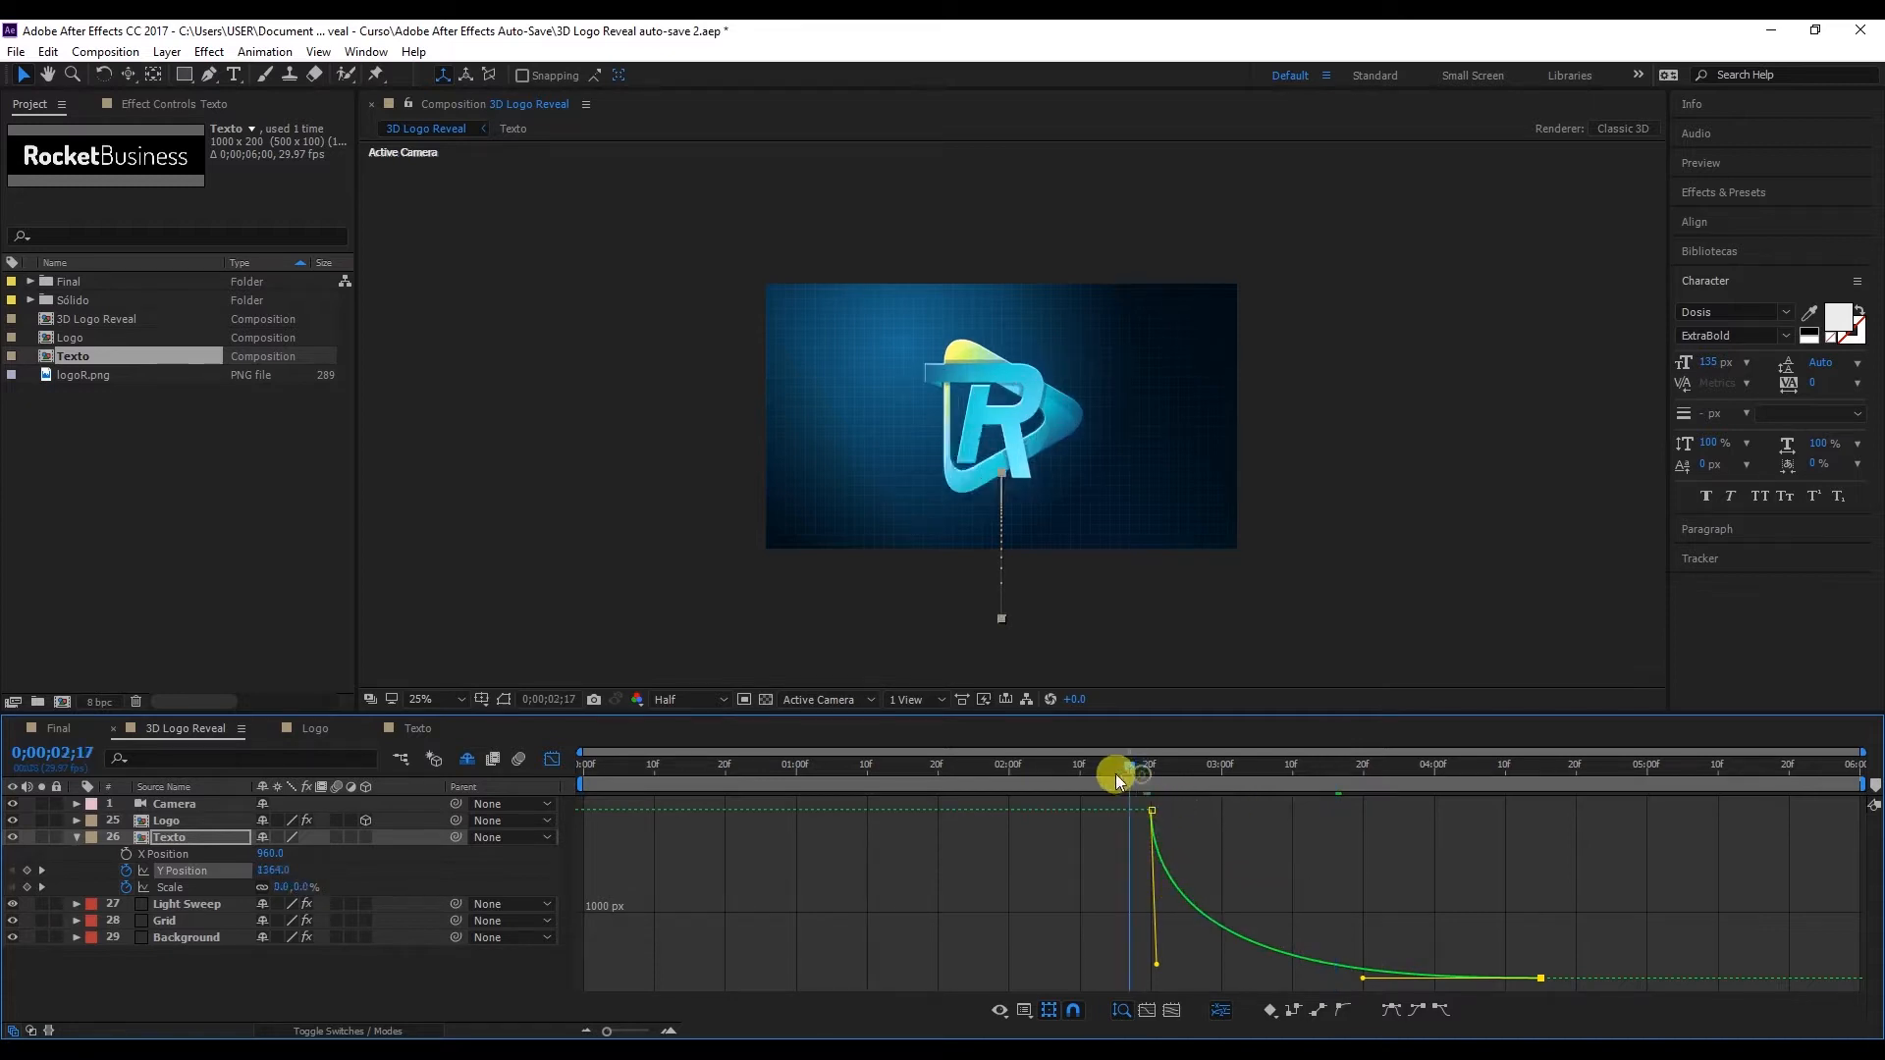
{"action": "key", "text": "space"}
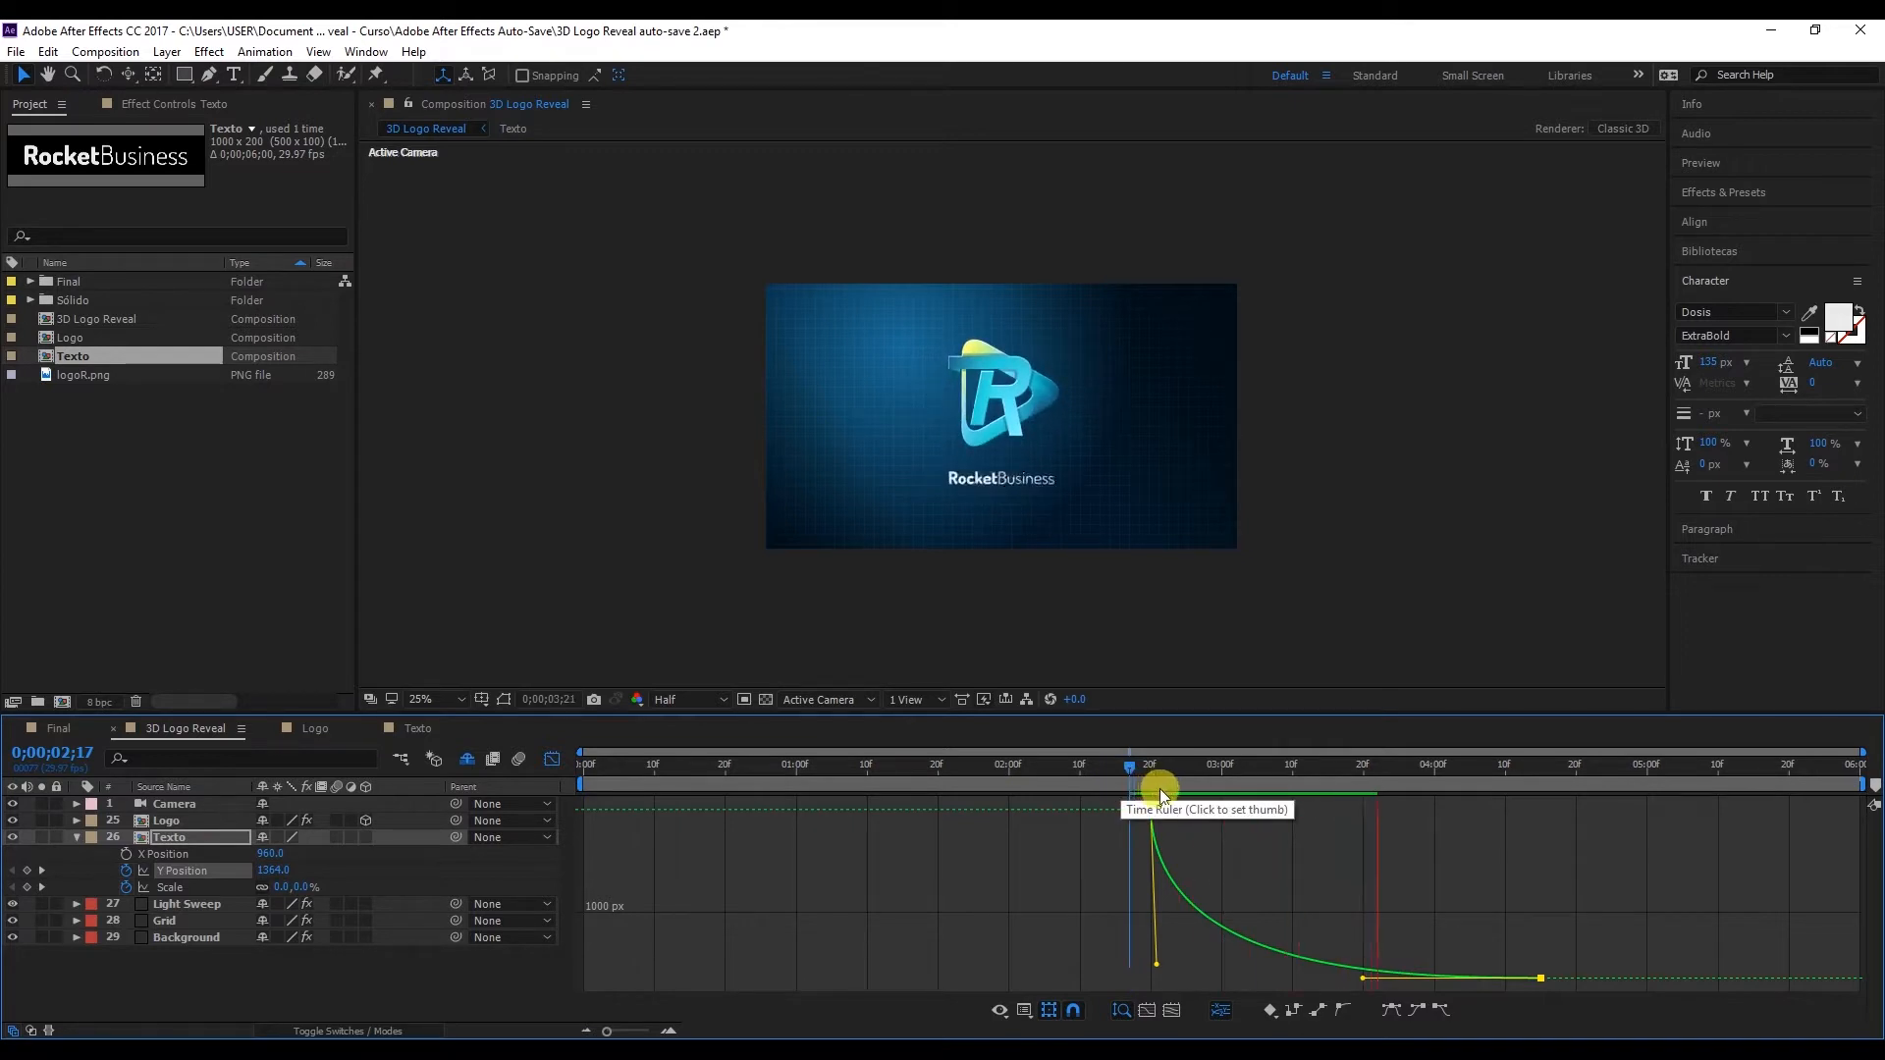
Step: Tilt the first Y Position keyframe's handle slightly forward and review the text motion from 0;00;02;19 up to 0;00;03;20
{"action": "left_click", "coordinate": [1164, 778]}
{"action": "mouse_move", "coordinate": [1157, 970]}
{"action": "left_mouse_down"}
{"action": "mouse_move", "coordinate": [1152, 994]}
{"action": "mouse_move", "coordinate": [1169, 981]}
{"action": "left_mouse_up"}
{"action": "left_click", "coordinate": [1135, 765]}
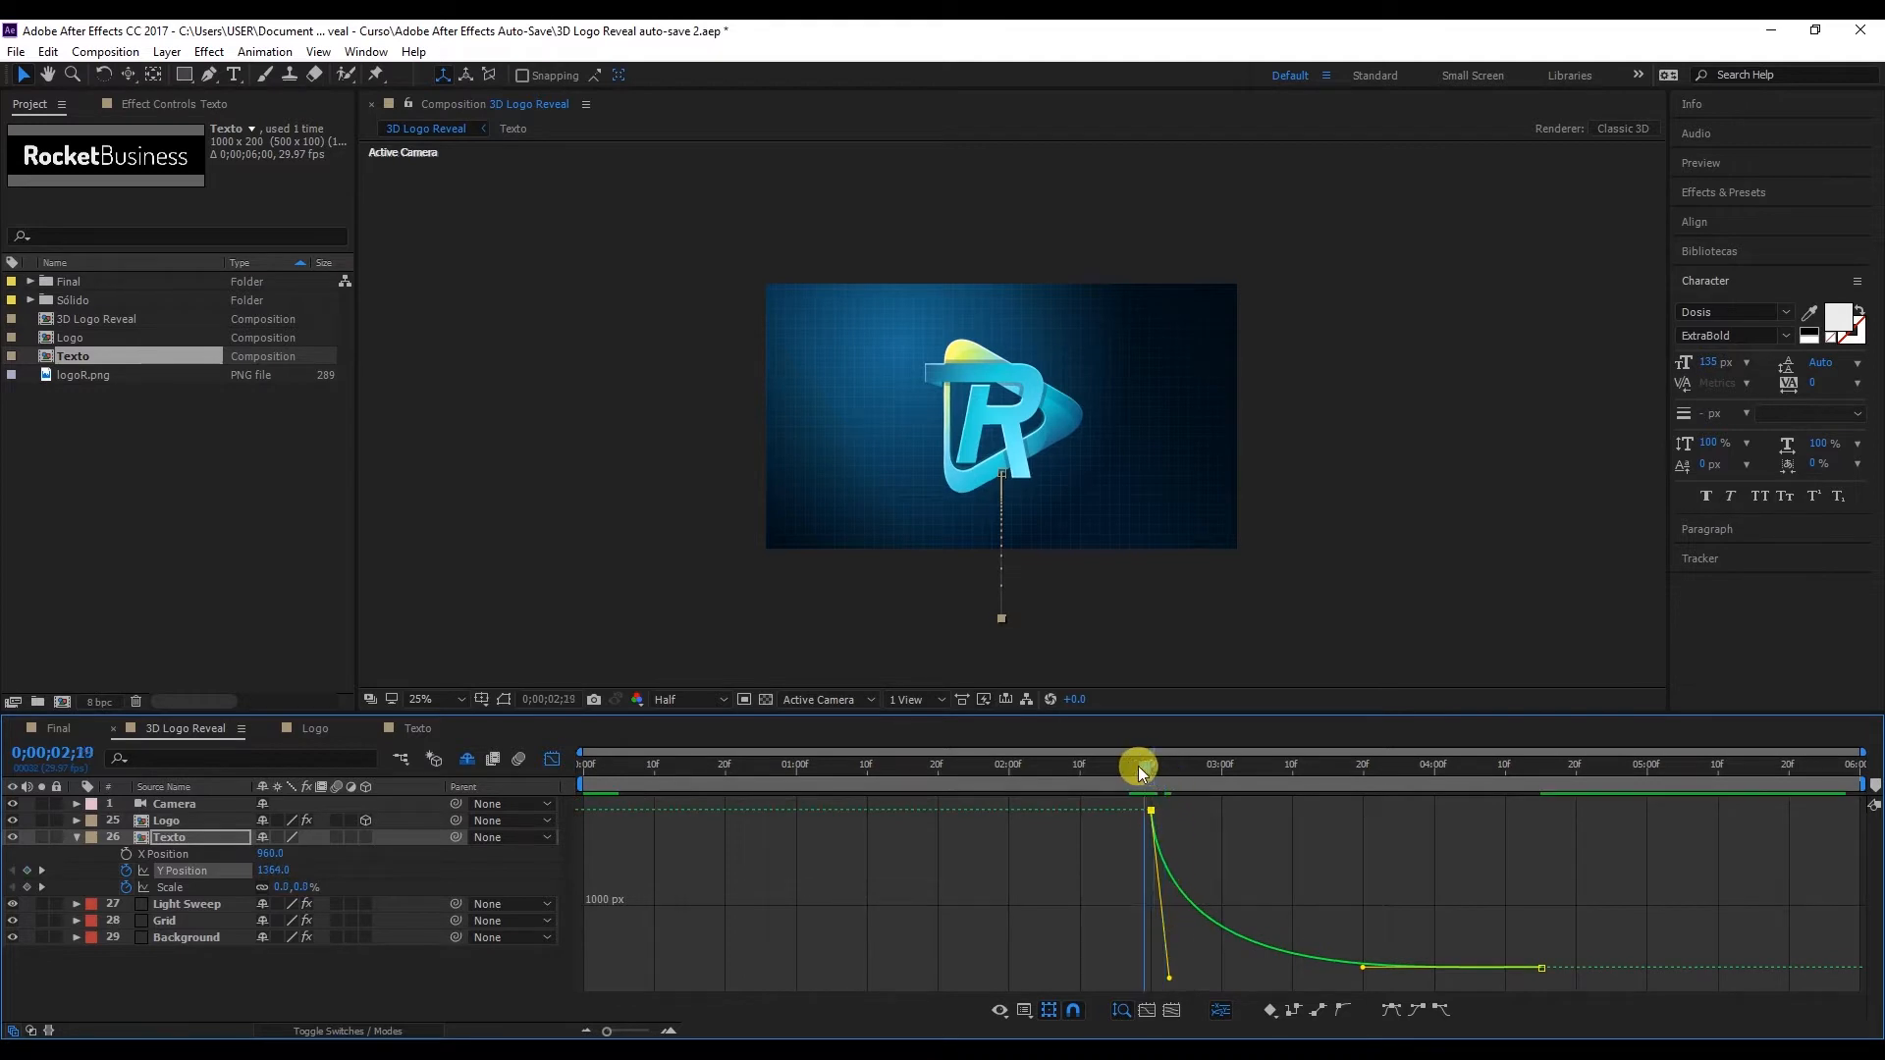
{"action": "key", "text": "space"}
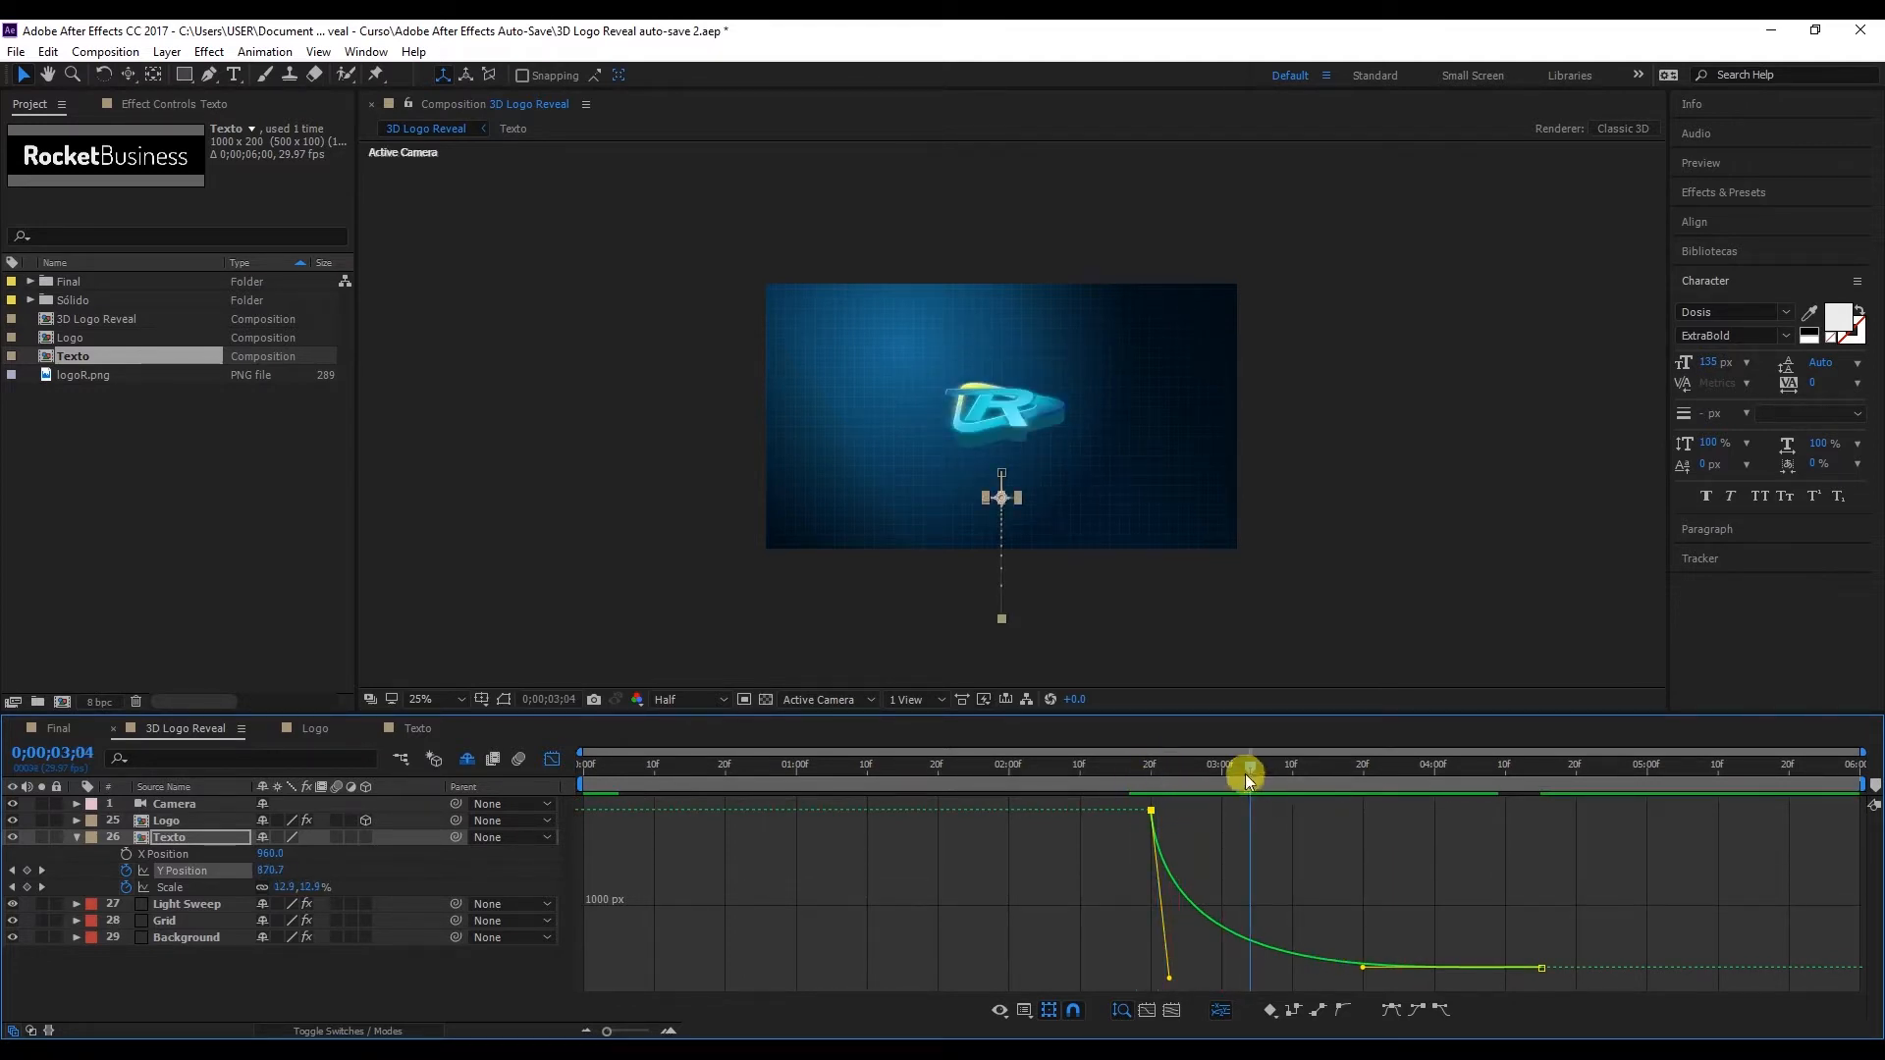
{"action": "left_click_drag", "start_coordinate": [1245, 775], "coordinate": [1362, 788]}
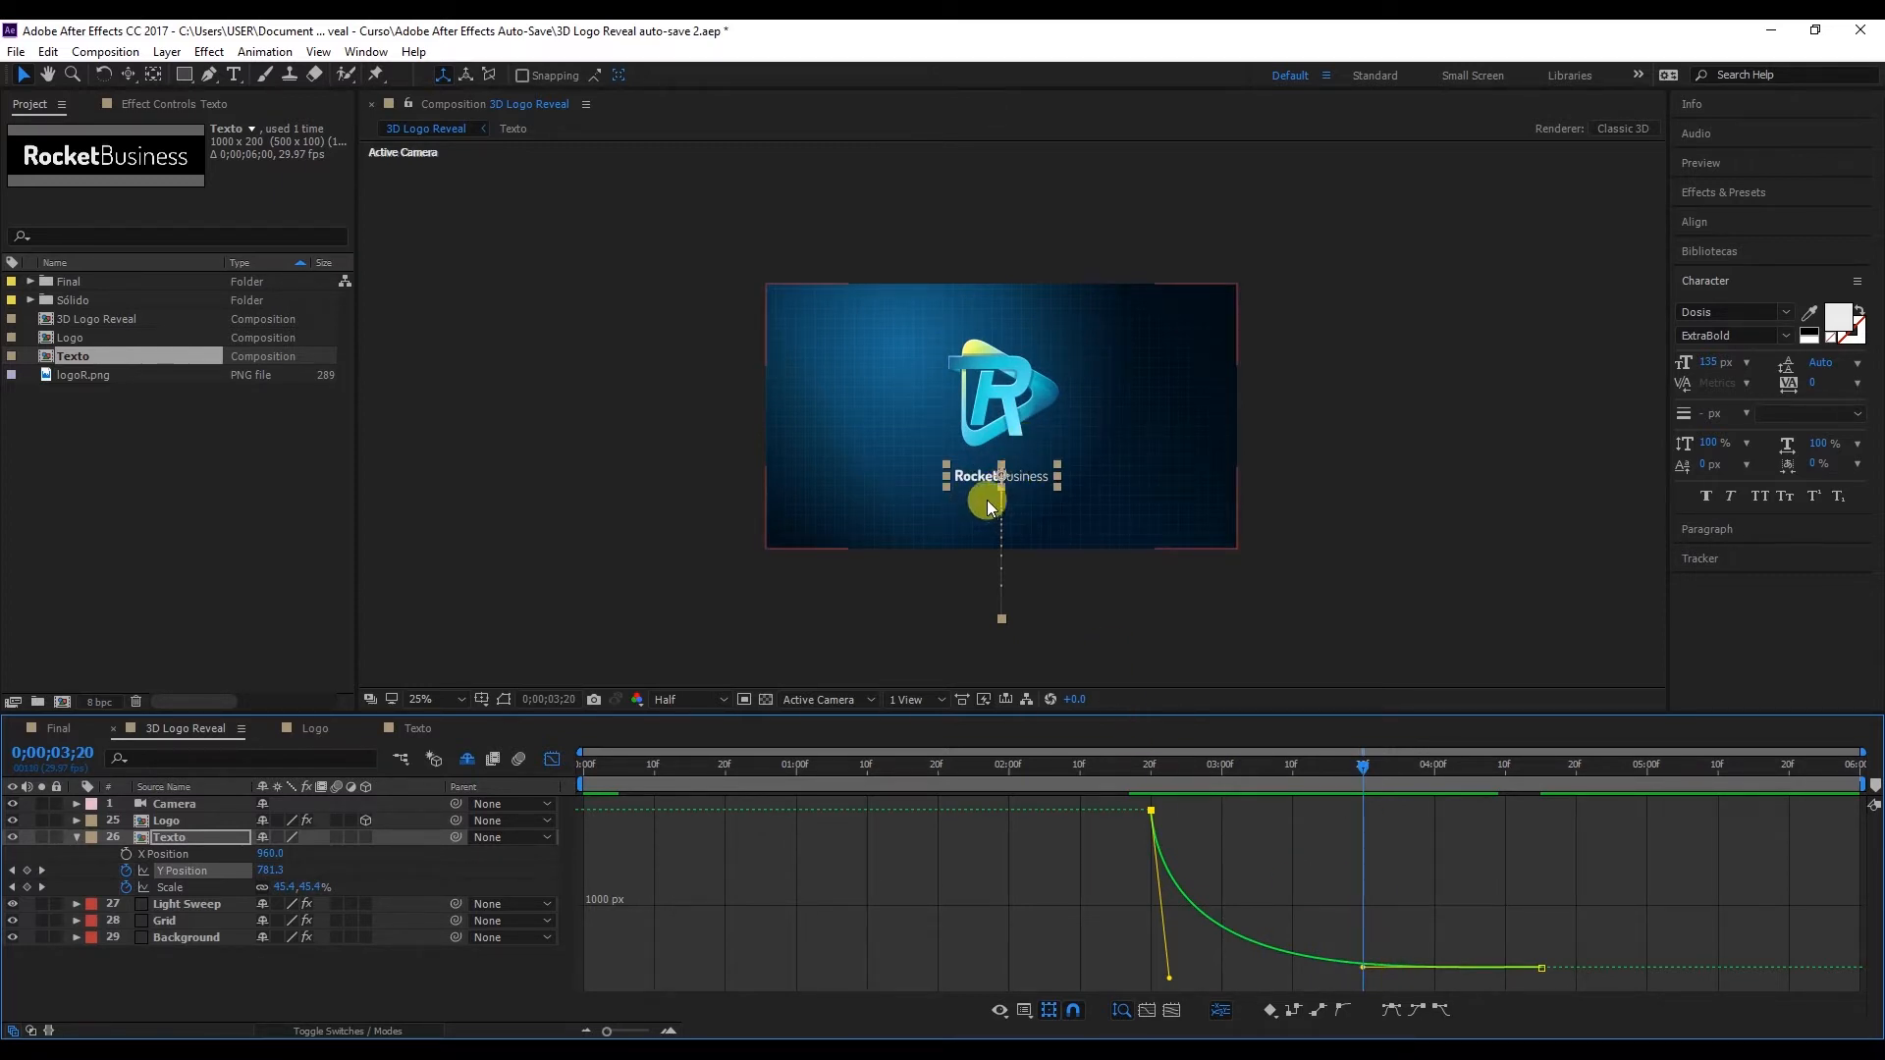
Step: Steepen the start of Texto's Scale curve at its first keyframe and preview the animation from 0;00;02;16
{"action": "left_click", "coordinate": [176, 888]}
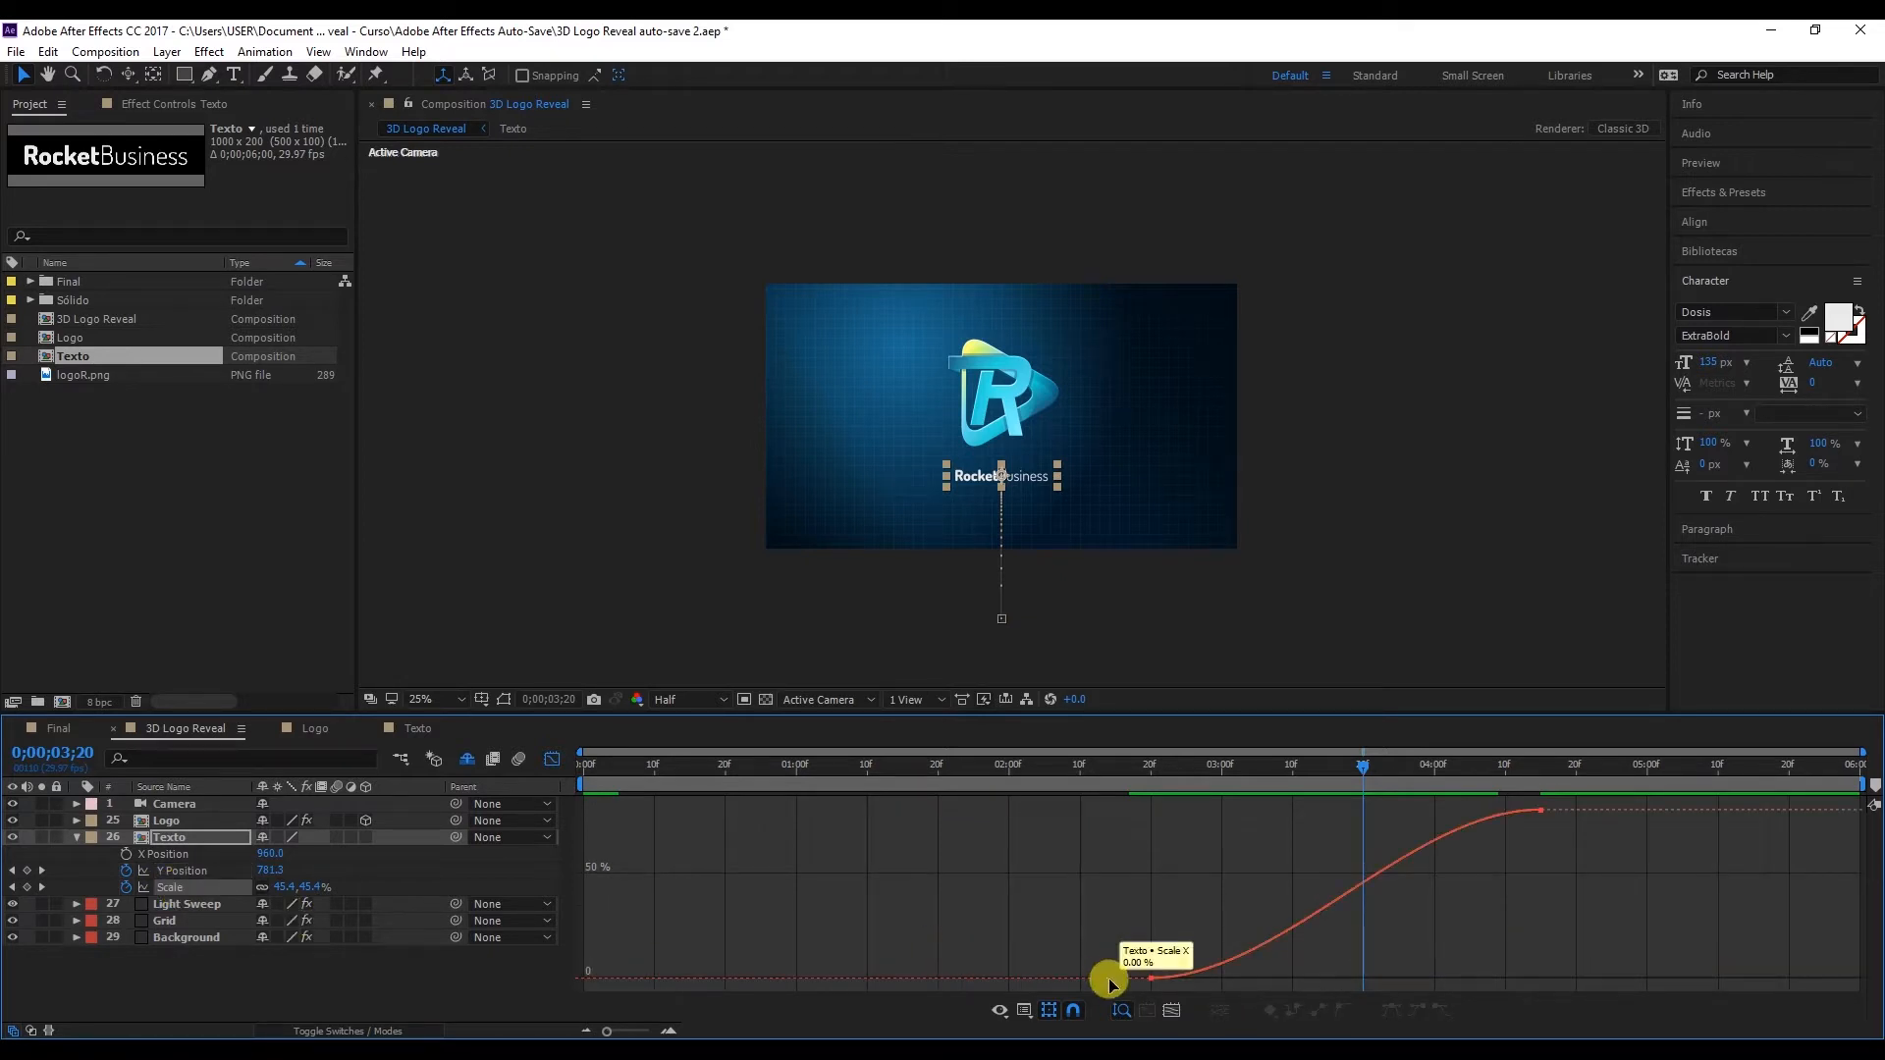
{"action": "left_click", "coordinate": [1150, 977]}
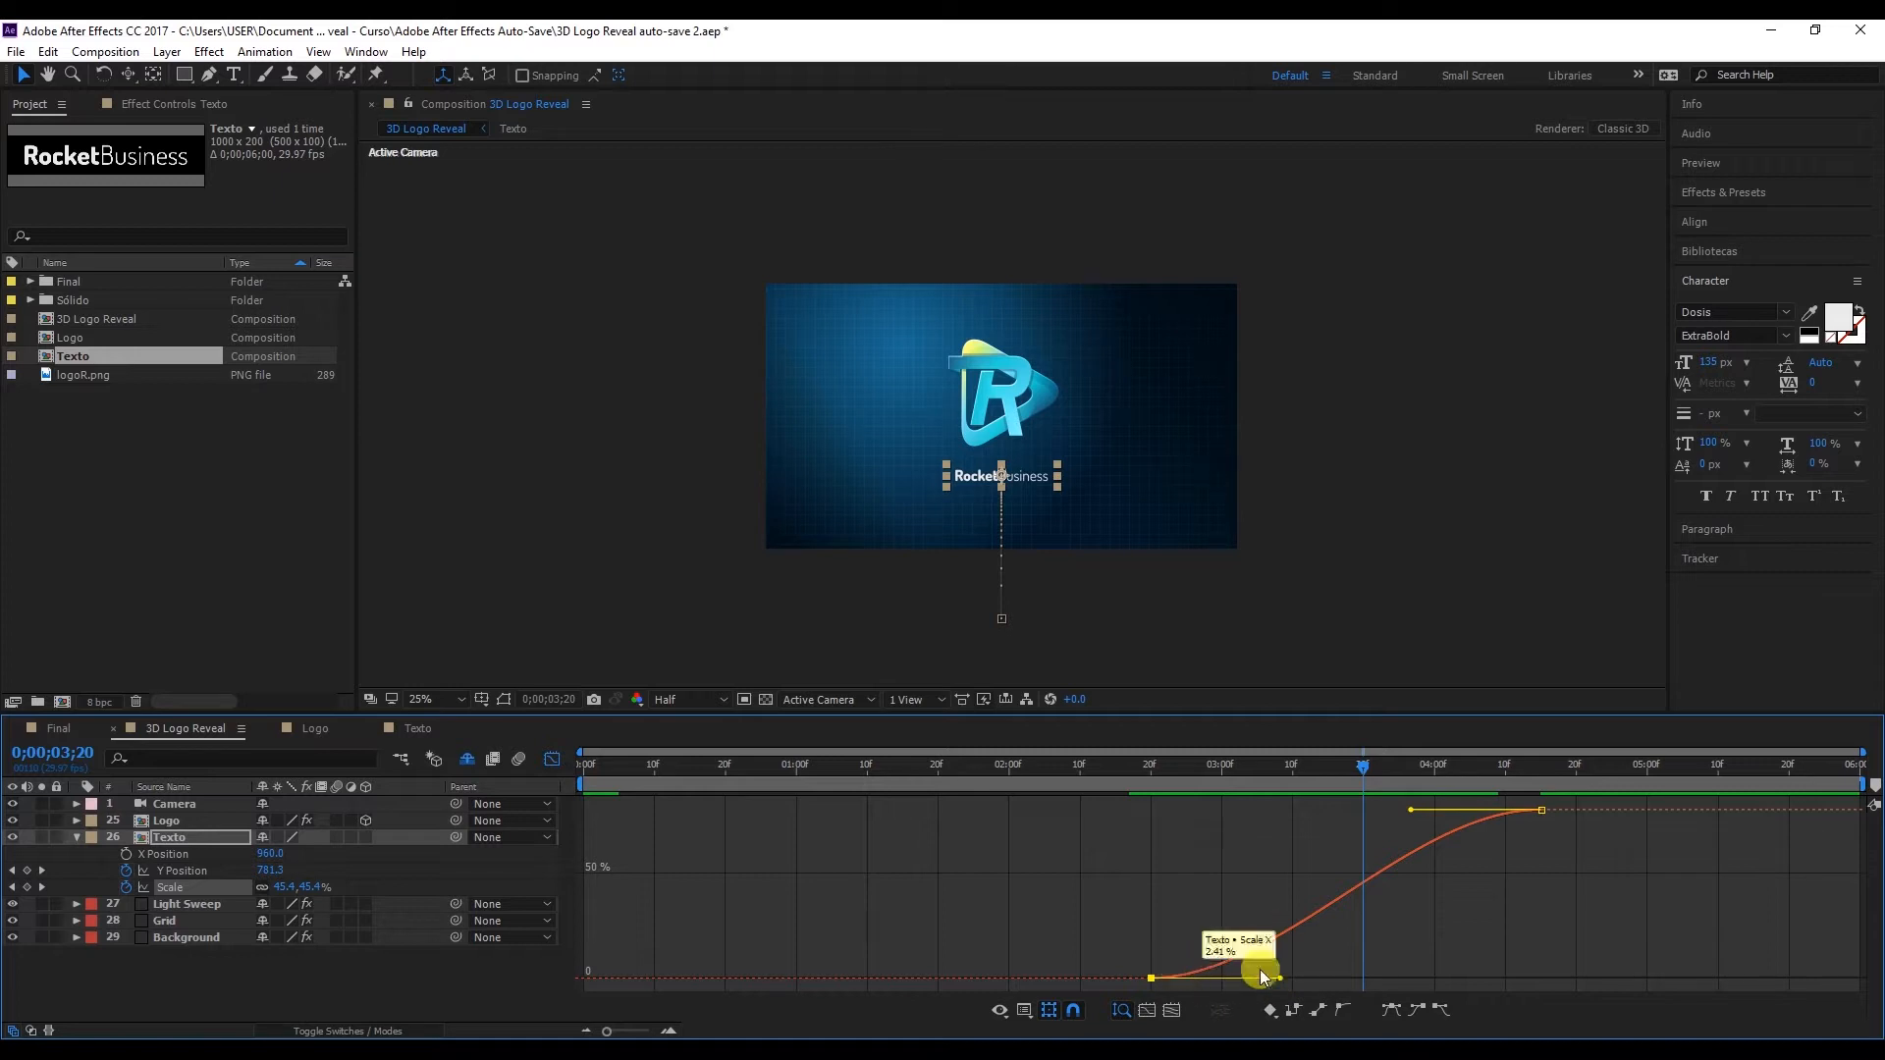
{"action": "left_click_drag", "start_coordinate": [1269, 979], "coordinate": [1153, 826]}
{"action": "left_click", "coordinate": [1123, 770]}
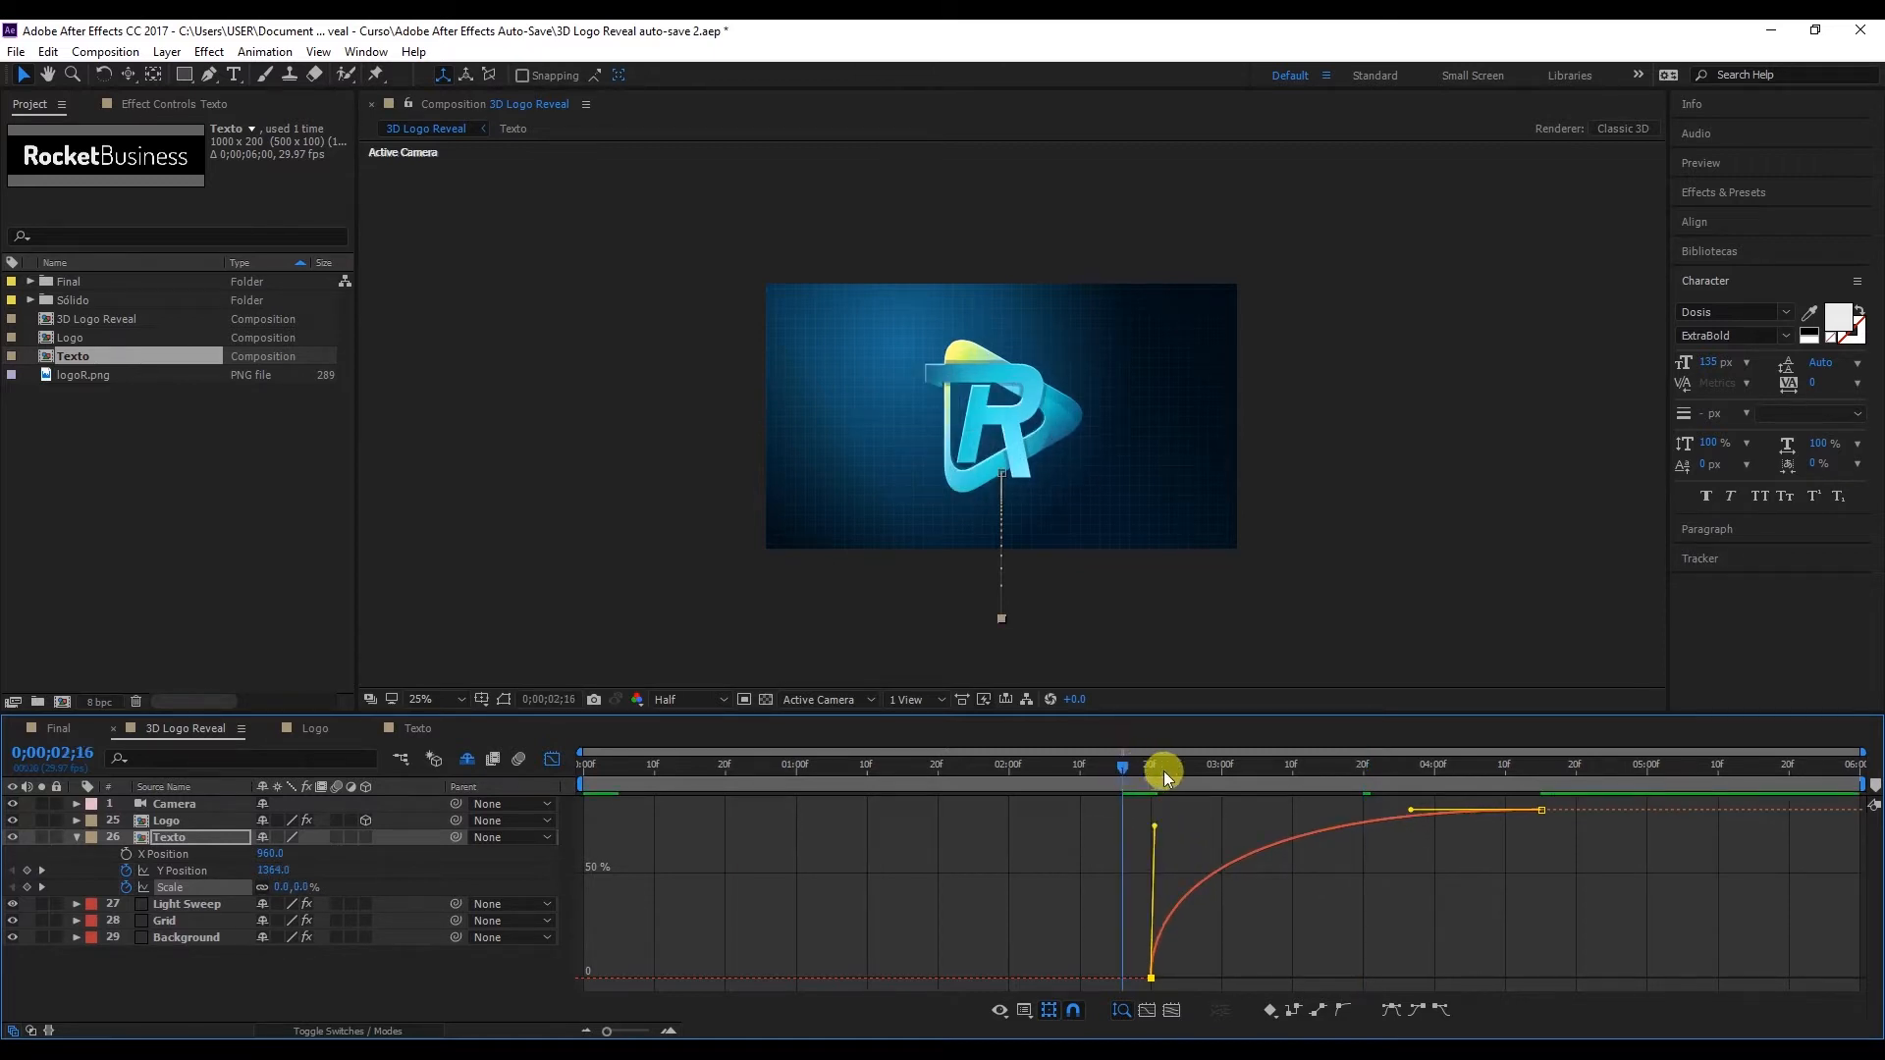
{"action": "key", "text": "space"}
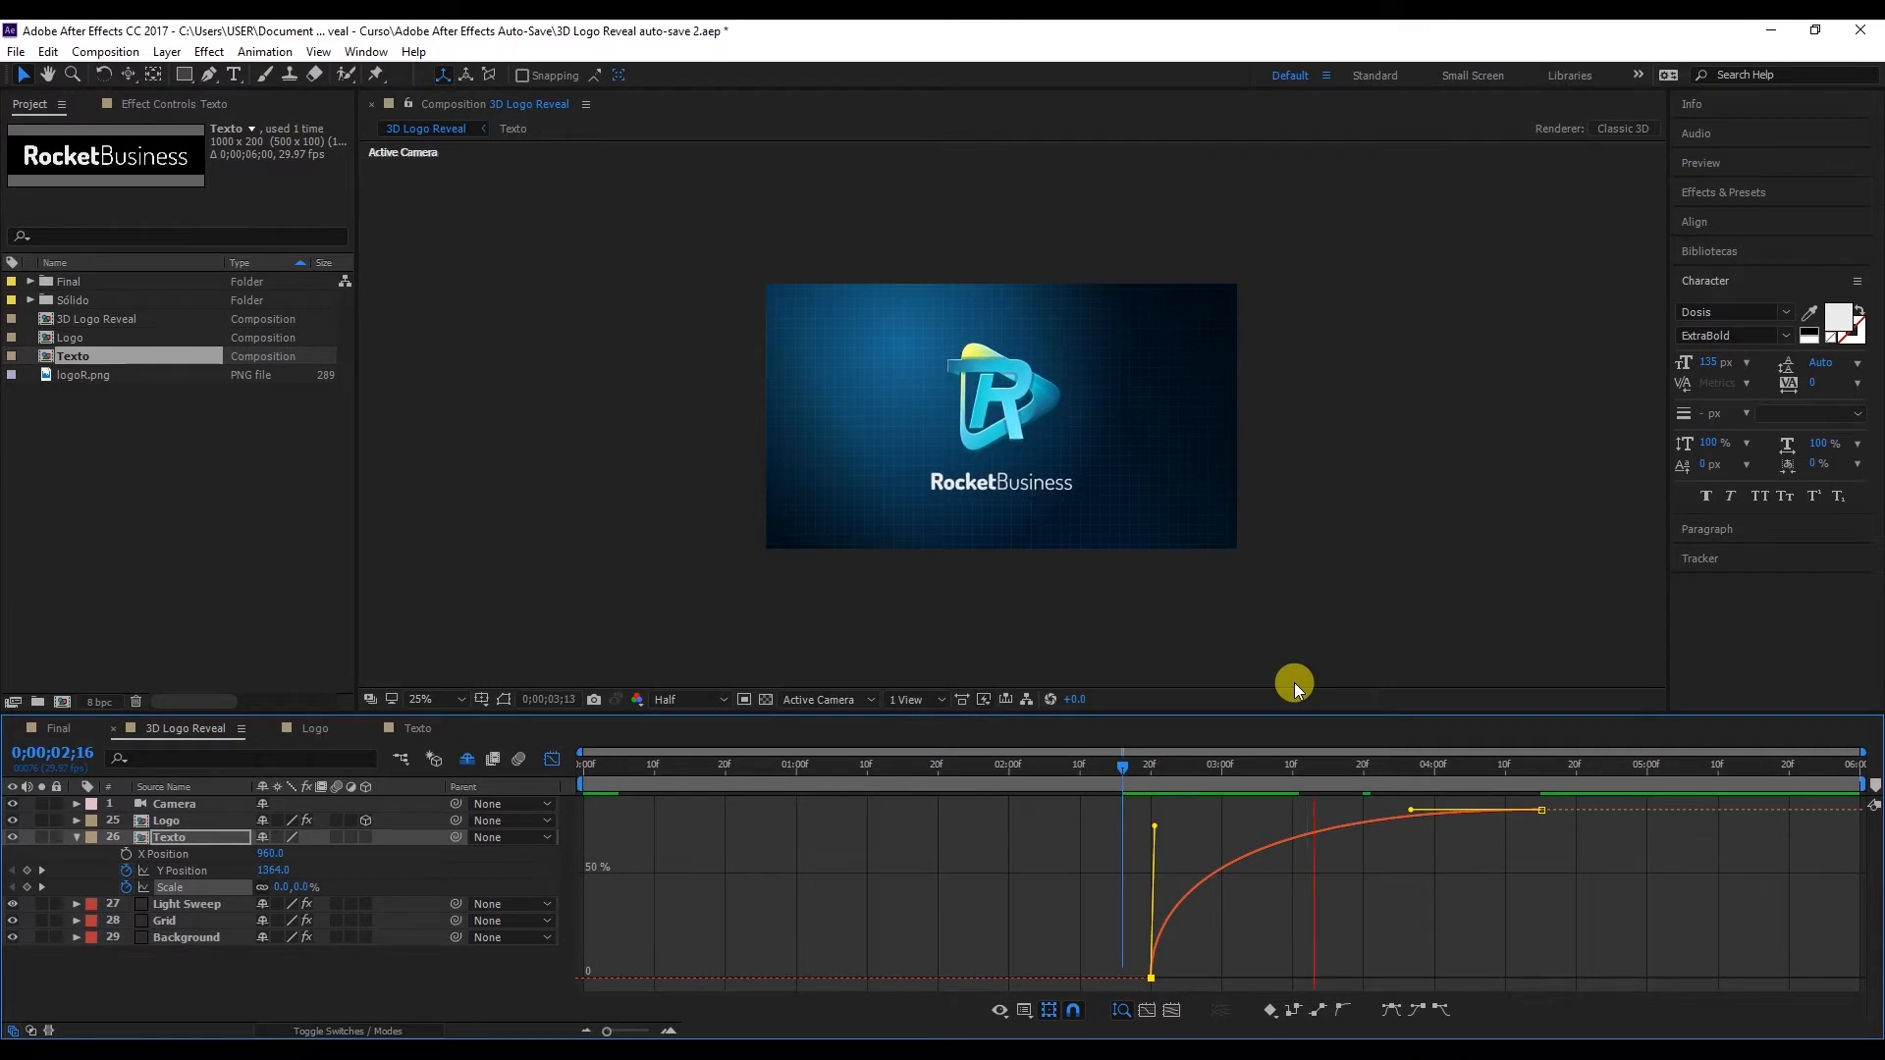
Step: Lengthen the last Scale keyframe's handle to about 0;00;03;20, tilt the first one slightly forward, and set the time to 0;00;02;08
{"action": "left_click", "coordinate": [1129, 770]}
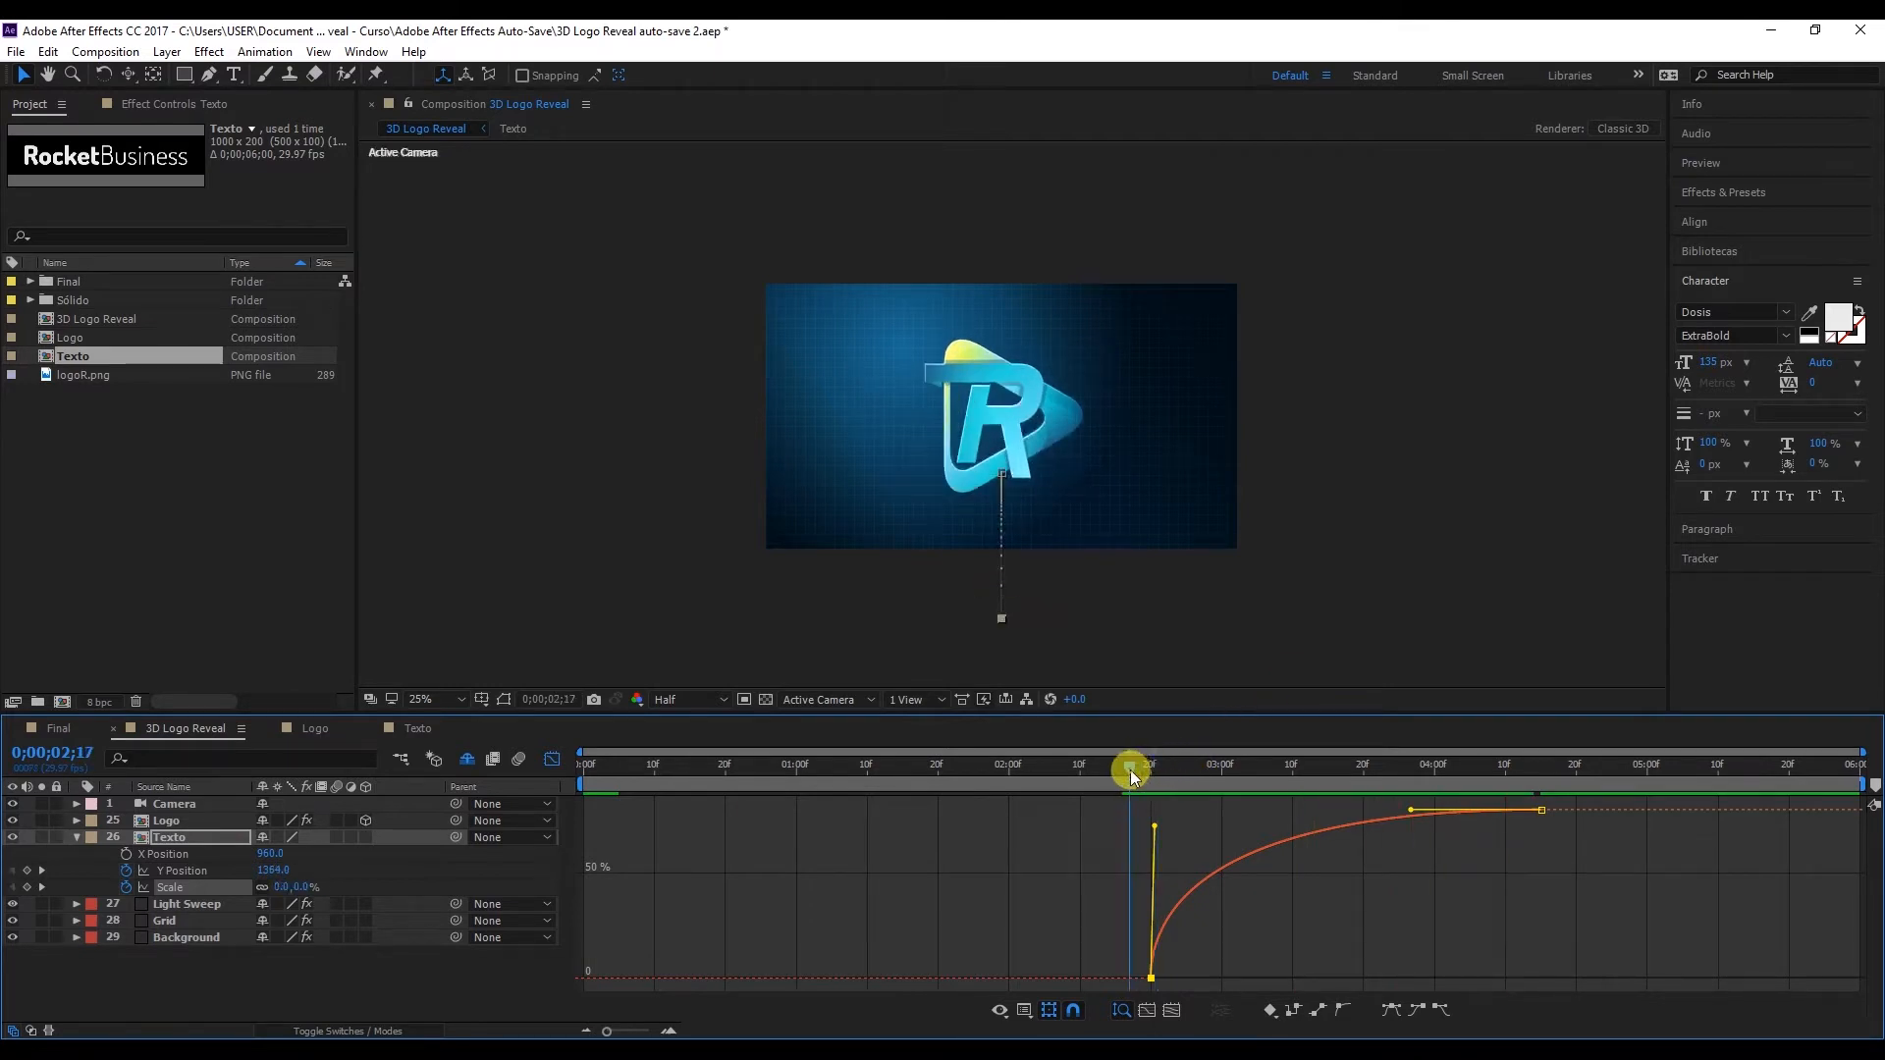
{"action": "left_click", "coordinate": [1421, 773]}
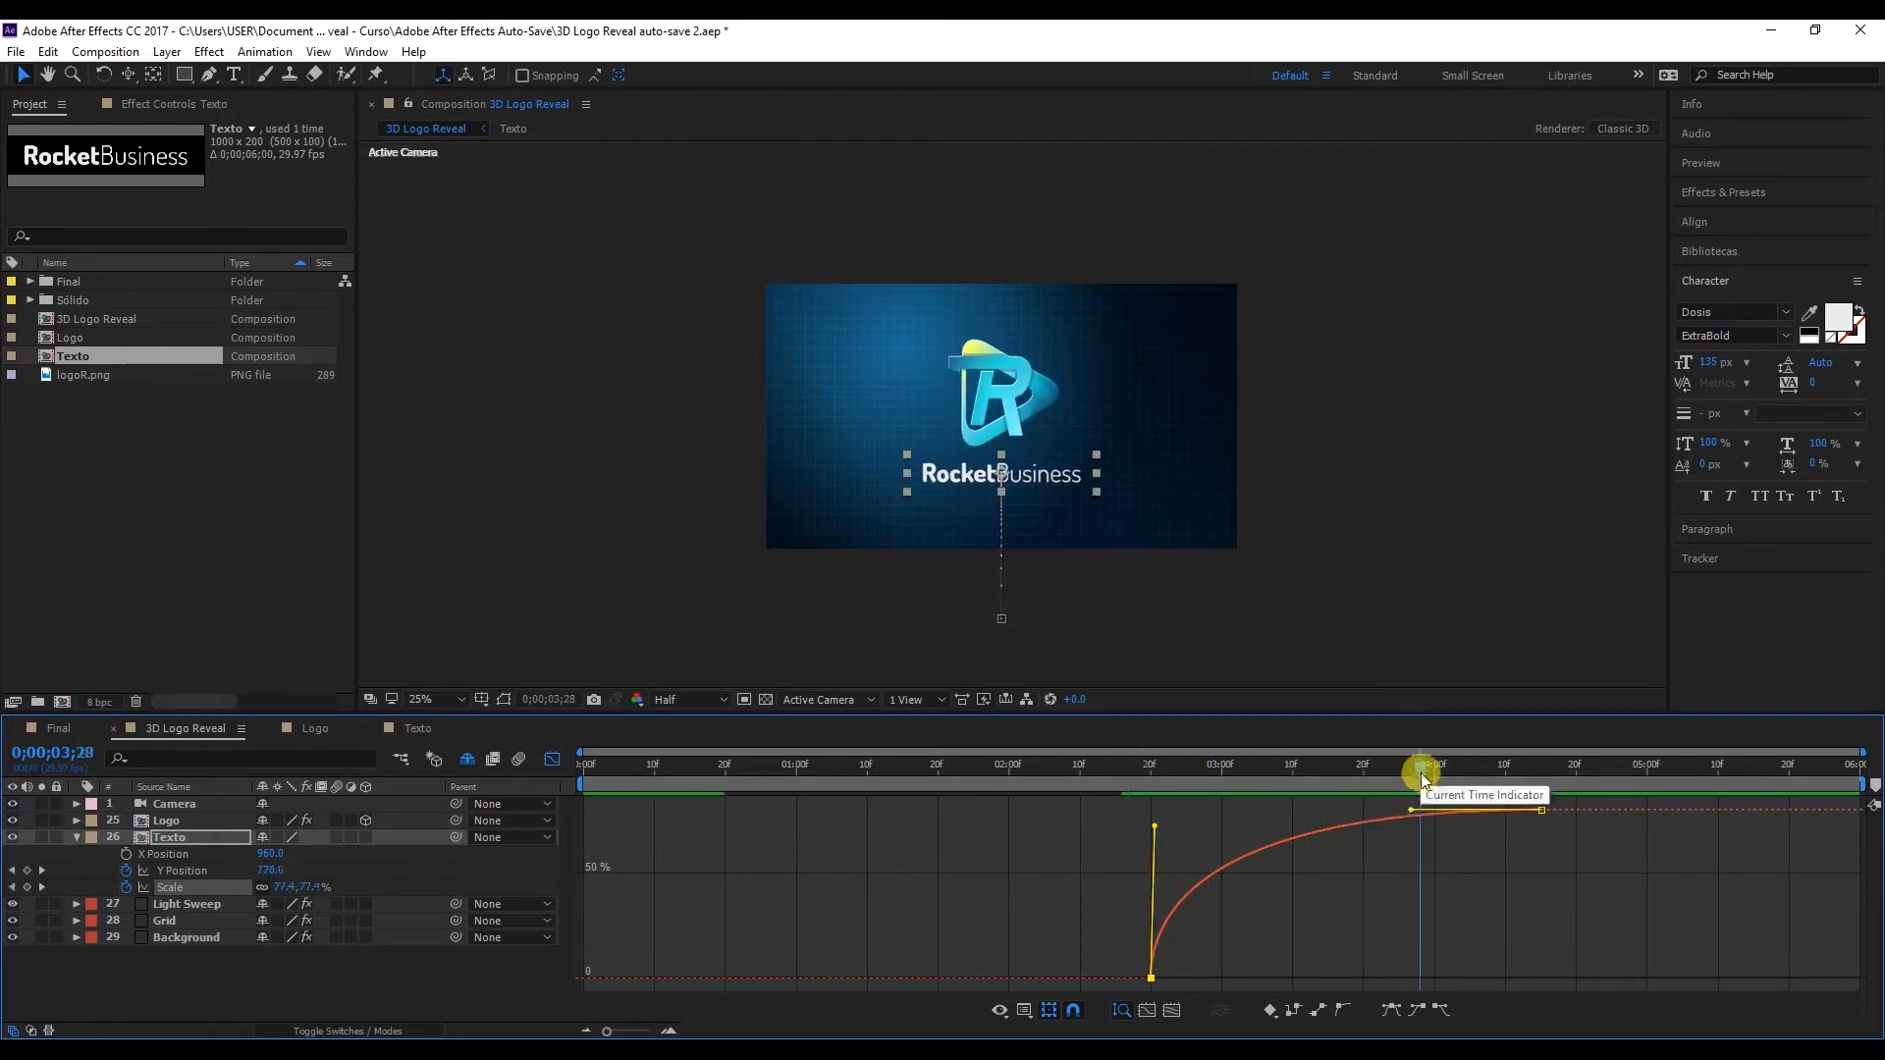
{"action": "left_click_drag", "start_coordinate": [1404, 811], "coordinate": [1363, 807]}
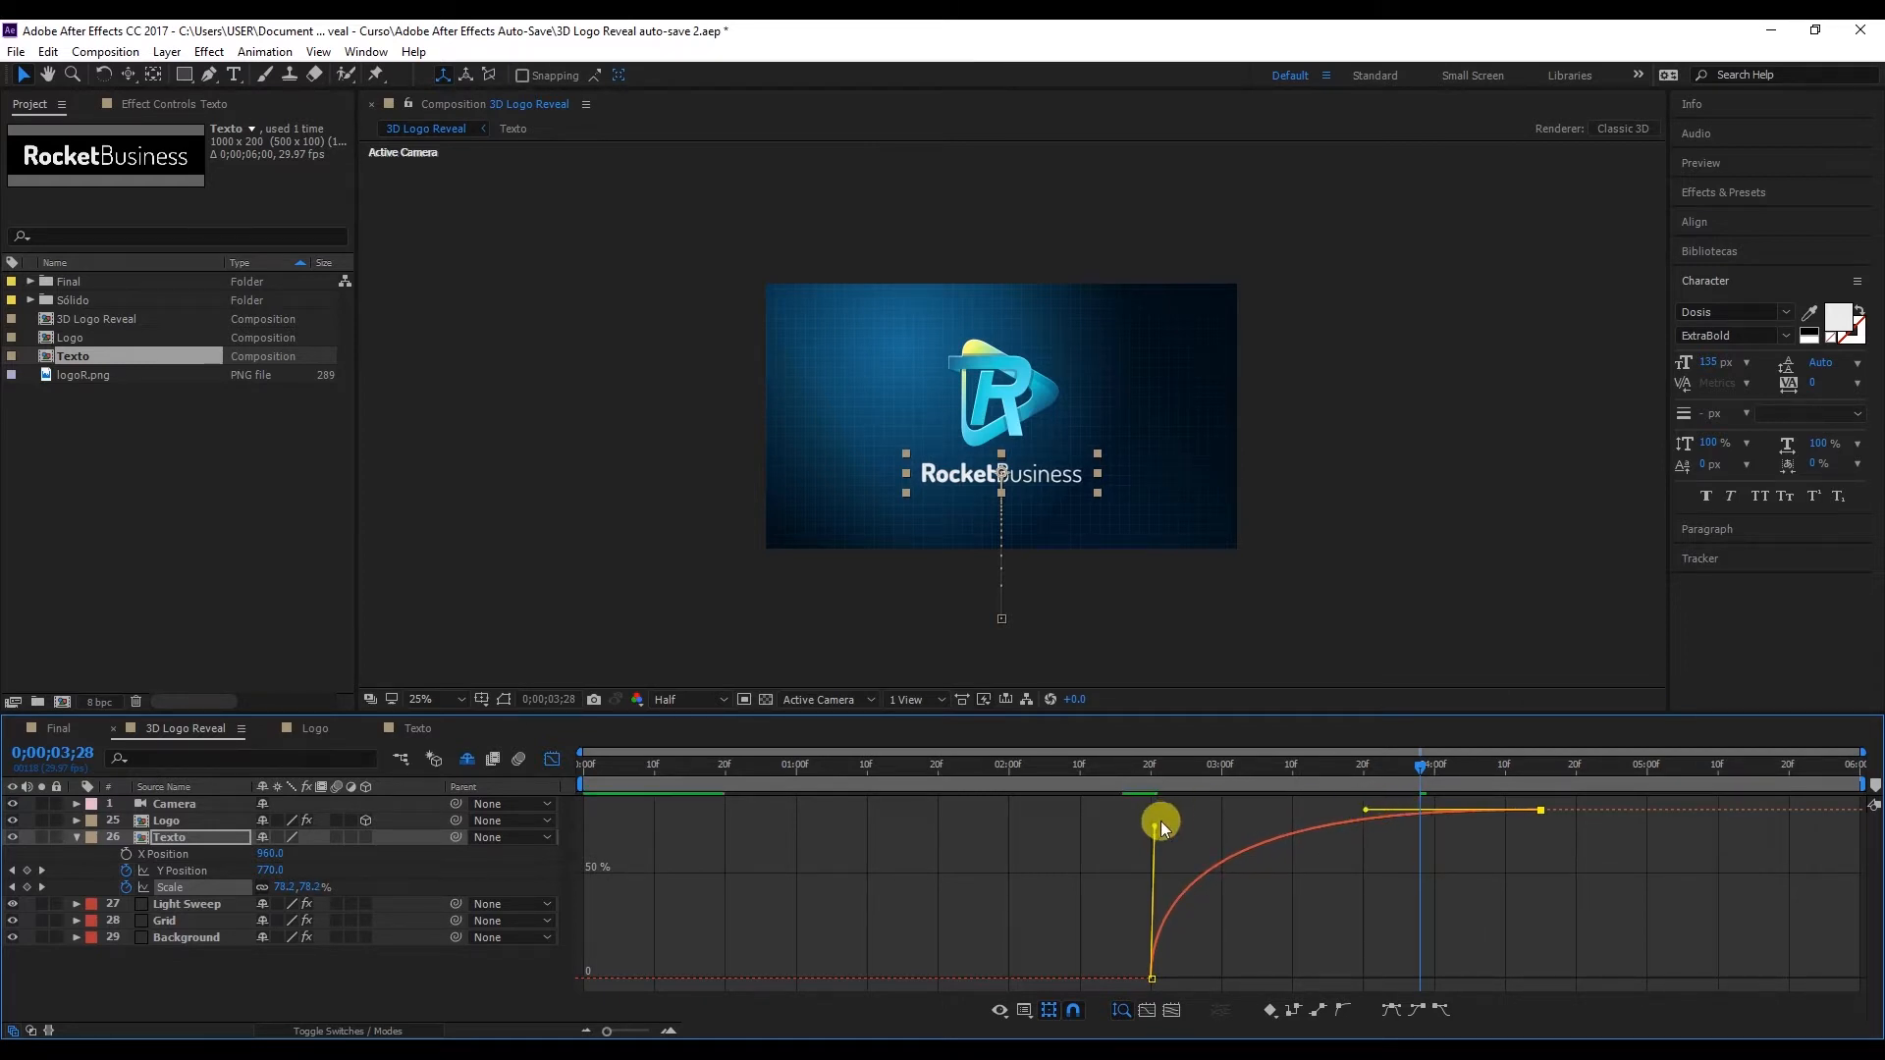
{"action": "left_click_drag", "start_coordinate": [1155, 826], "coordinate": [1064, 766]}
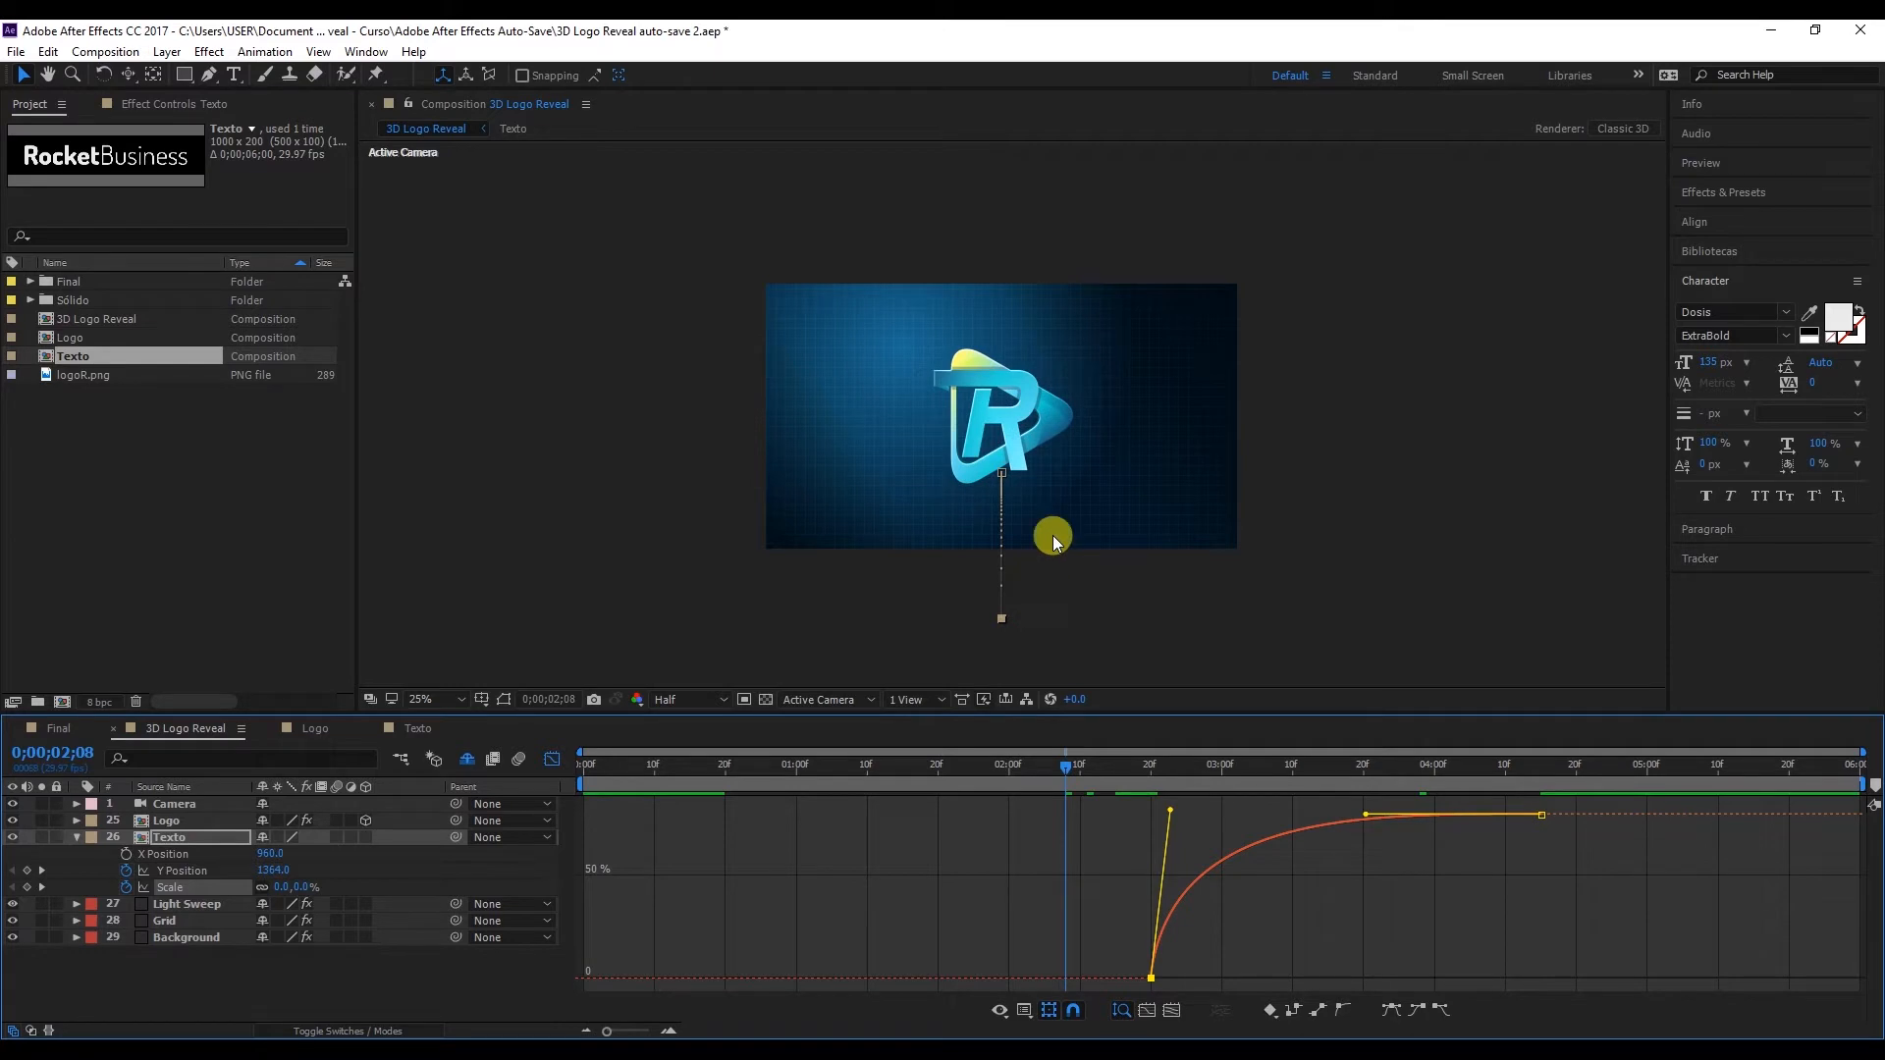
Step: Enlarge the composition view to 50%, close the Graph Editor and preview the text reveal from 0;00;02;08
{"action": "scroll", "coordinate": [1070, 489], "scroll_direction": "up", "scroll_amount": 2}
{"action": "left_click", "coordinate": [1551, 491]}
{"action": "left_click", "coordinate": [1076, 779]}
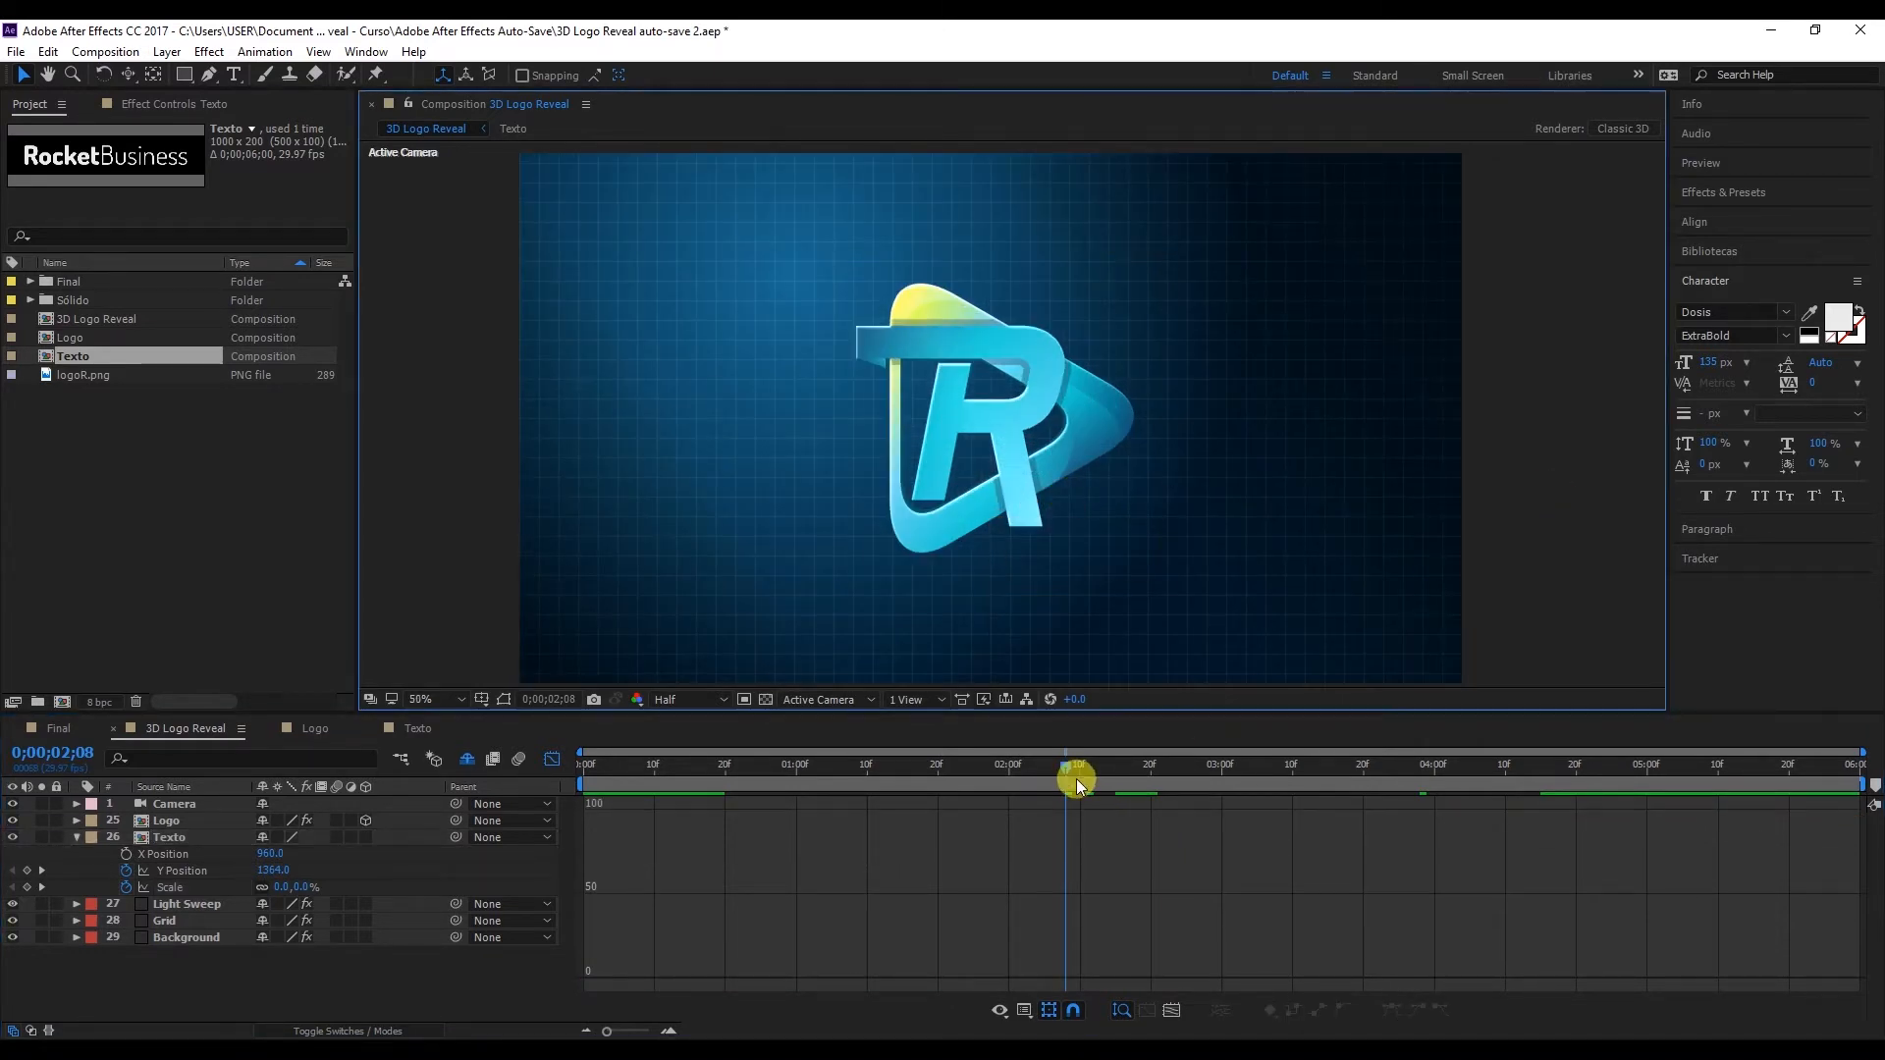
{"action": "left_click", "coordinate": [552, 755]}
{"action": "key", "text": "space"}
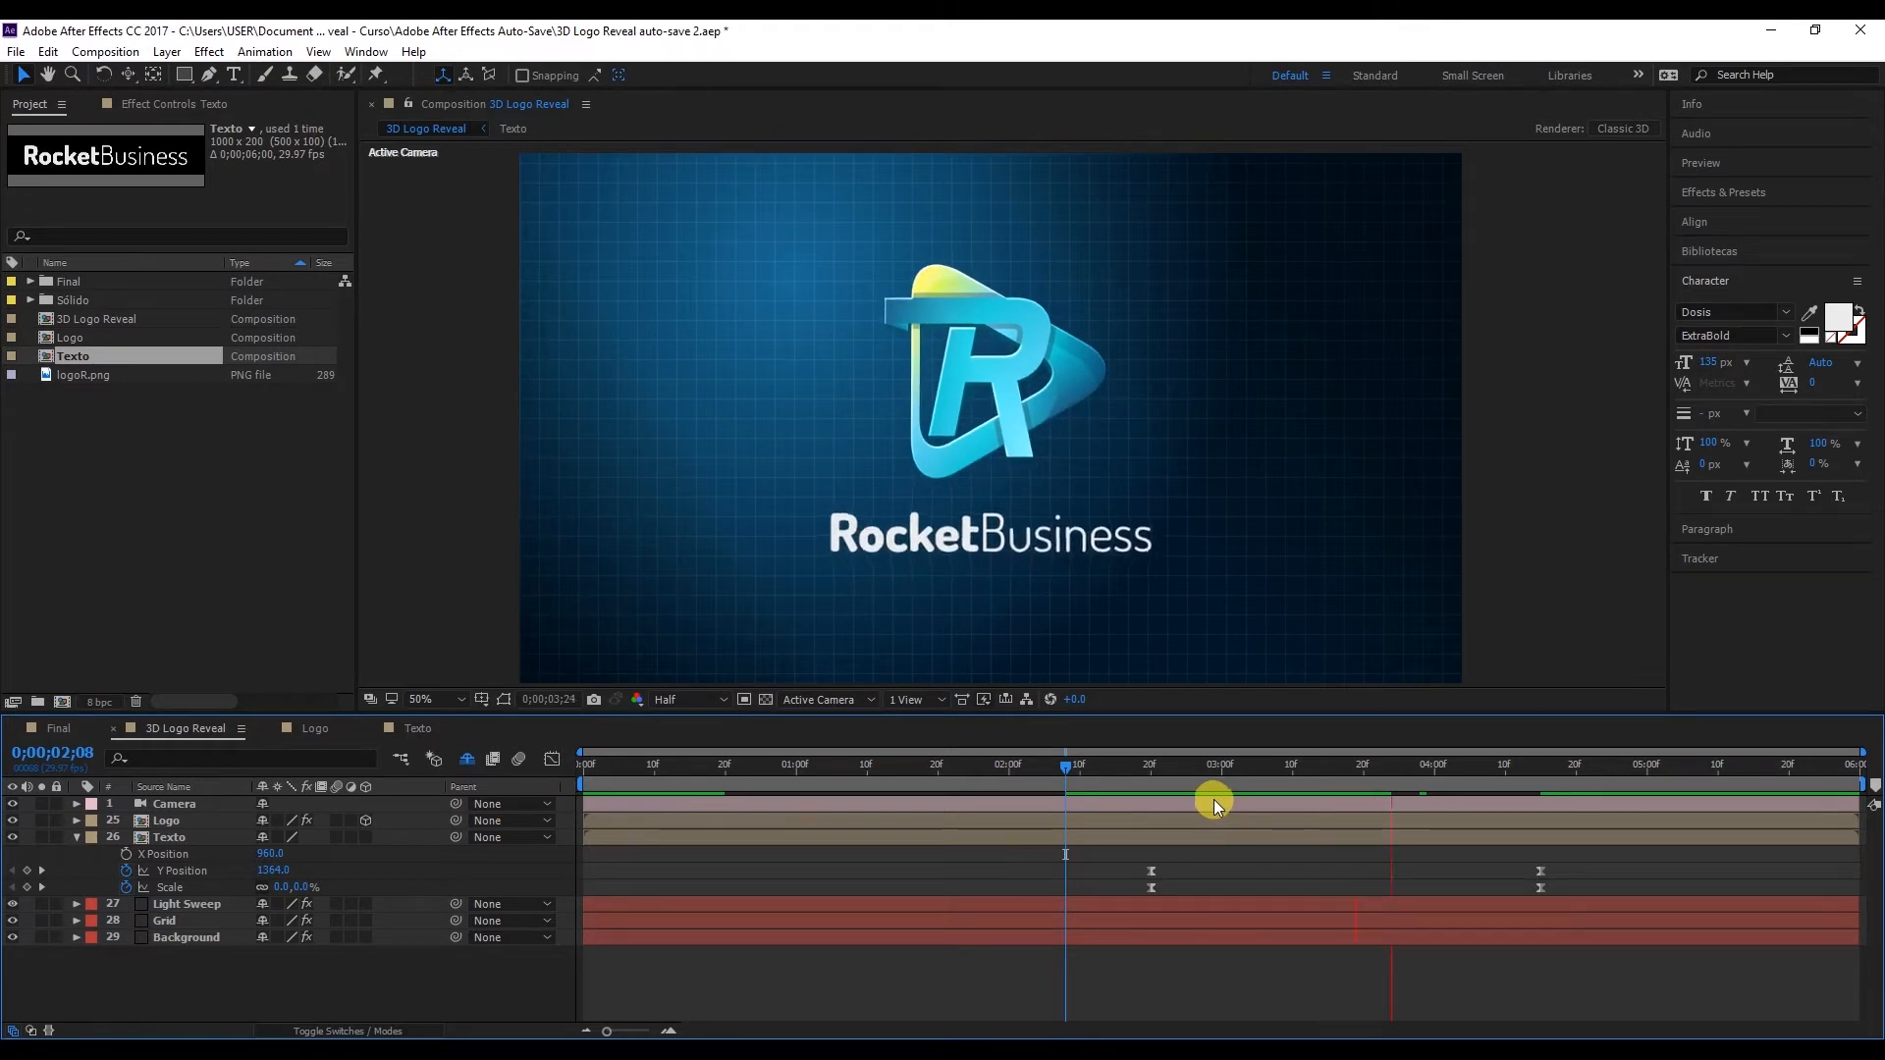
Step: Preview the logo and text animation again from 0;00;02;15 and from 0;00;01;13
{"action": "left_click", "coordinate": [1142, 775]}
{"action": "left_click", "coordinate": [1112, 777]}
{"action": "key", "text": "space"}
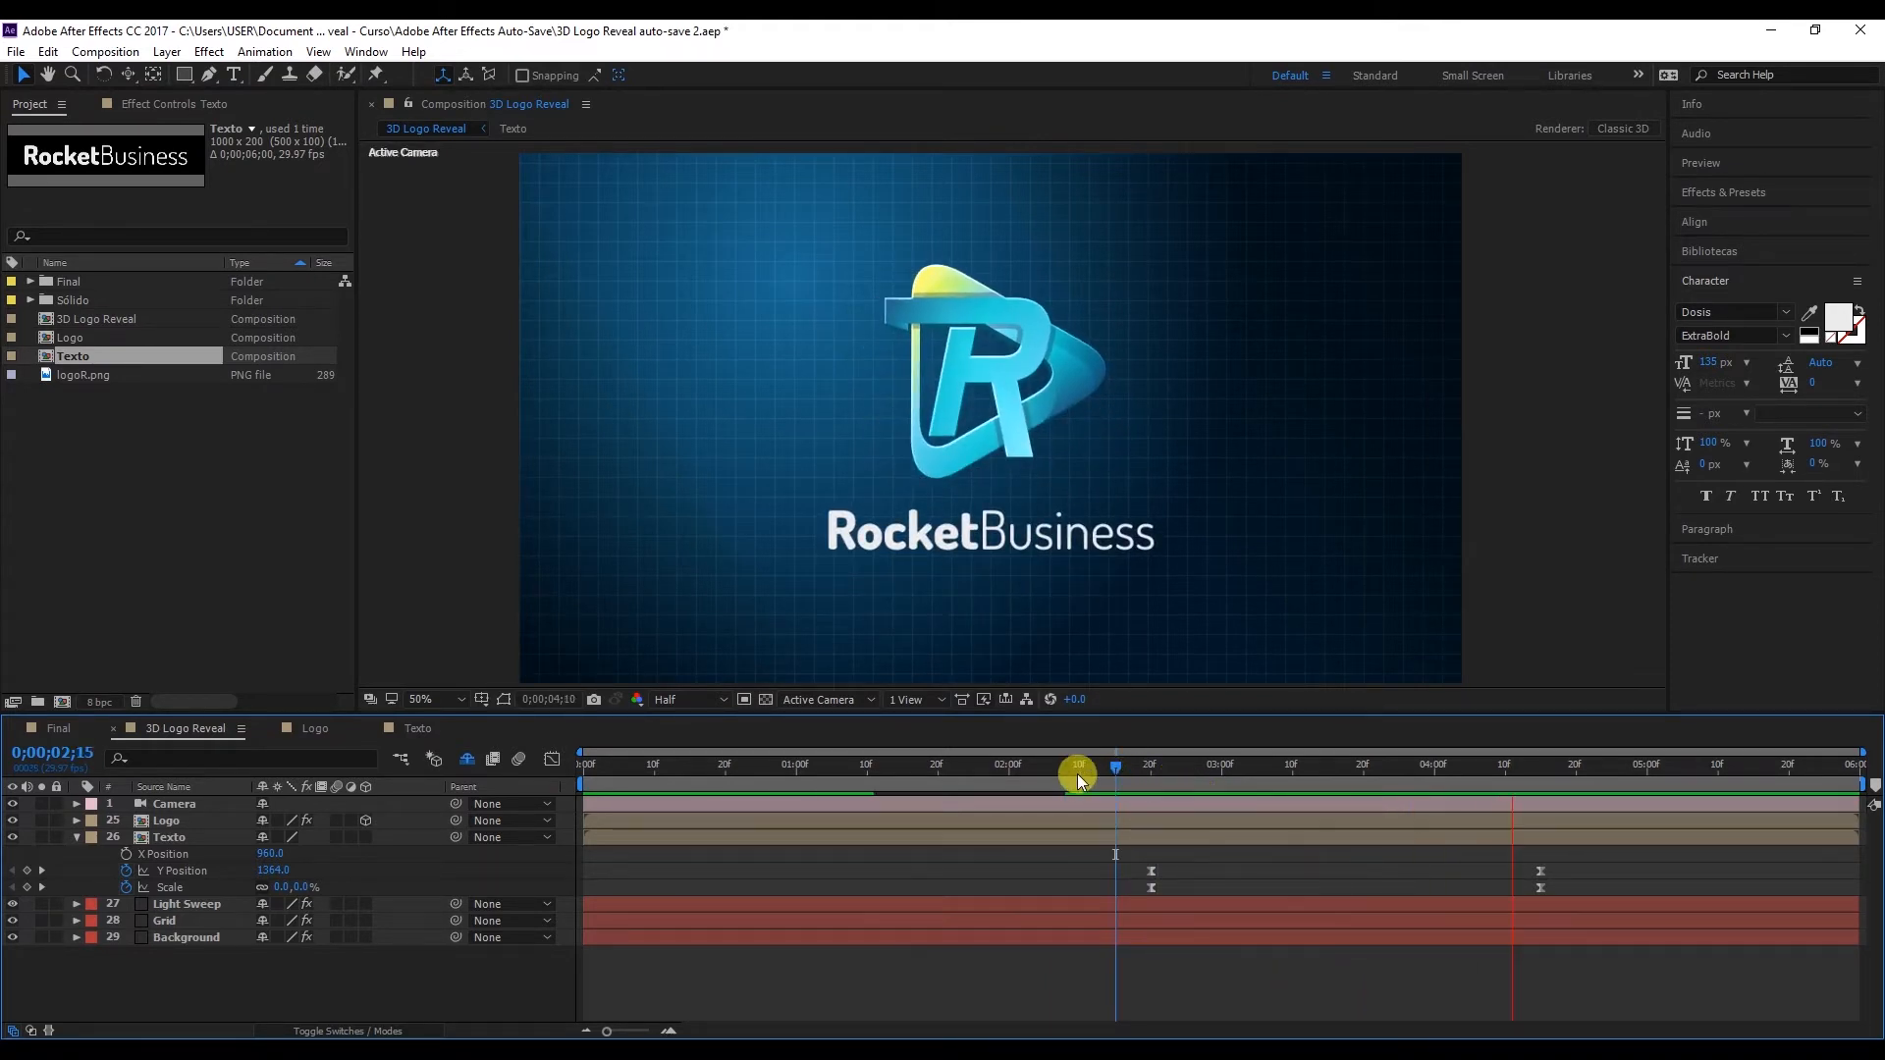
{"action": "left_click", "coordinate": [888, 771]}
{"action": "key", "text": "space"}
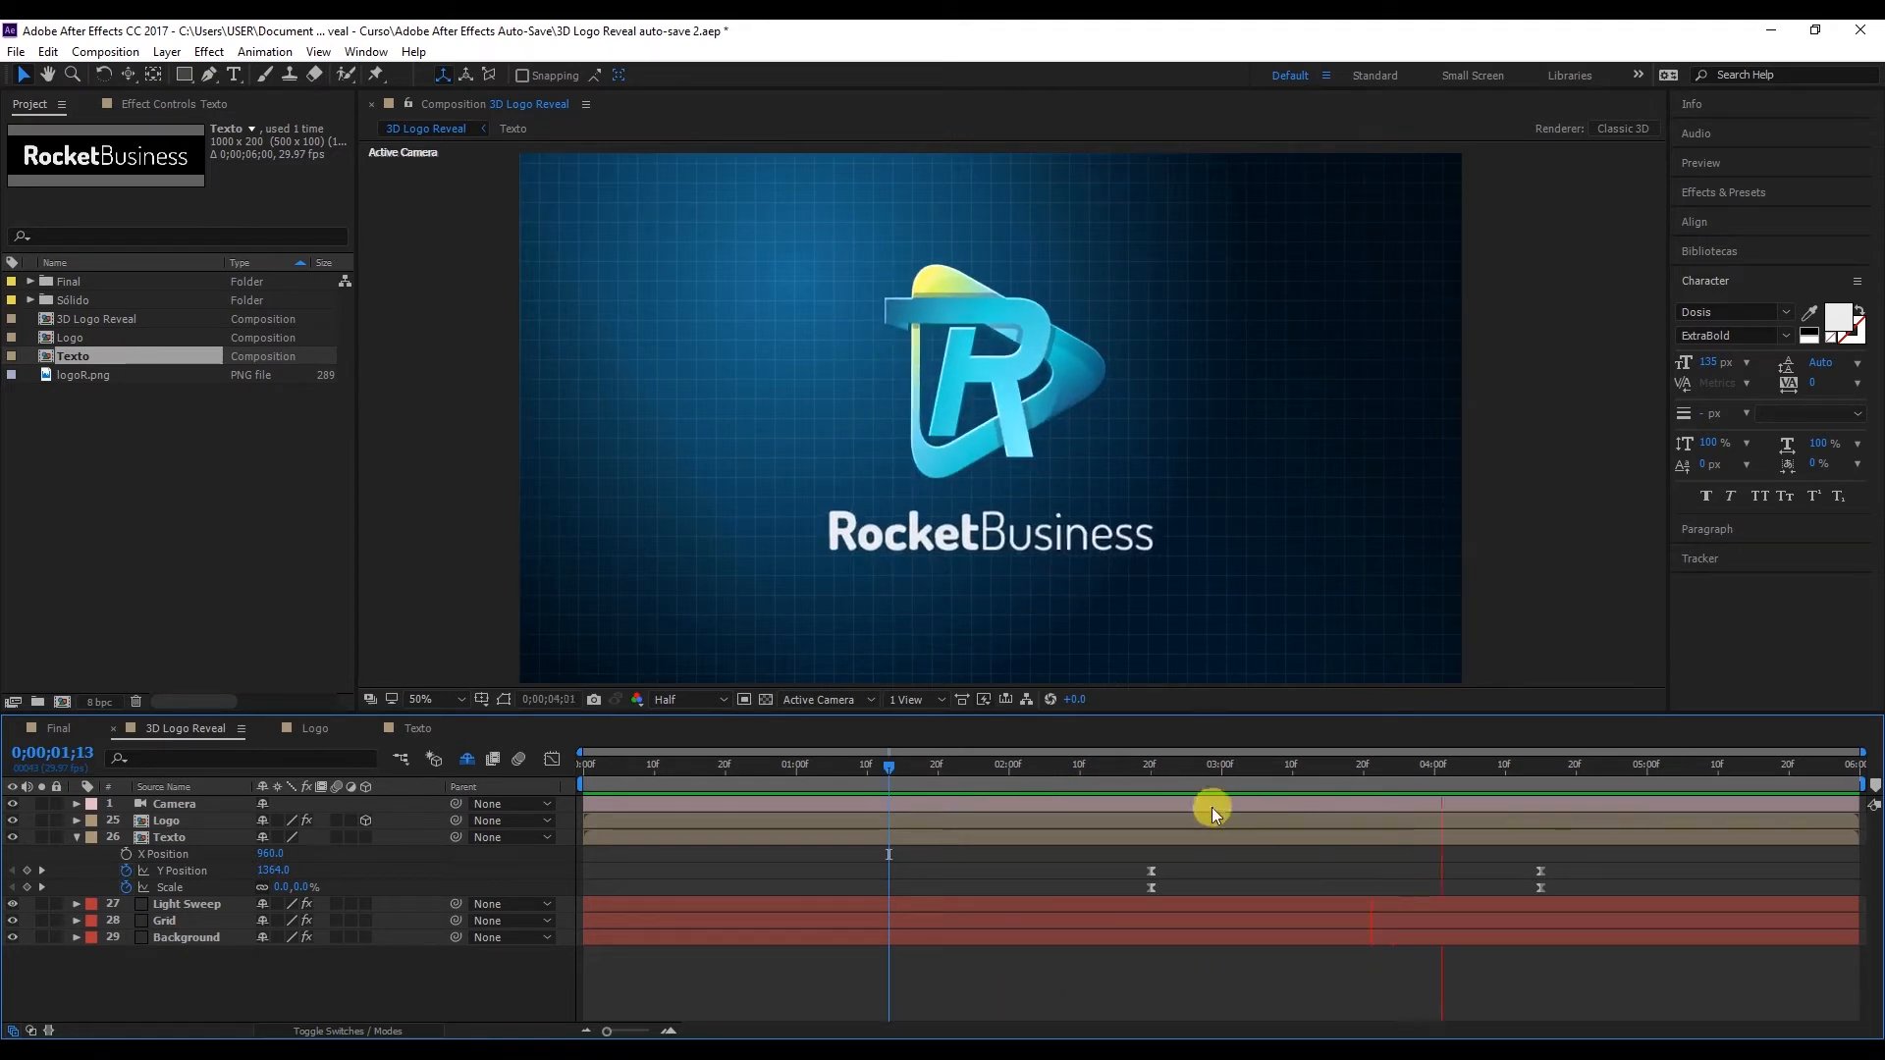
Step: Set the time to 0;00;03;23 and add a Drop Shadow layer style to the Texto layer
{"action": "left_click", "coordinate": [1434, 785]}
{"action": "left_click_drag", "start_coordinate": [1440, 788], "coordinate": [1384, 776]}
{"action": "left_click", "coordinate": [986, 538]}
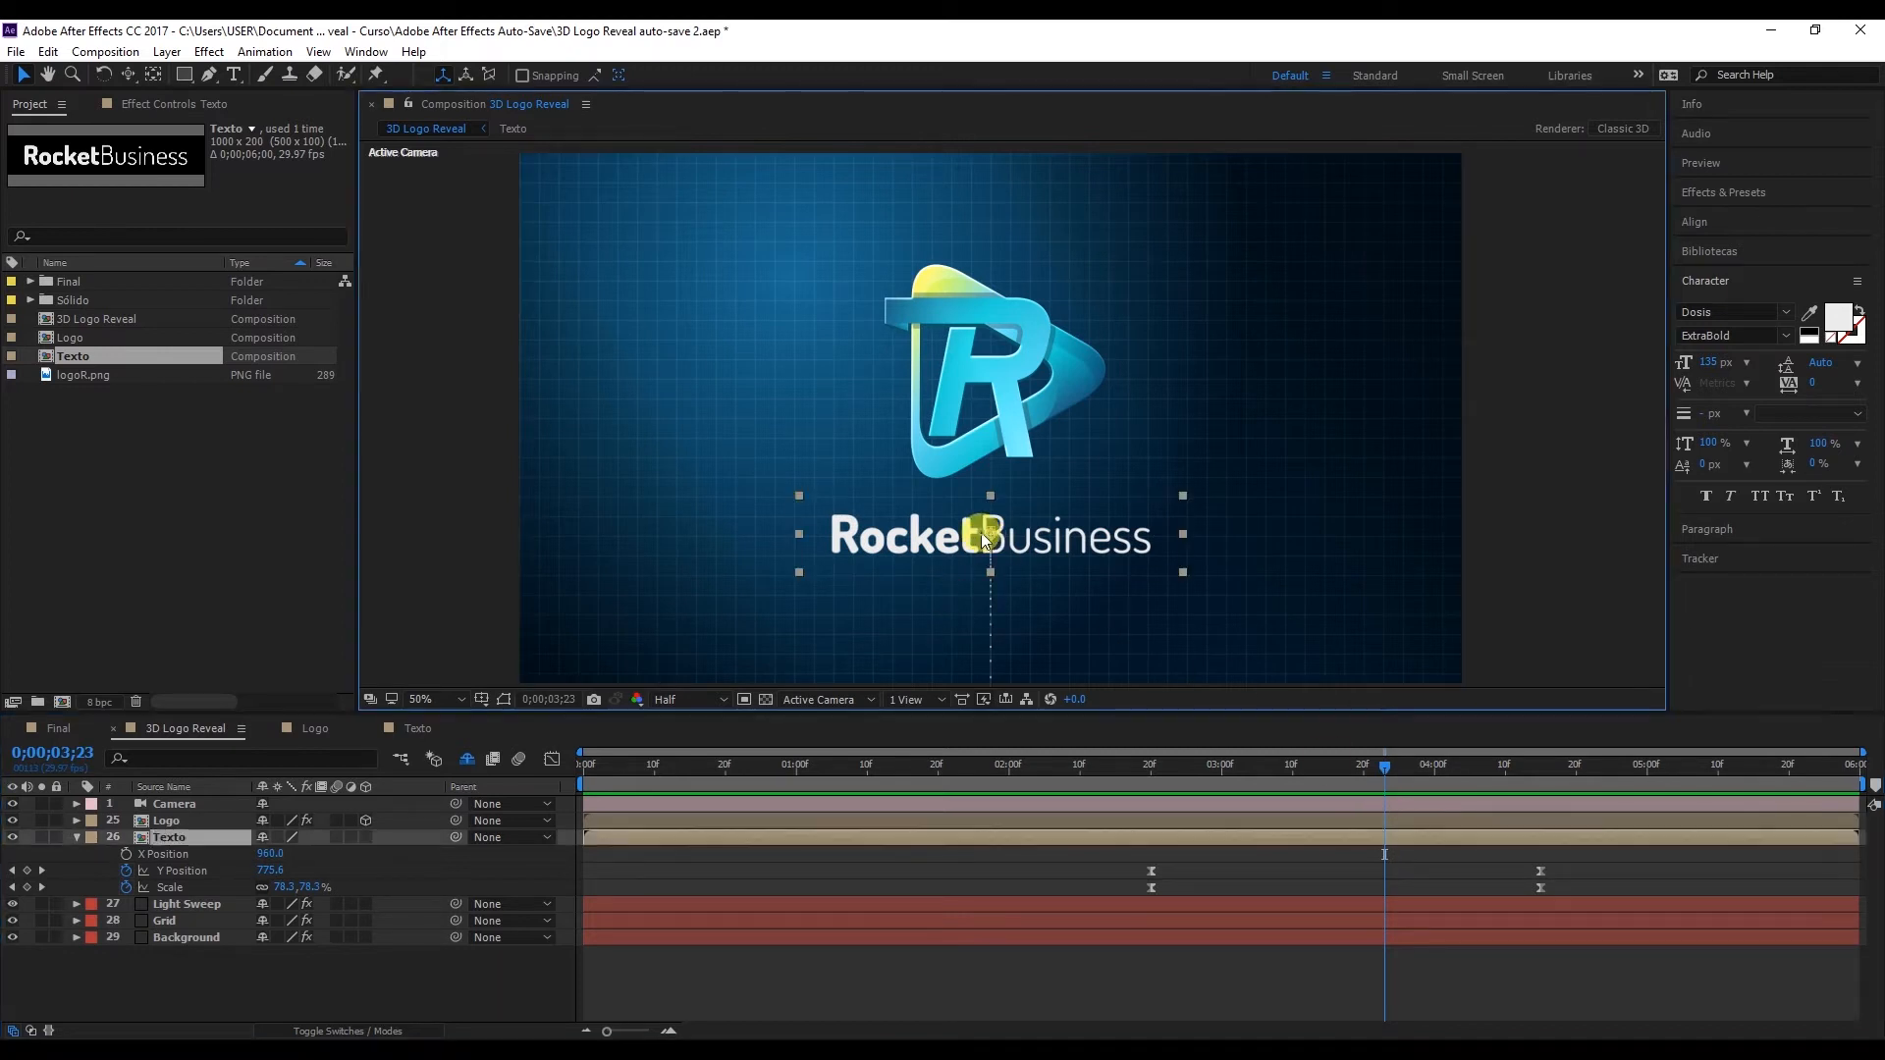
{"action": "left_click", "coordinate": [77, 836]}
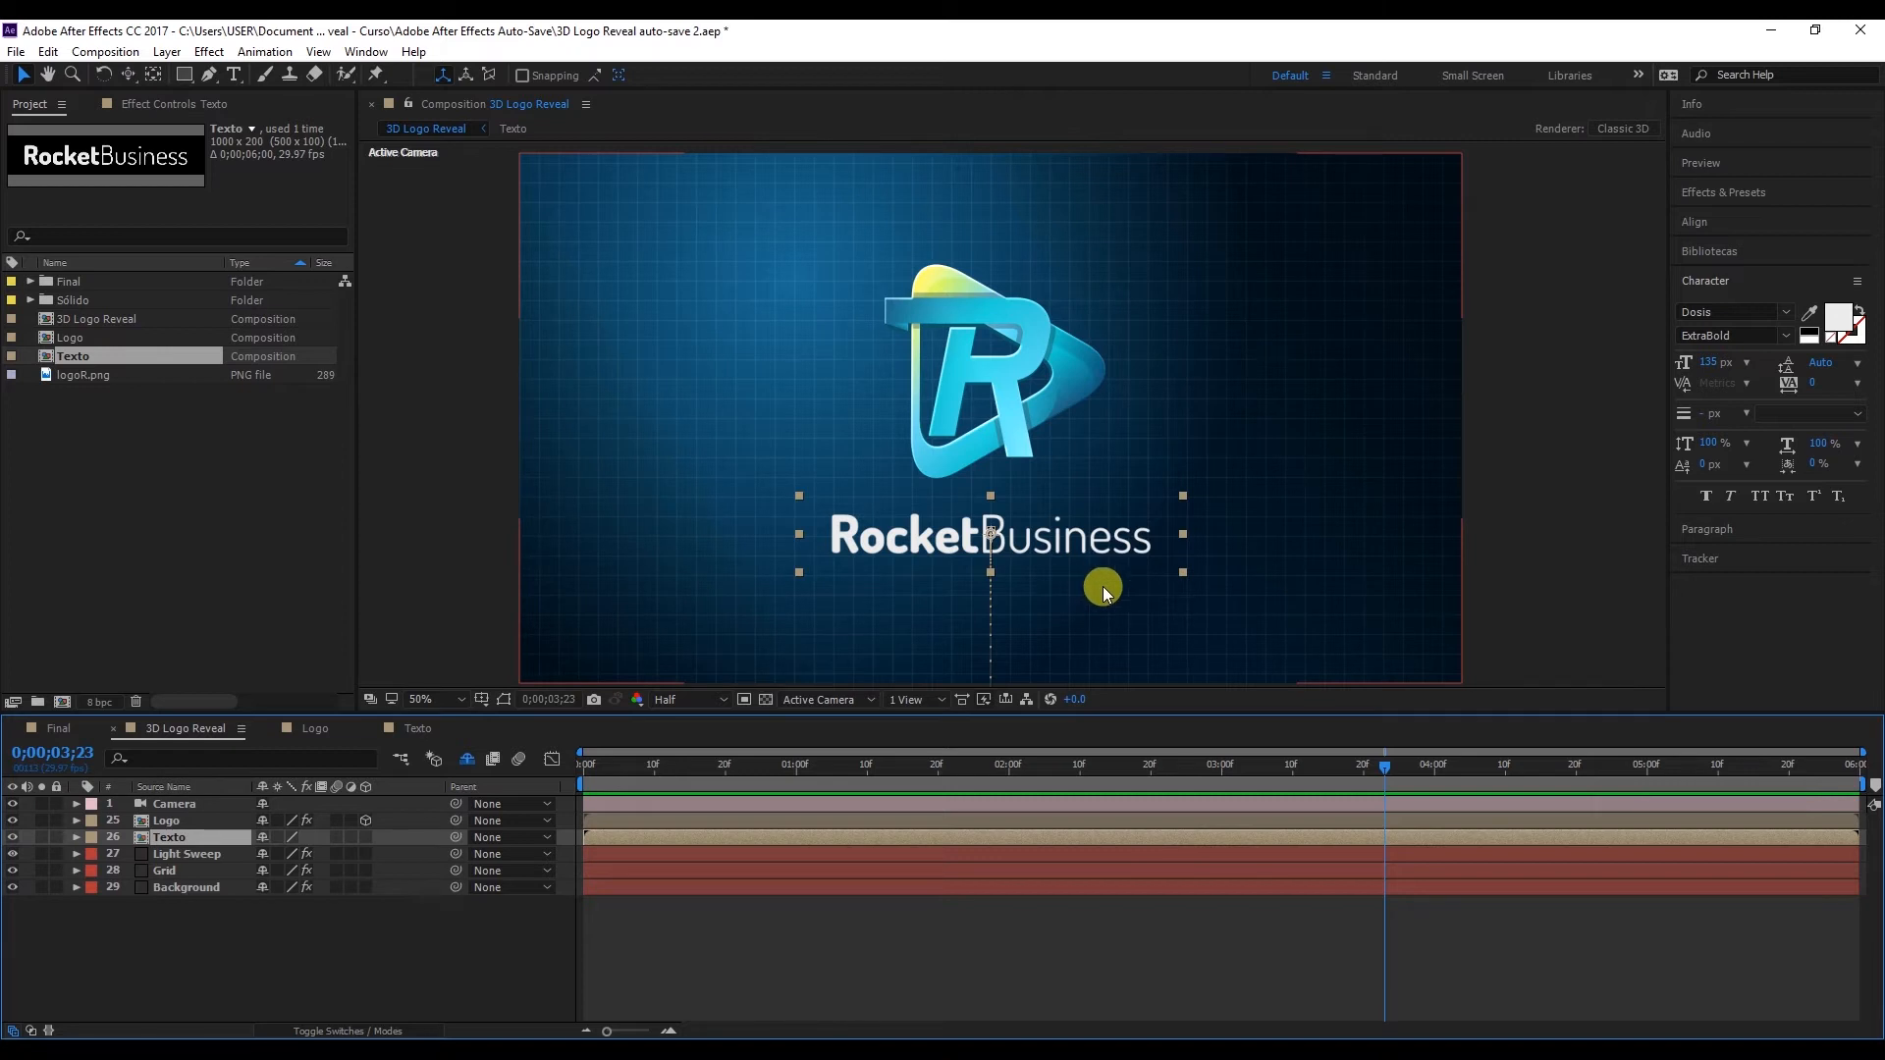
{"action": "right_click", "coordinate": [184, 841]}
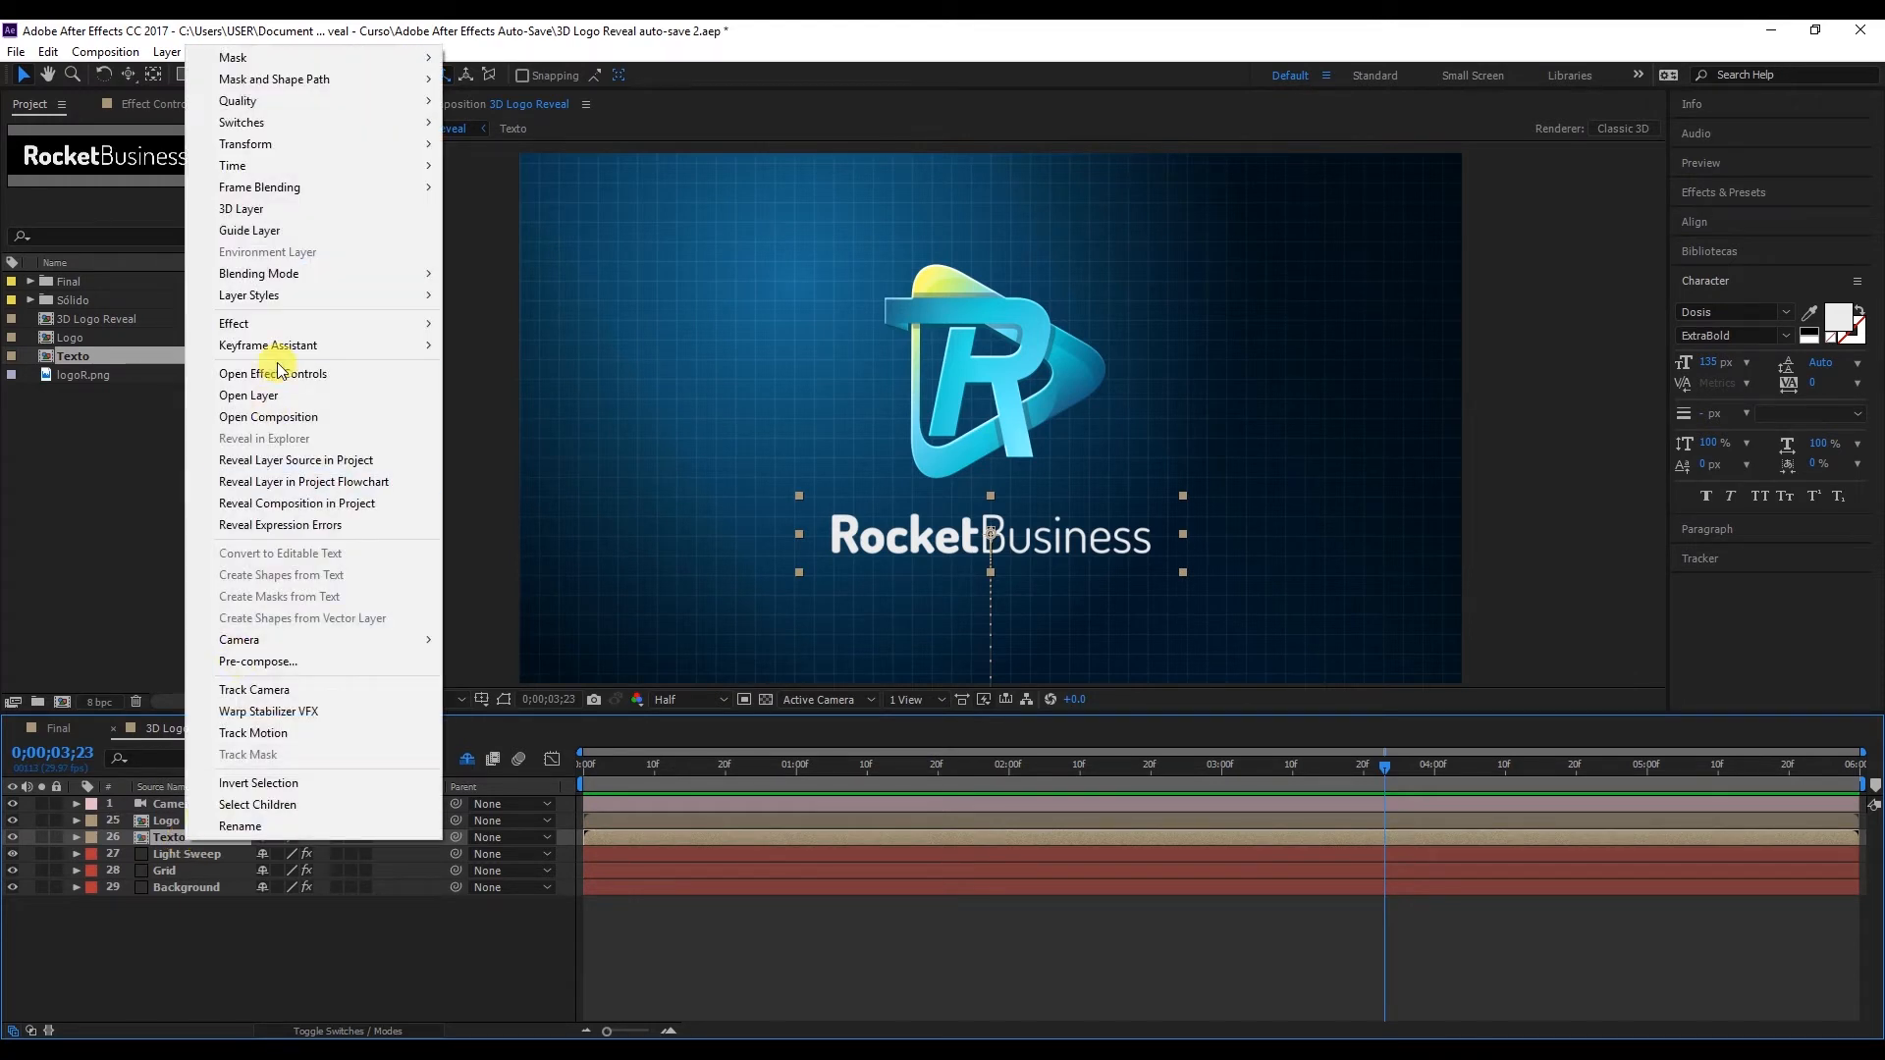
{"action": "mouse_move", "coordinate": [298, 296]}
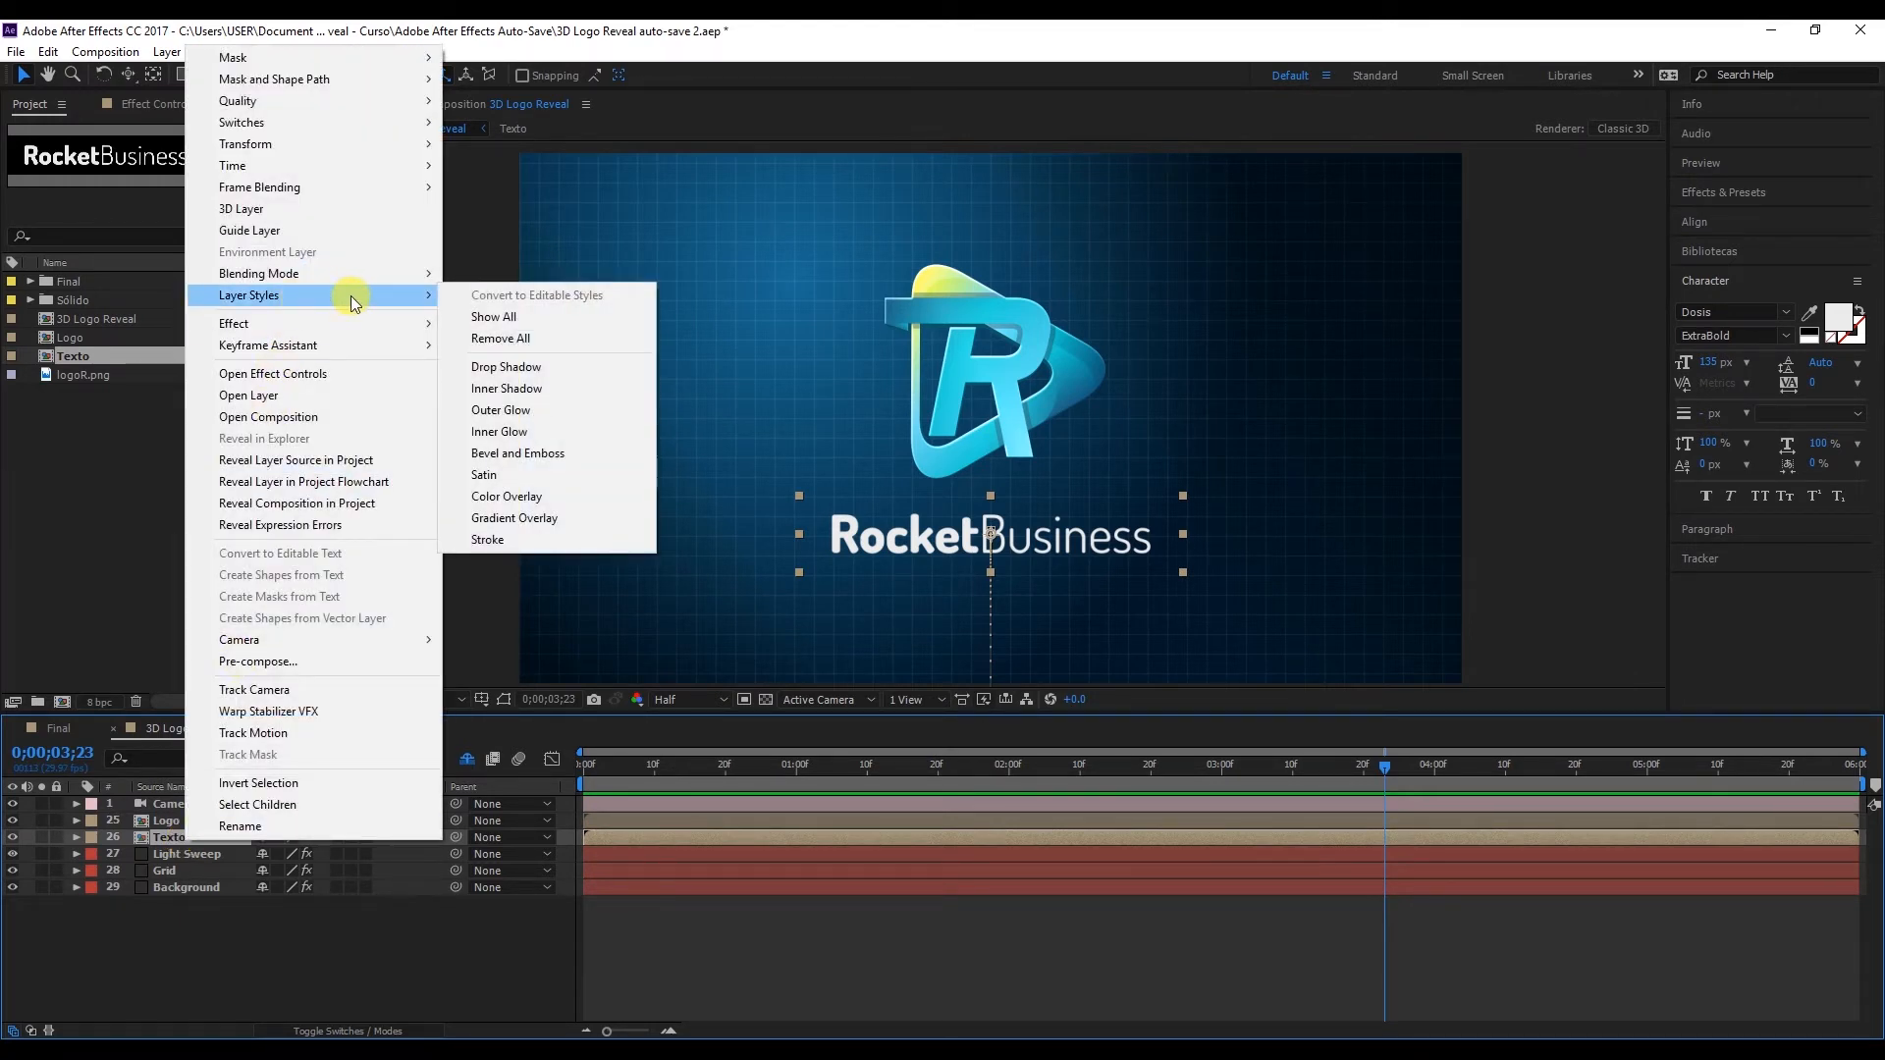
{"action": "left_click", "coordinate": [522, 367]}
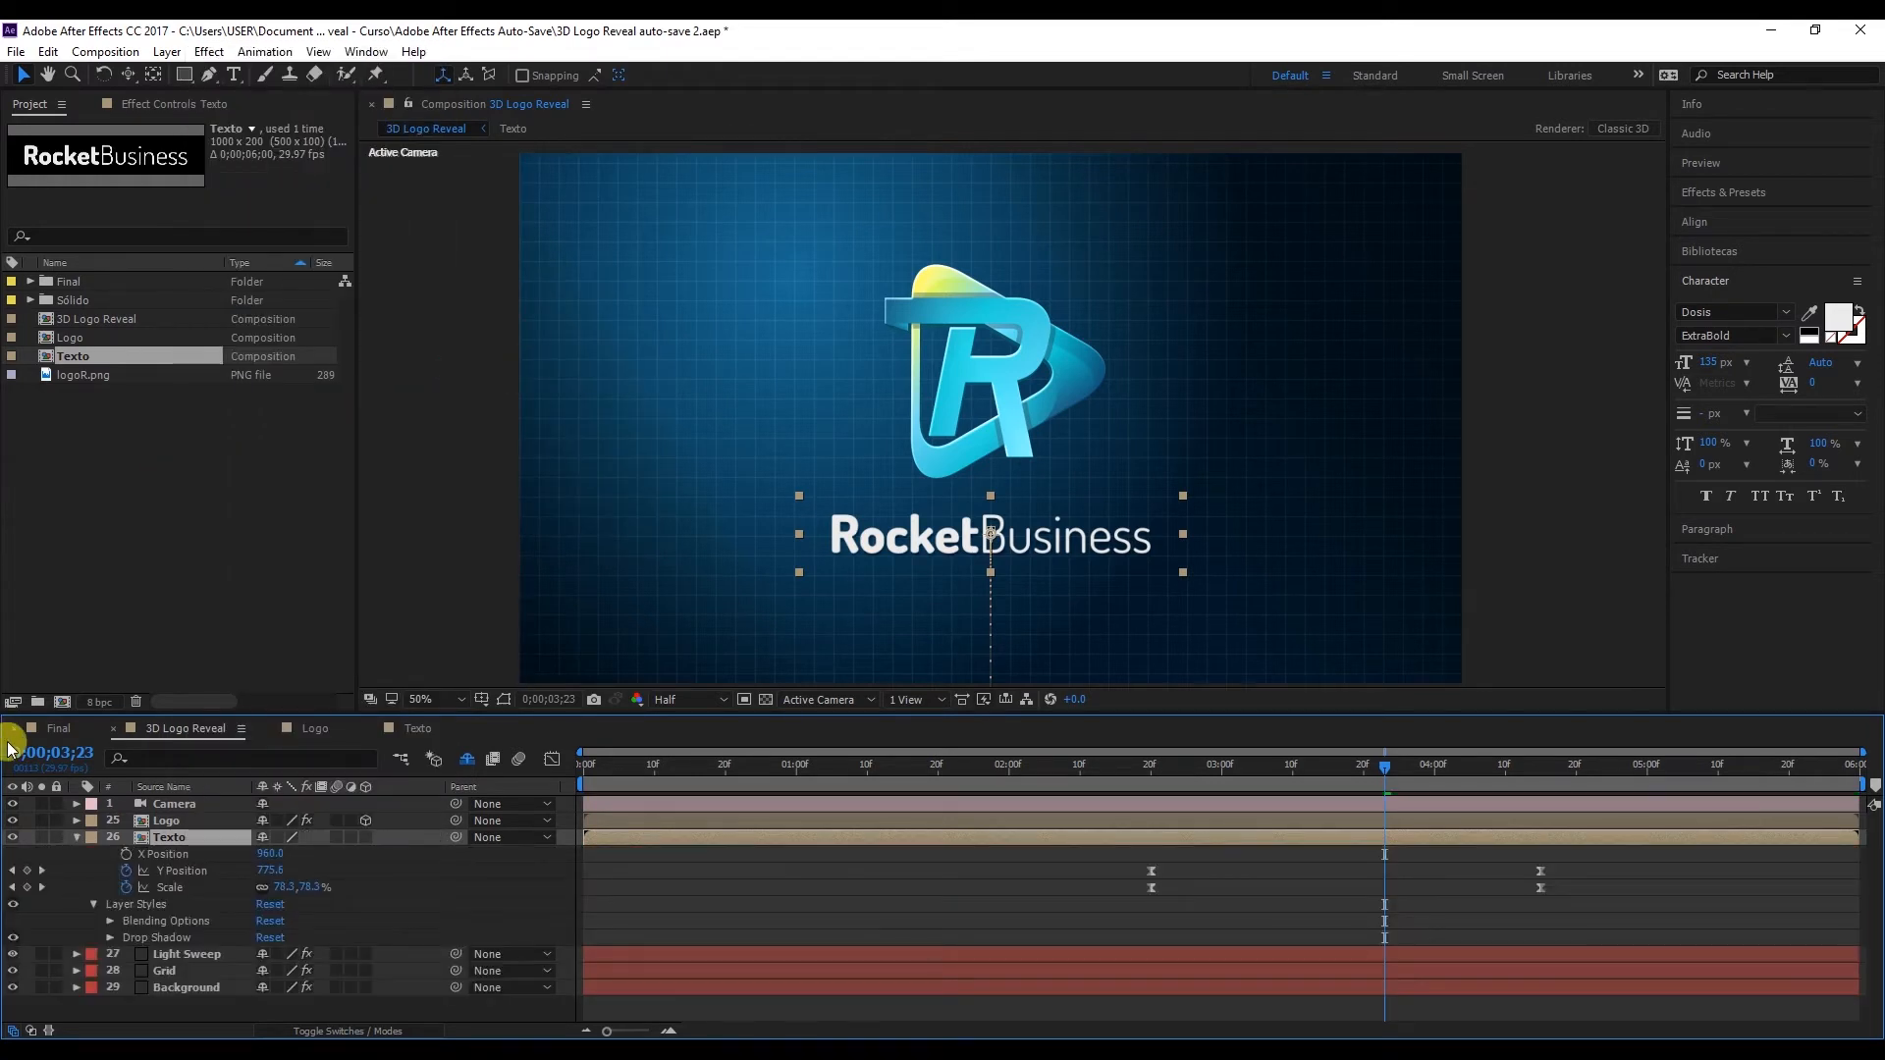
Step: Enlarge the RocketBusiness text to 100% view and set the composition's preview resolution to Full
{"action": "scroll", "coordinate": [1096, 550], "scroll_direction": "up", "scroll_amount": 1}
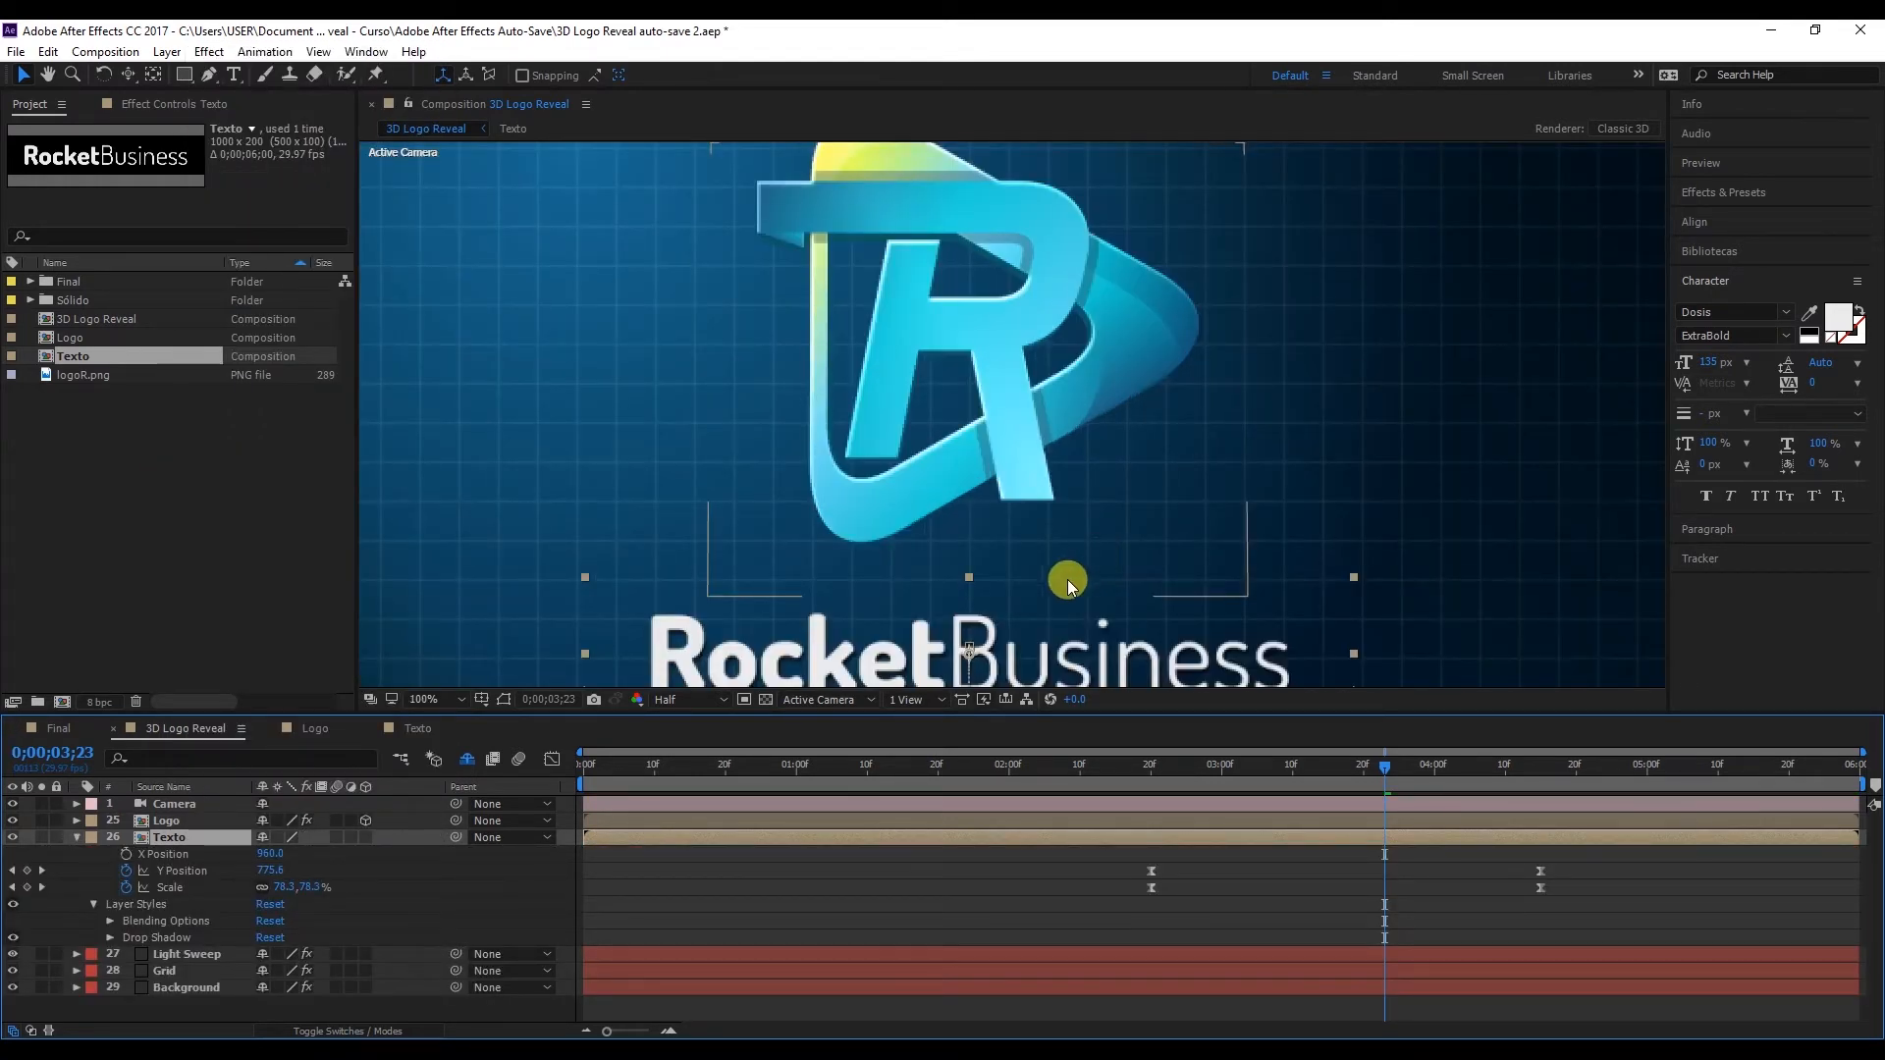
{"action": "left_click_drag", "start_coordinate": [1043, 585], "coordinate": [970, 415]}
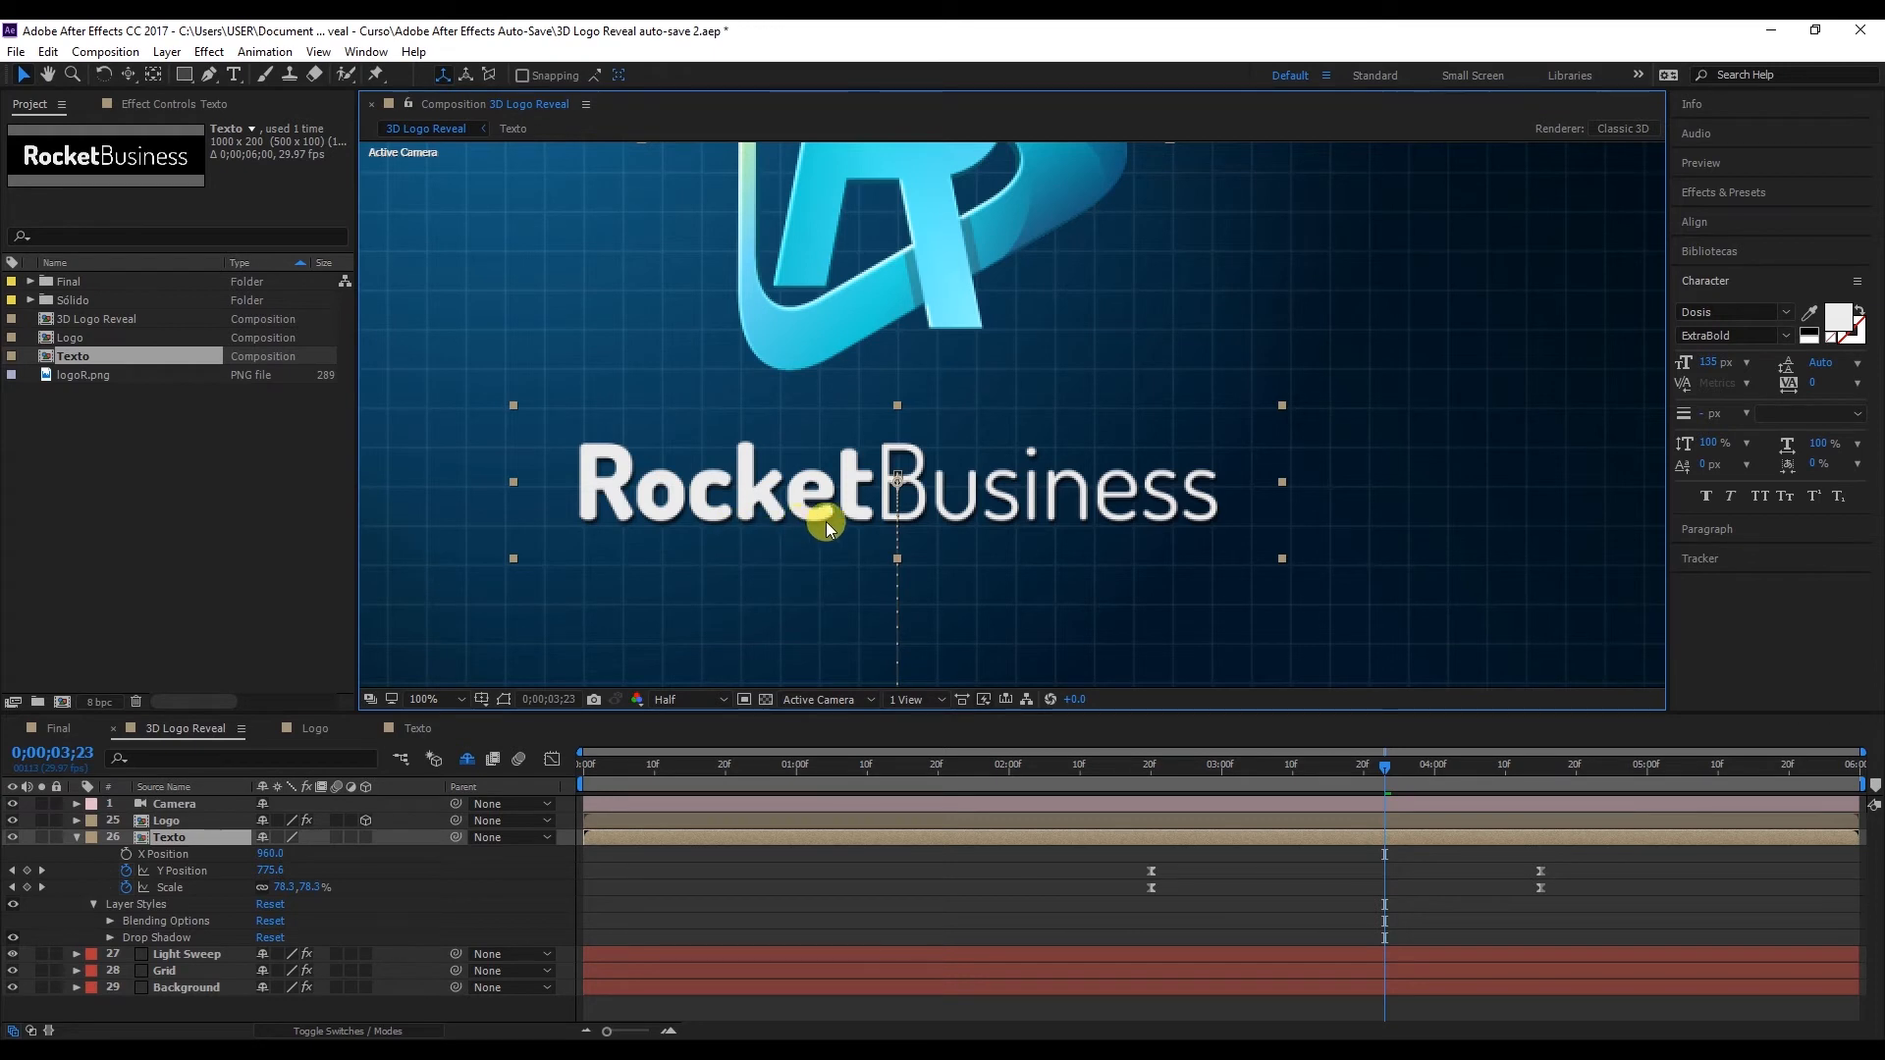
{"action": "left_click", "coordinate": [691, 699]}
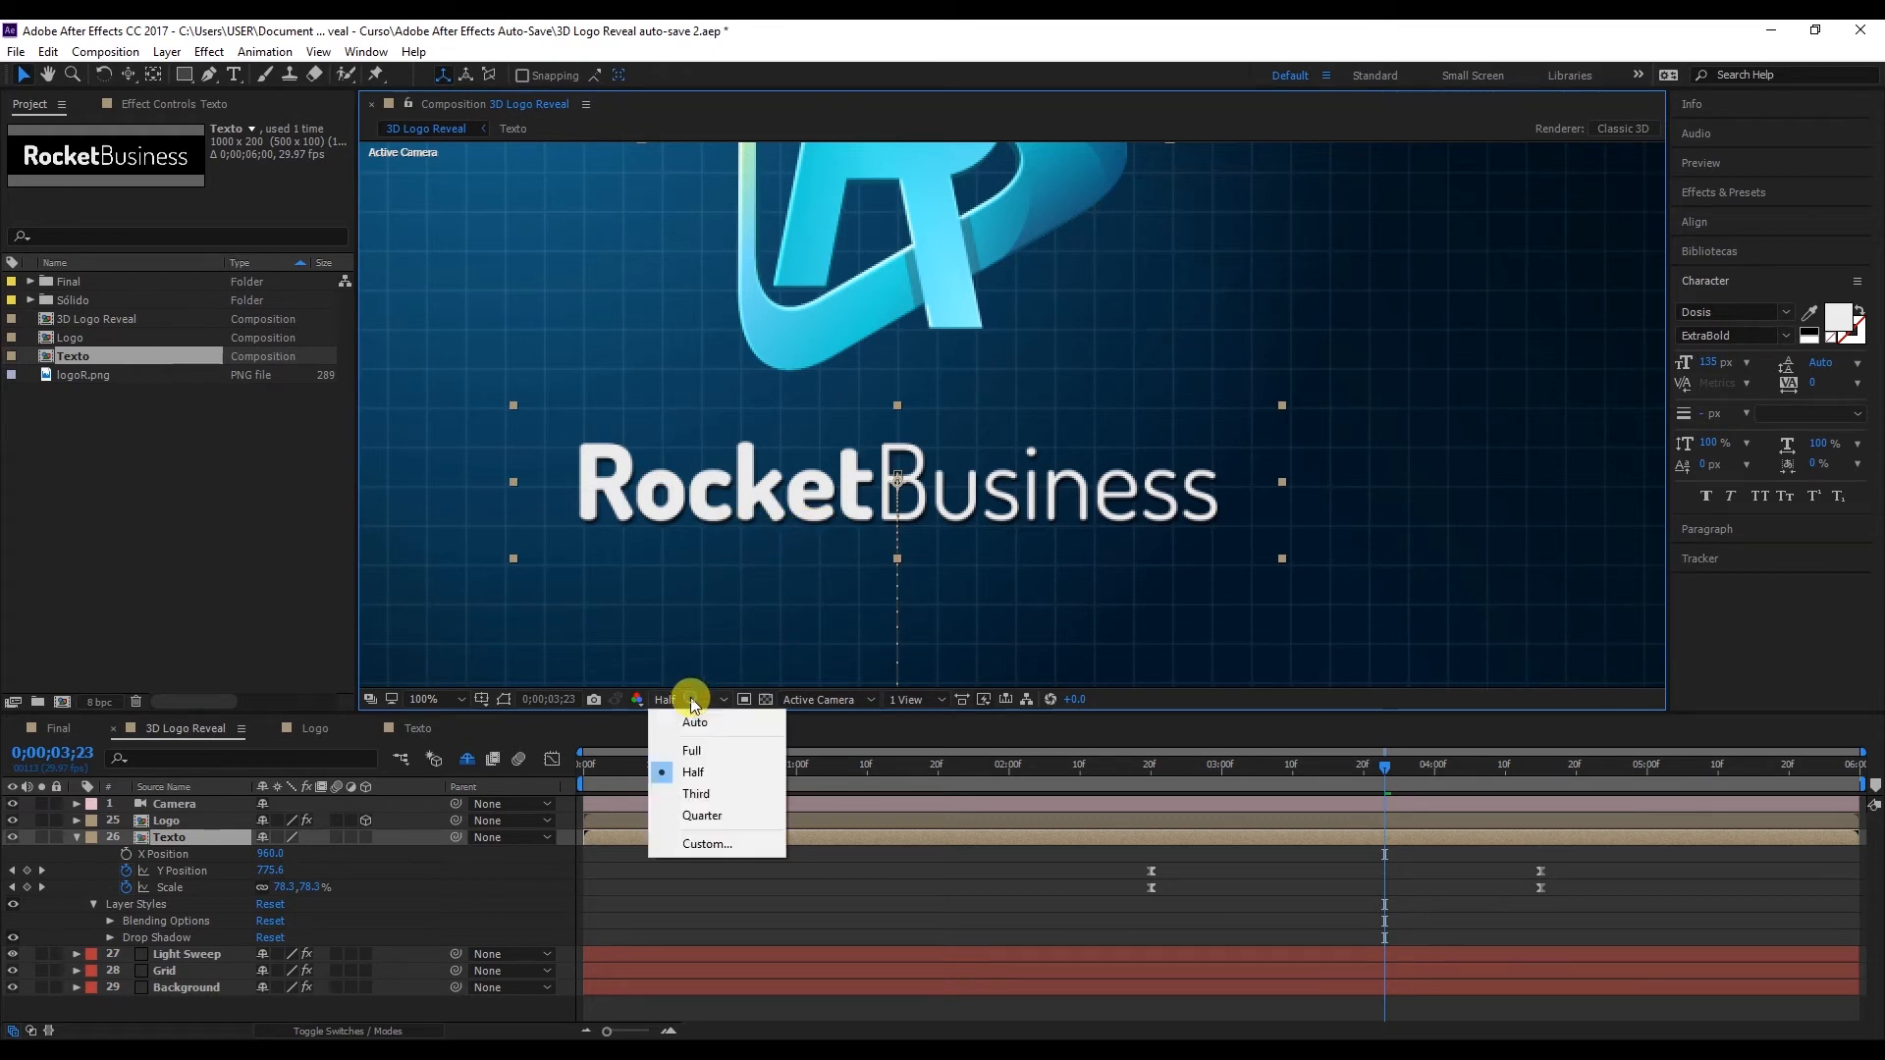
{"action": "left_click", "coordinate": [710, 626]}
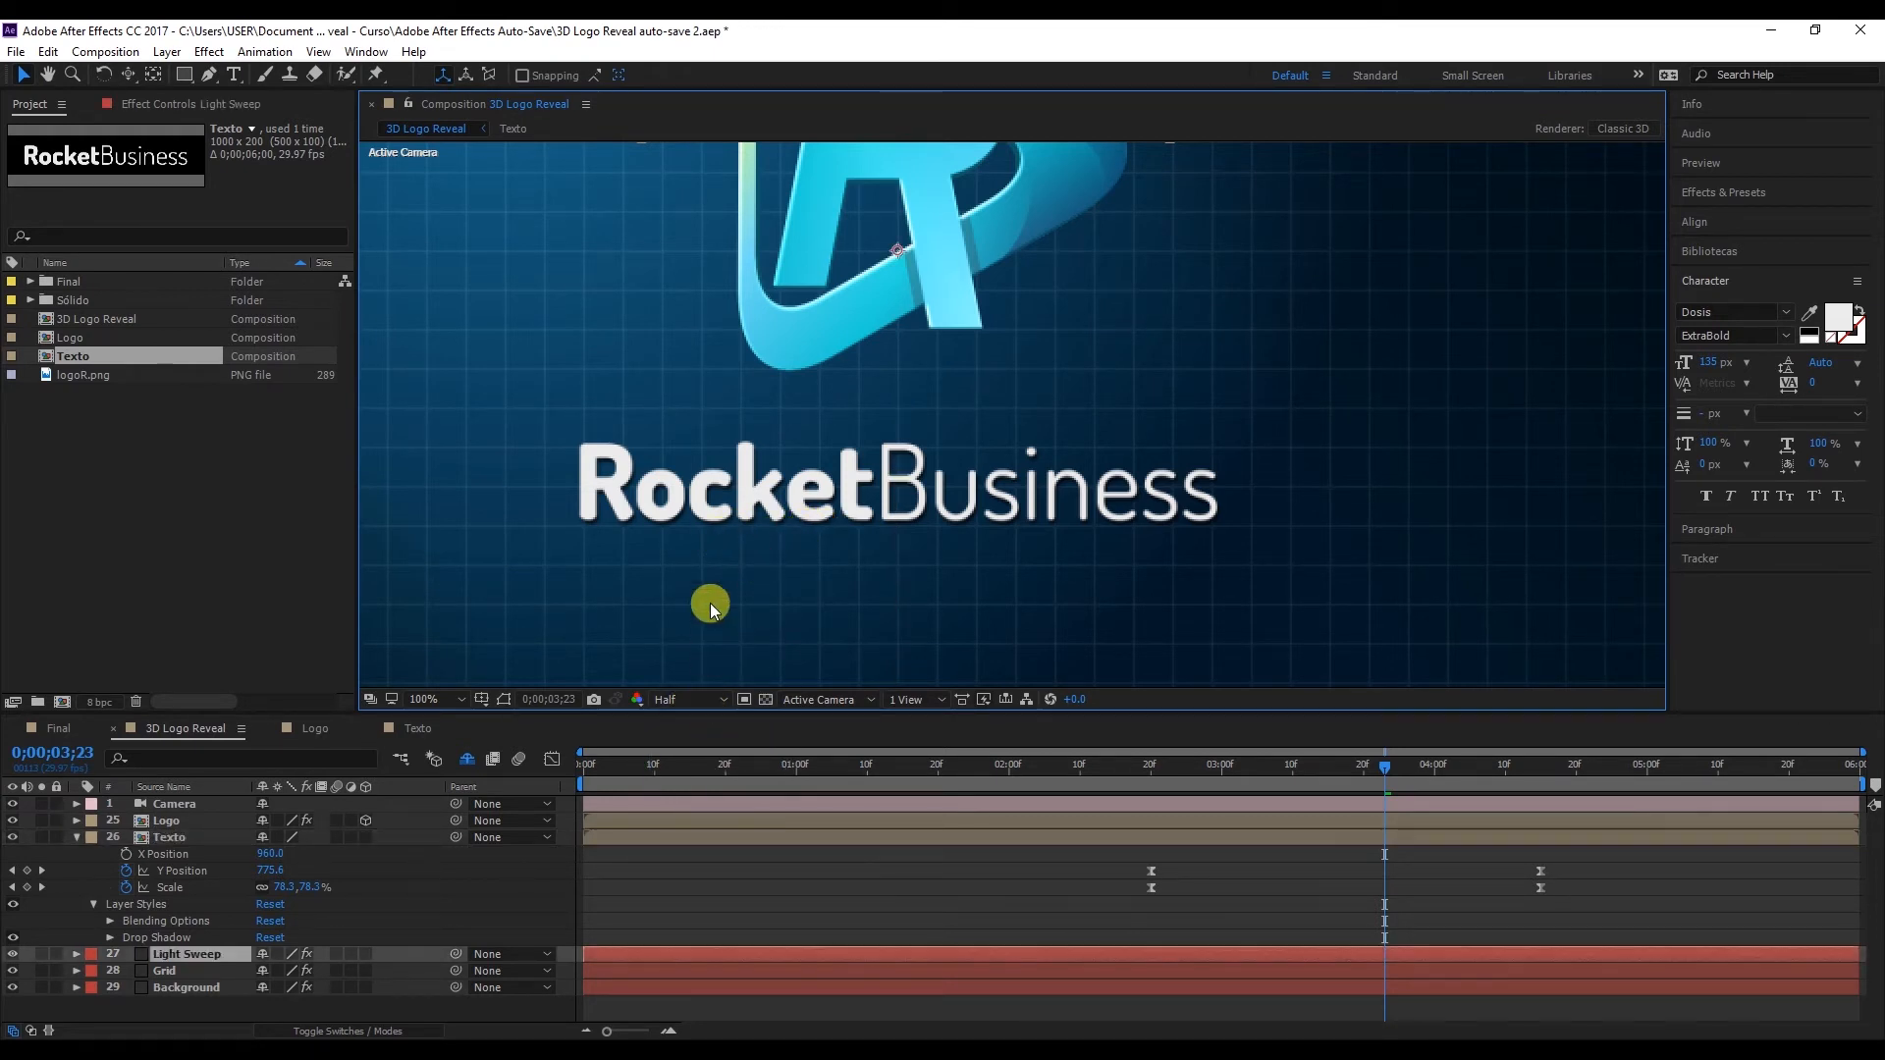
{"action": "left_click", "coordinate": [684, 700]}
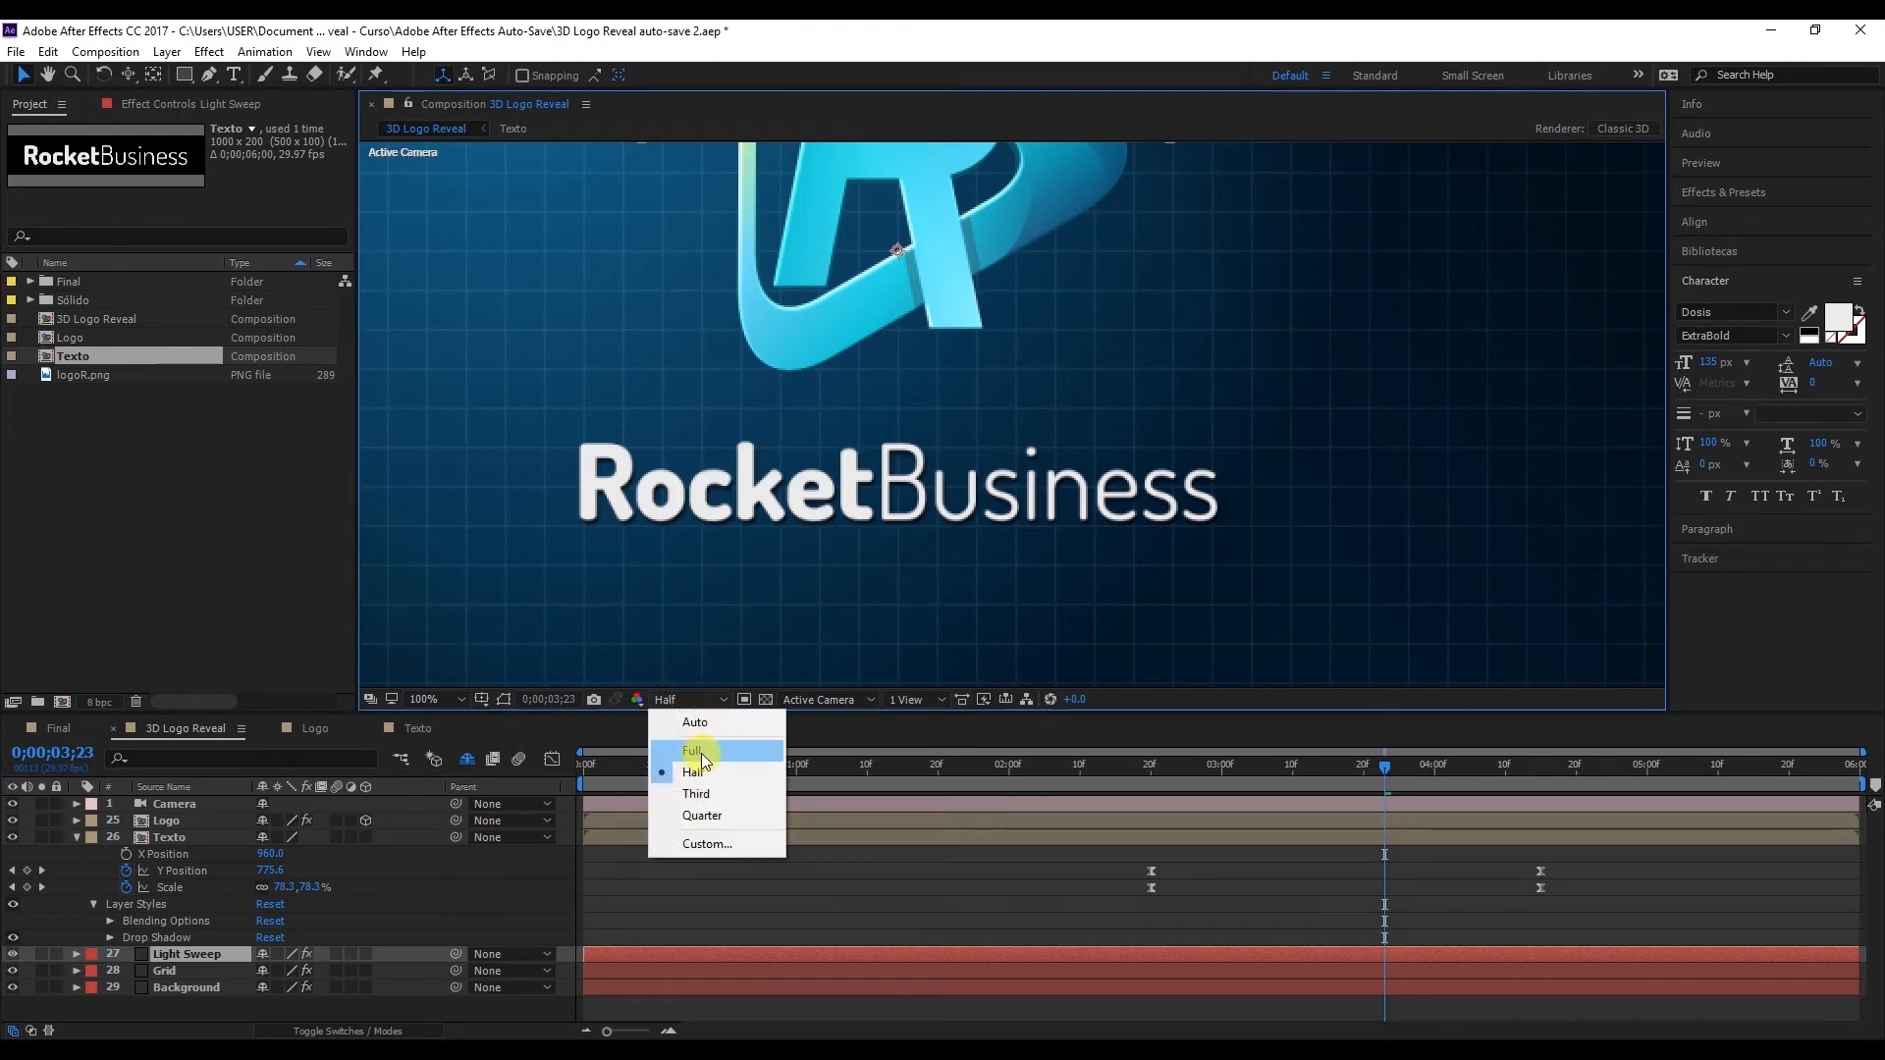
{"action": "left_click", "coordinate": [710, 752]}
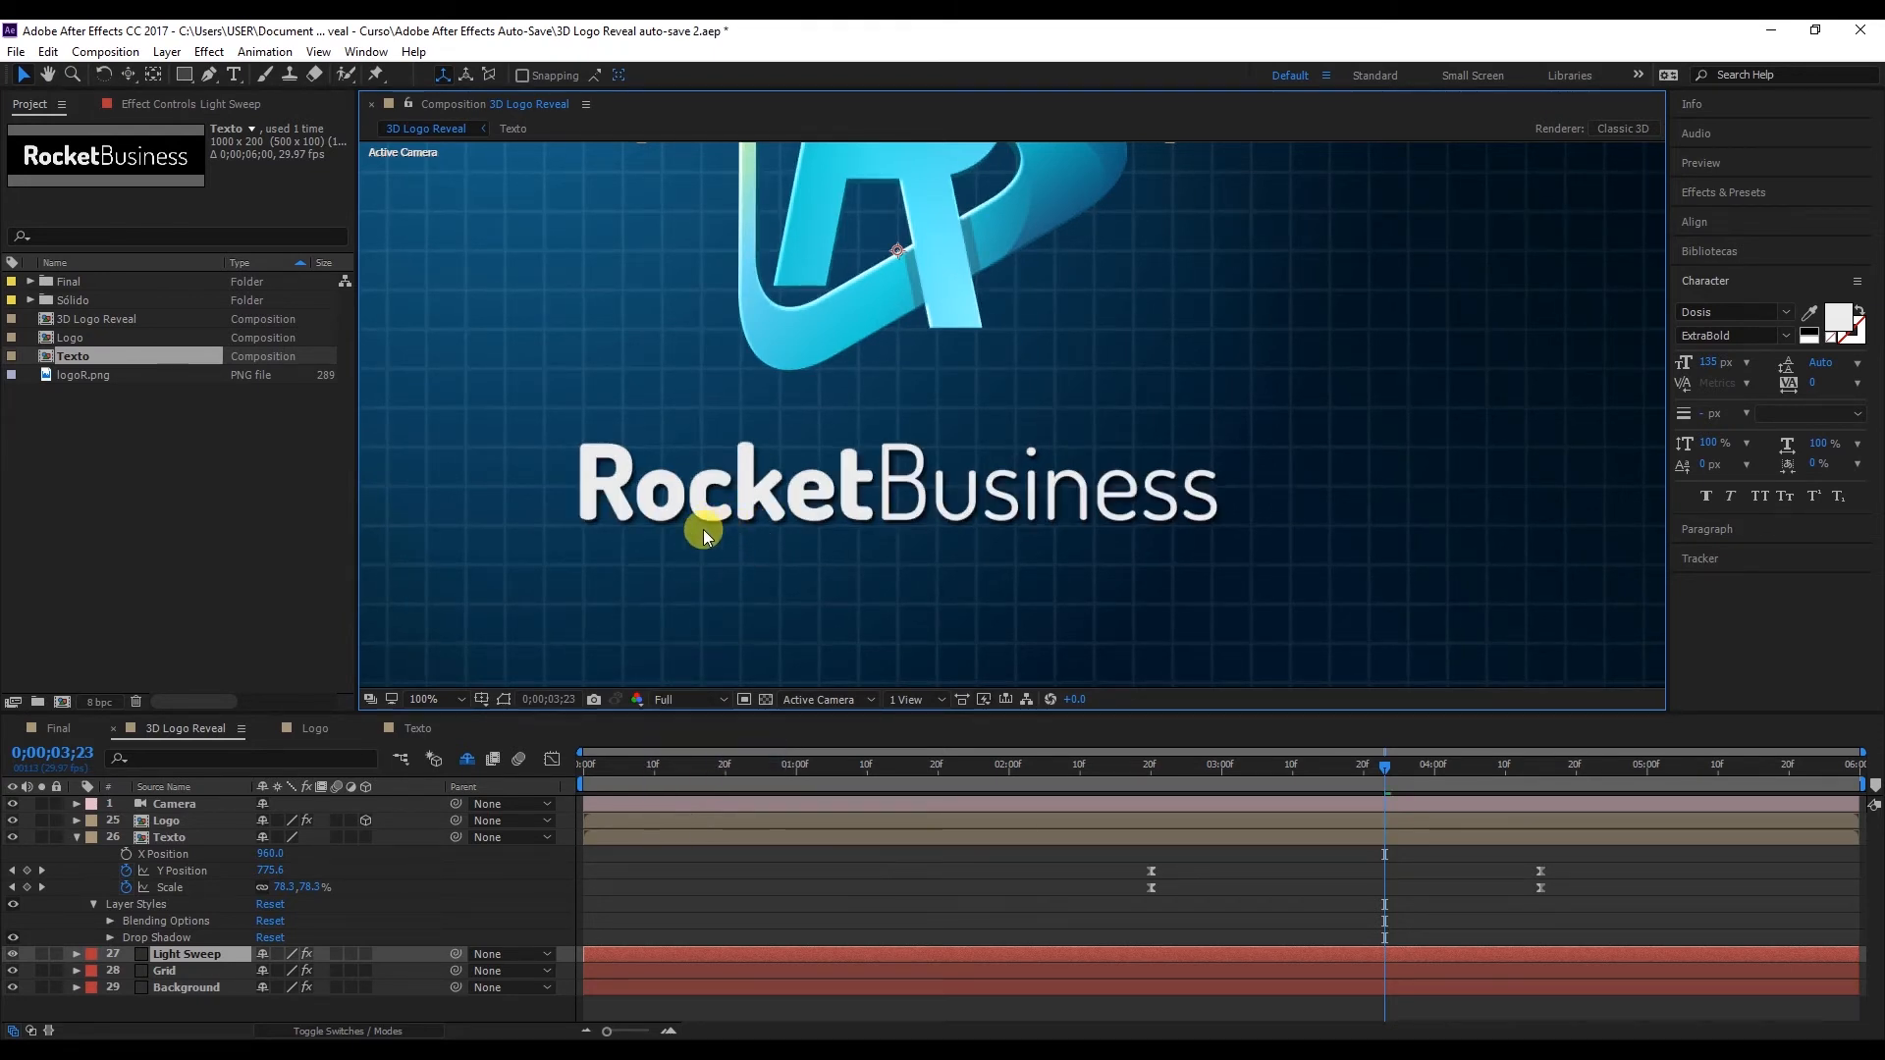
Step: Set the Texto layer's Drop Shadow opacity to 20% and its distance to 8
{"action": "left_click", "coordinate": [173, 838]}
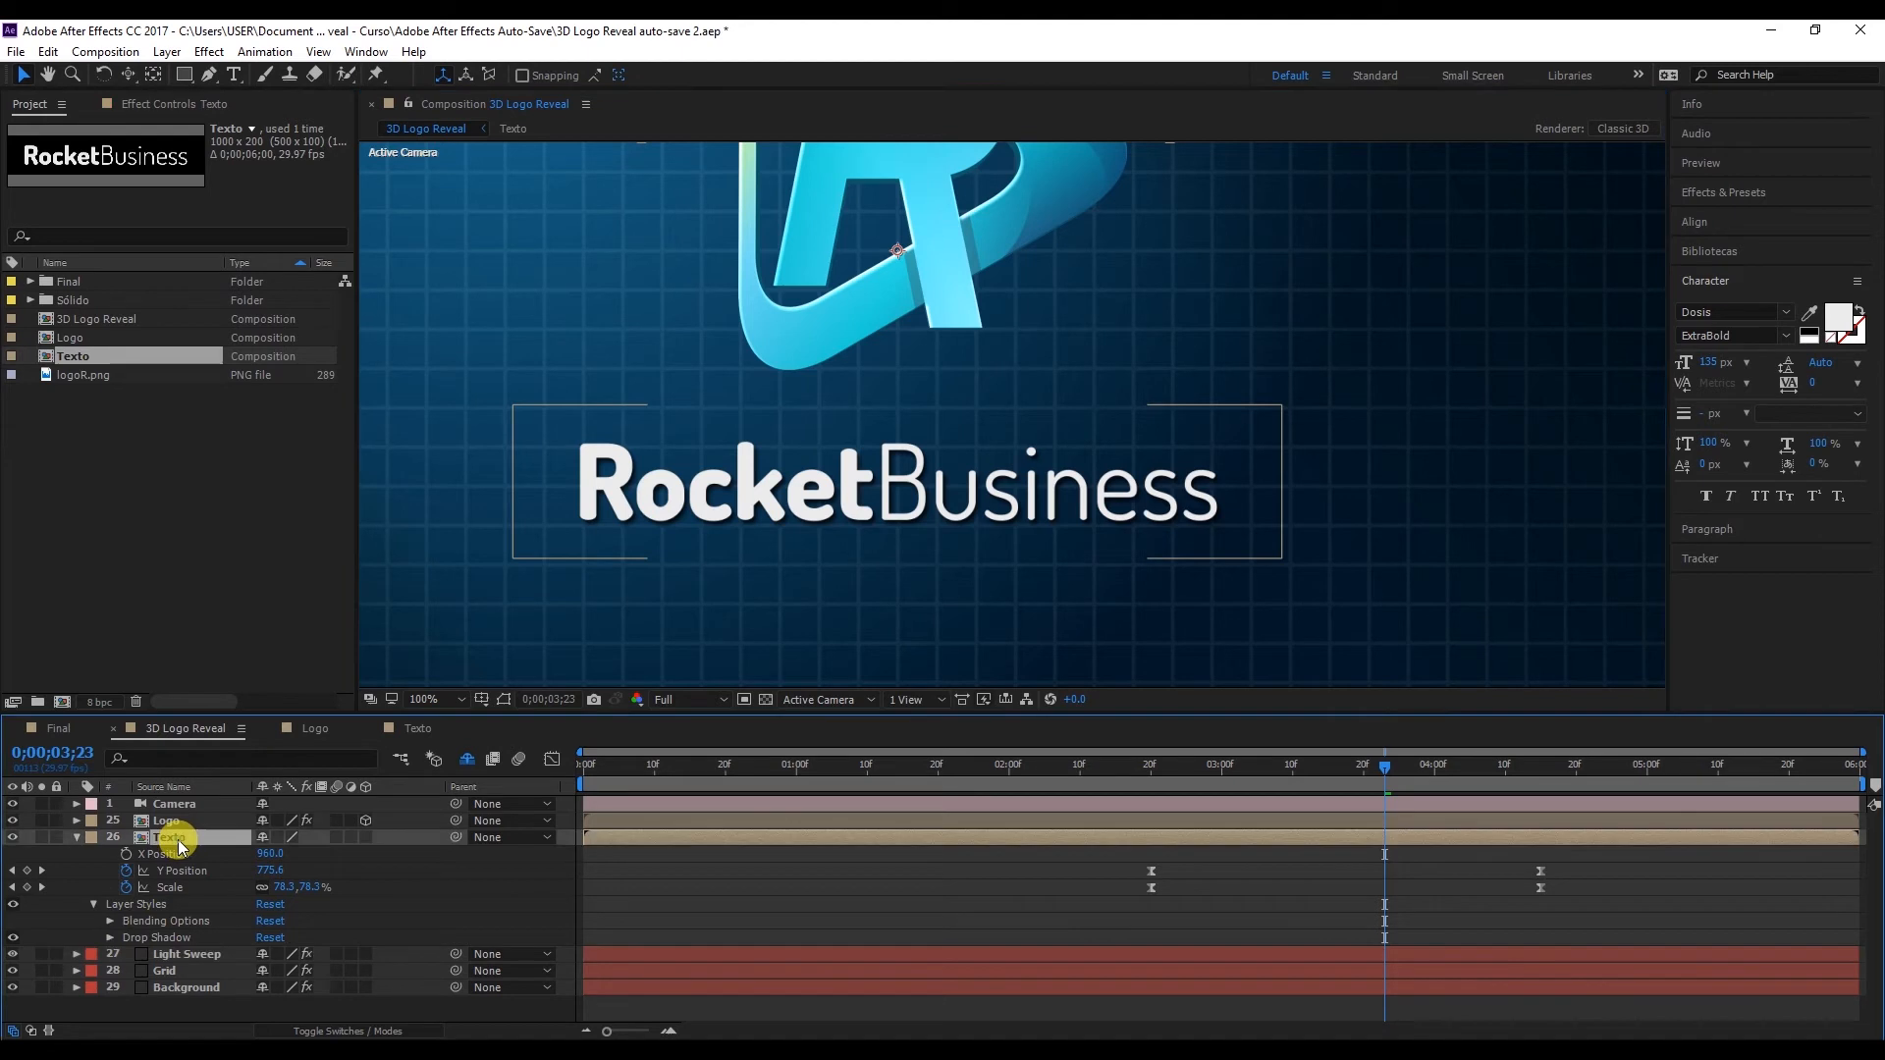
{"action": "left_click", "coordinate": [110, 938]}
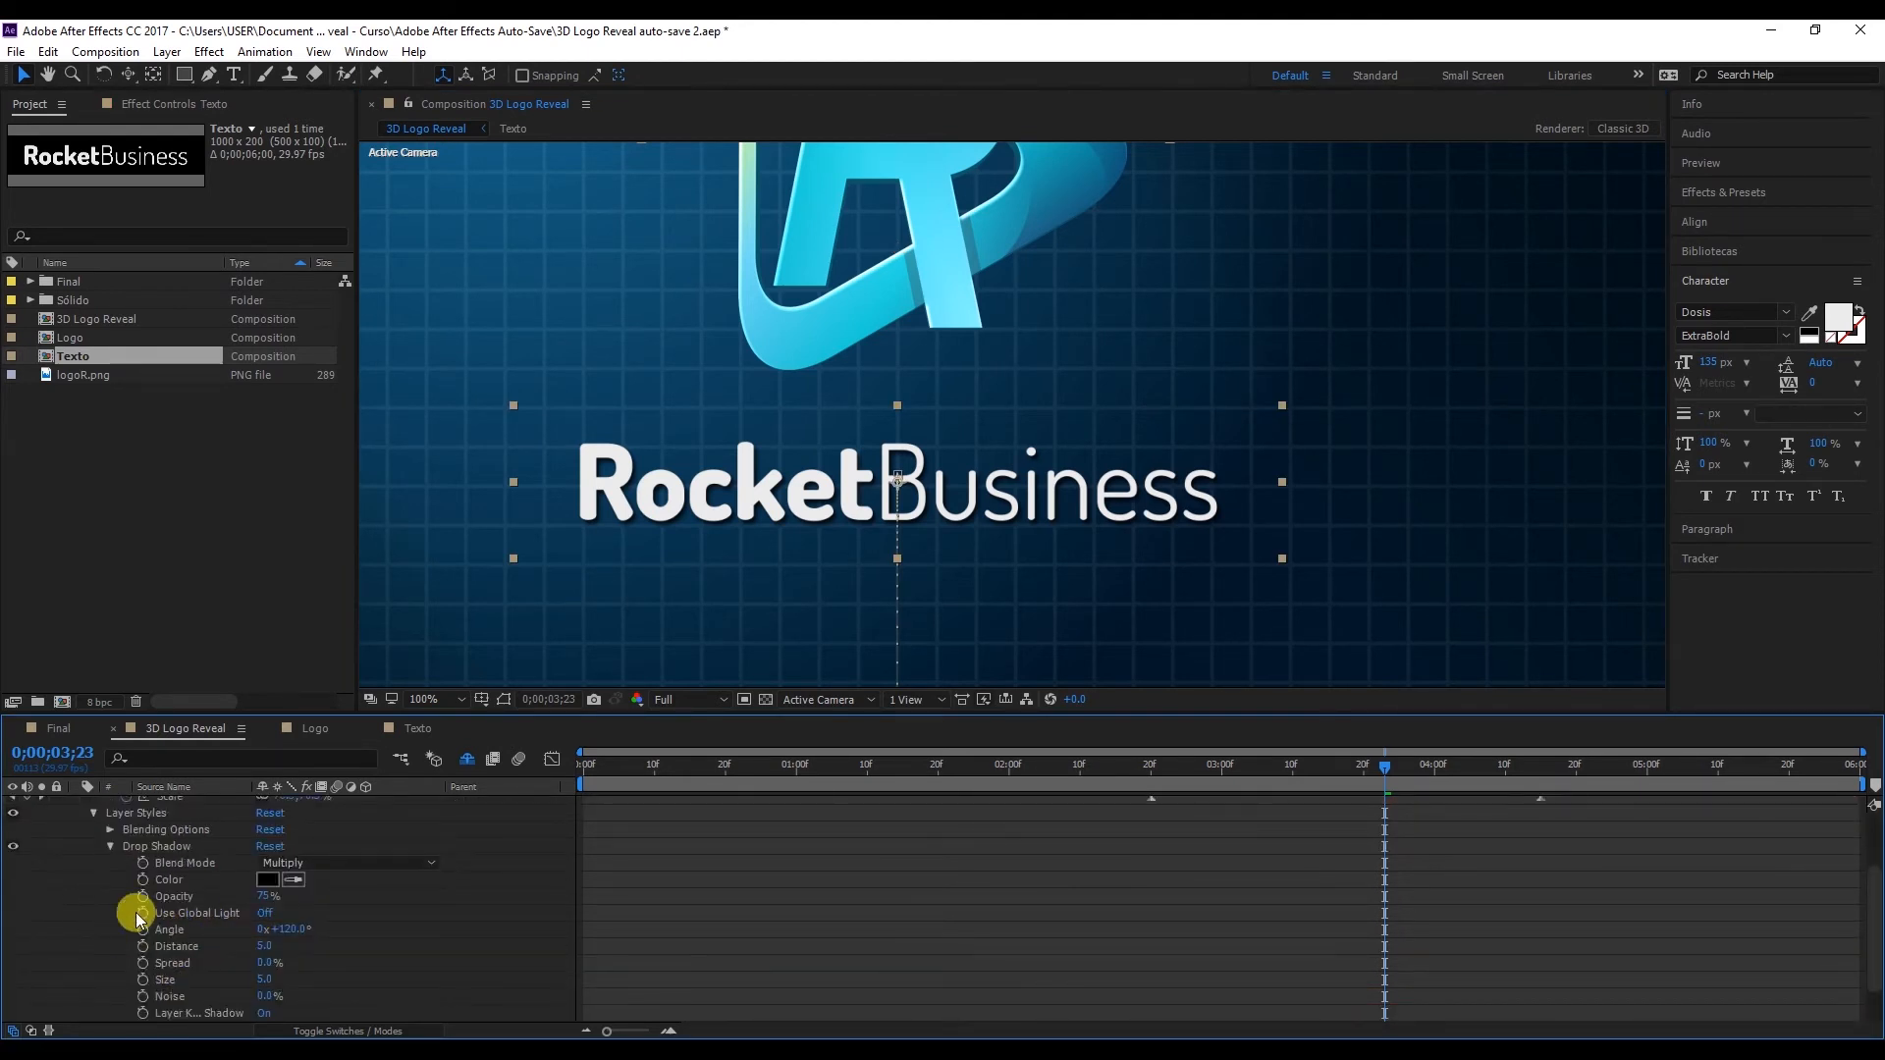
{"action": "left_click", "coordinate": [265, 897]}
{"action": "type", "text": "20"}
{"action": "key", "text": "Return"}
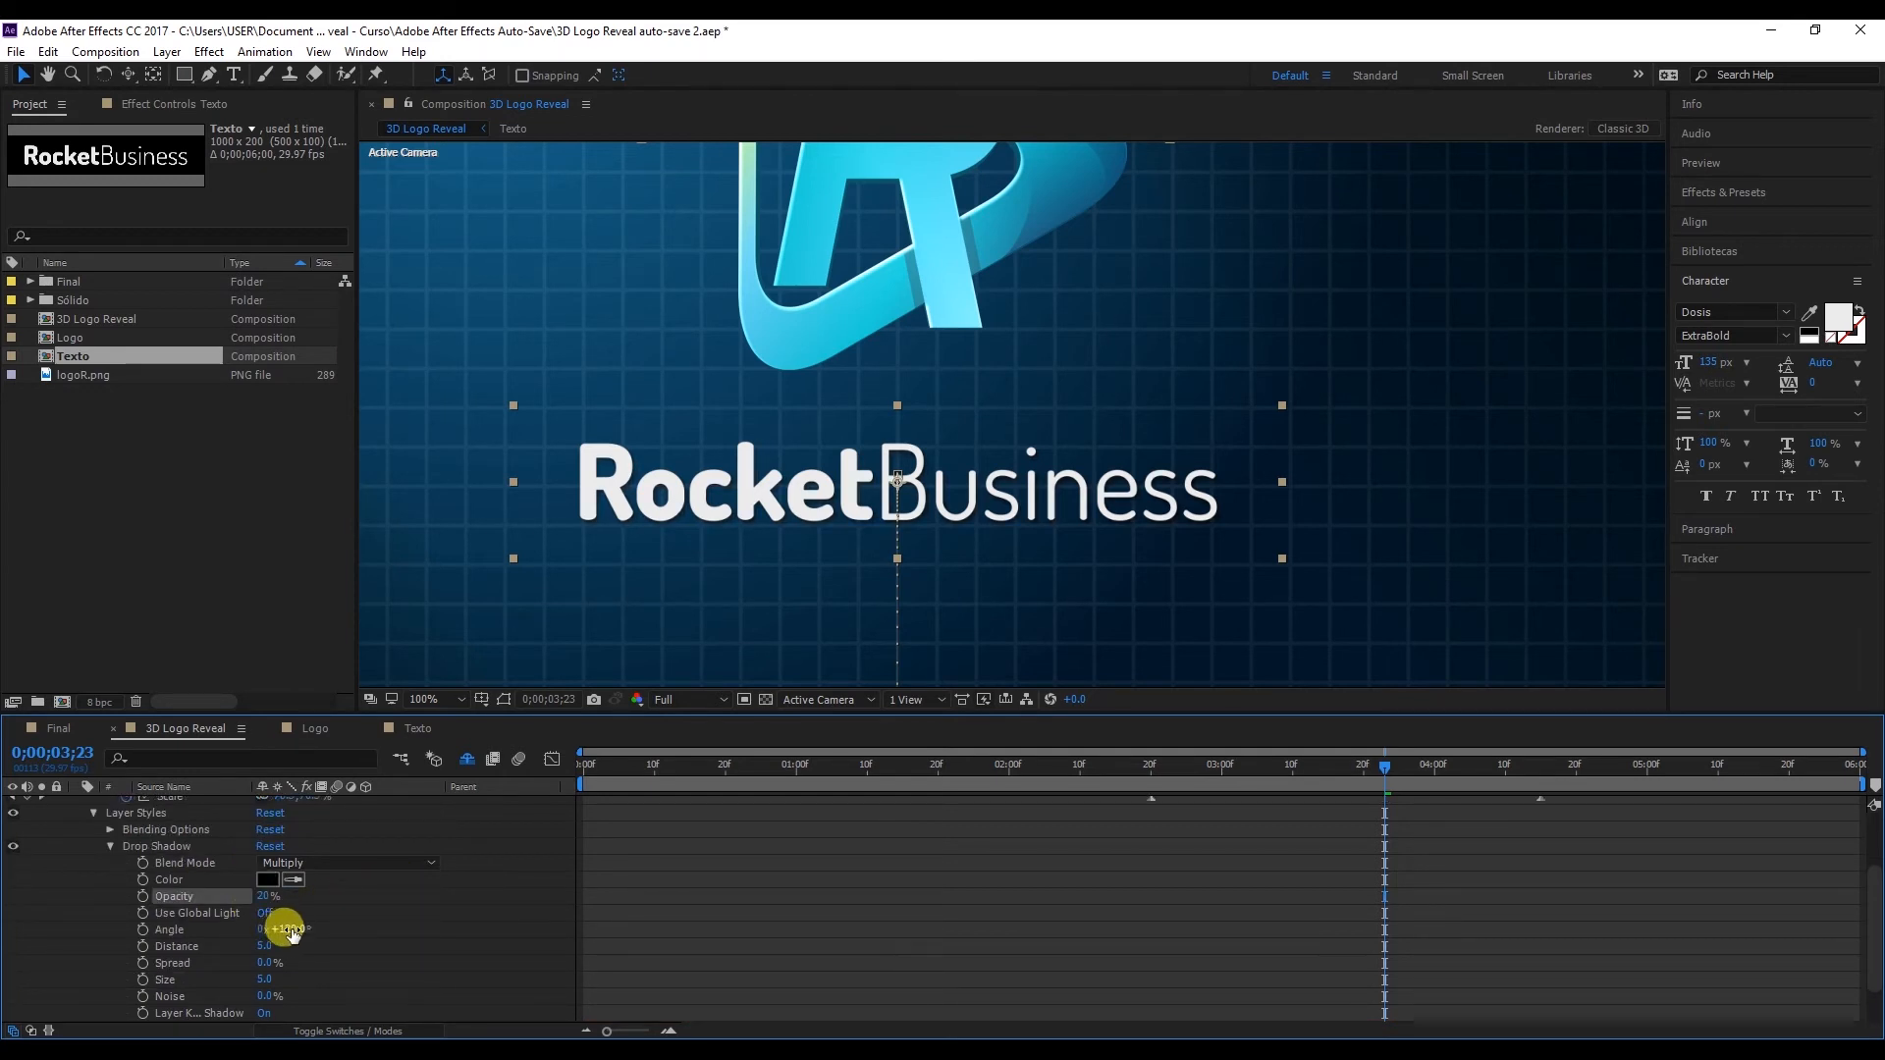
{"action": "left_click", "coordinate": [263, 946]}
{"action": "key", "text": "Return"}
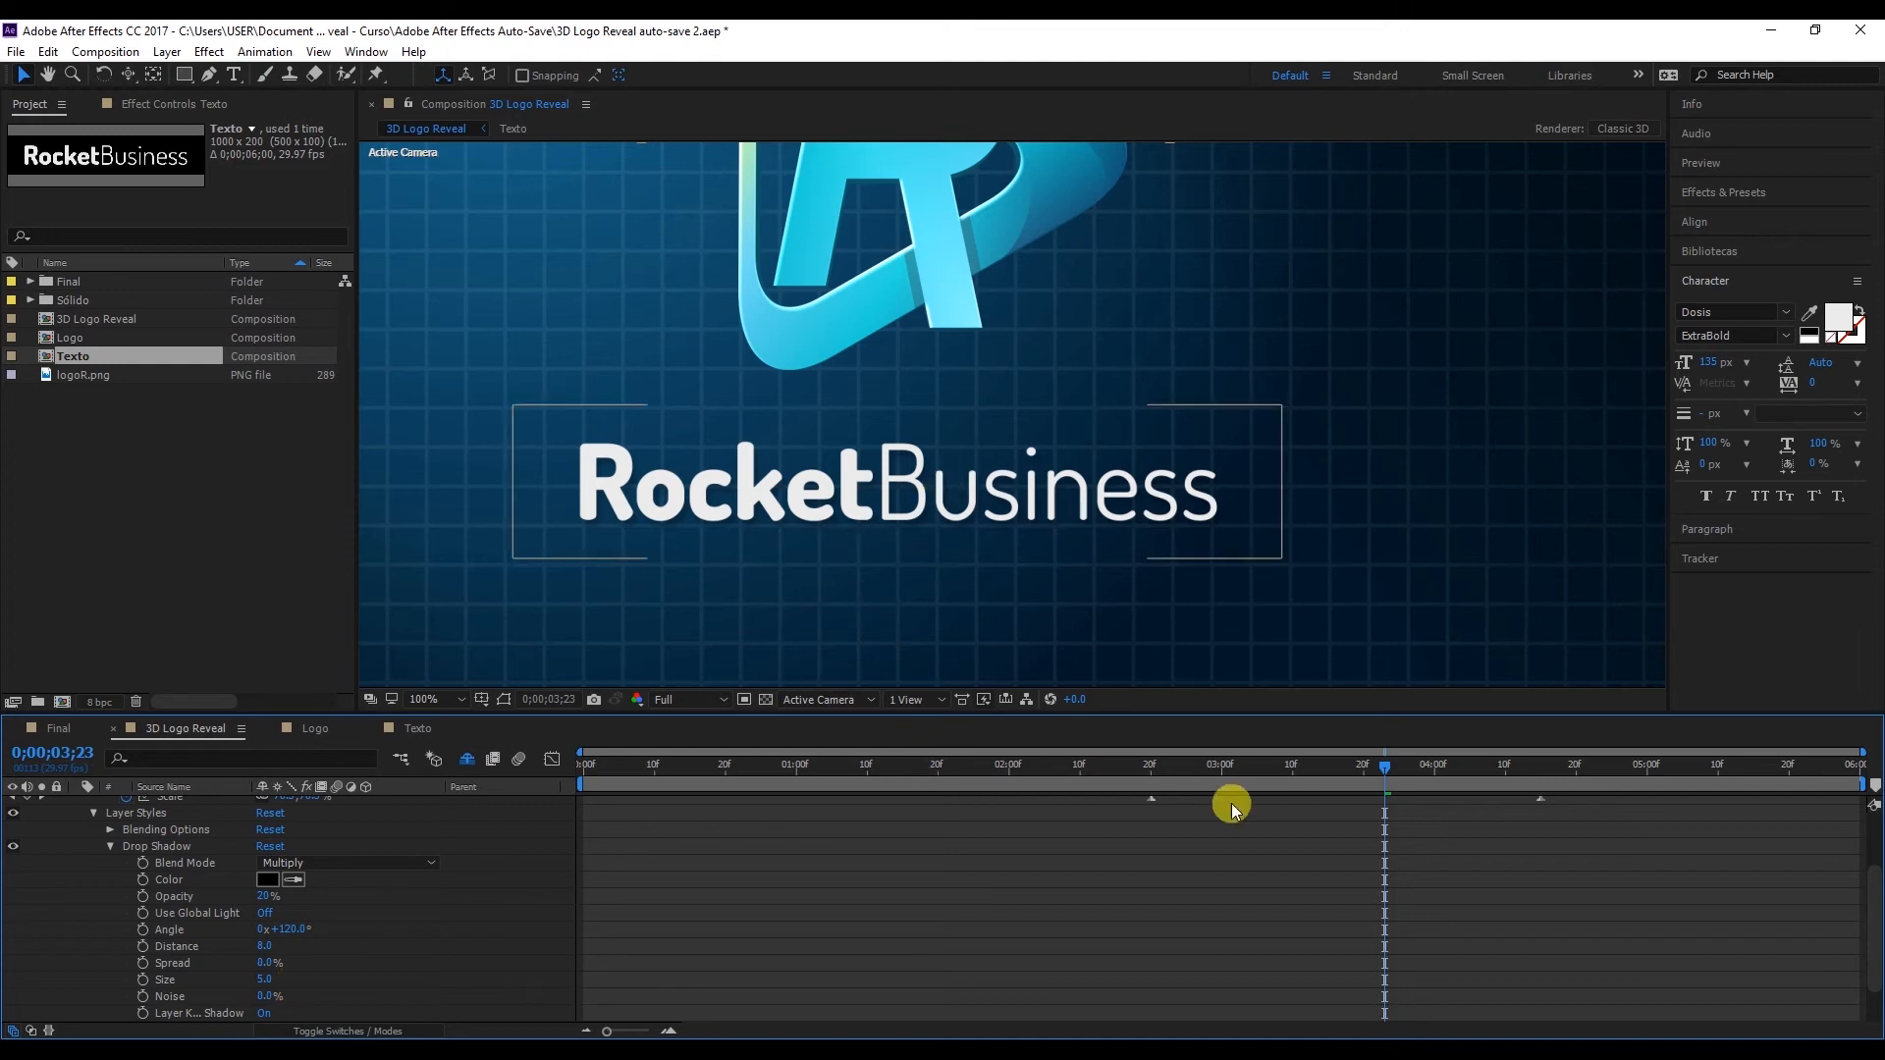
Step: Compare the Texto layer with and without its Drop Shadow, try 25% shadow opacity, and settle on 30%
{"action": "left_click", "coordinate": [14, 847]}
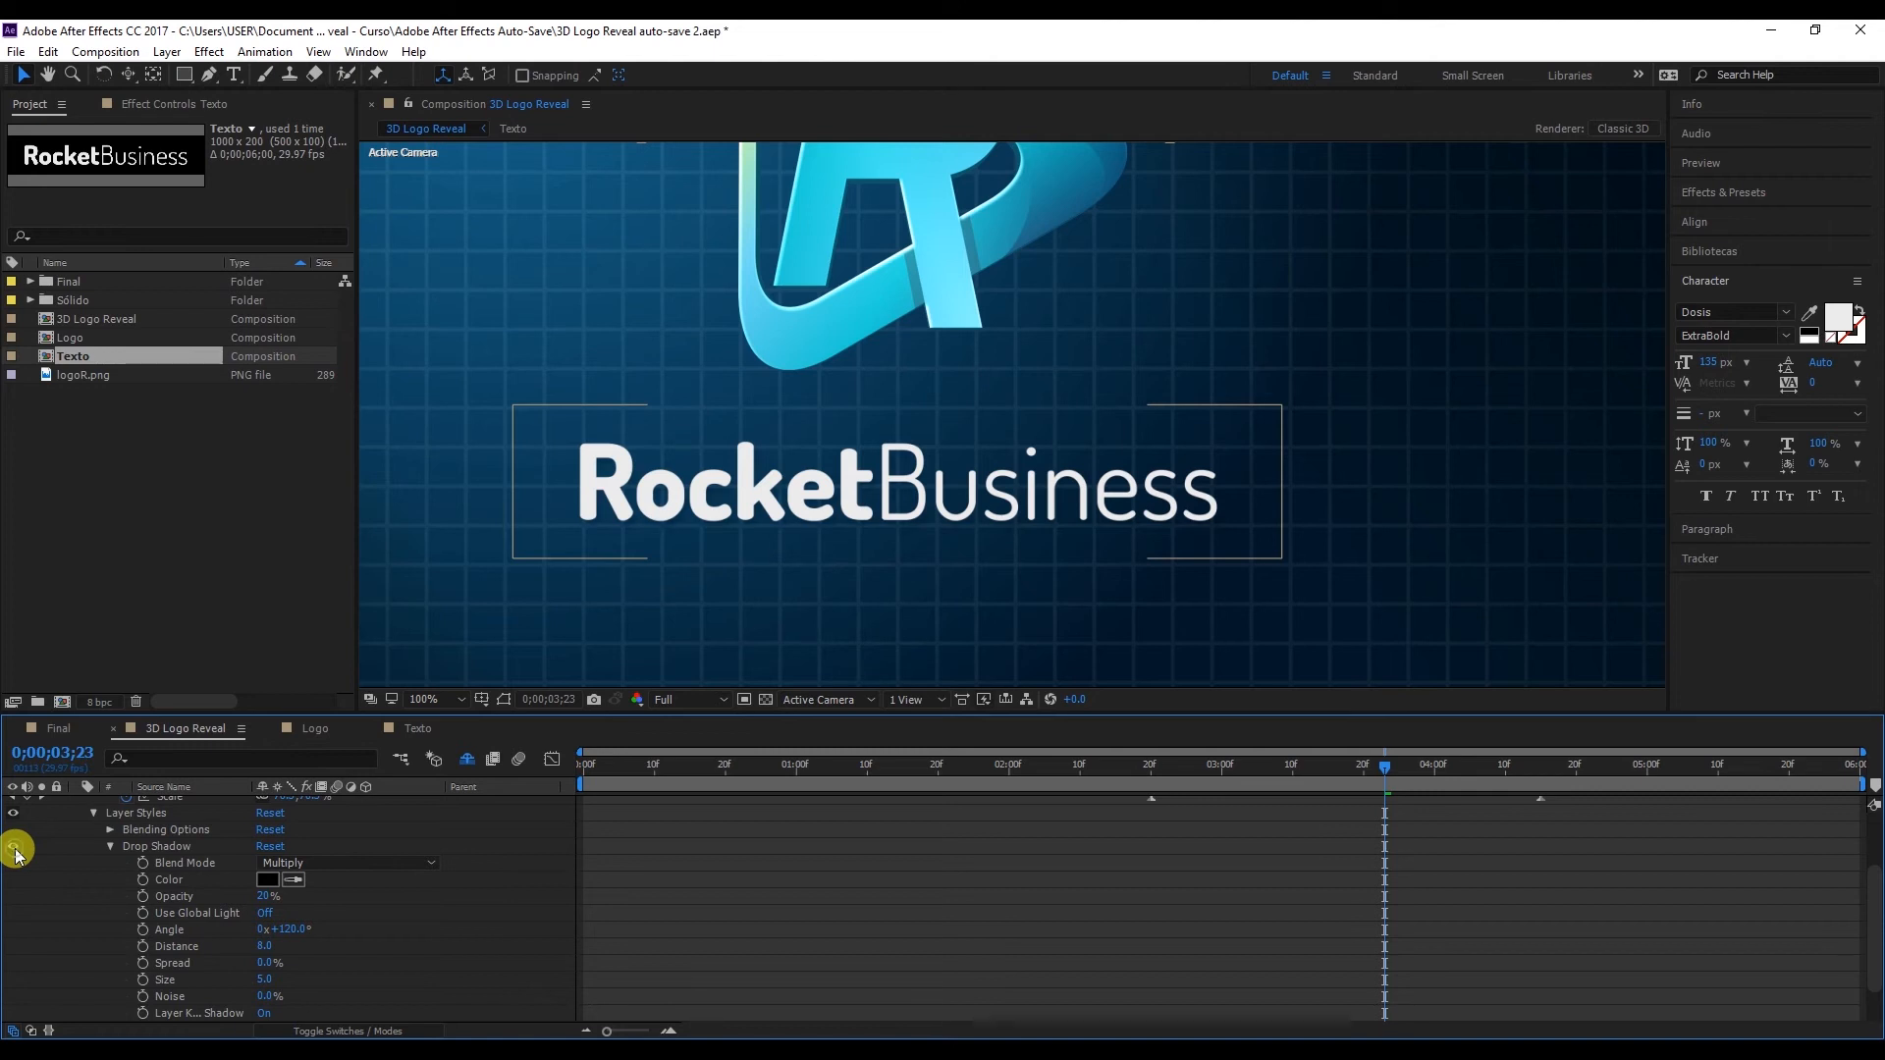
{"action": "left_click", "coordinate": [263, 896]}
{"action": "type", "text": "25"}
{"action": "left_click", "coordinate": [440, 901]}
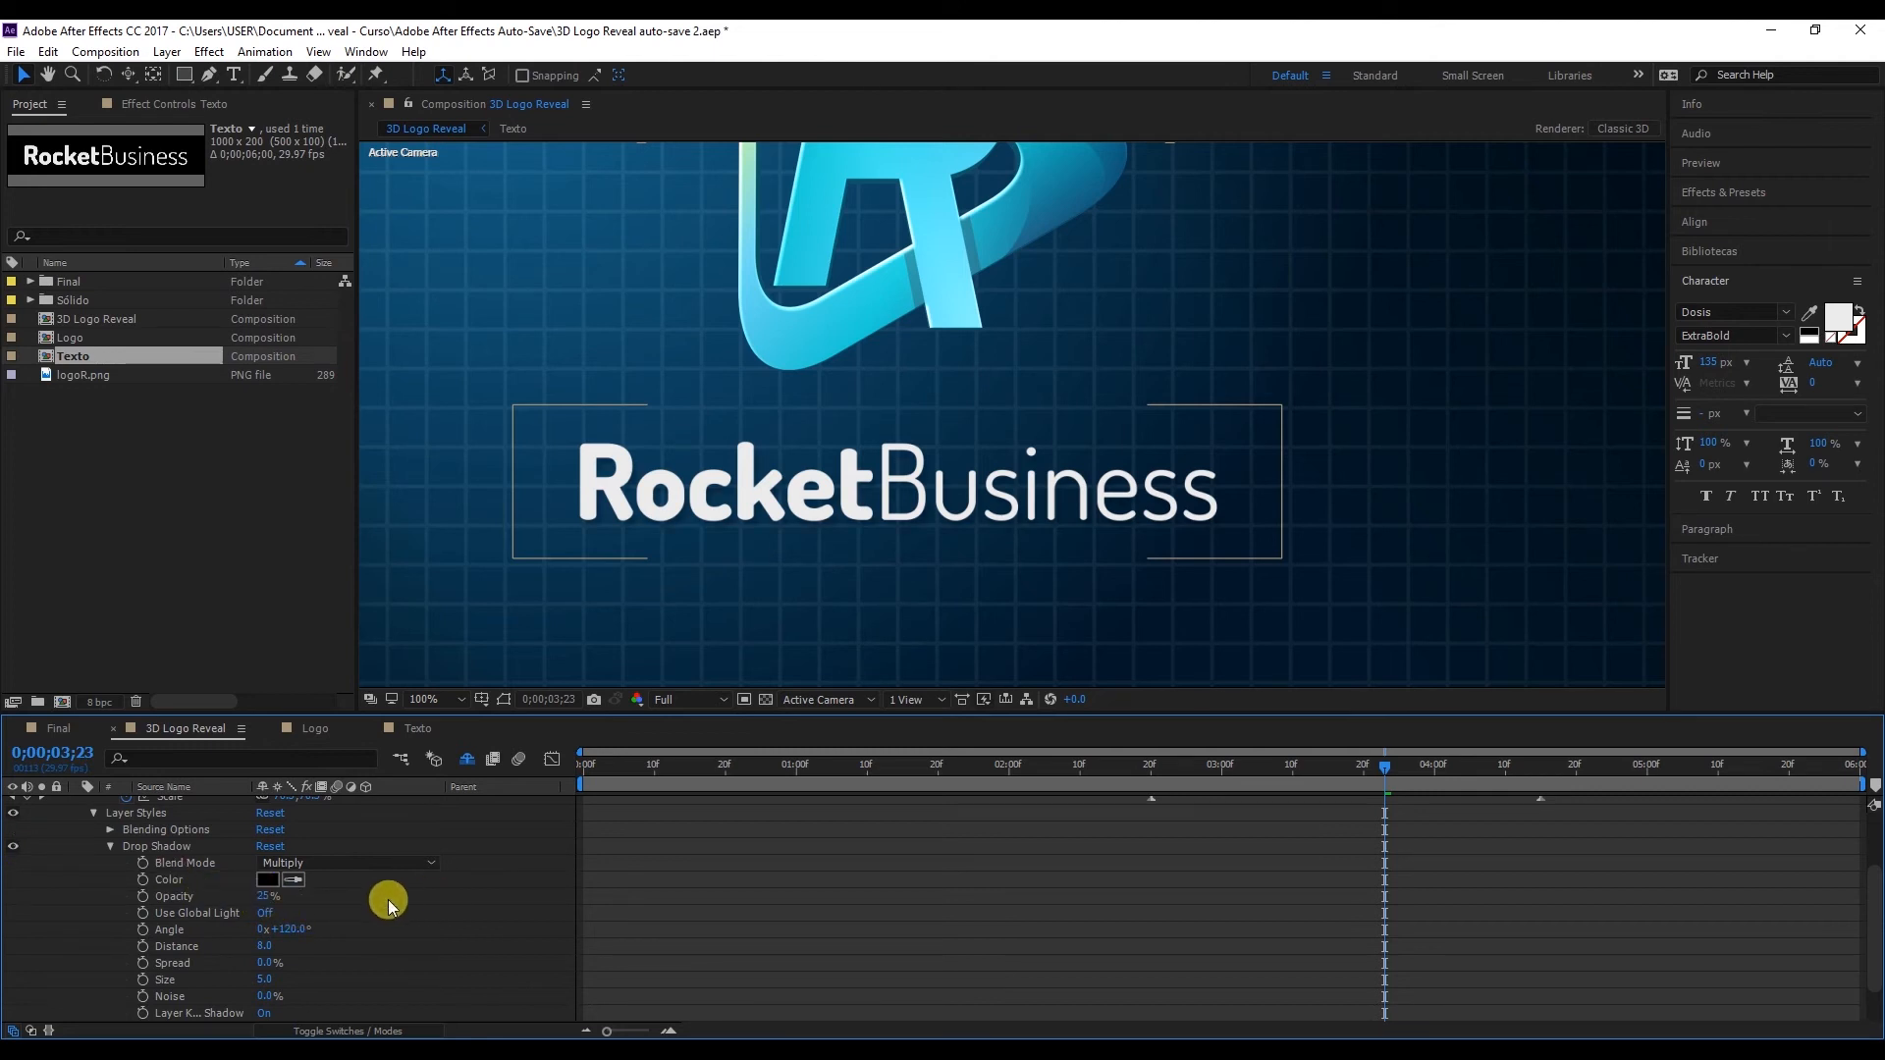
{"action": "left_click", "coordinate": [263, 896]}
{"action": "type", "text": "3"}
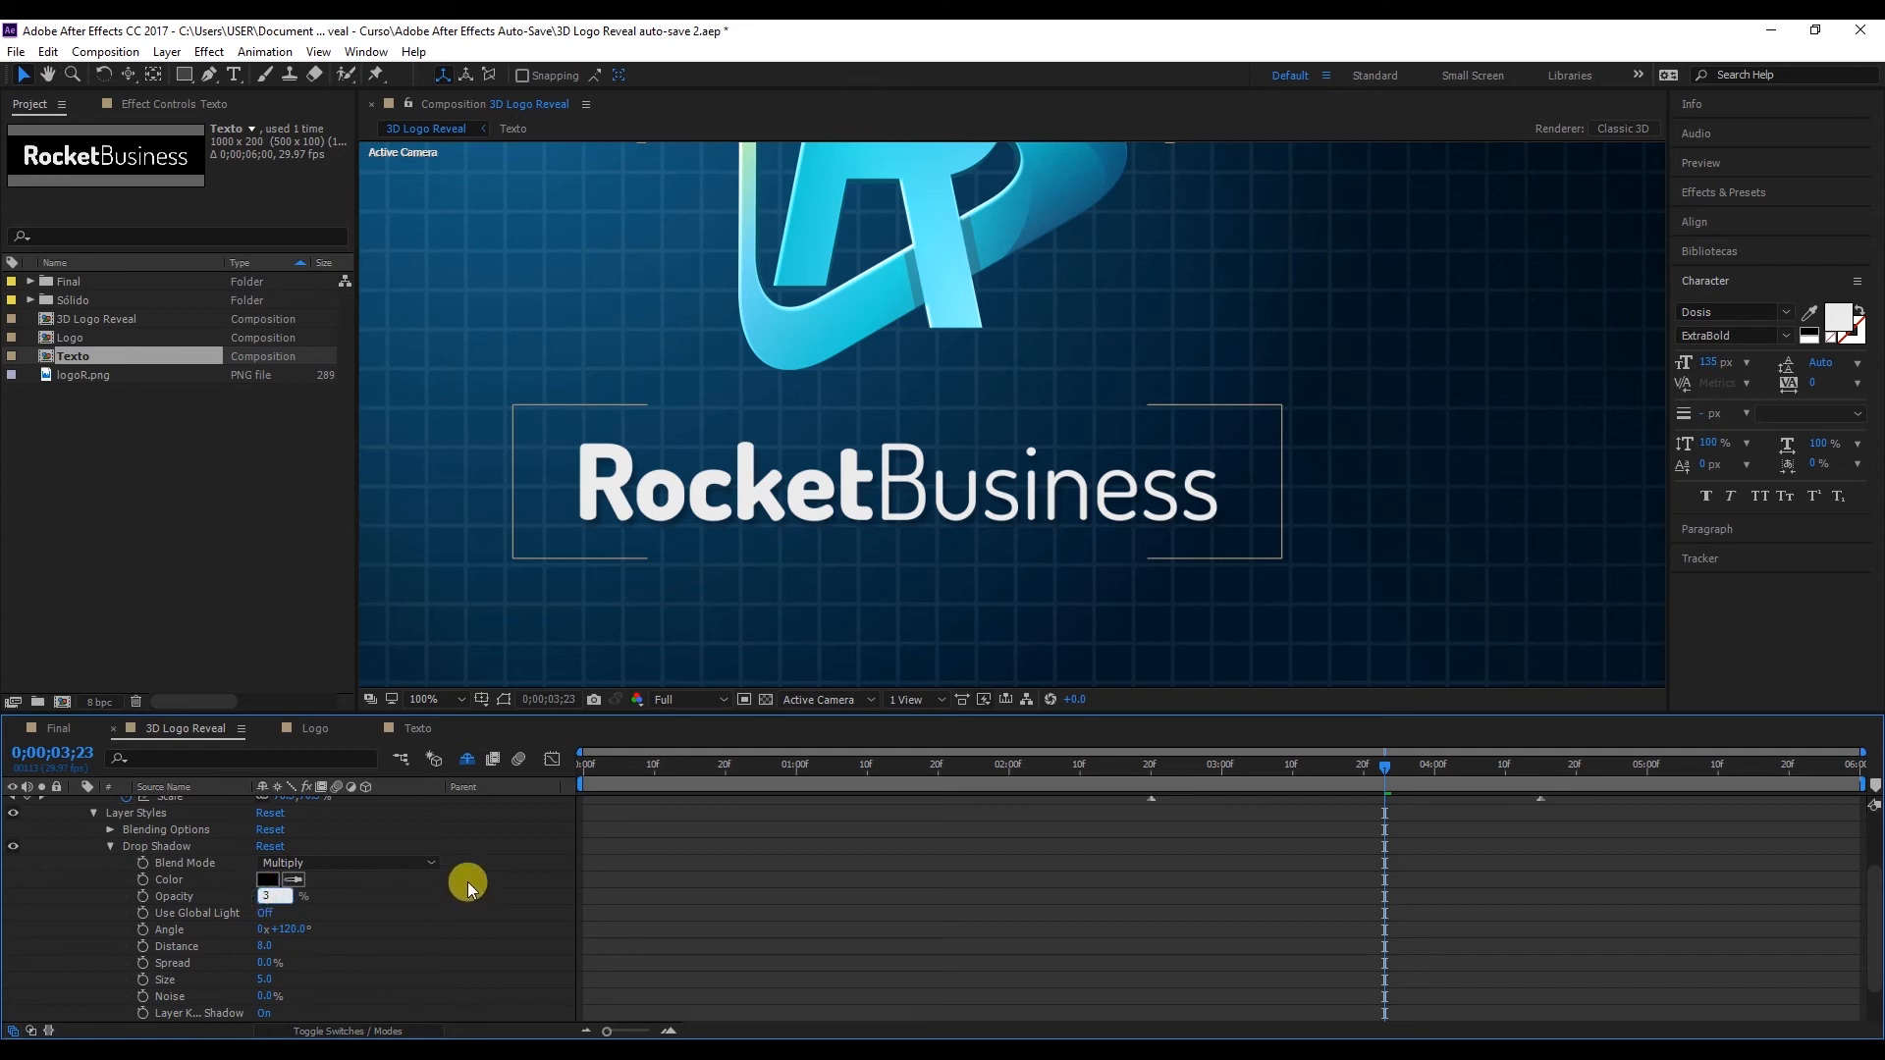
{"action": "type", "text": "0"}
{"action": "left_click", "coordinate": [471, 883]}
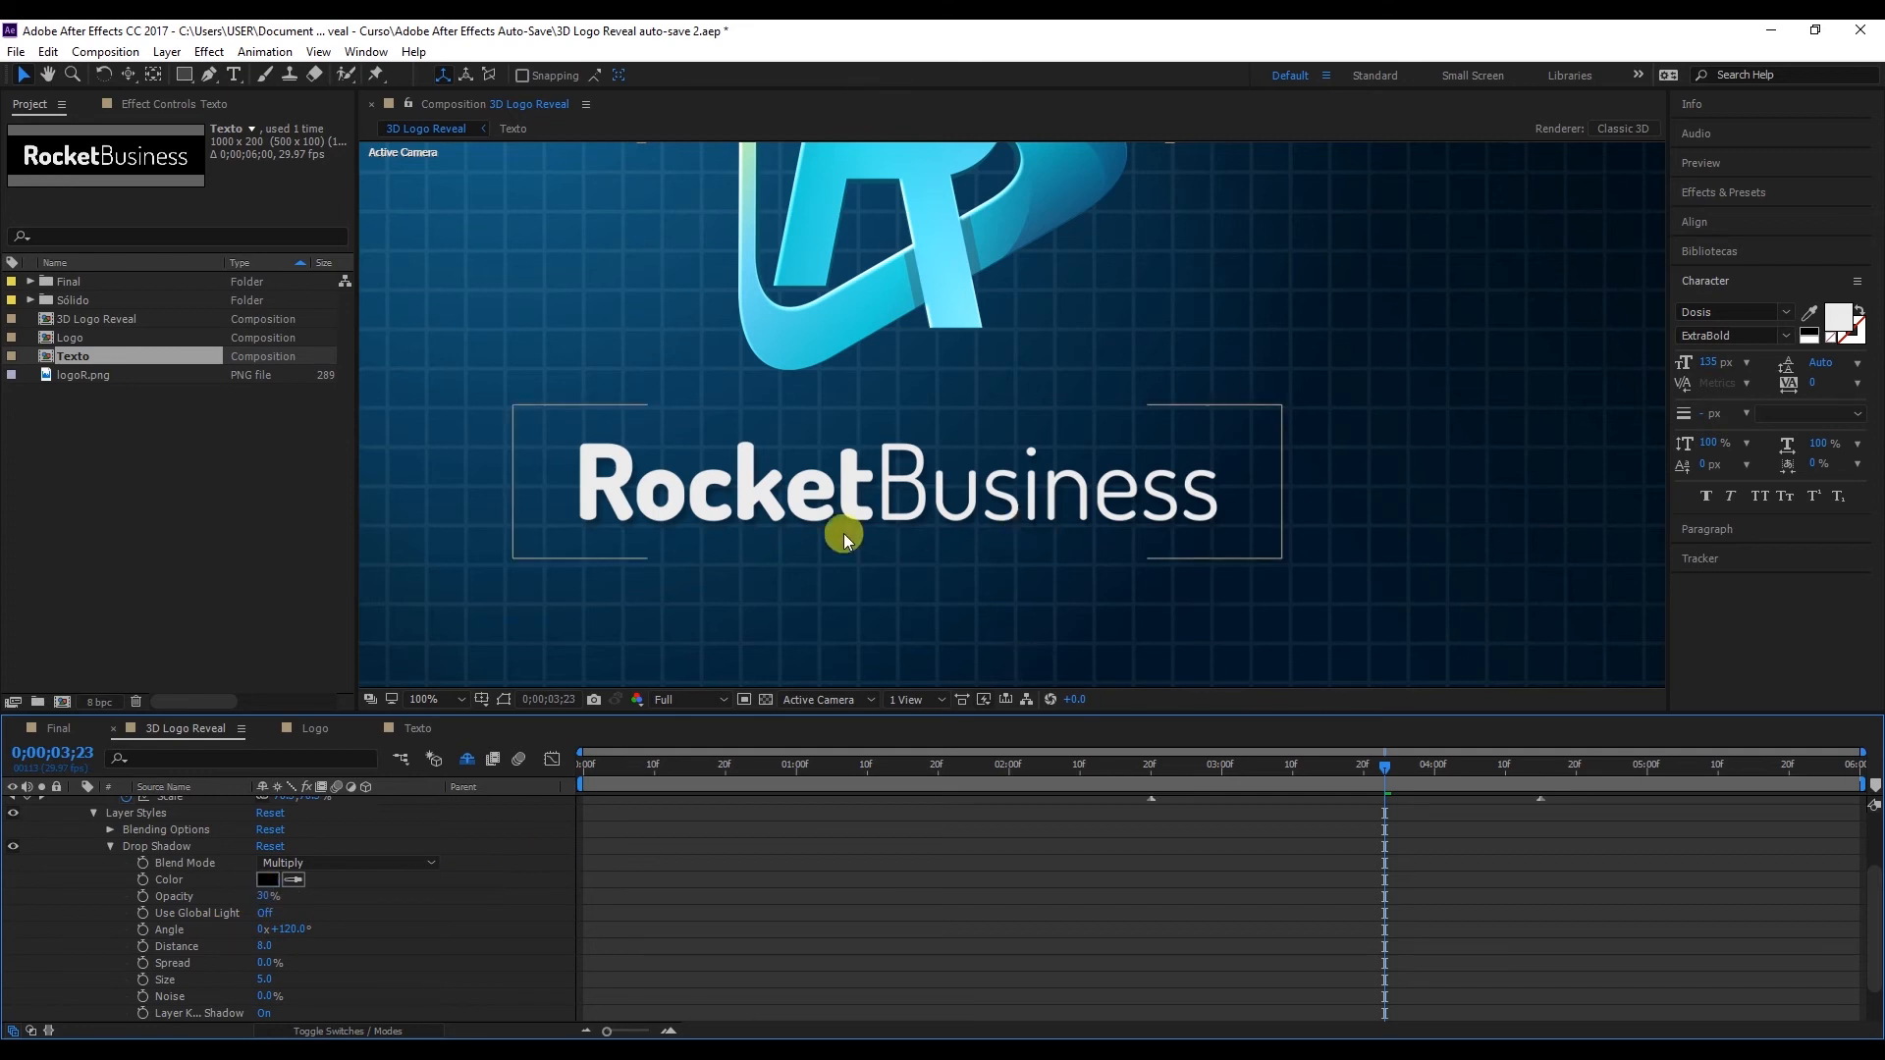
Step: Collapse the Texto layer's properties and reduce the composition view to 50% with the whole frame centered
{"action": "scroll", "coordinate": [740, 564], "scroll_direction": "down", "scroll_amount": 1}
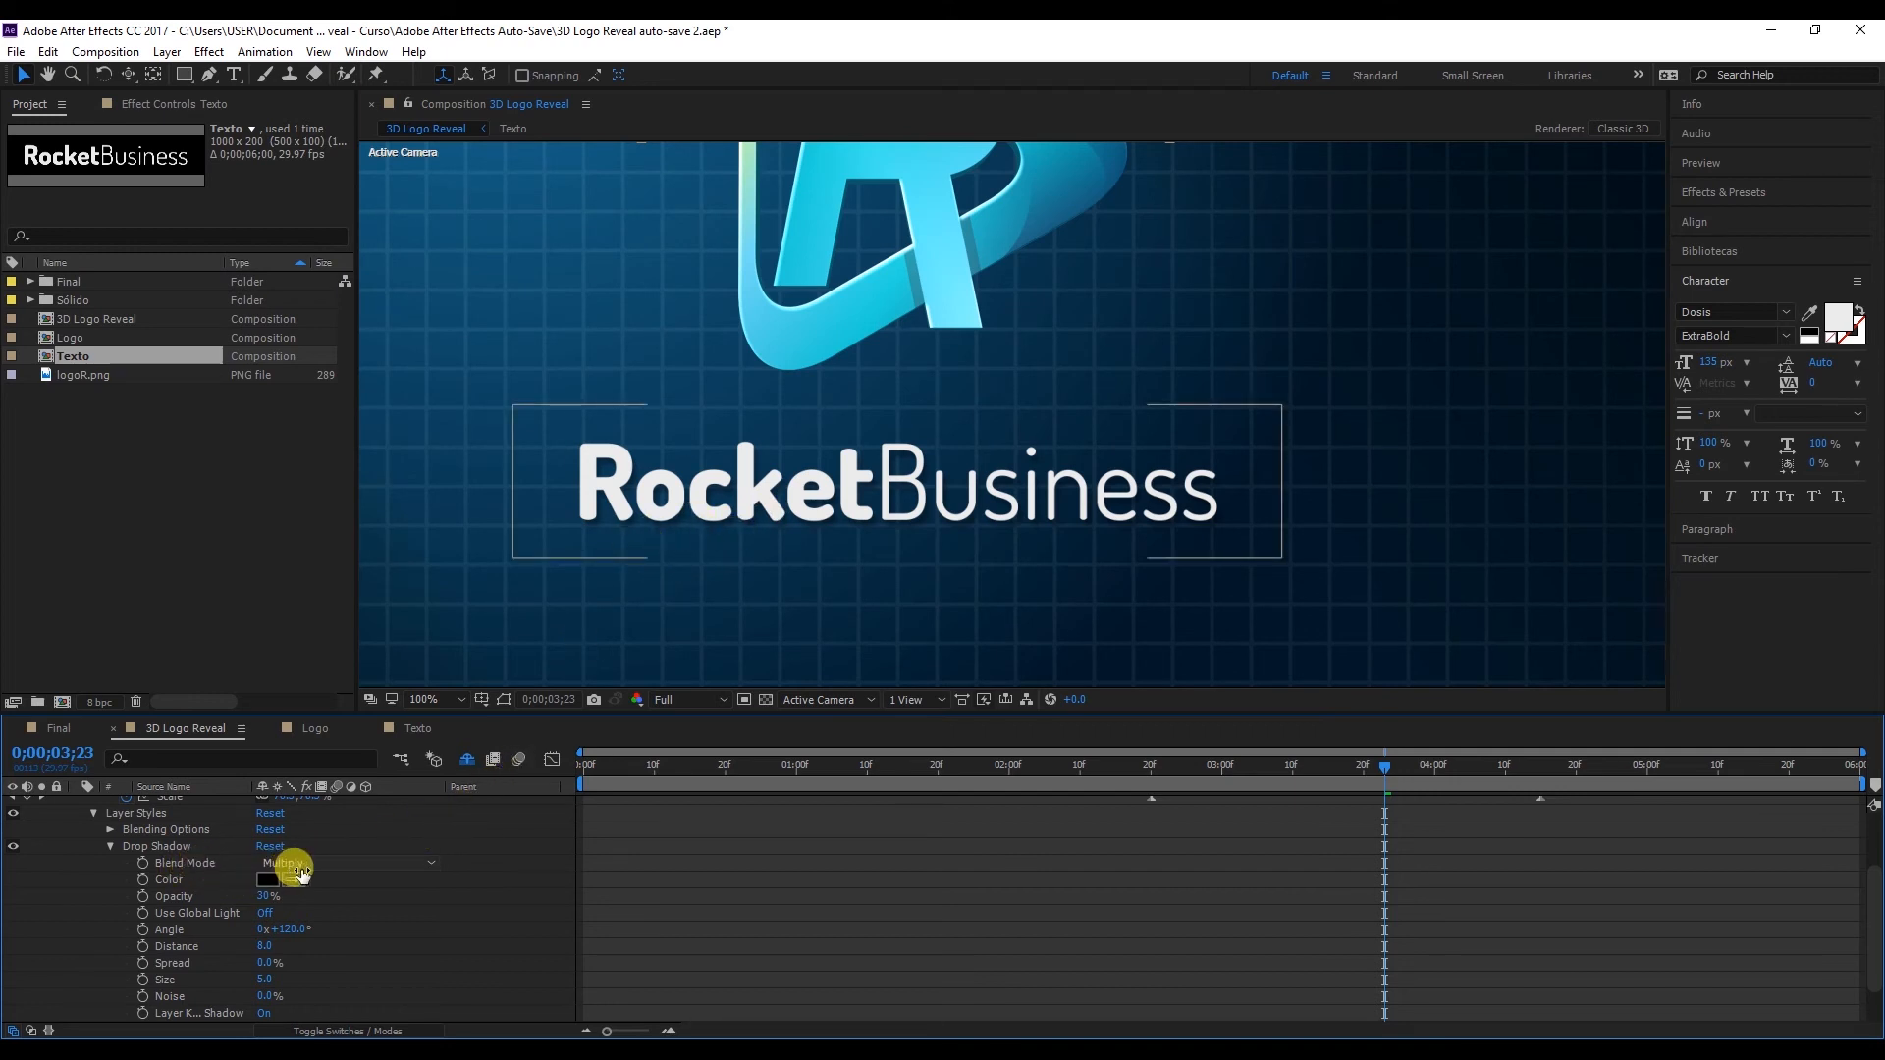
{"action": "scroll", "coordinate": [412, 869], "scroll_direction": "up", "scroll_amount": 1}
{"action": "scroll", "coordinate": [131, 871], "scroll_direction": "up", "scroll_amount": 1}
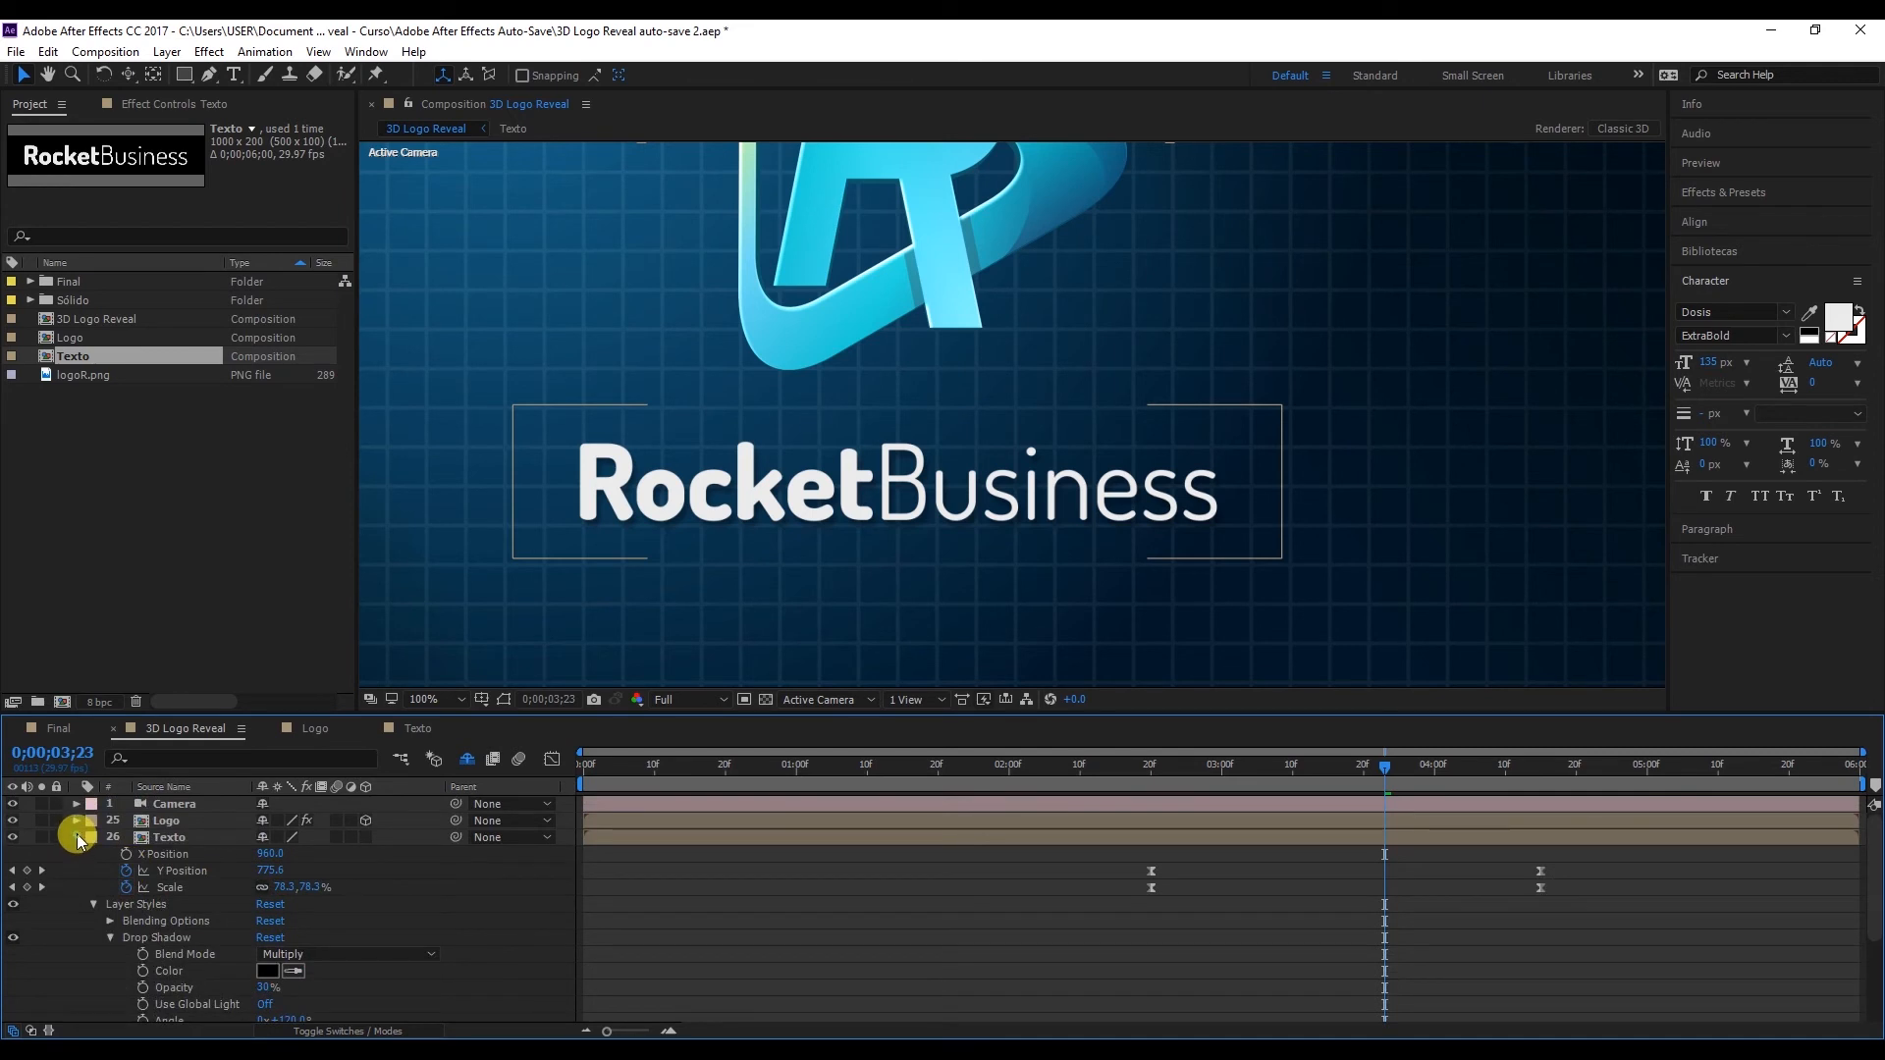
{"action": "left_click", "coordinate": [77, 838]}
{"action": "key", "text": "comma"}
{"action": "key", "text": "comma"}
{"action": "left_click_drag", "start_coordinate": [993, 484], "coordinate": [999, 536]}
Step: Return the time to 0;00;00;00 and preview the full logo and text animation from the start
{"action": "left_click", "coordinate": [642, 776]}
{"action": "key", "text": "Home"}
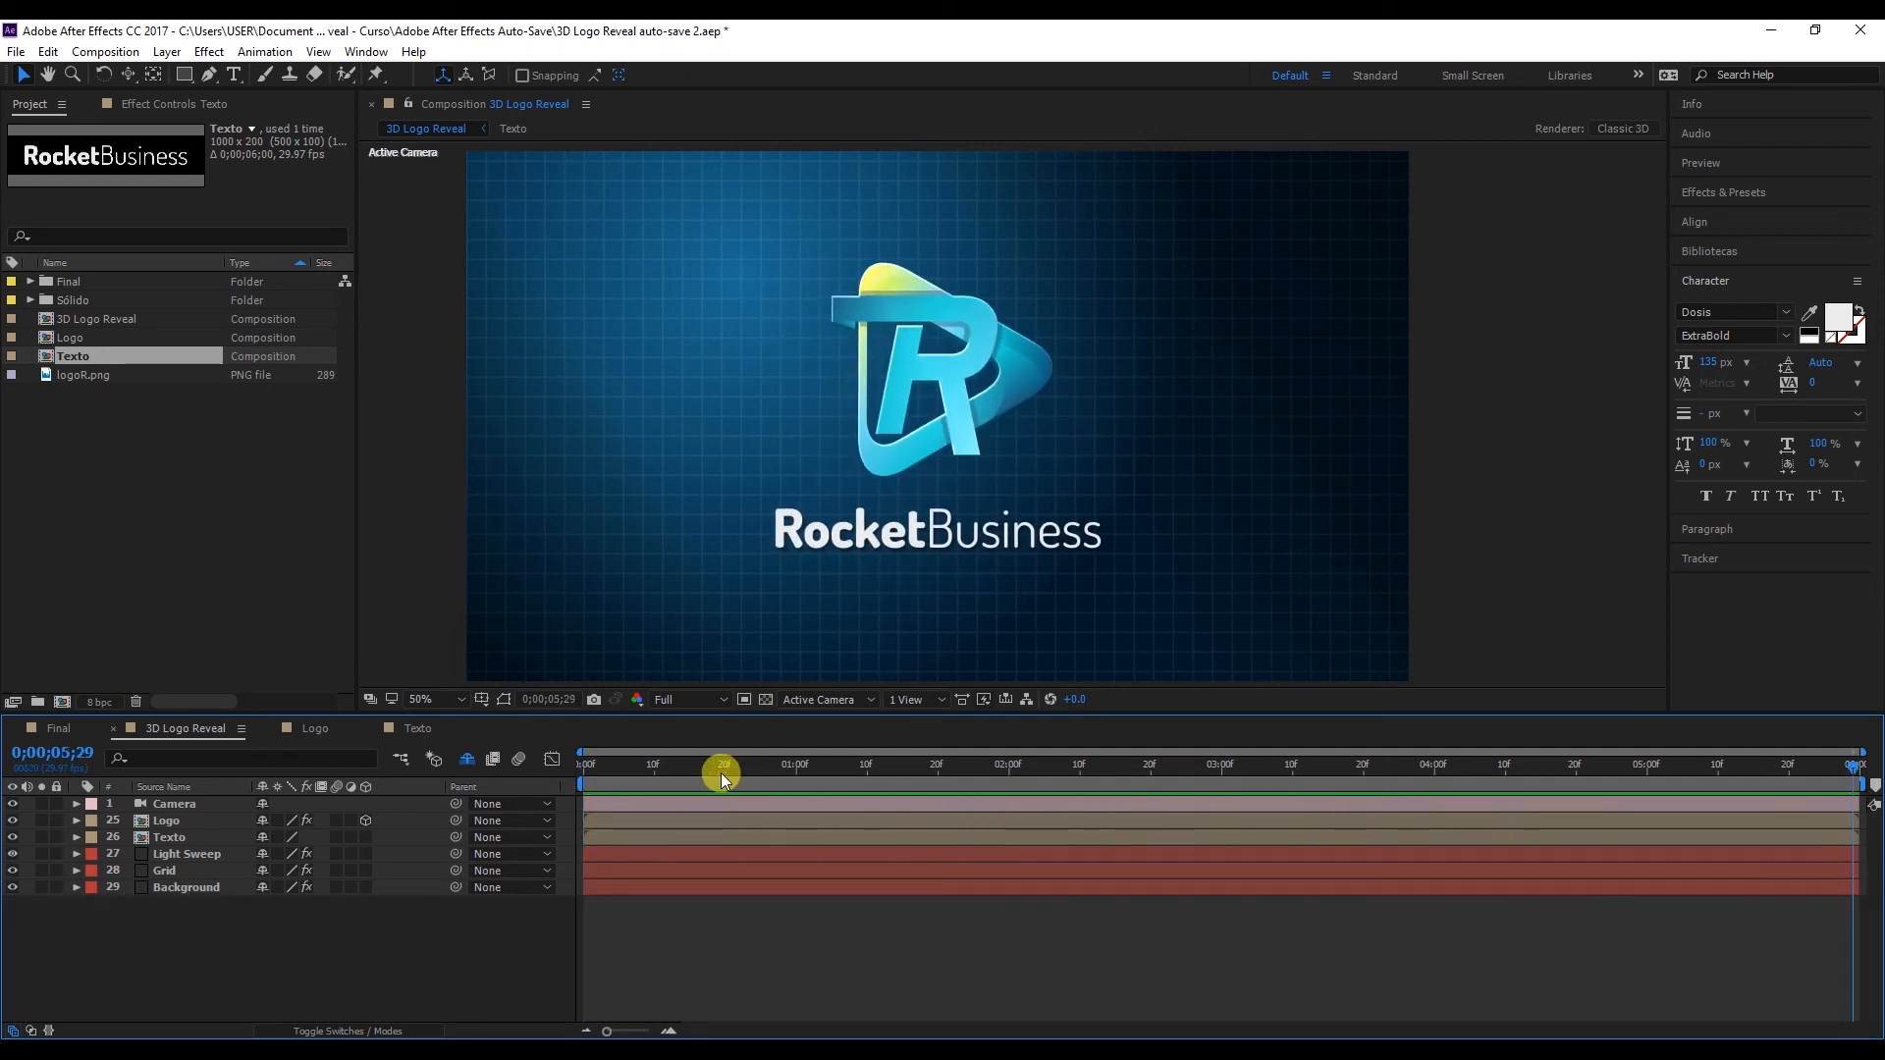
{"action": "left_click_drag", "start_coordinate": [652, 768], "coordinate": [530, 771]}
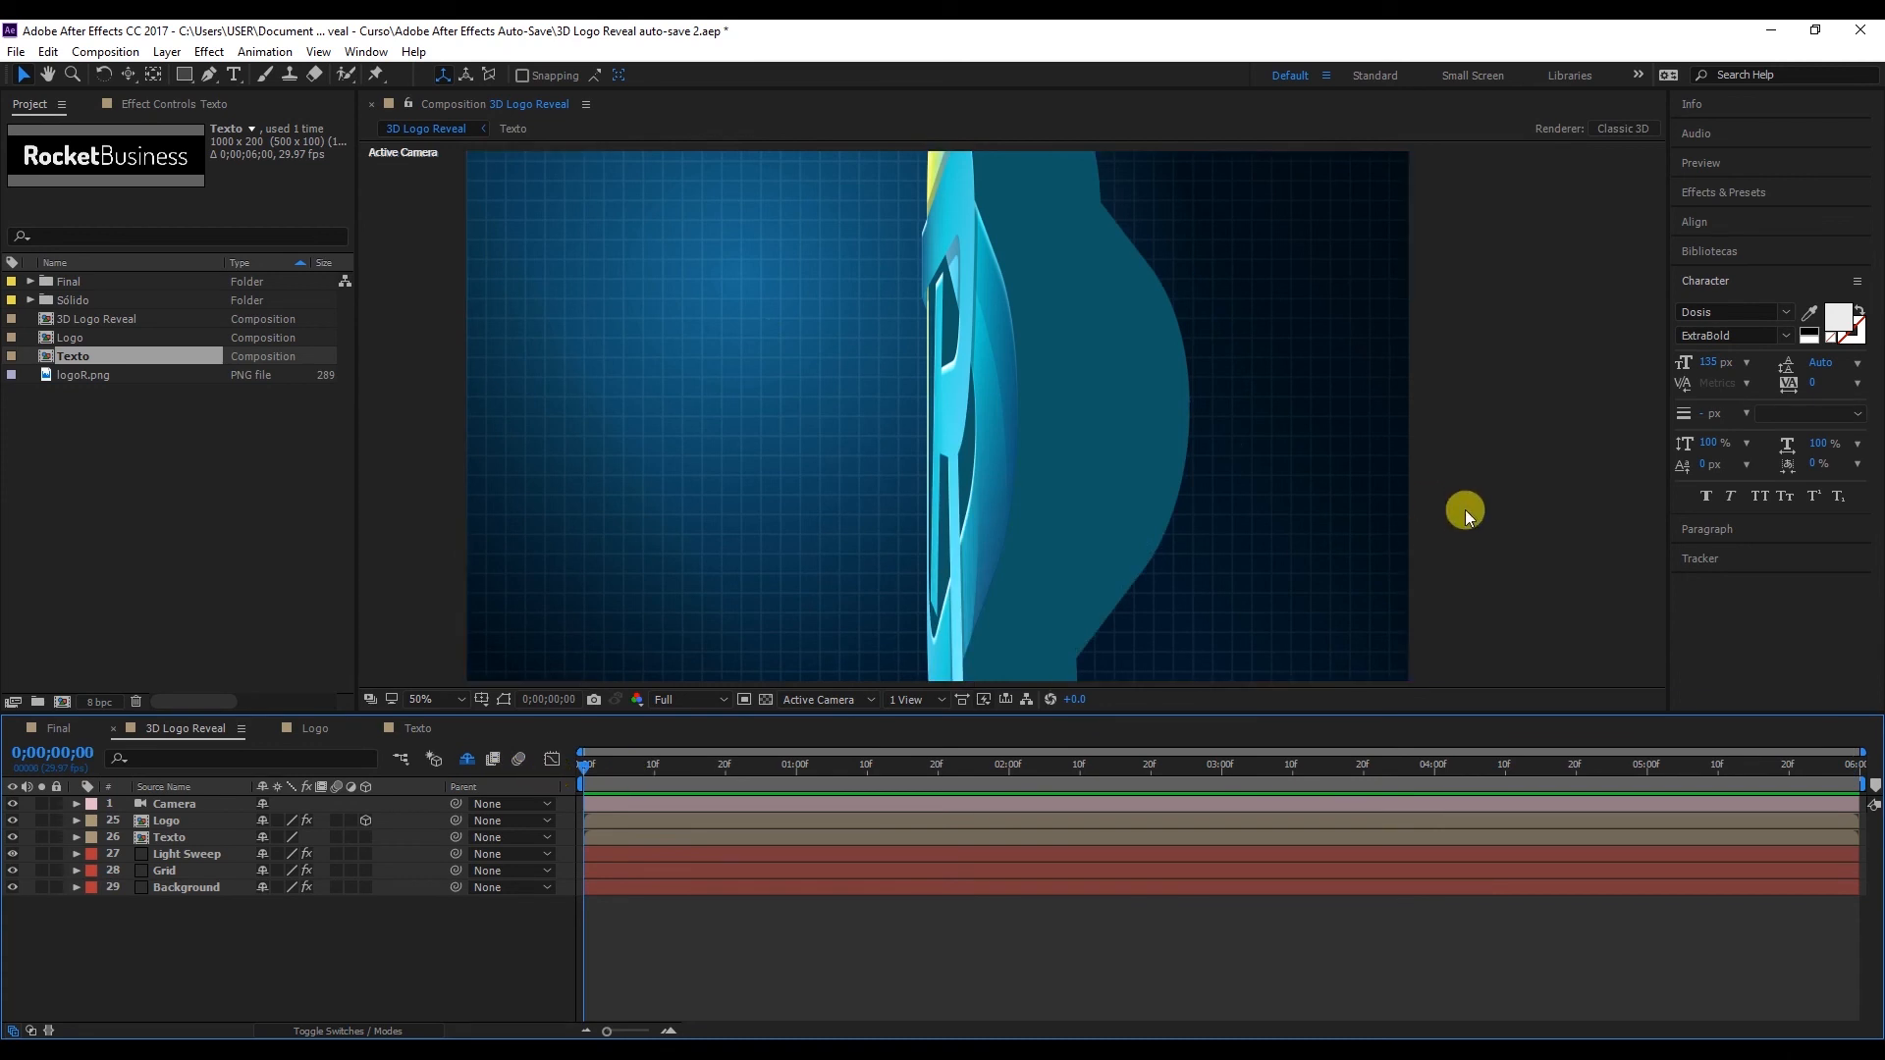
{"action": "key", "text": "space"}
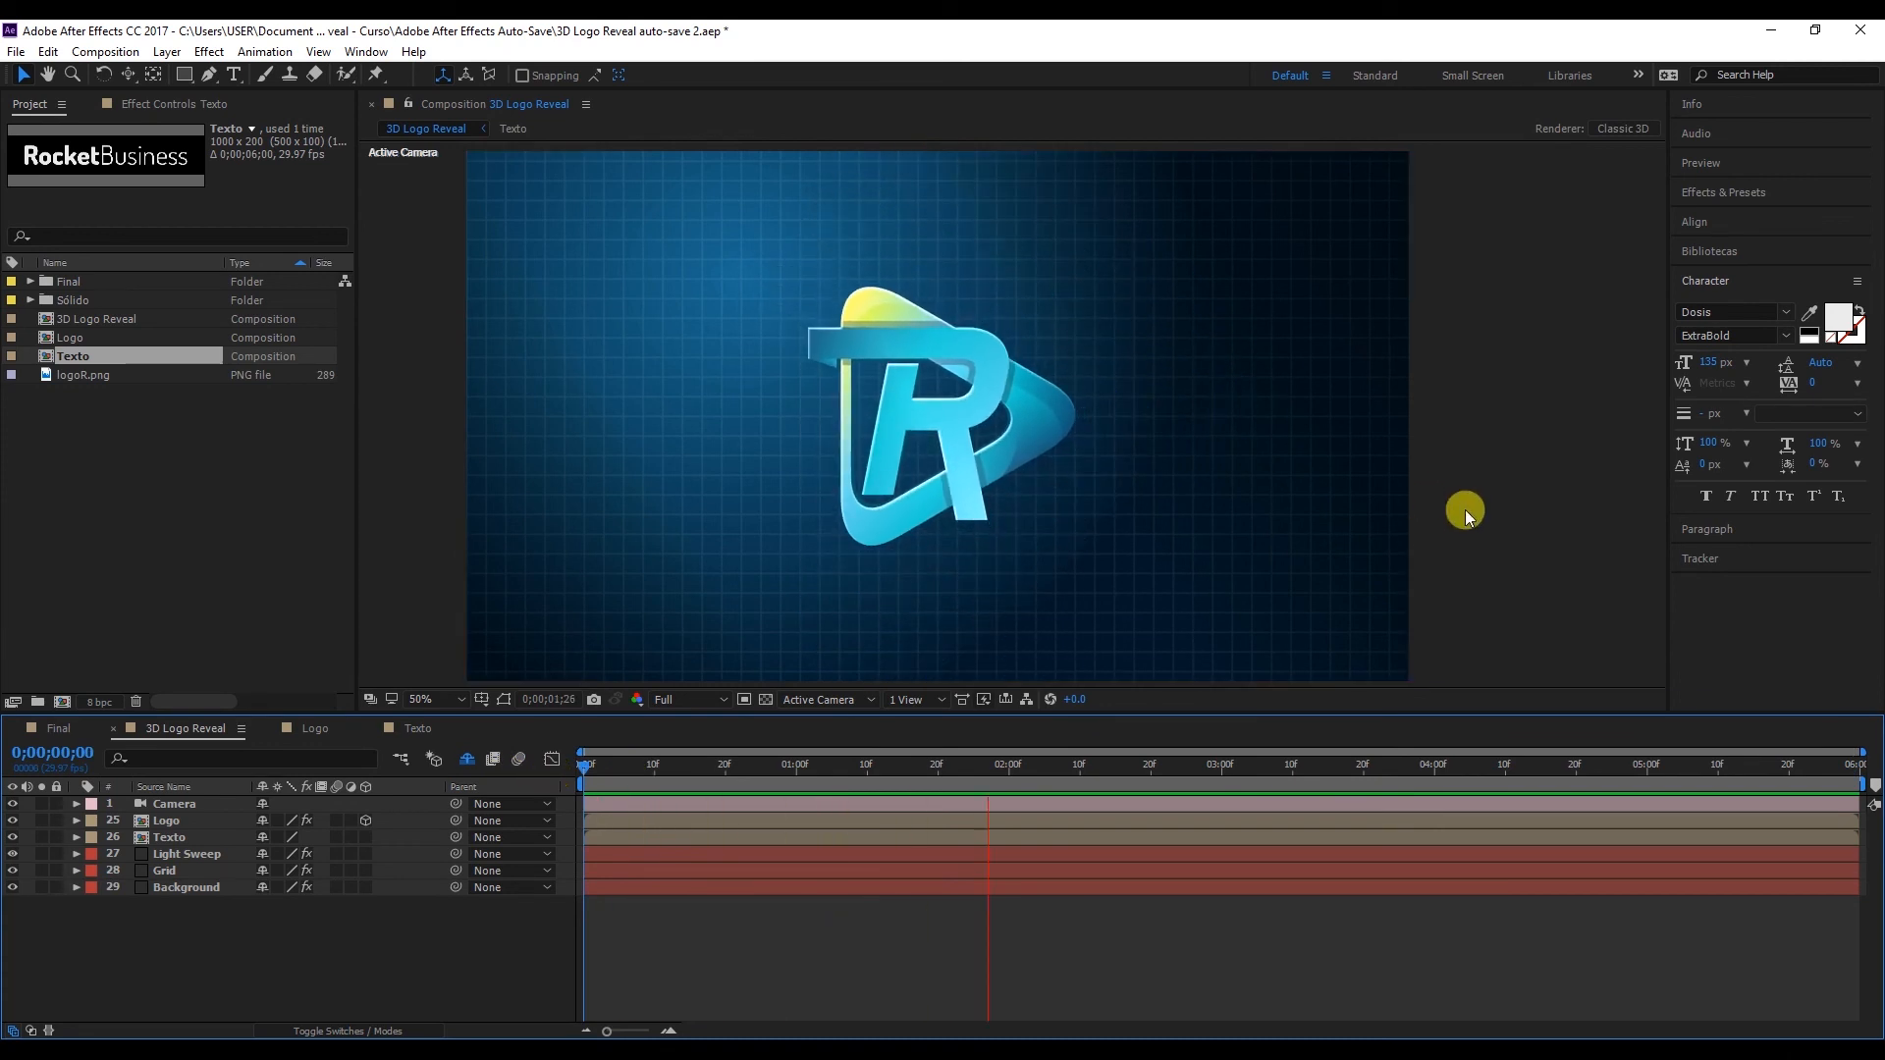